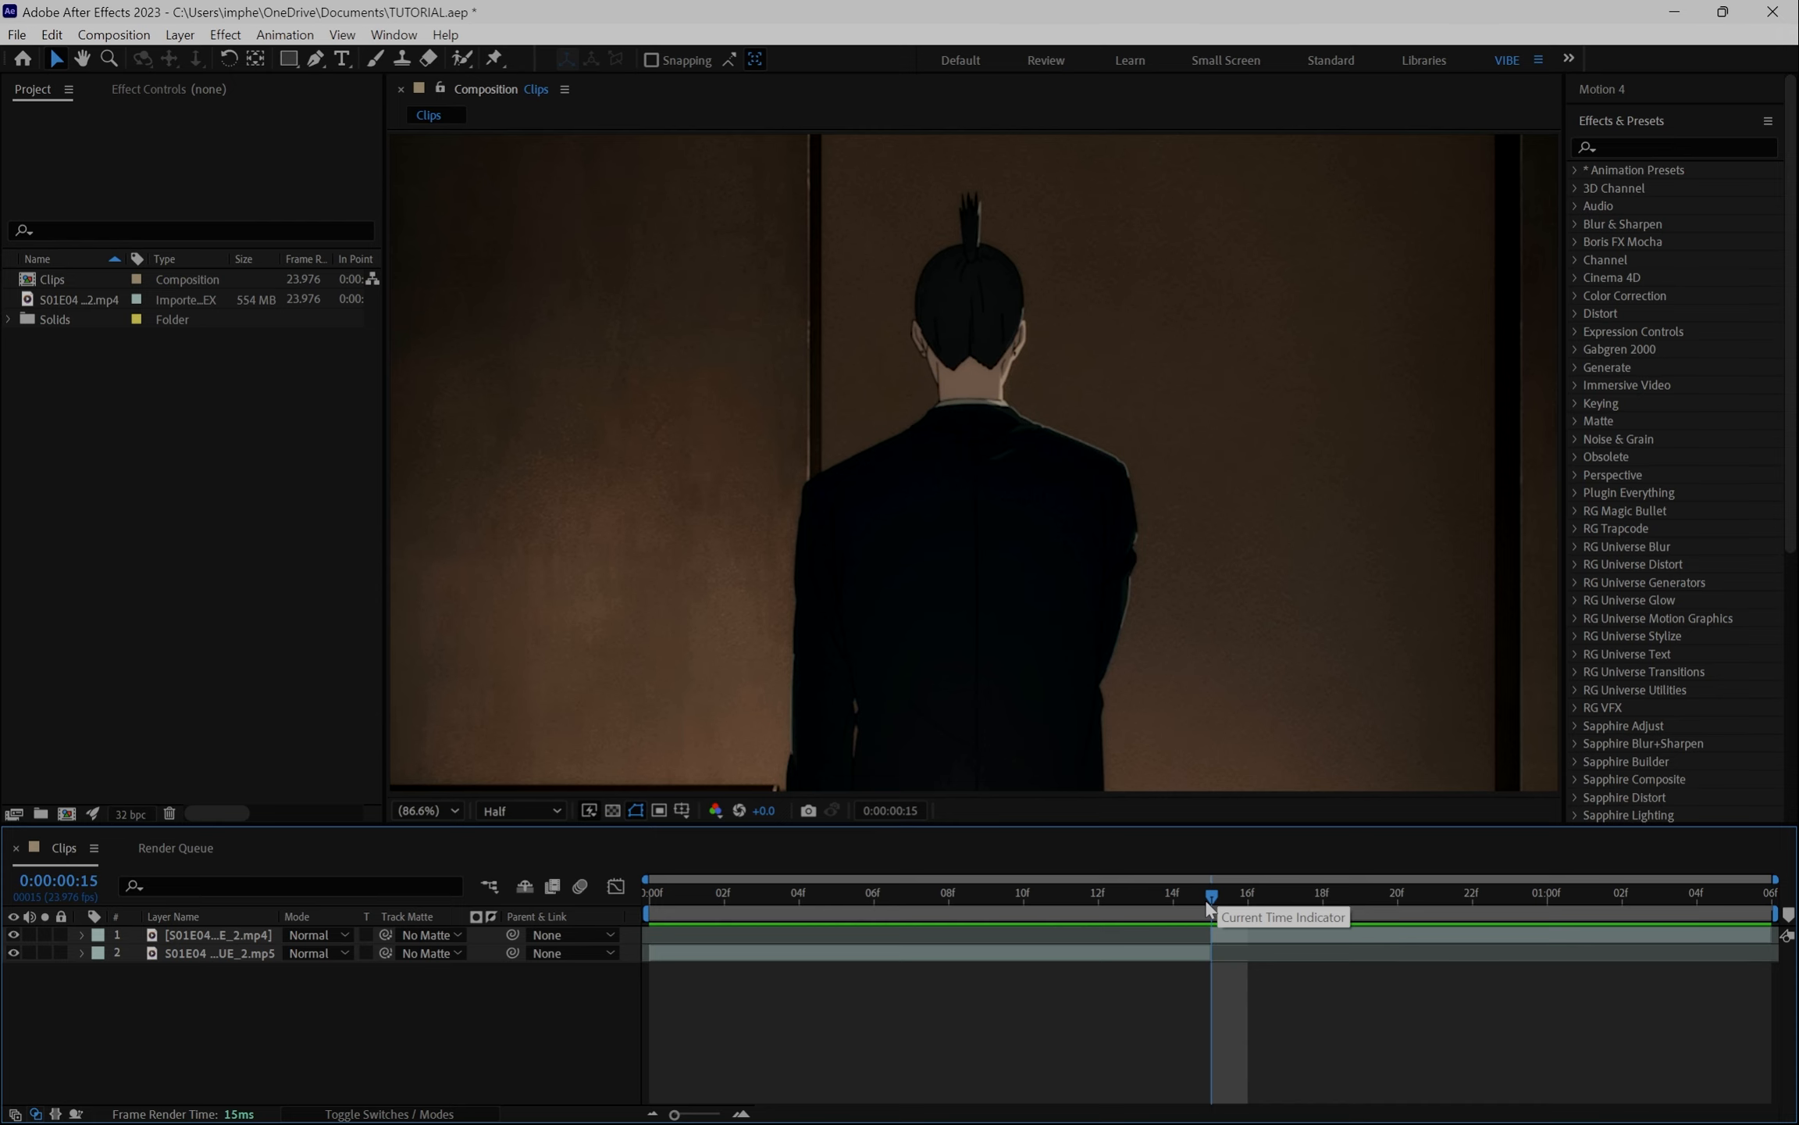
- Pre-compose both clip layers into a new composition named Glitch comp
{"action": "left_click_drag", "start_coordinate": [1209, 900], "coordinate": [1322, 895]}
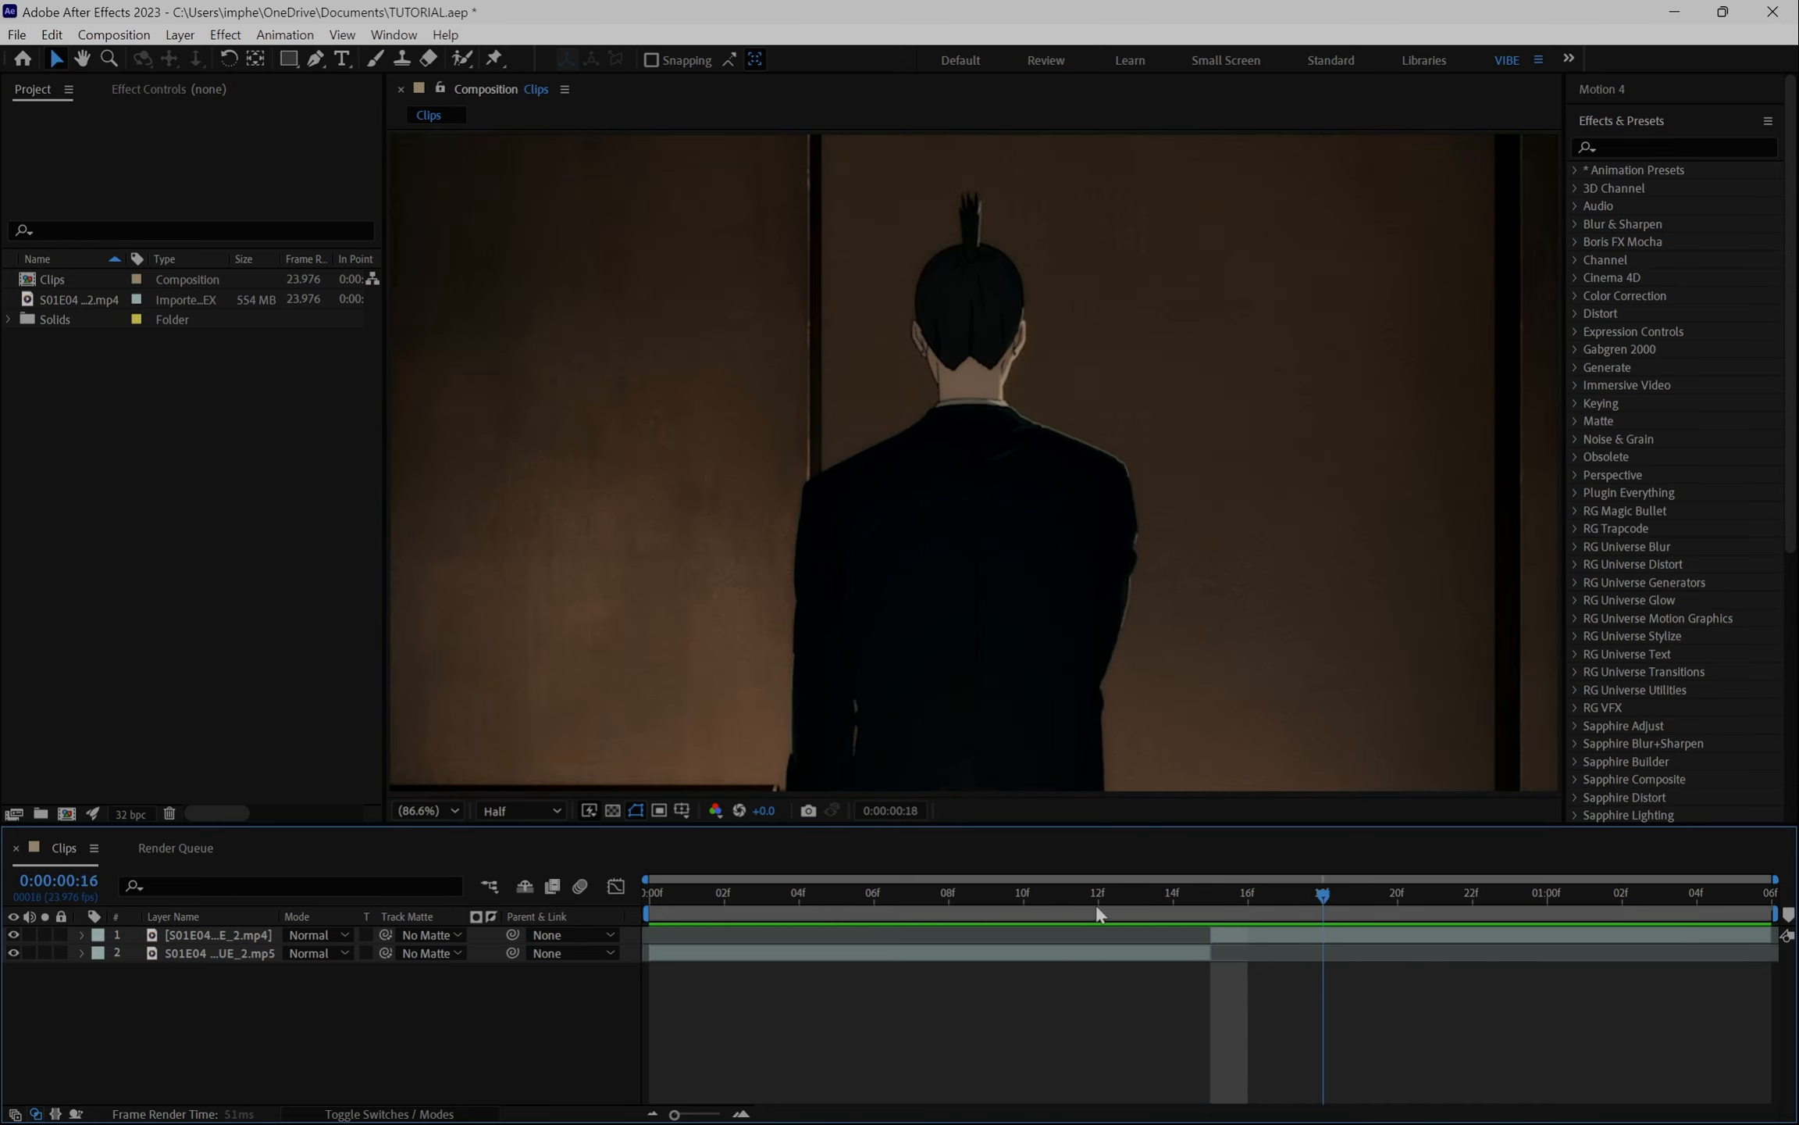
{"action": "left_click_drag", "start_coordinate": [1097, 909], "coordinate": [1210, 1006]}
{"action": "left_click", "coordinate": [1251, 934]}
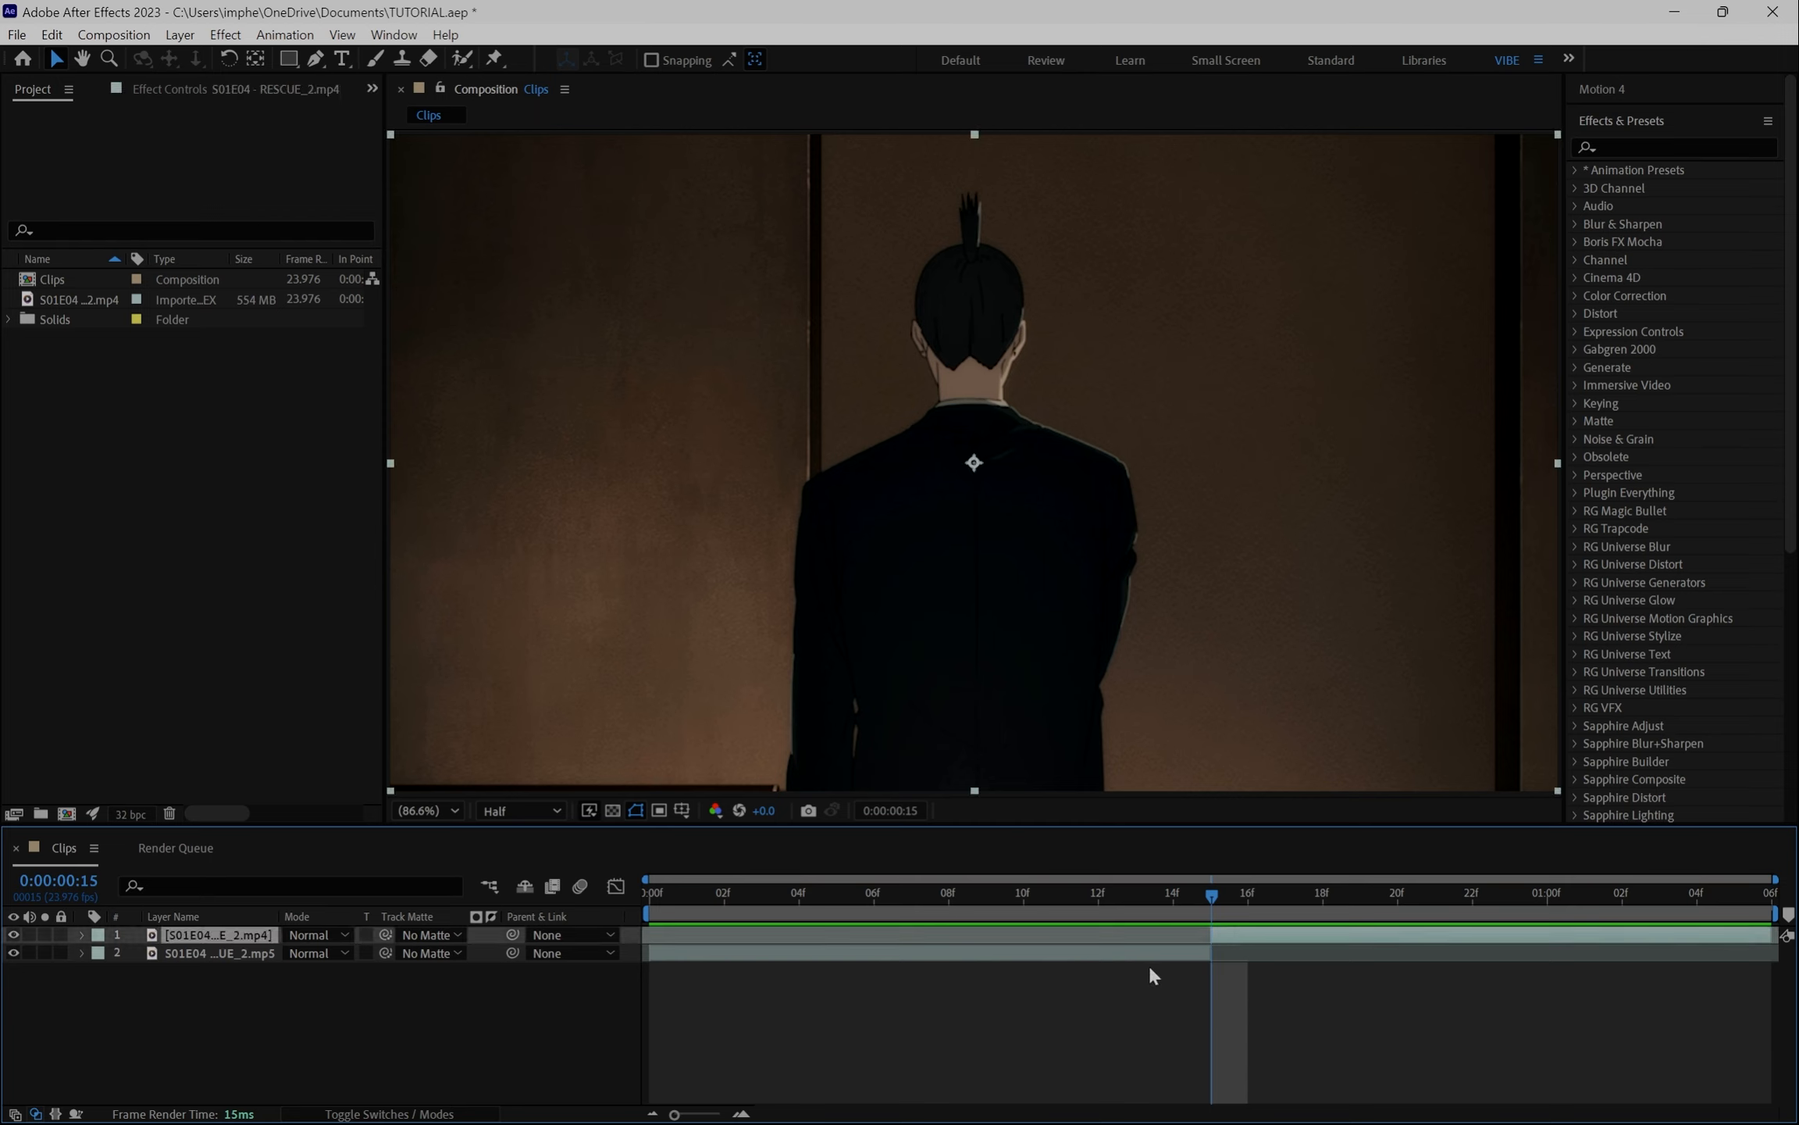
{"action": "left_click", "coordinate": [1171, 954], "text": "shift"}
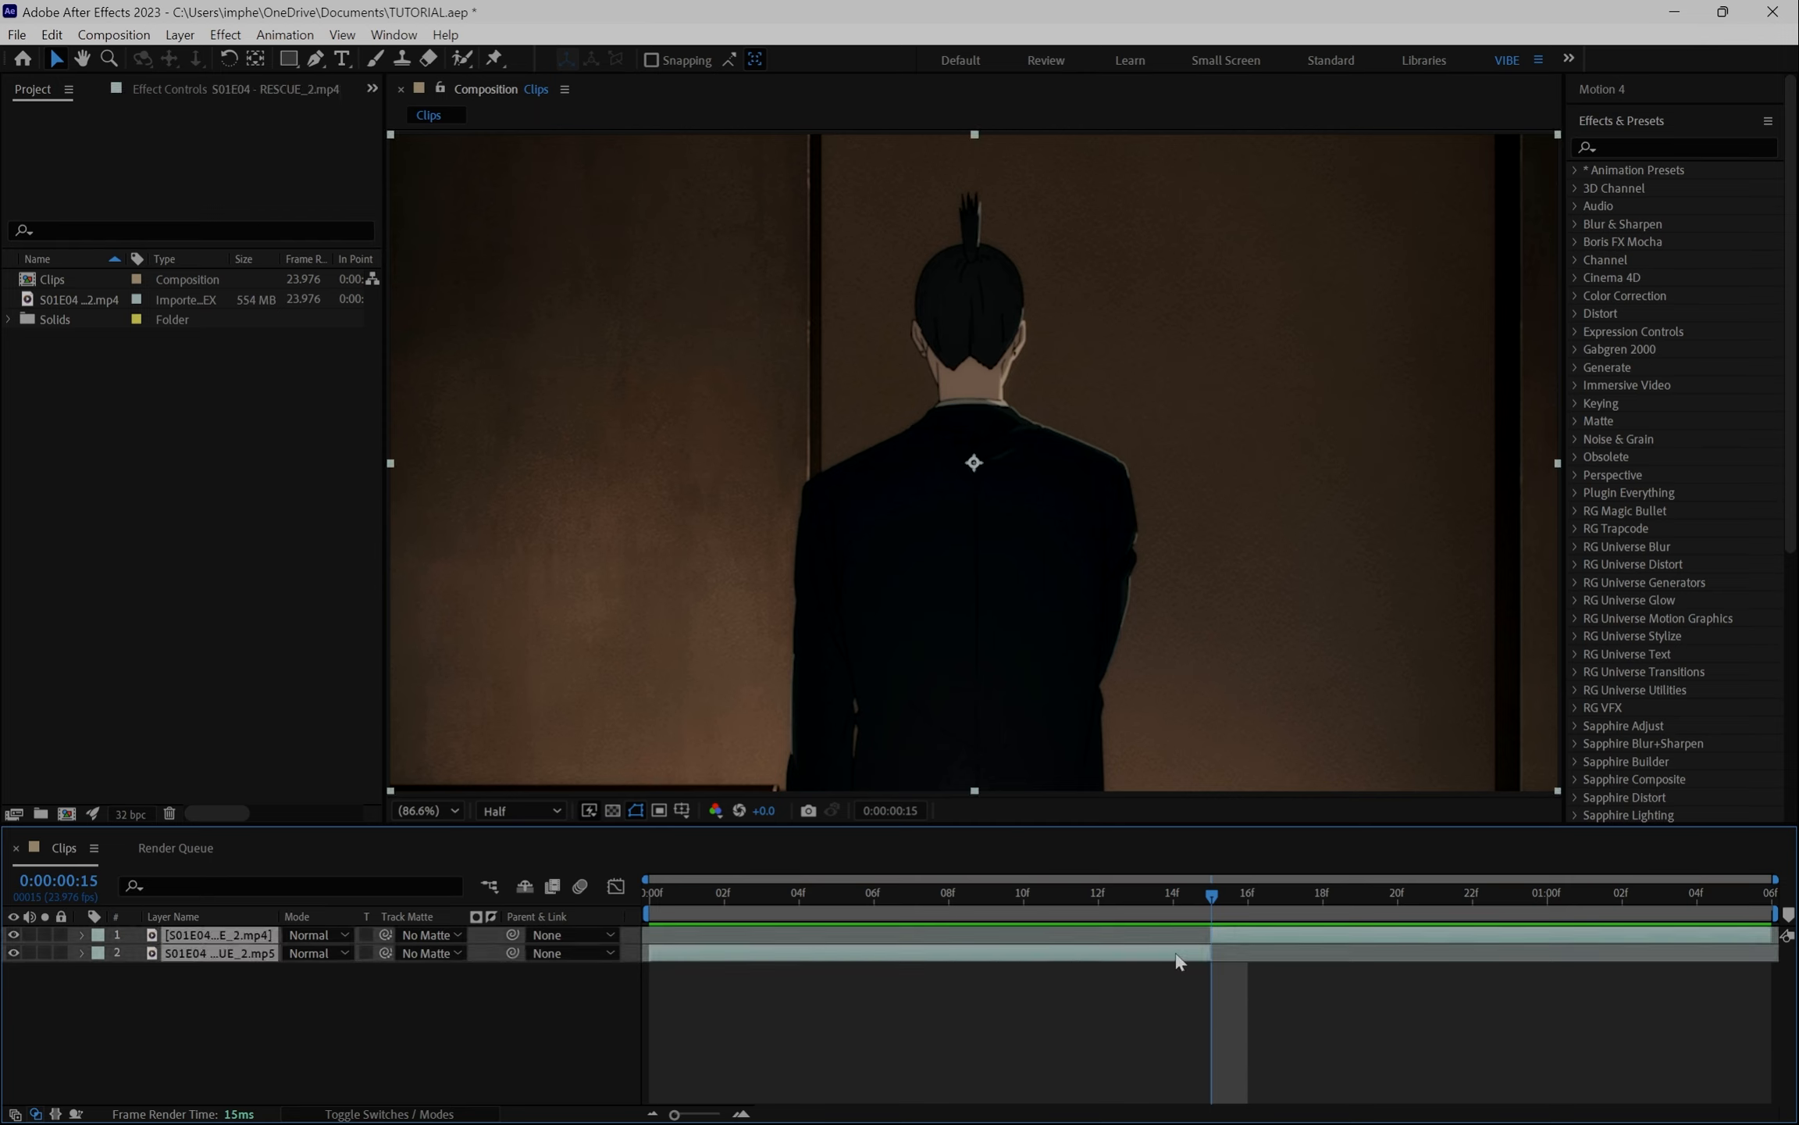
{"action": "key", "text": "ctrl+shift+c"}
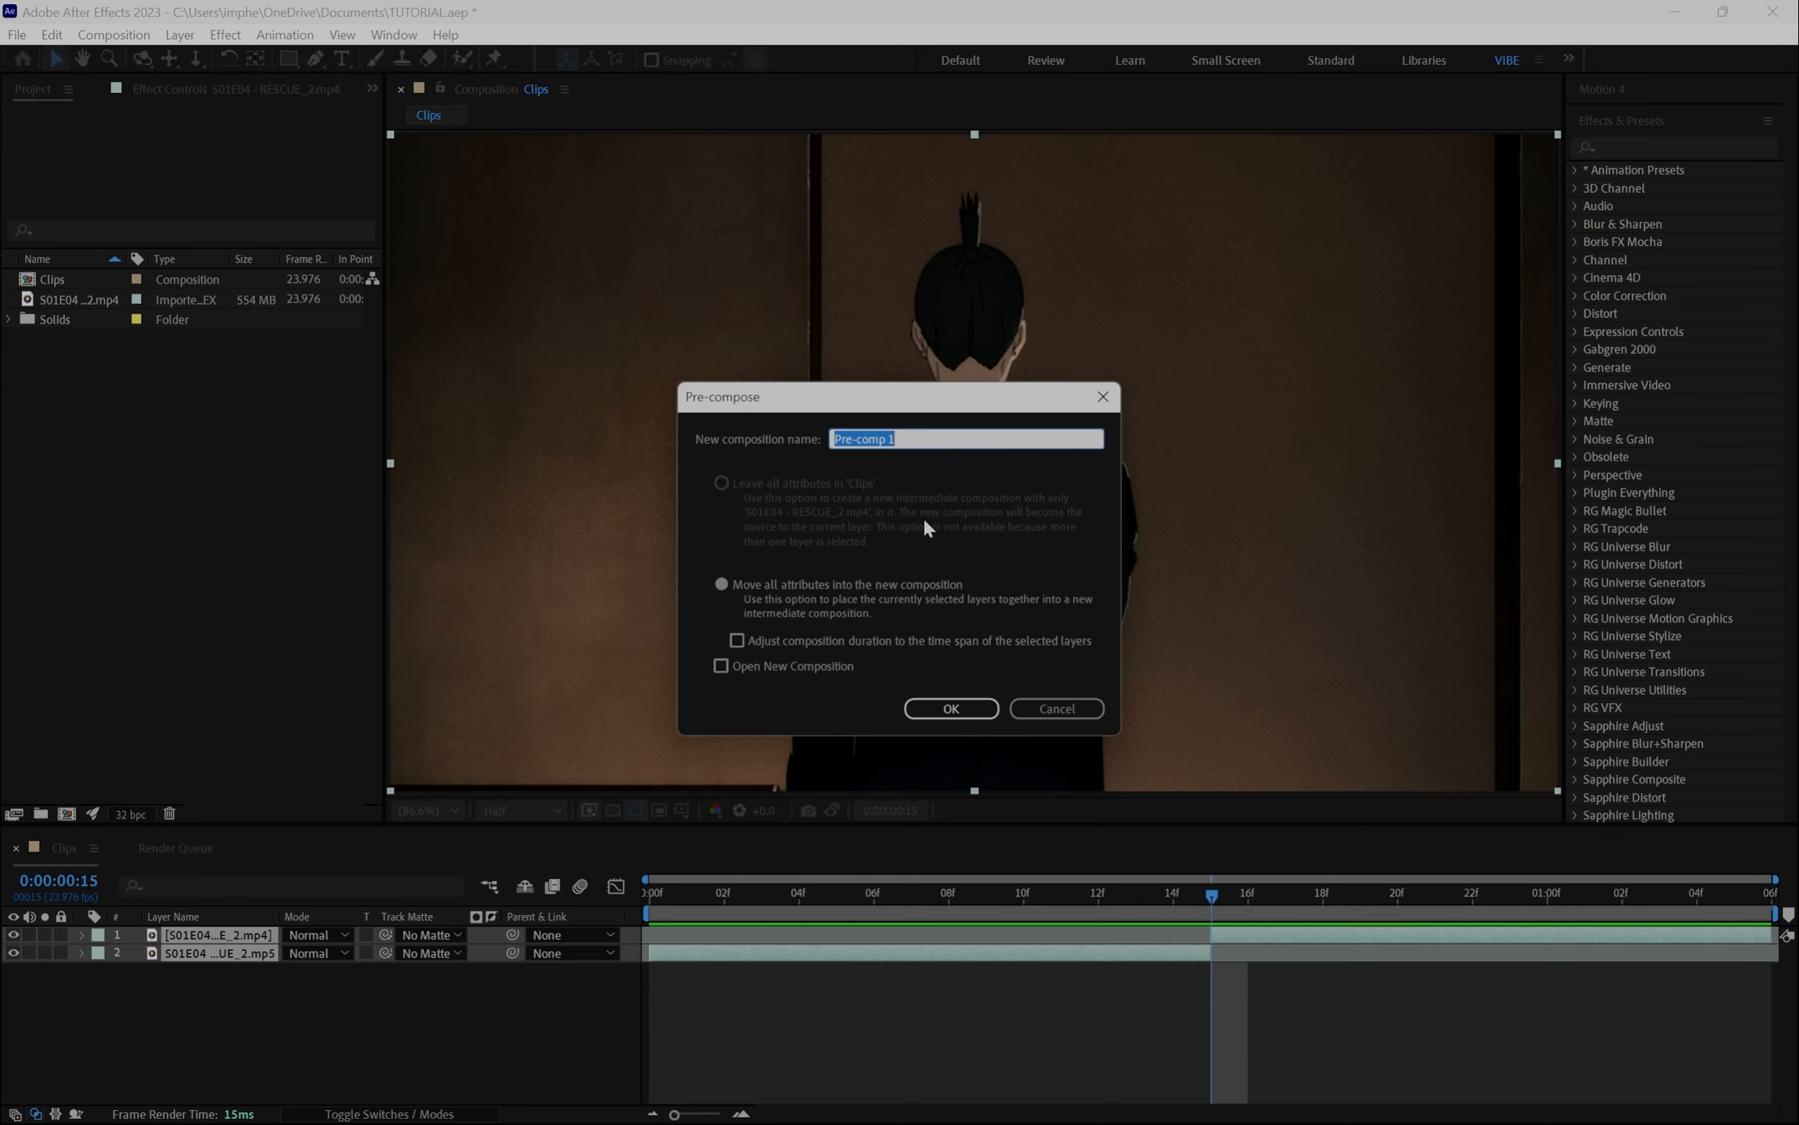
{"action": "type", "text": "Glic"}
{"action": "key", "text": "BackSpace"}
{"action": "type", "text": "tch comp"}
{"action": "key", "text": "Return"}
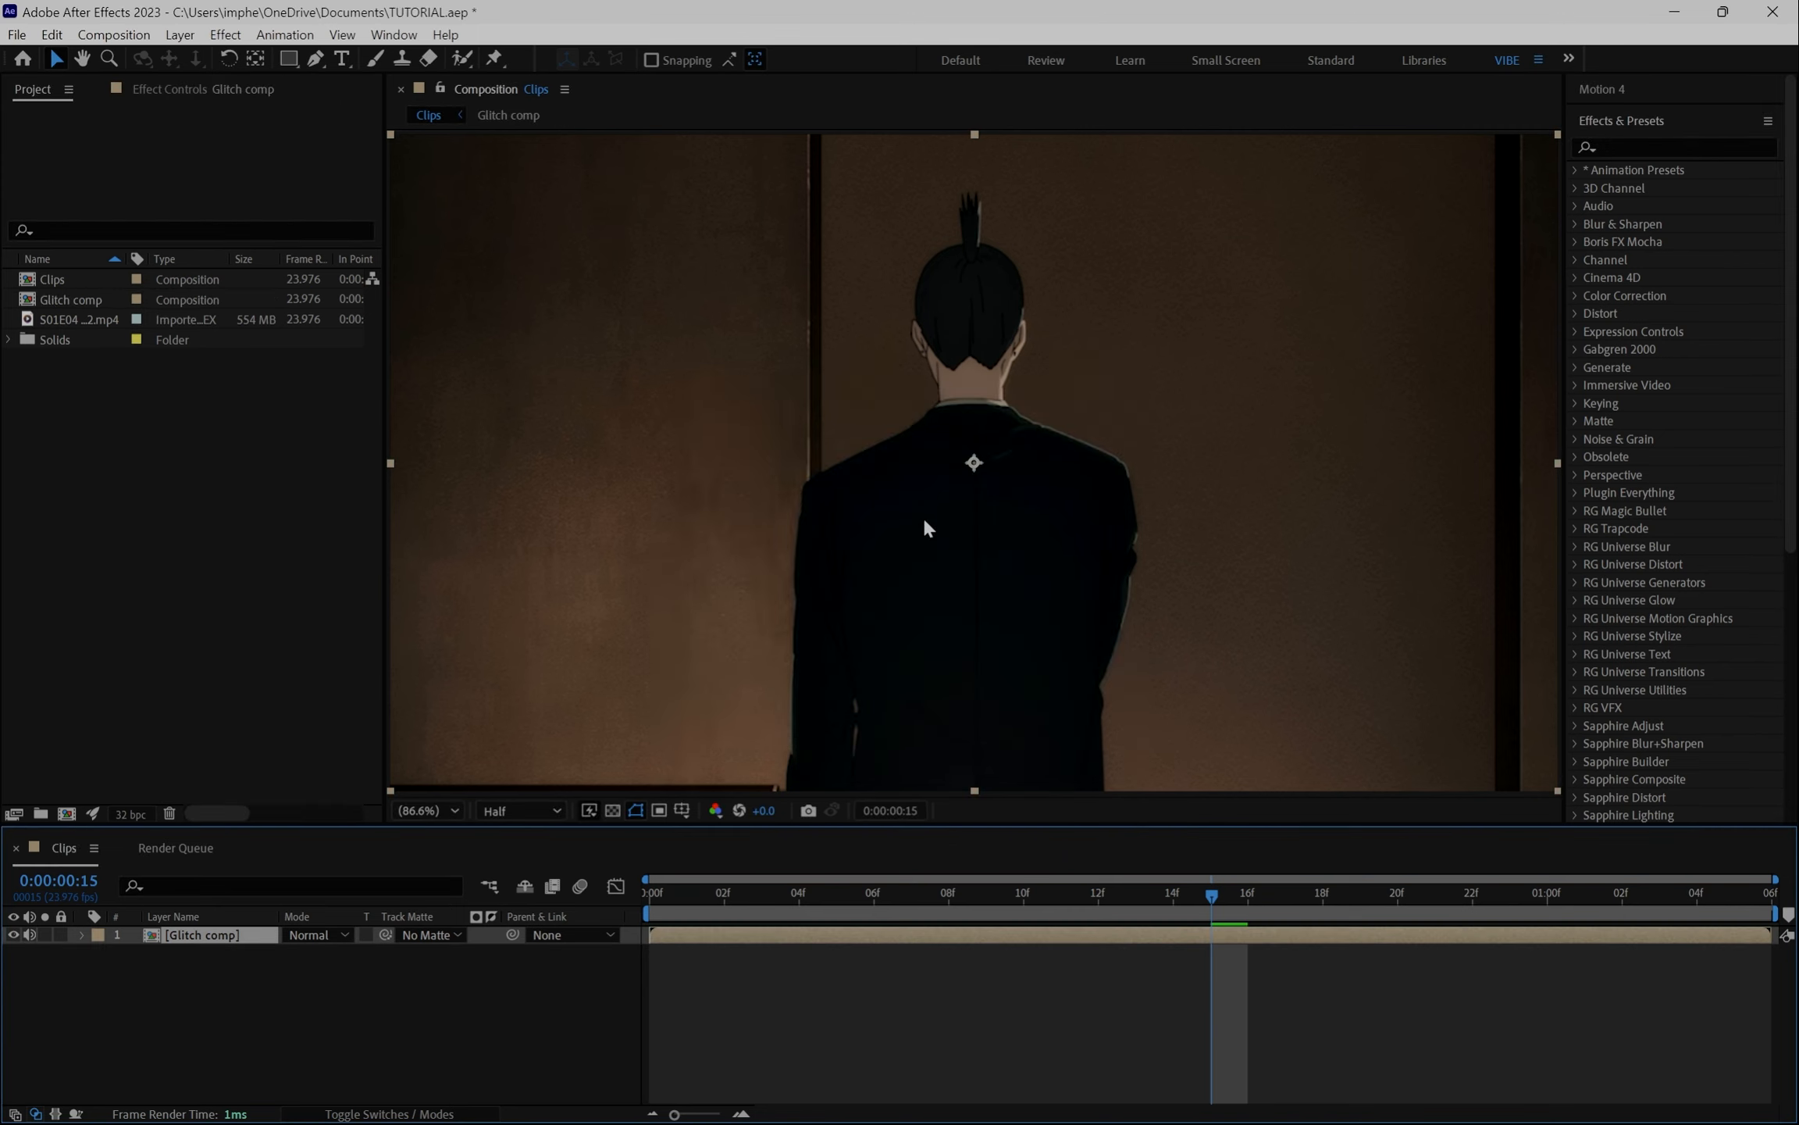
- Open the Glitch comp composition and add a new adjustment layer on top of the clips
{"action": "double_click", "coordinate": [896, 939]}
{"action": "key", "text": "End"}
{"action": "left_click_drag", "start_coordinate": [1723, 952], "coordinate": [1275, 940]}
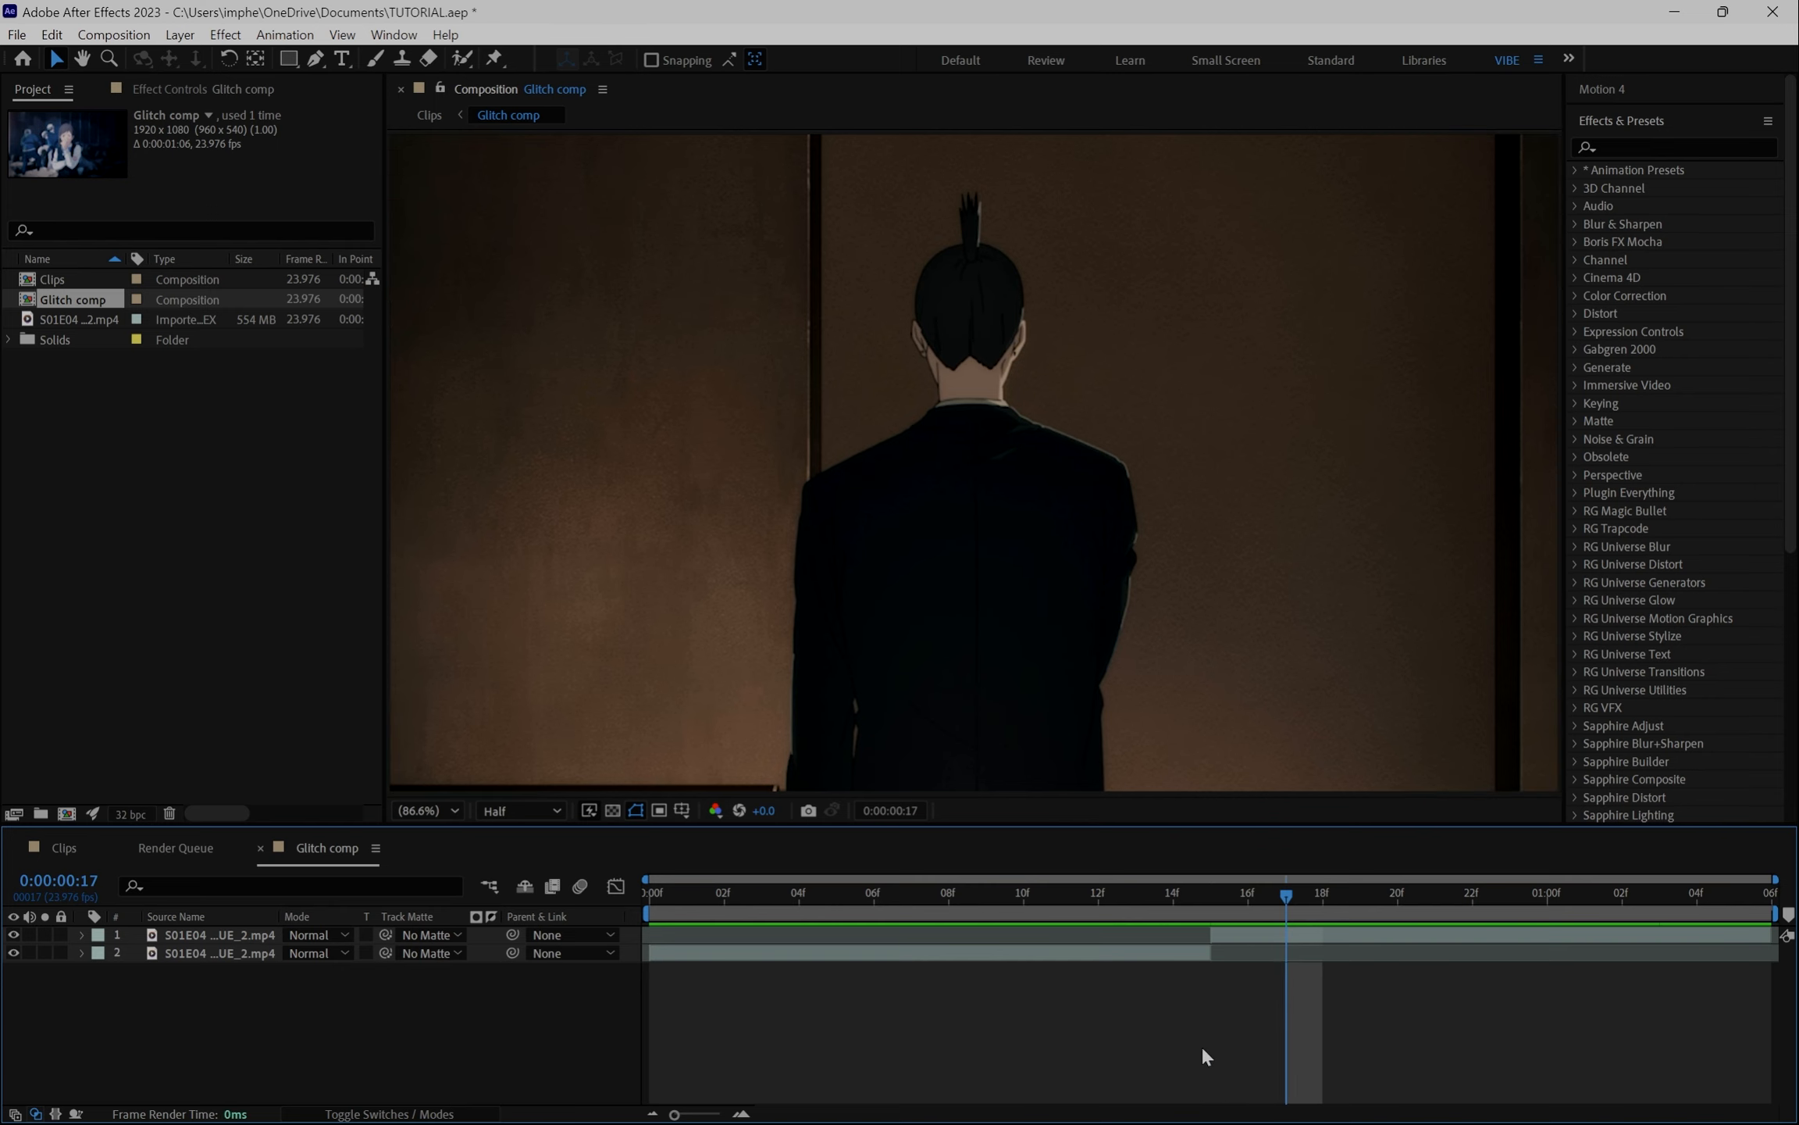
{"action": "key", "text": "ctrl+alt+y"}
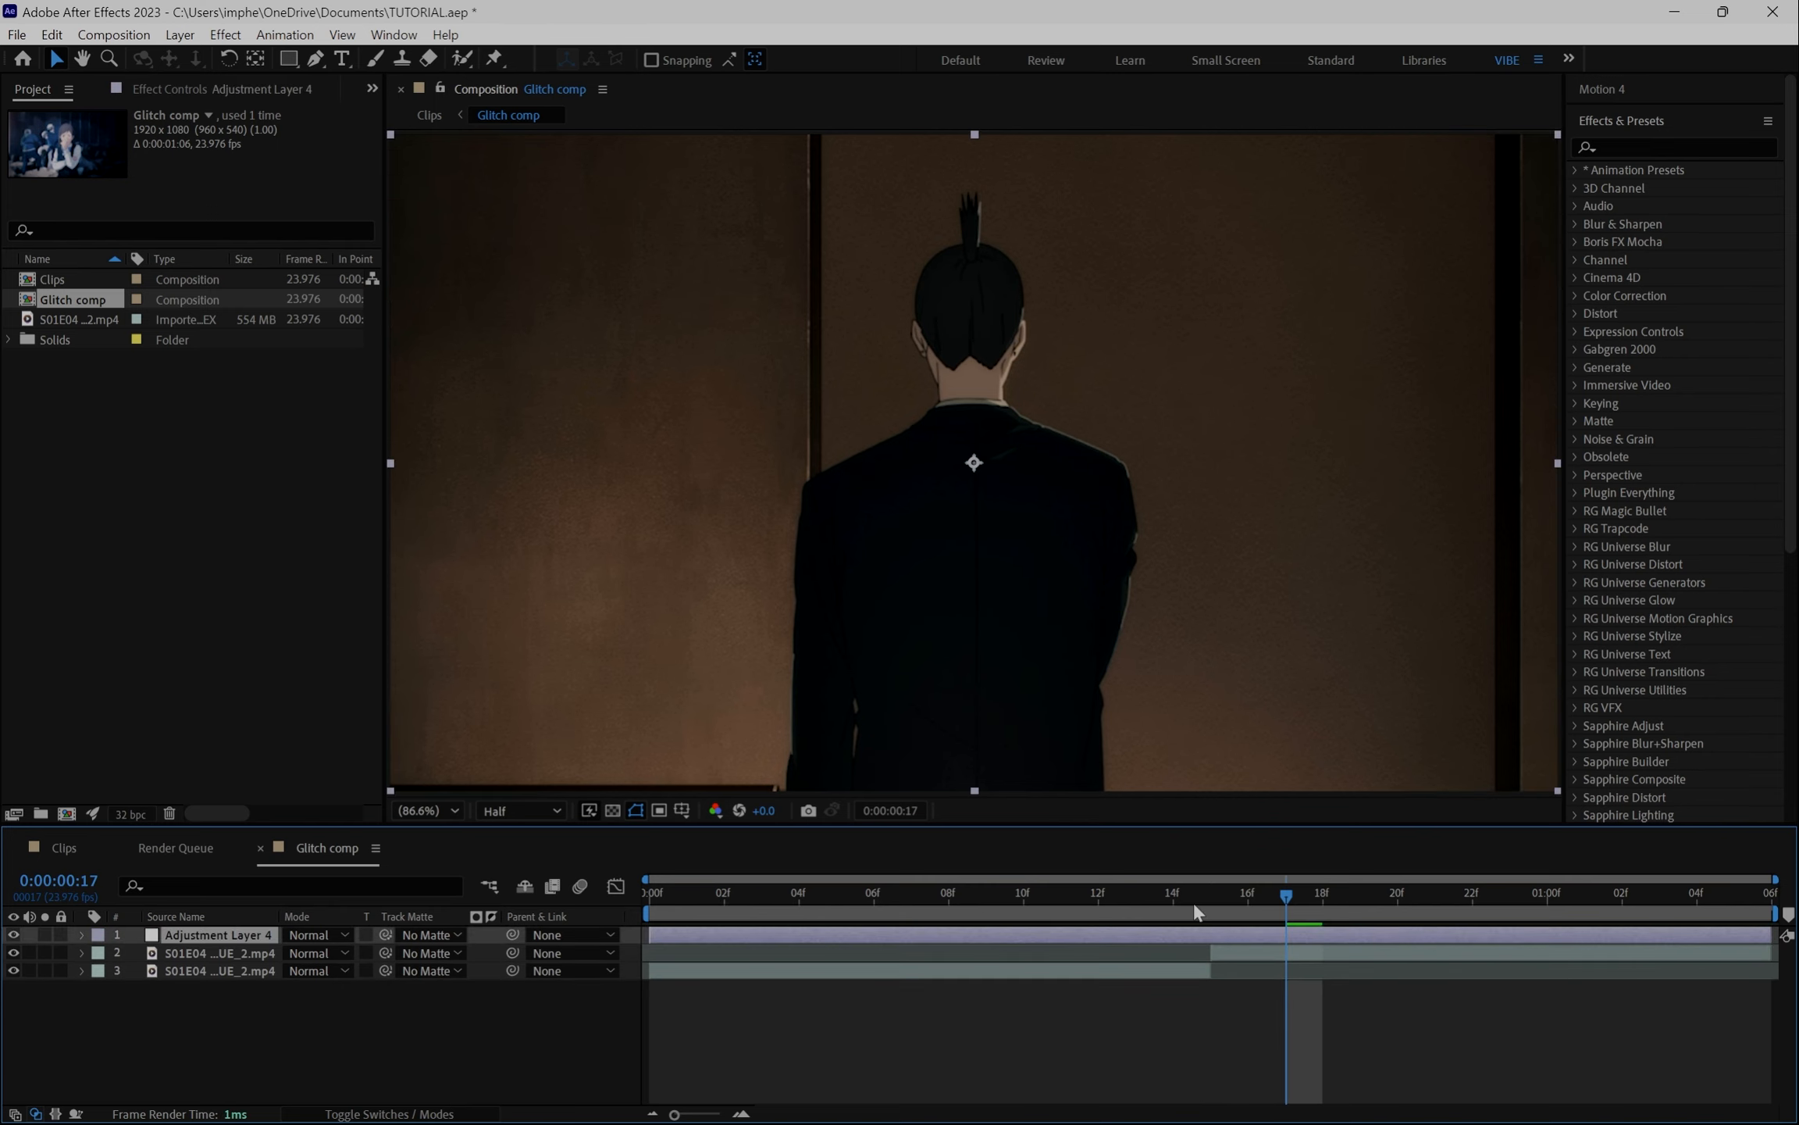
- Apply the S_PixelSort effect to the adjustment layer by searching for pixel effects
{"action": "left_click_drag", "start_coordinate": [1194, 907], "coordinate": [1075, 908]}
{"action": "key", "text": "ctrl+space"}
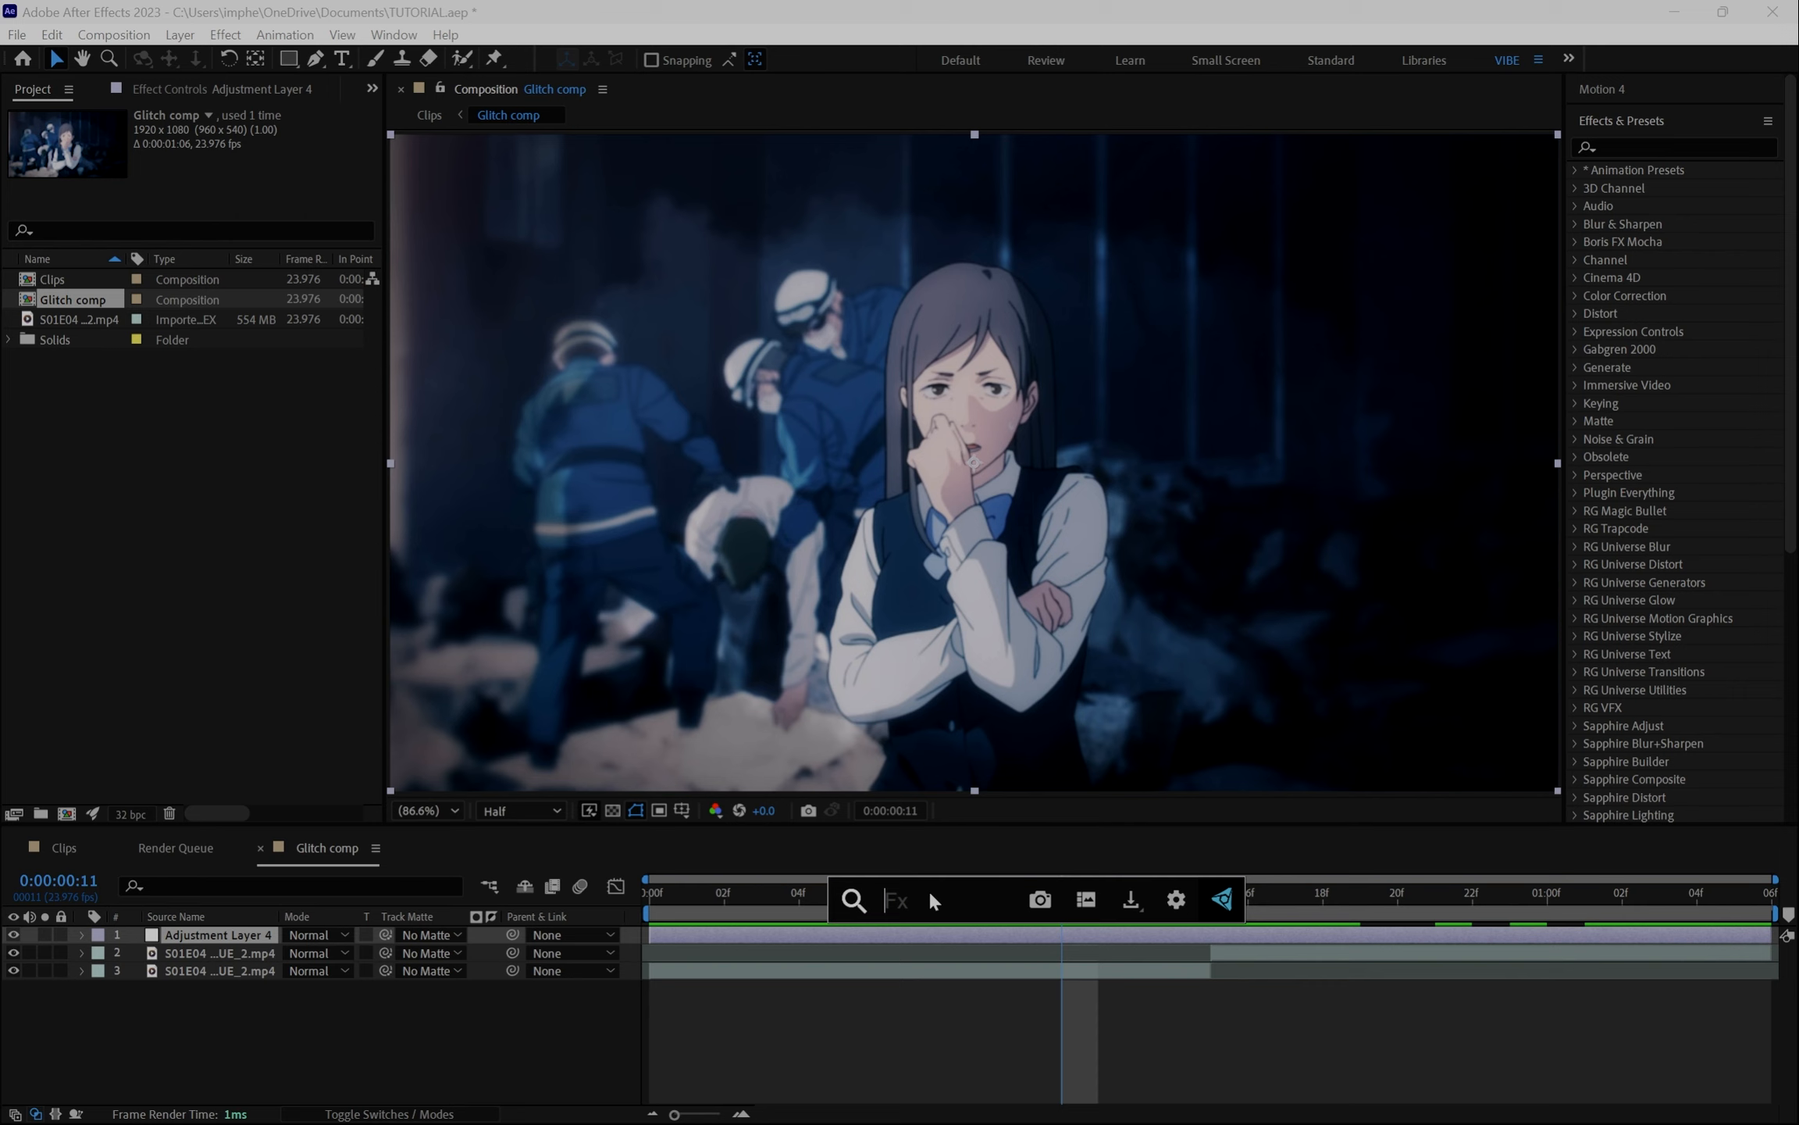
{"action": "type", "text": "pixel"}
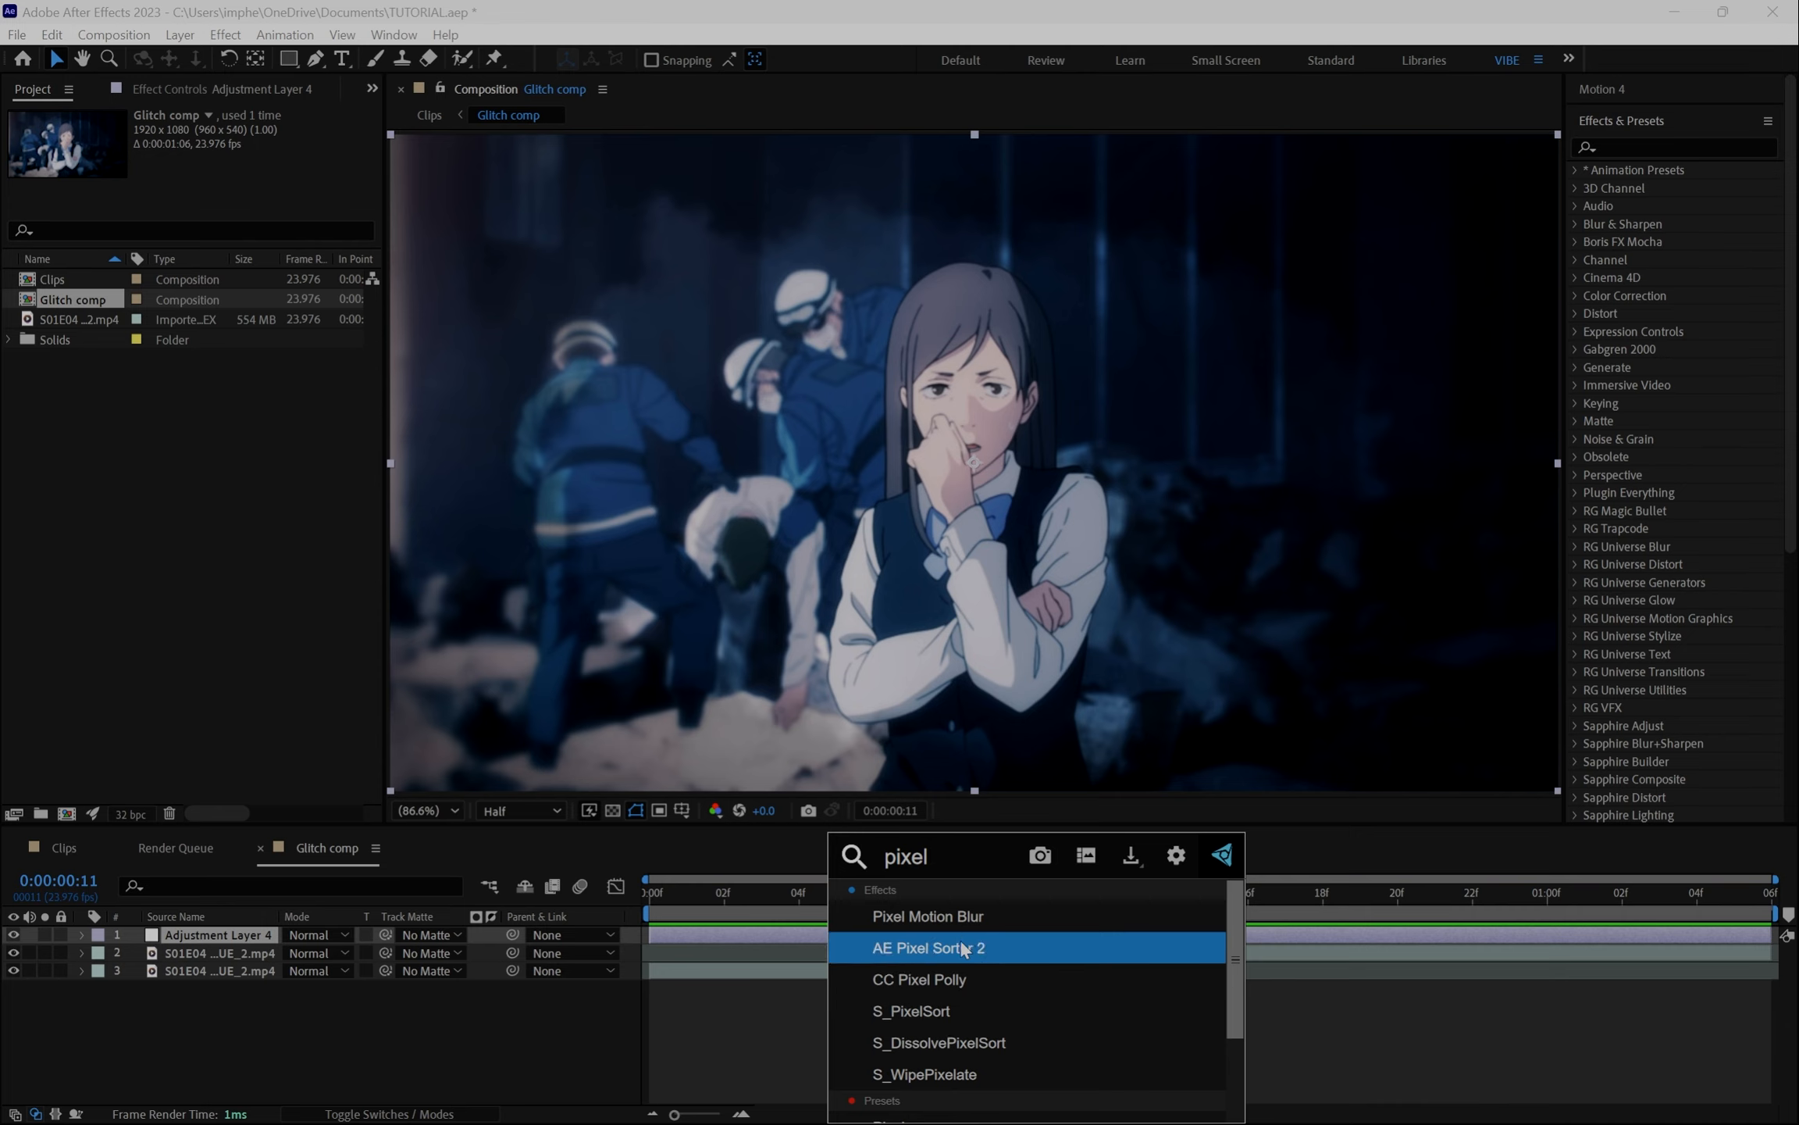
{"action": "left_click", "coordinate": [950, 1013]}
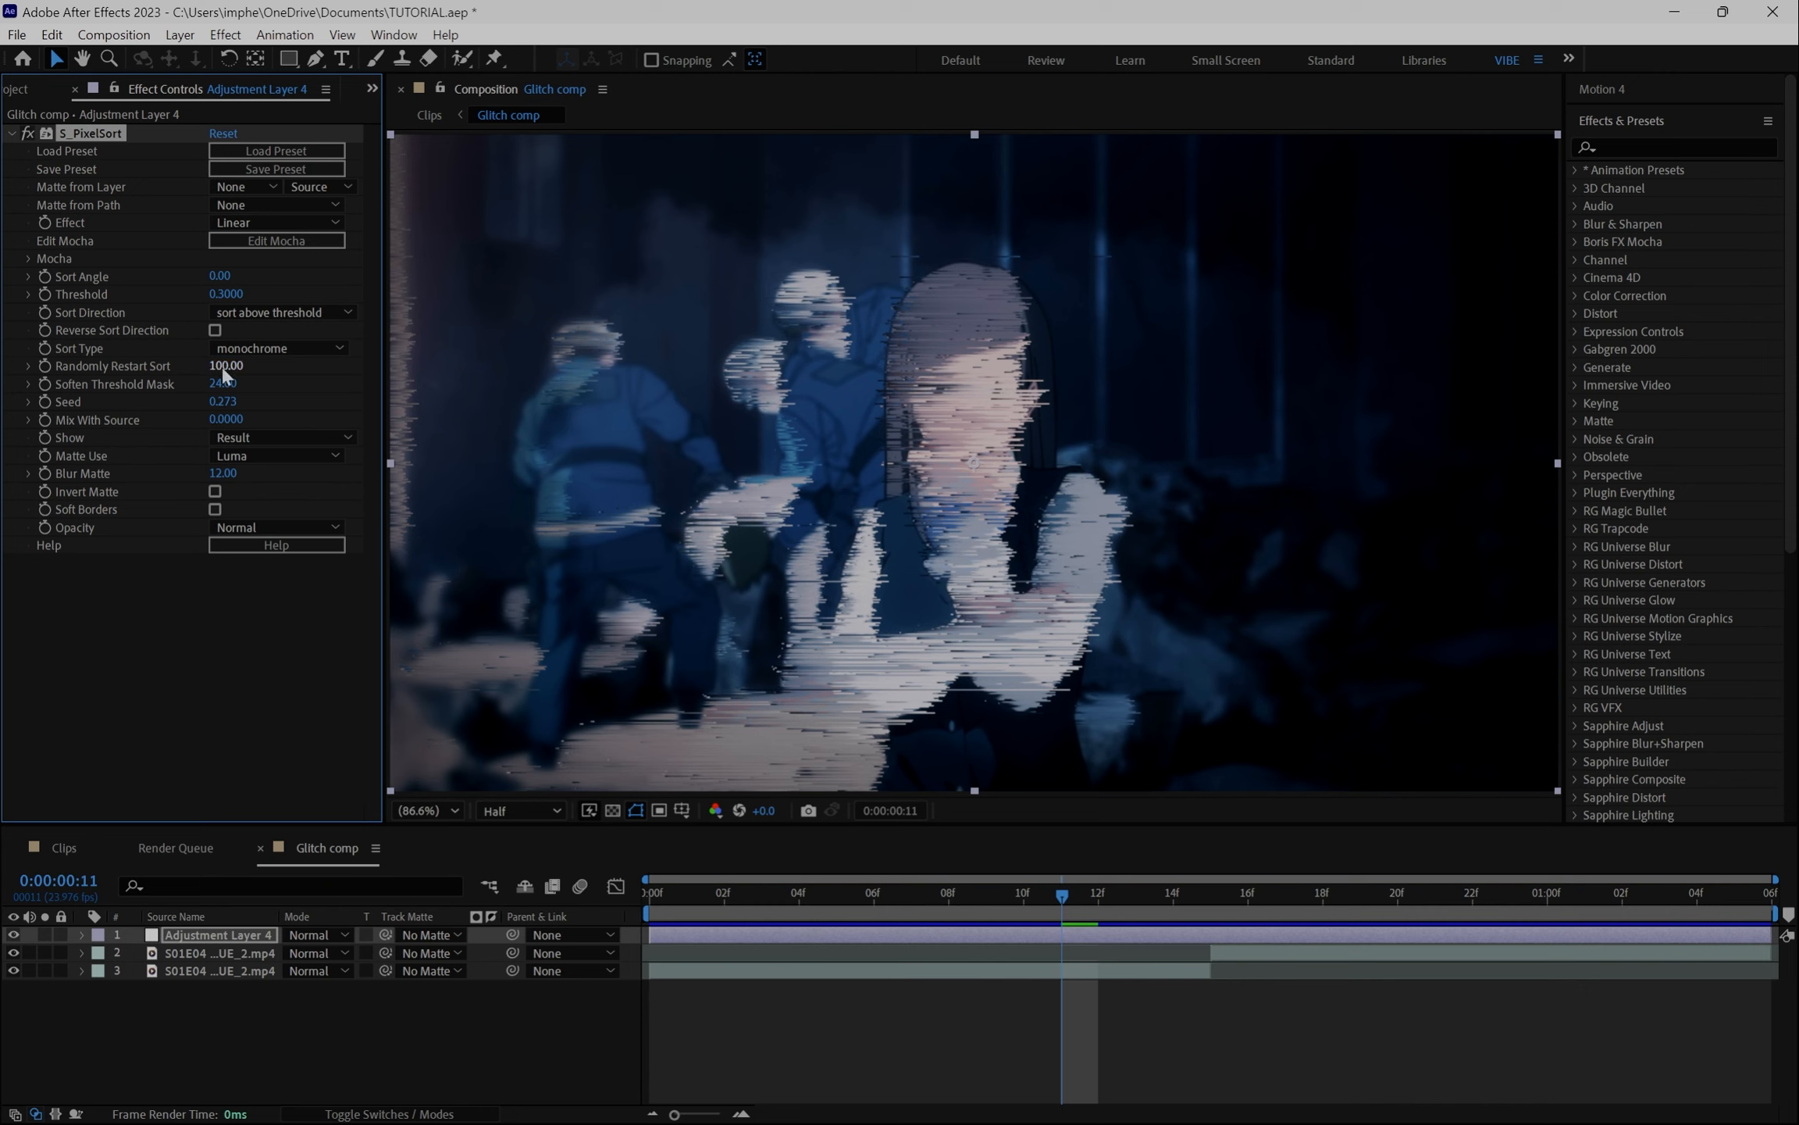
- Set the S_PixelSort Sort Angle to 90
{"action": "left_click", "coordinate": [219, 275]}
{"action": "type", "text": "90"}
{"action": "left_click", "coordinate": [174, 707]}
- Go to frame 9 and set a Threshold keyframe on the S_PixelSort effect
{"action": "left_click_drag", "start_coordinate": [1075, 895], "coordinate": [1196, 904]}
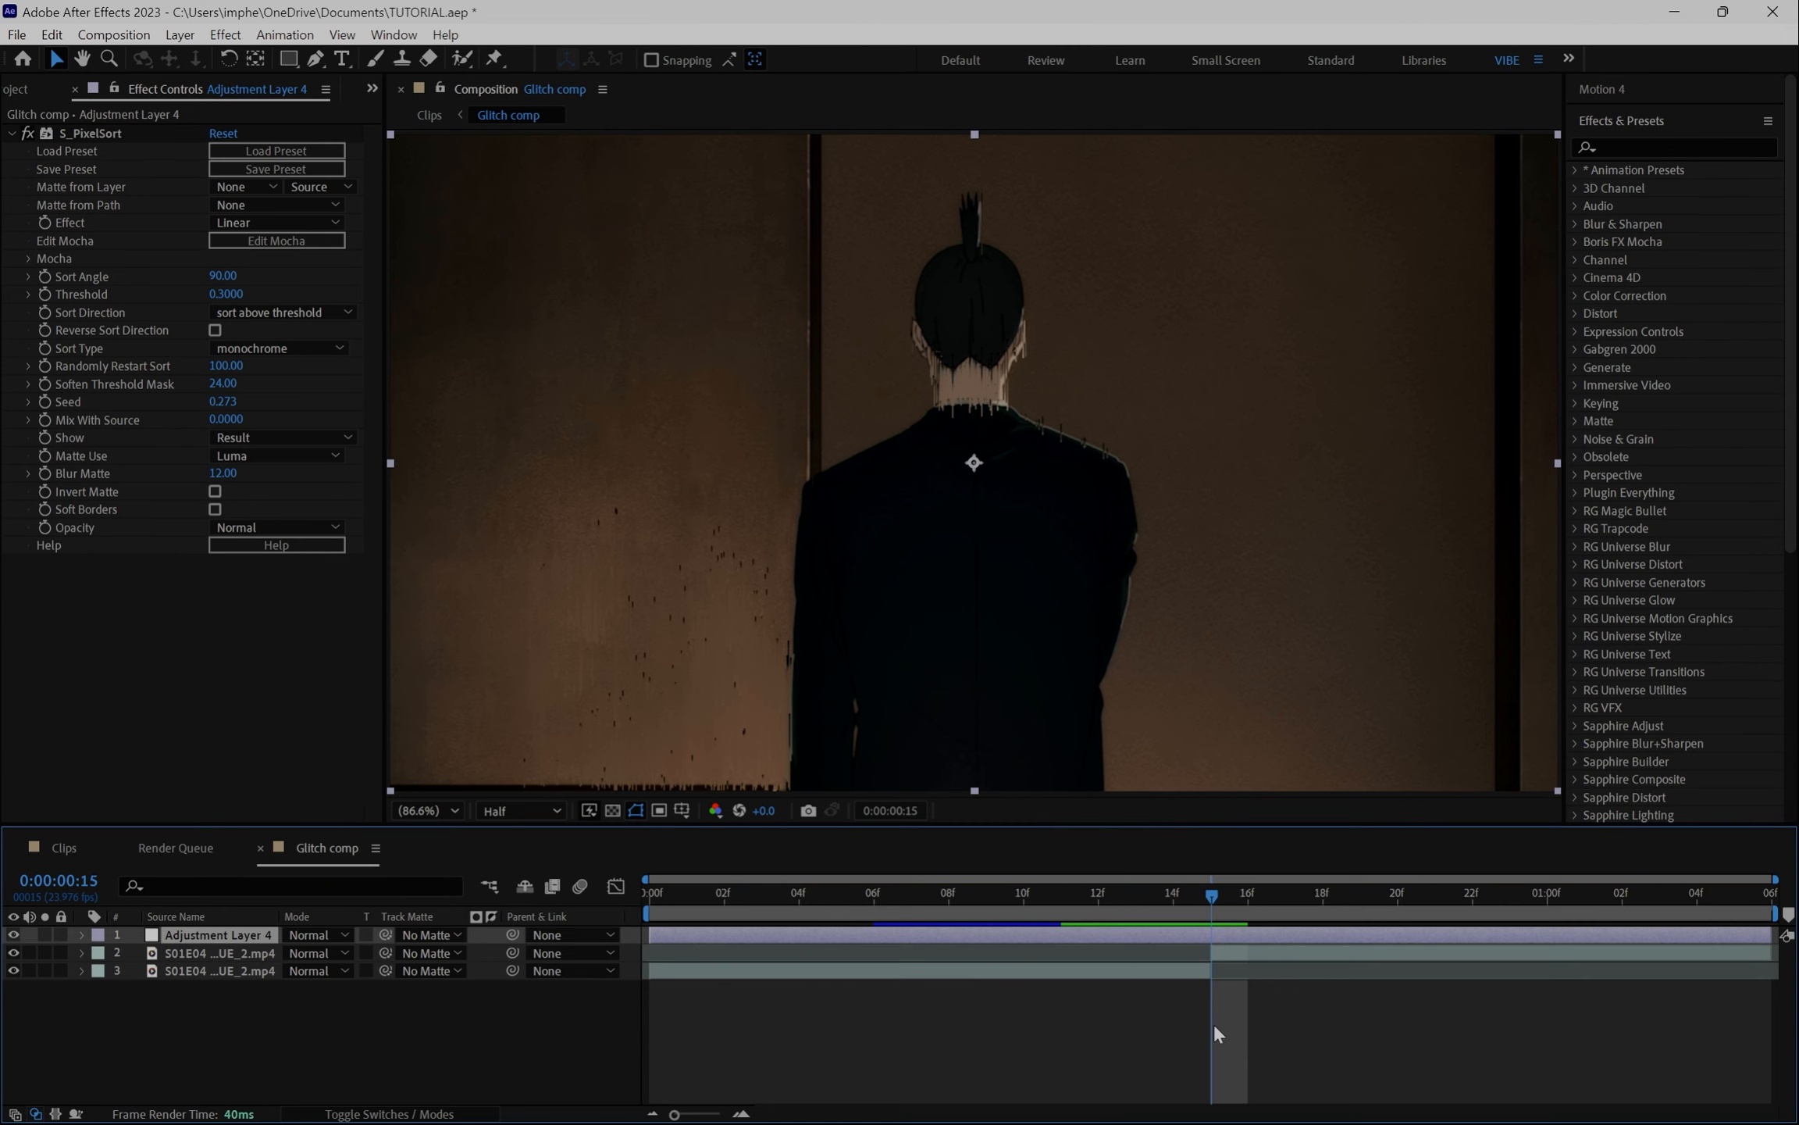
{"action": "key", "text": "Page_Up"}
{"action": "key", "text": "Page_Up"}
{"action": "key", "text": "Page_Up"}
{"action": "key", "text": "Page_Up"}
{"action": "key", "text": "Page_Up"}
{"action": "key", "text": "Page_Up"}
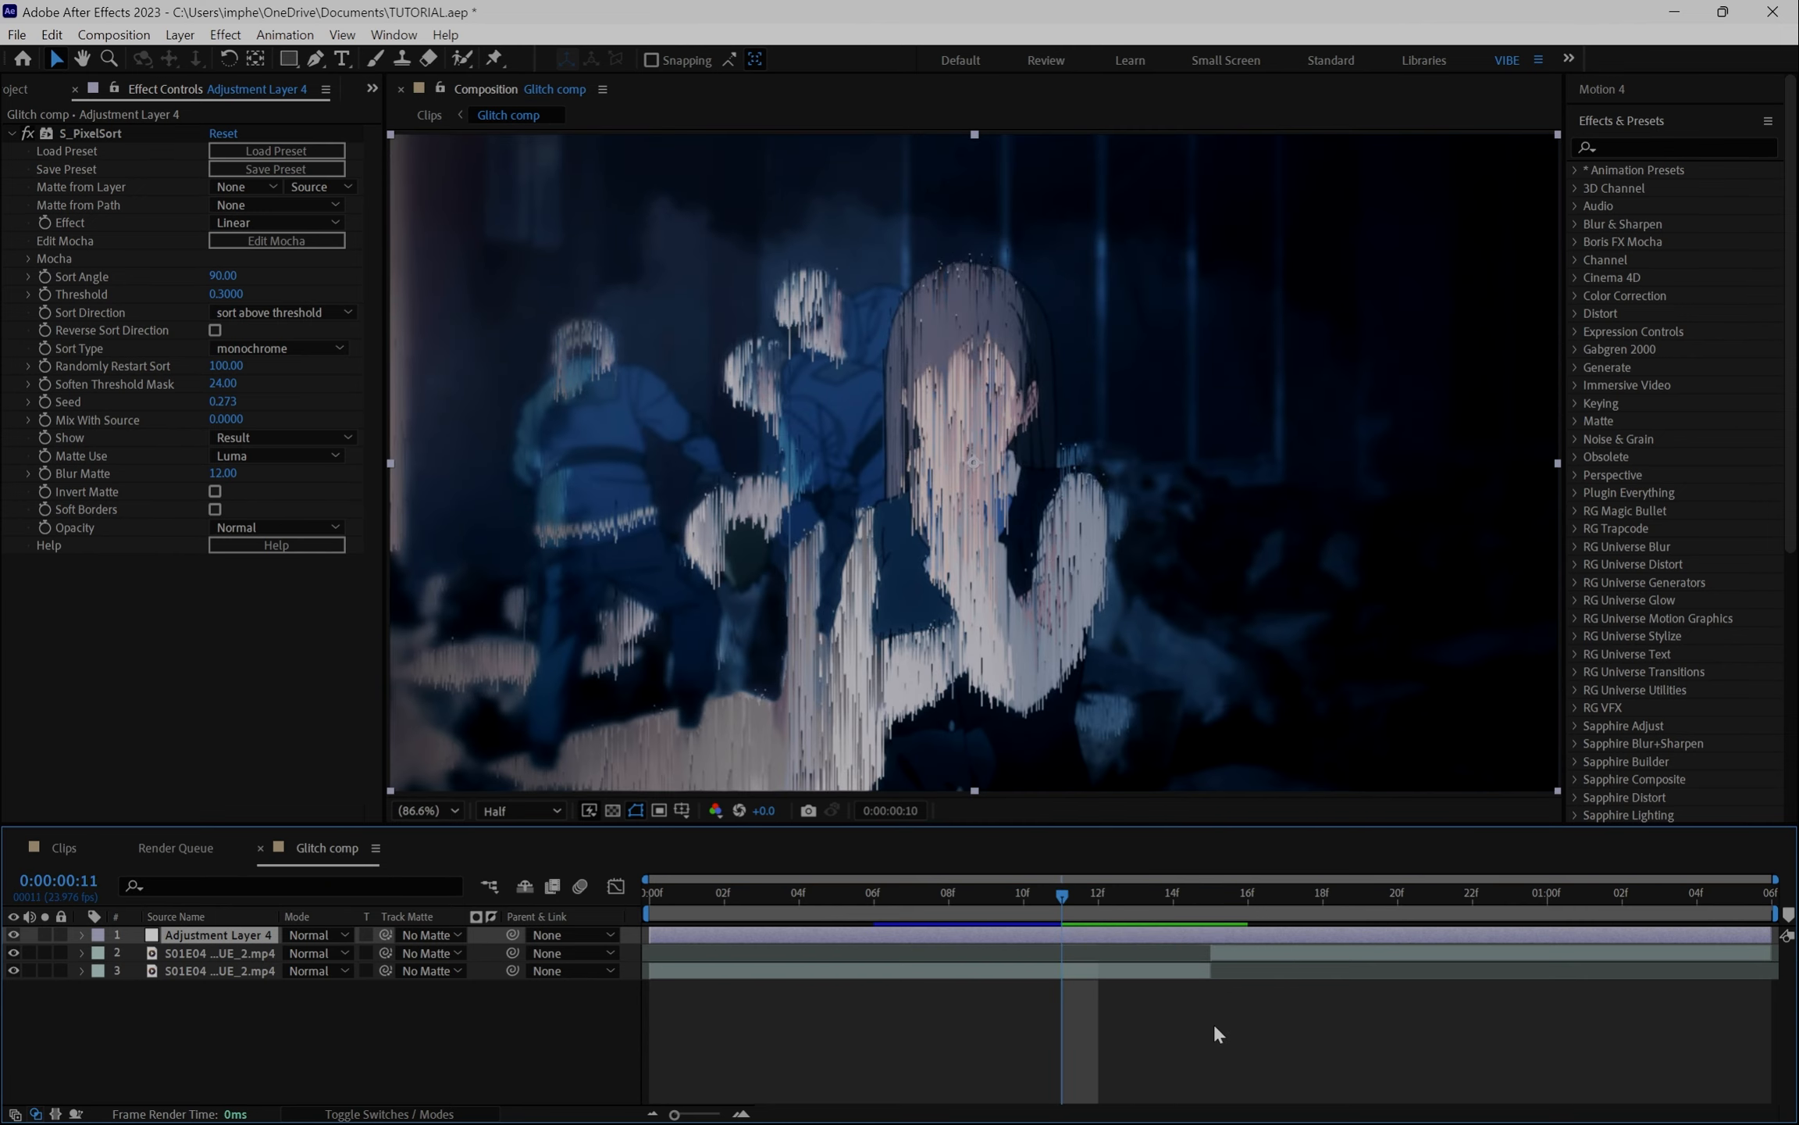
{"action": "left_click", "coordinate": [42, 291]}
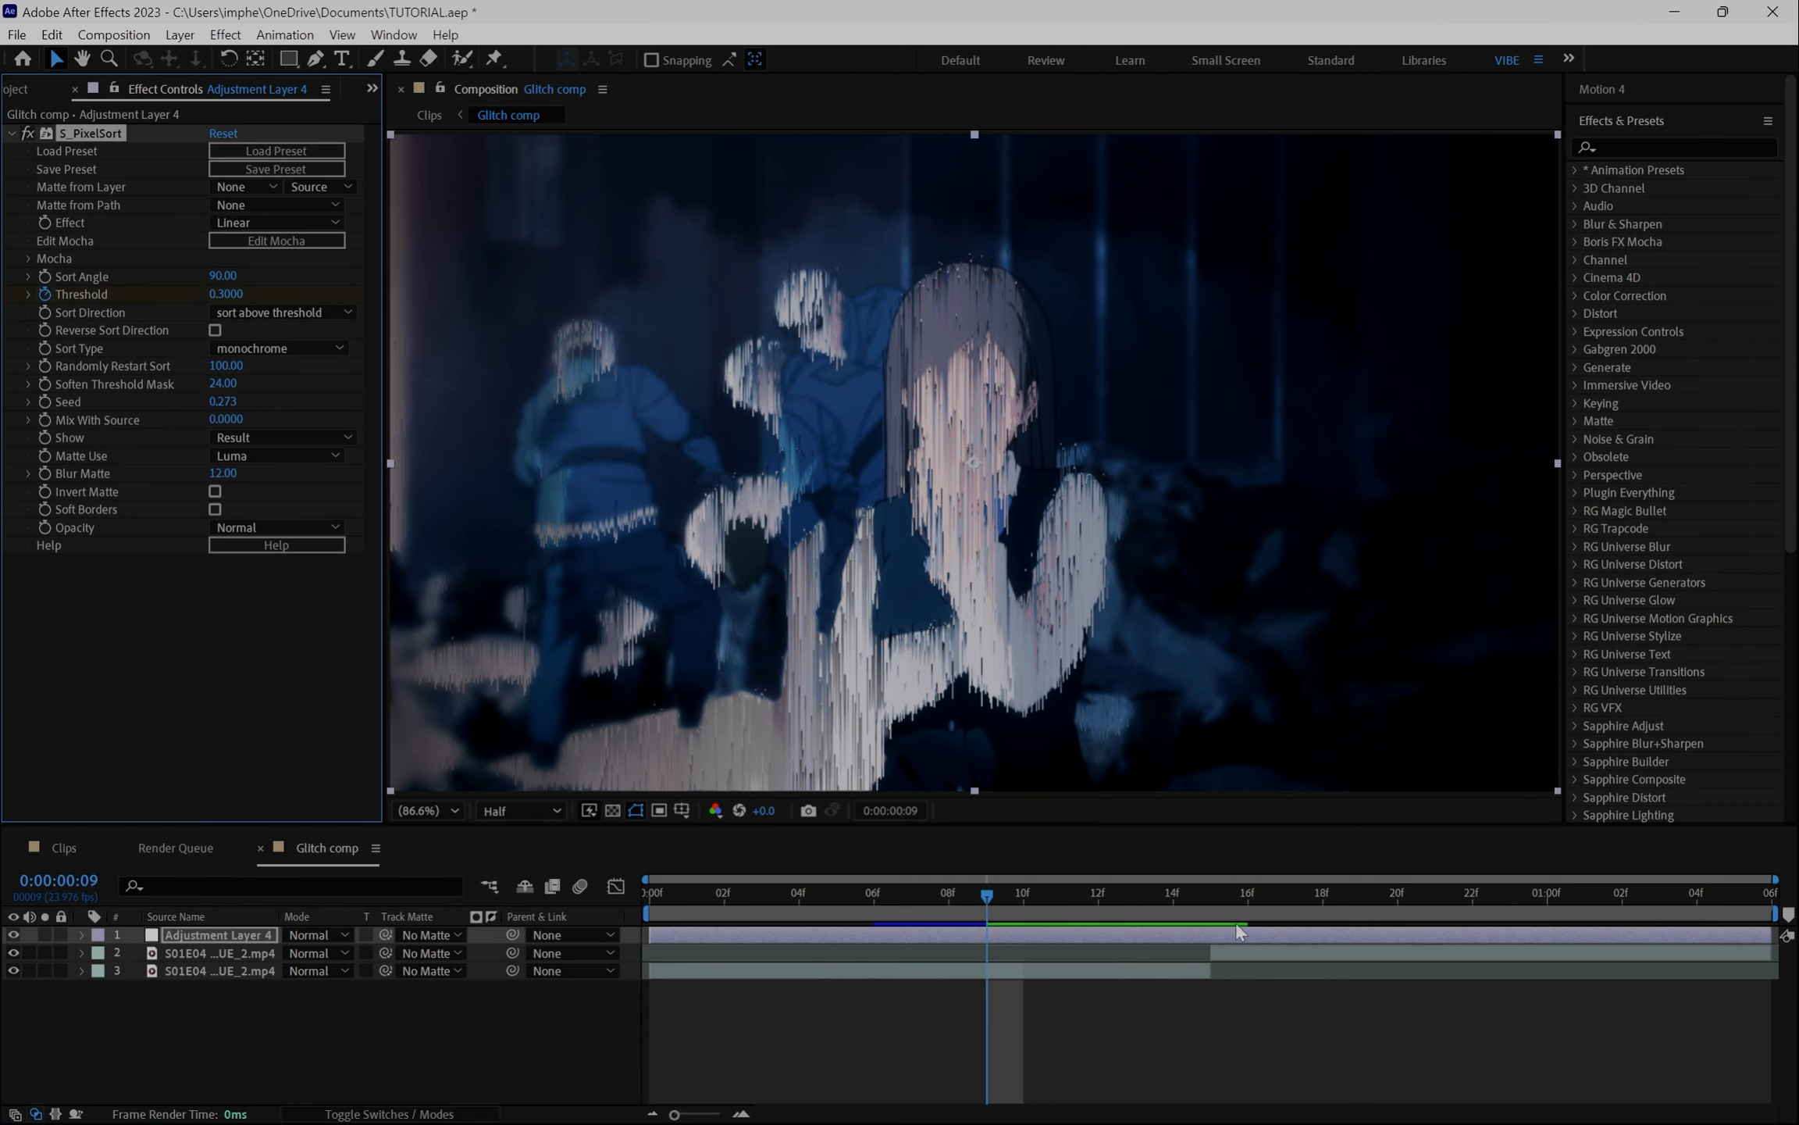
- Add a second Threshold keyframe at about frame 21 and reveal the keyframed properties in the timeline
{"action": "left_click", "coordinate": [1220, 904]}
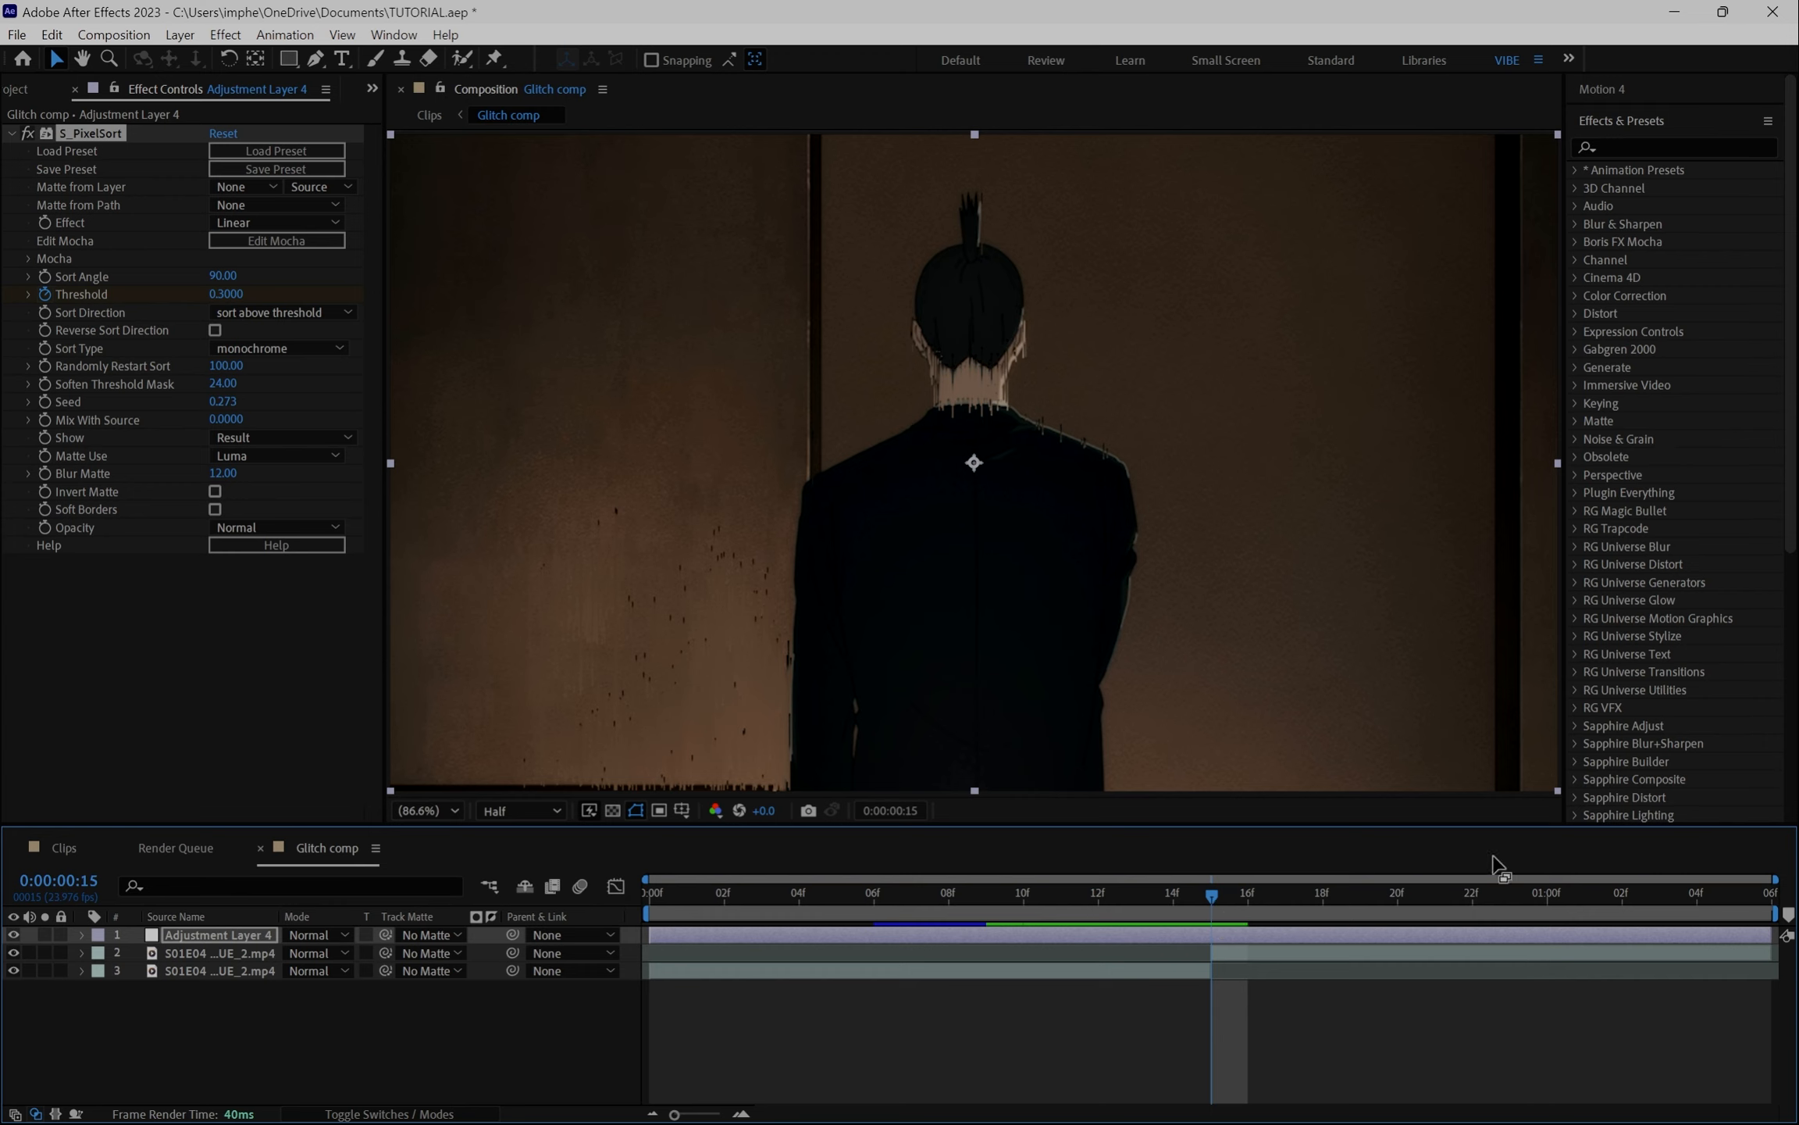
{"action": "key", "text": "Page_Down"}
{"action": "key", "text": "Page_Down"}
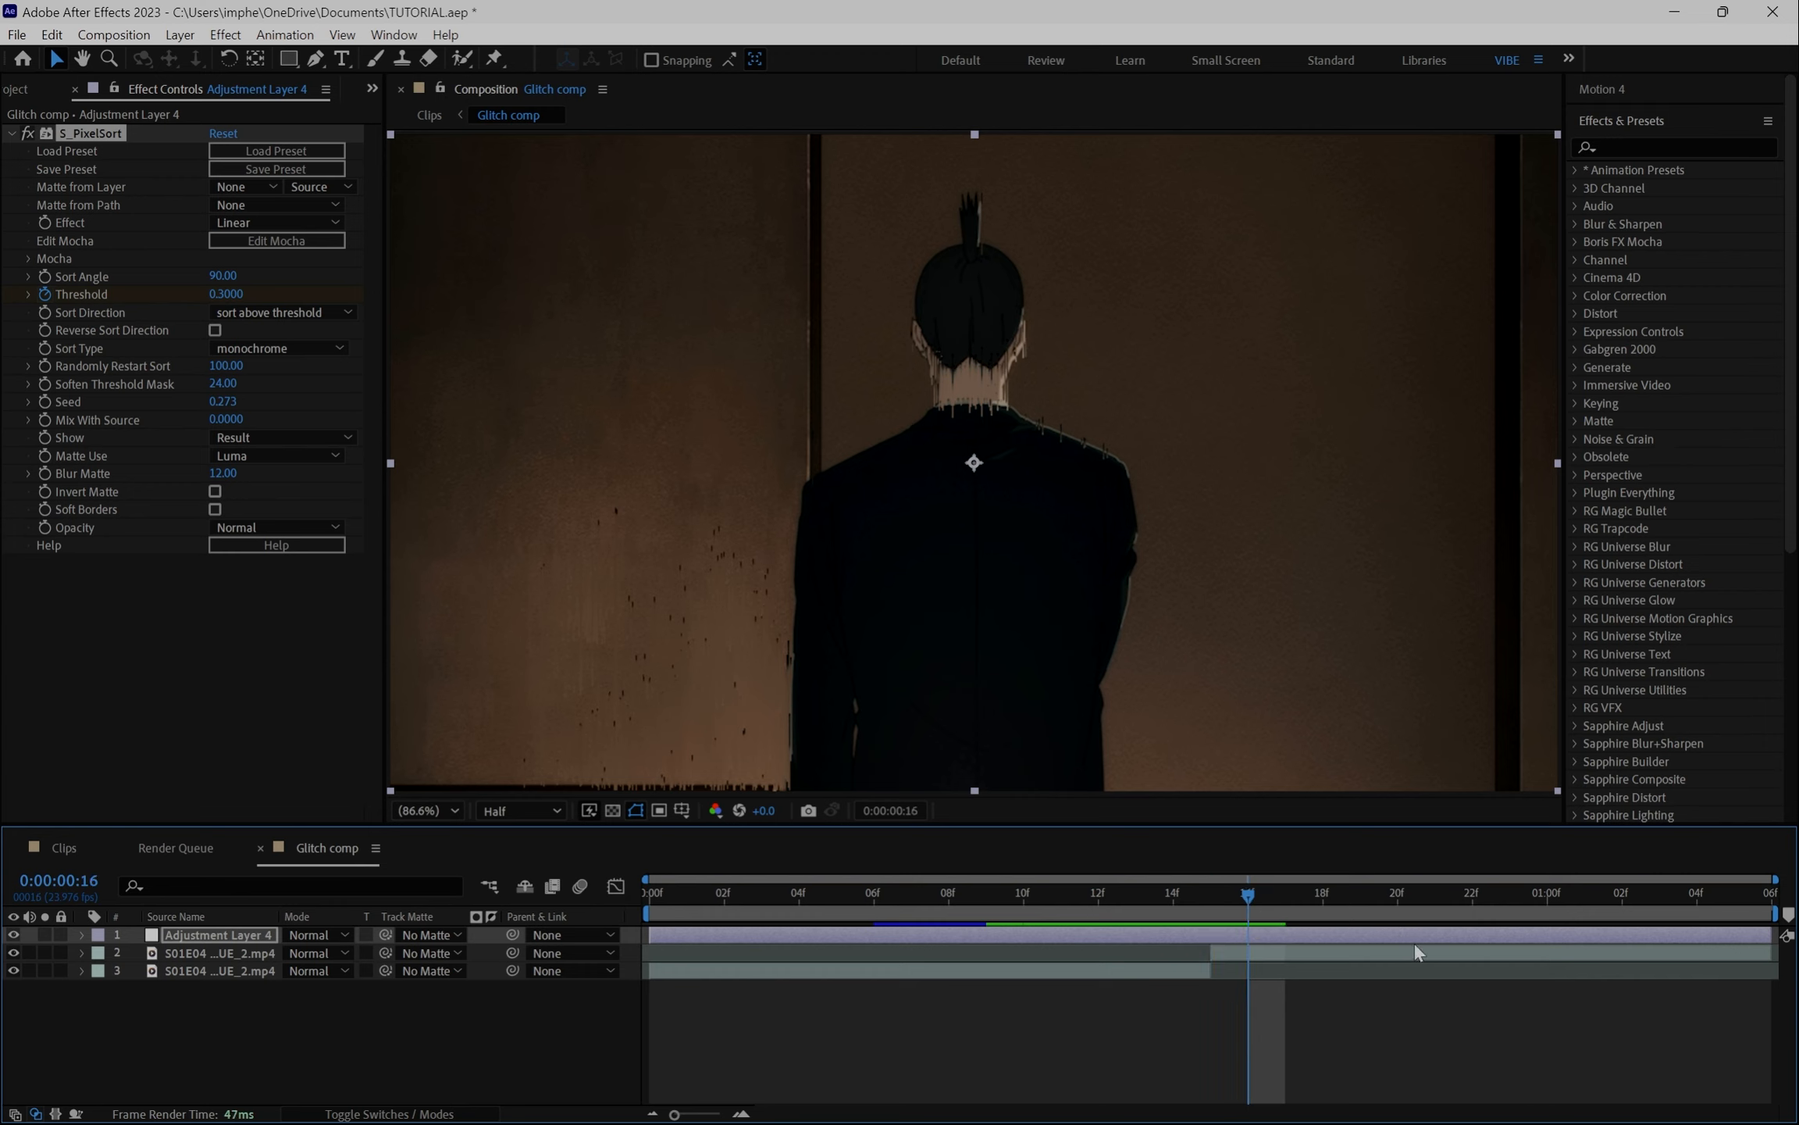
{"action": "key", "text": "Page_Down"}
{"action": "key", "text": "Page_Down"}
{"action": "key", "text": "Page_Down"}
{"action": "key", "text": "Page_Down"}
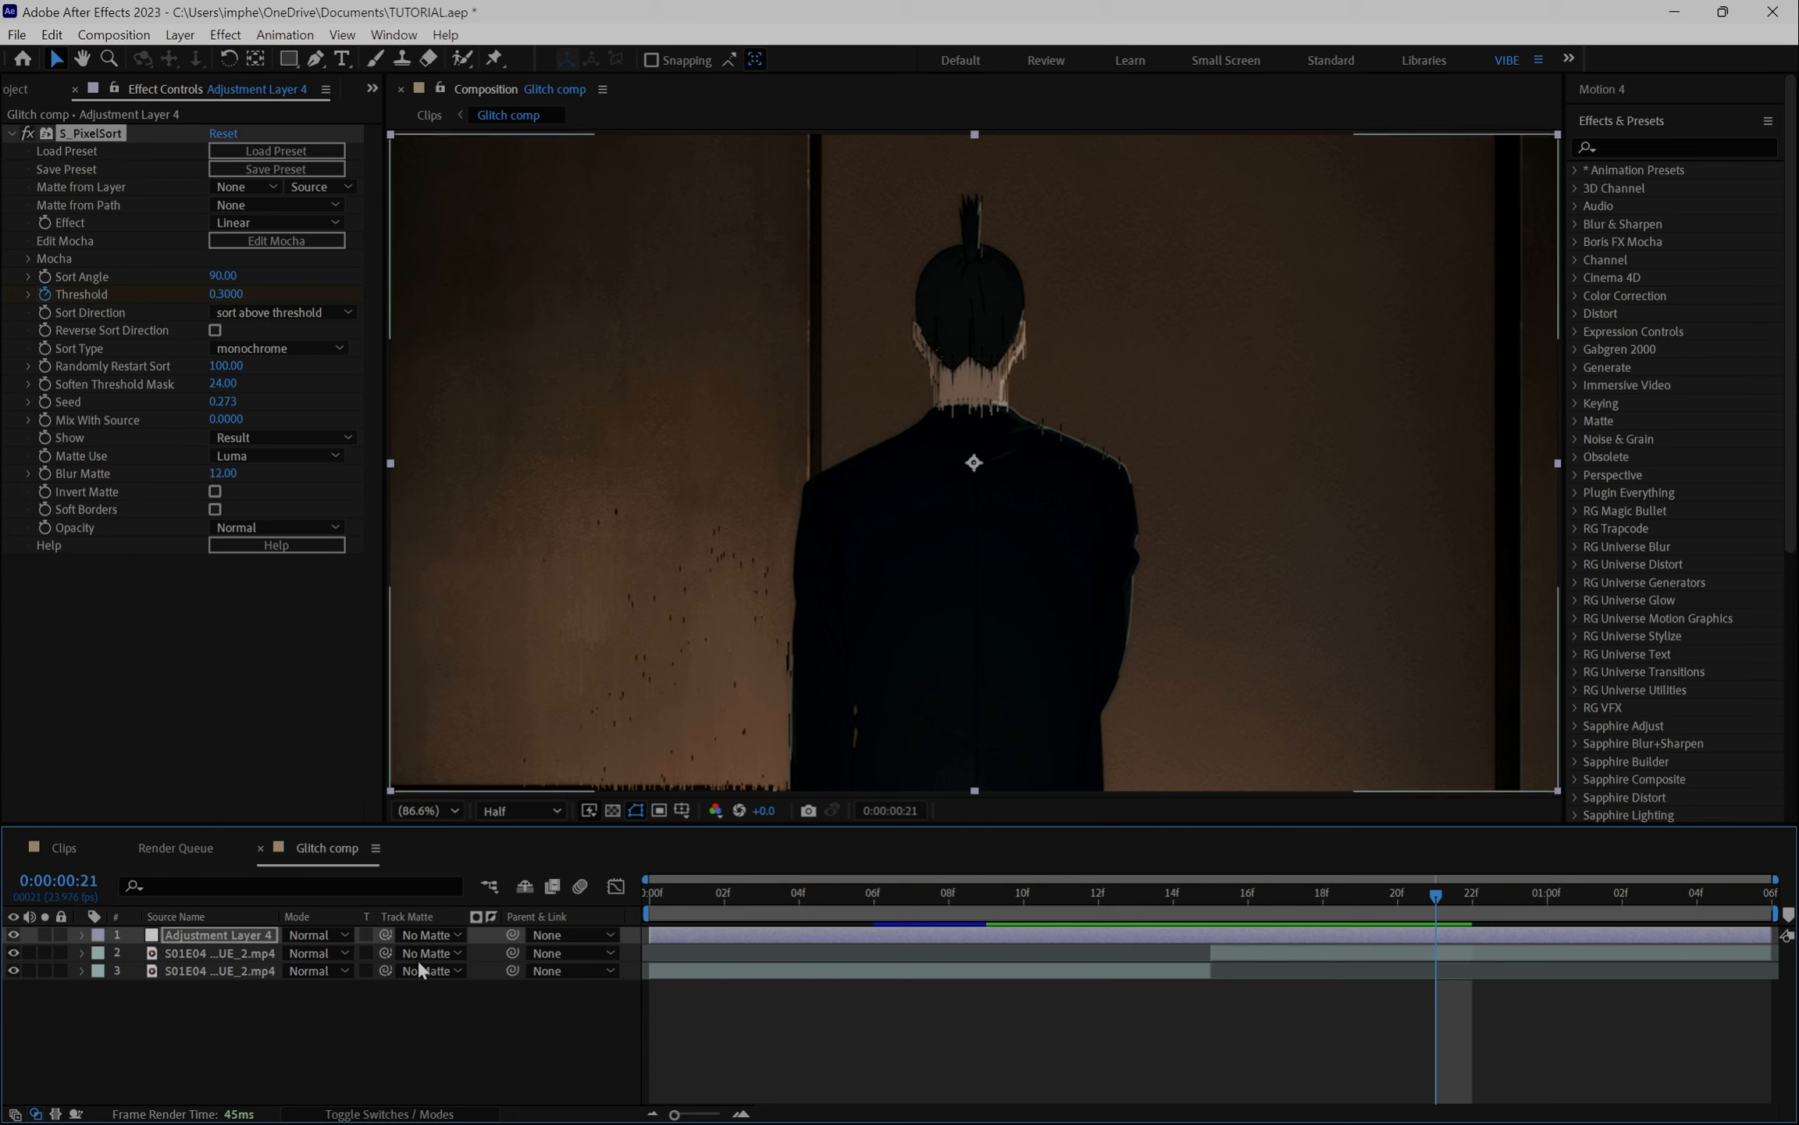
{"action": "key", "text": "u"}
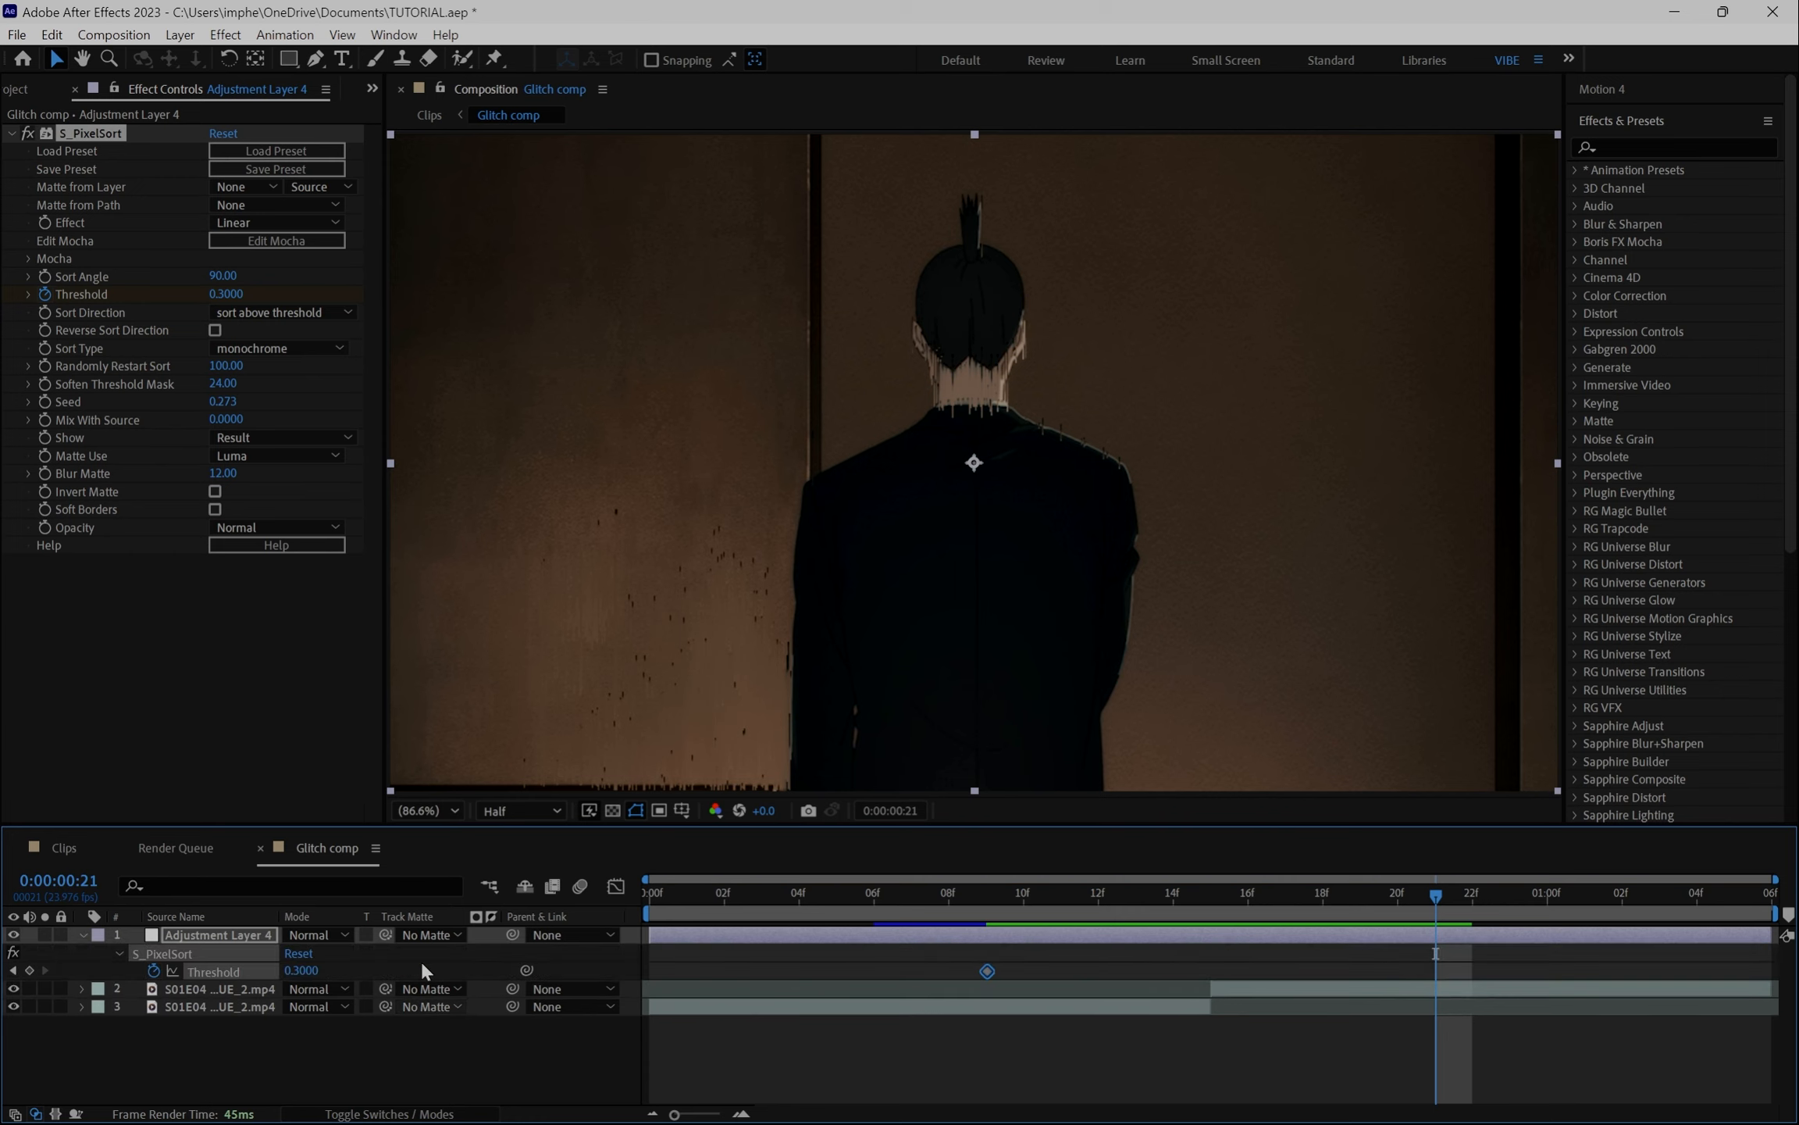
{"action": "left_click", "coordinate": [31, 969]}
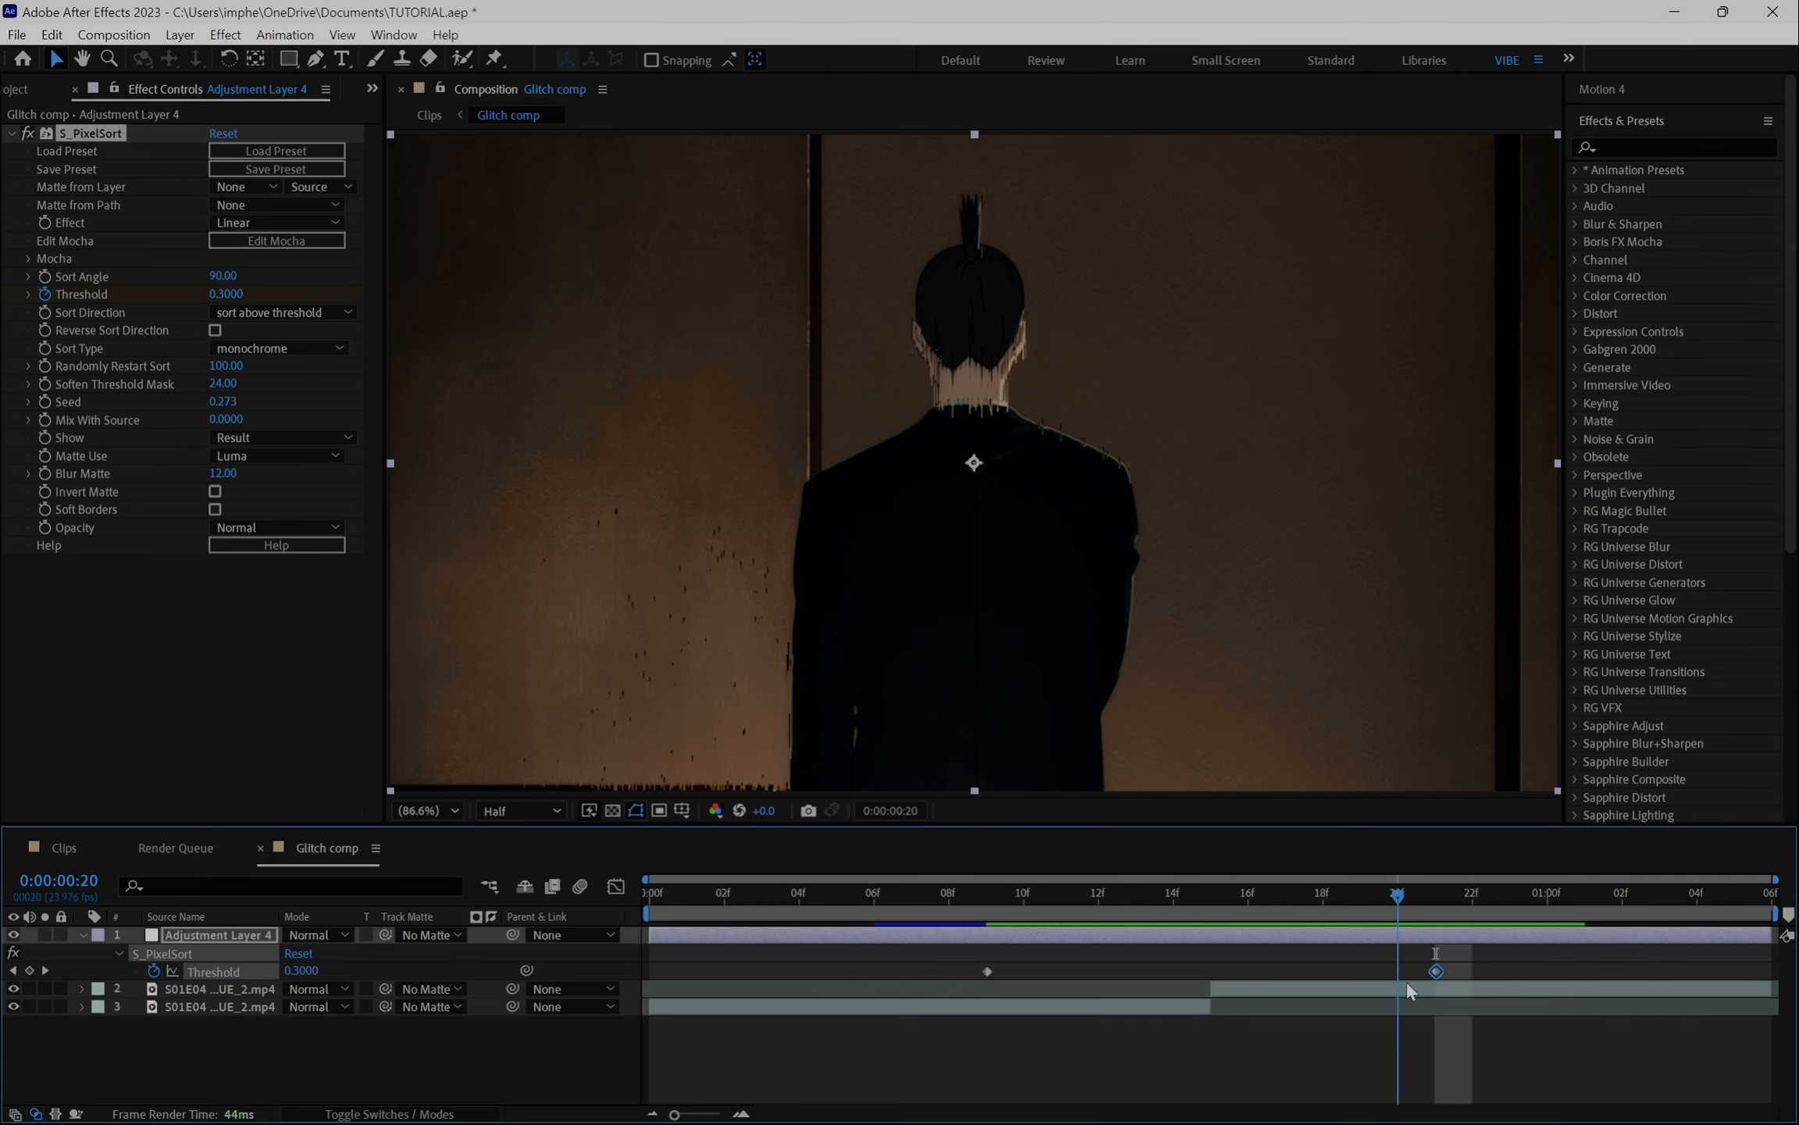
- Return to frame 9 and set the Threshold at the first keyframe to 1
{"action": "key", "text": "Page_Up"}
{"action": "left_click_drag", "start_coordinate": [1172, 907], "coordinate": [992, 924]}
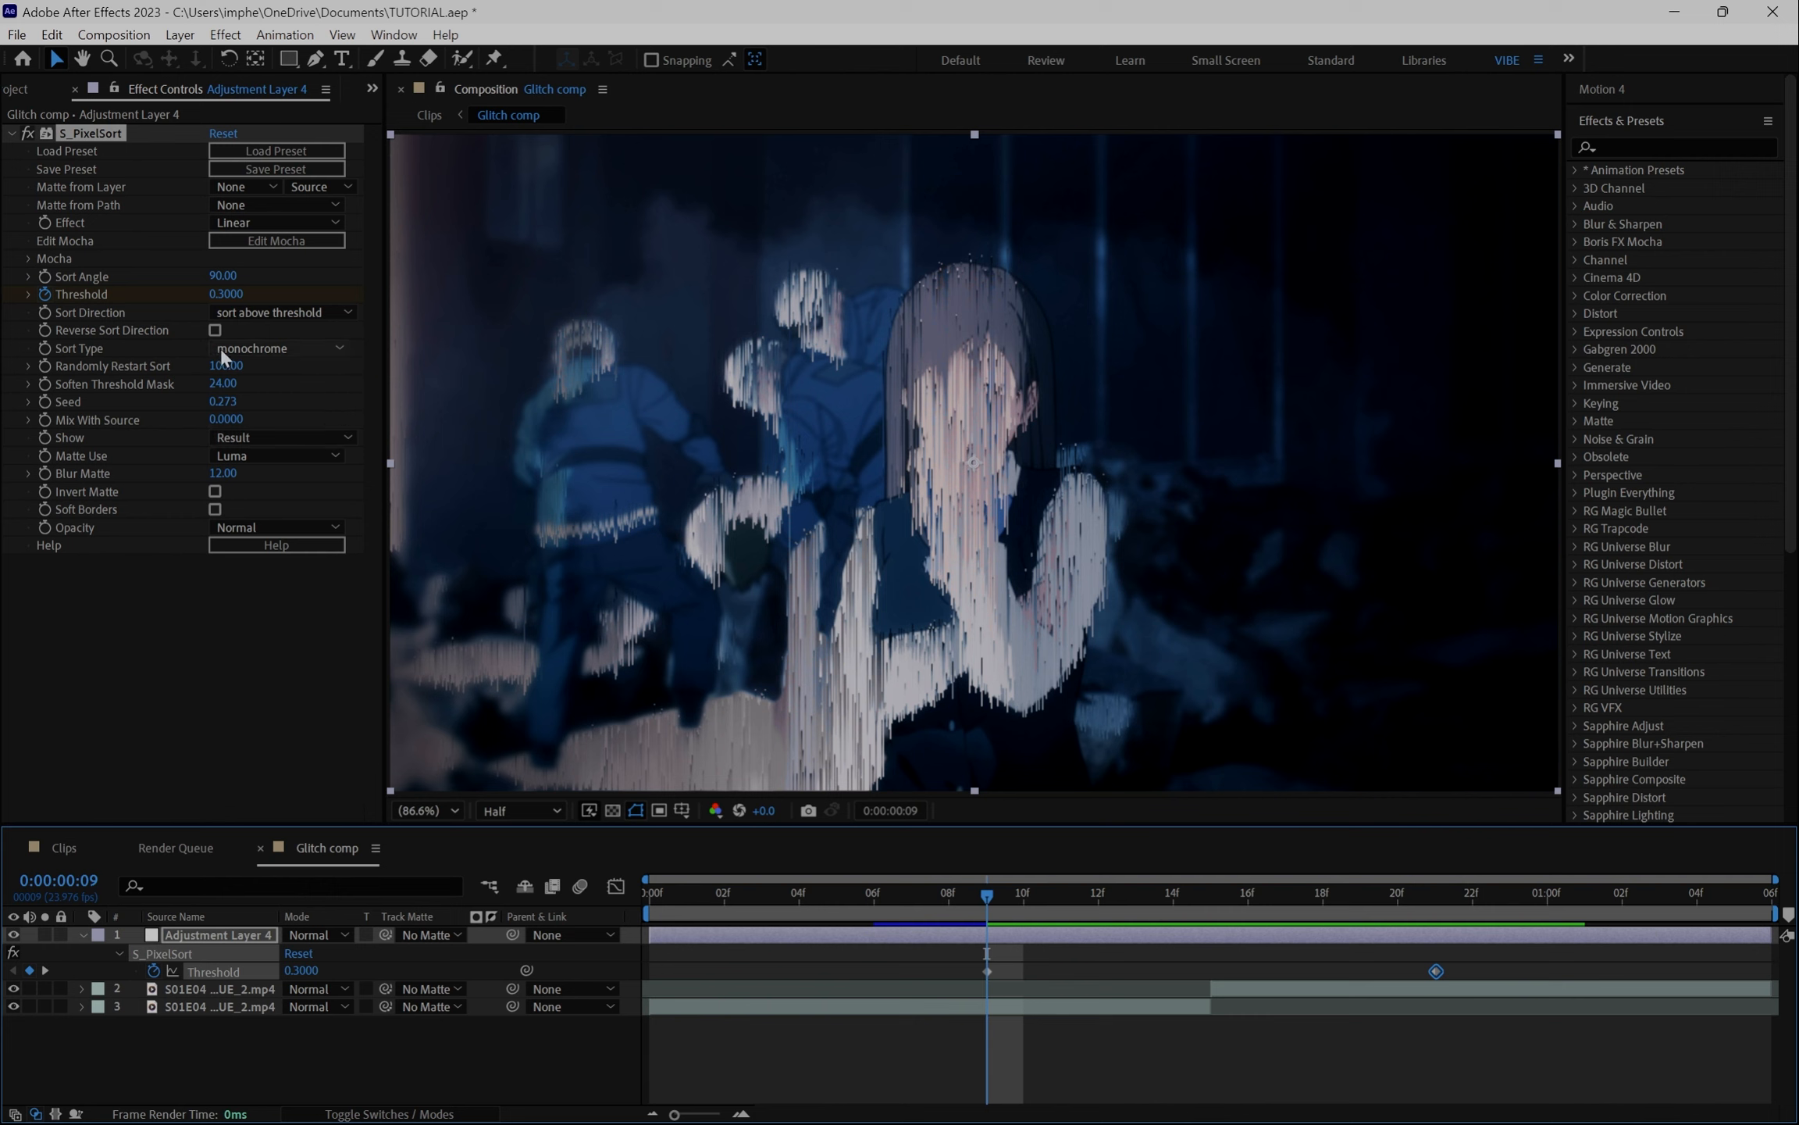
{"action": "left_click", "coordinate": [227, 295]}
{"action": "type", "text": "1"}
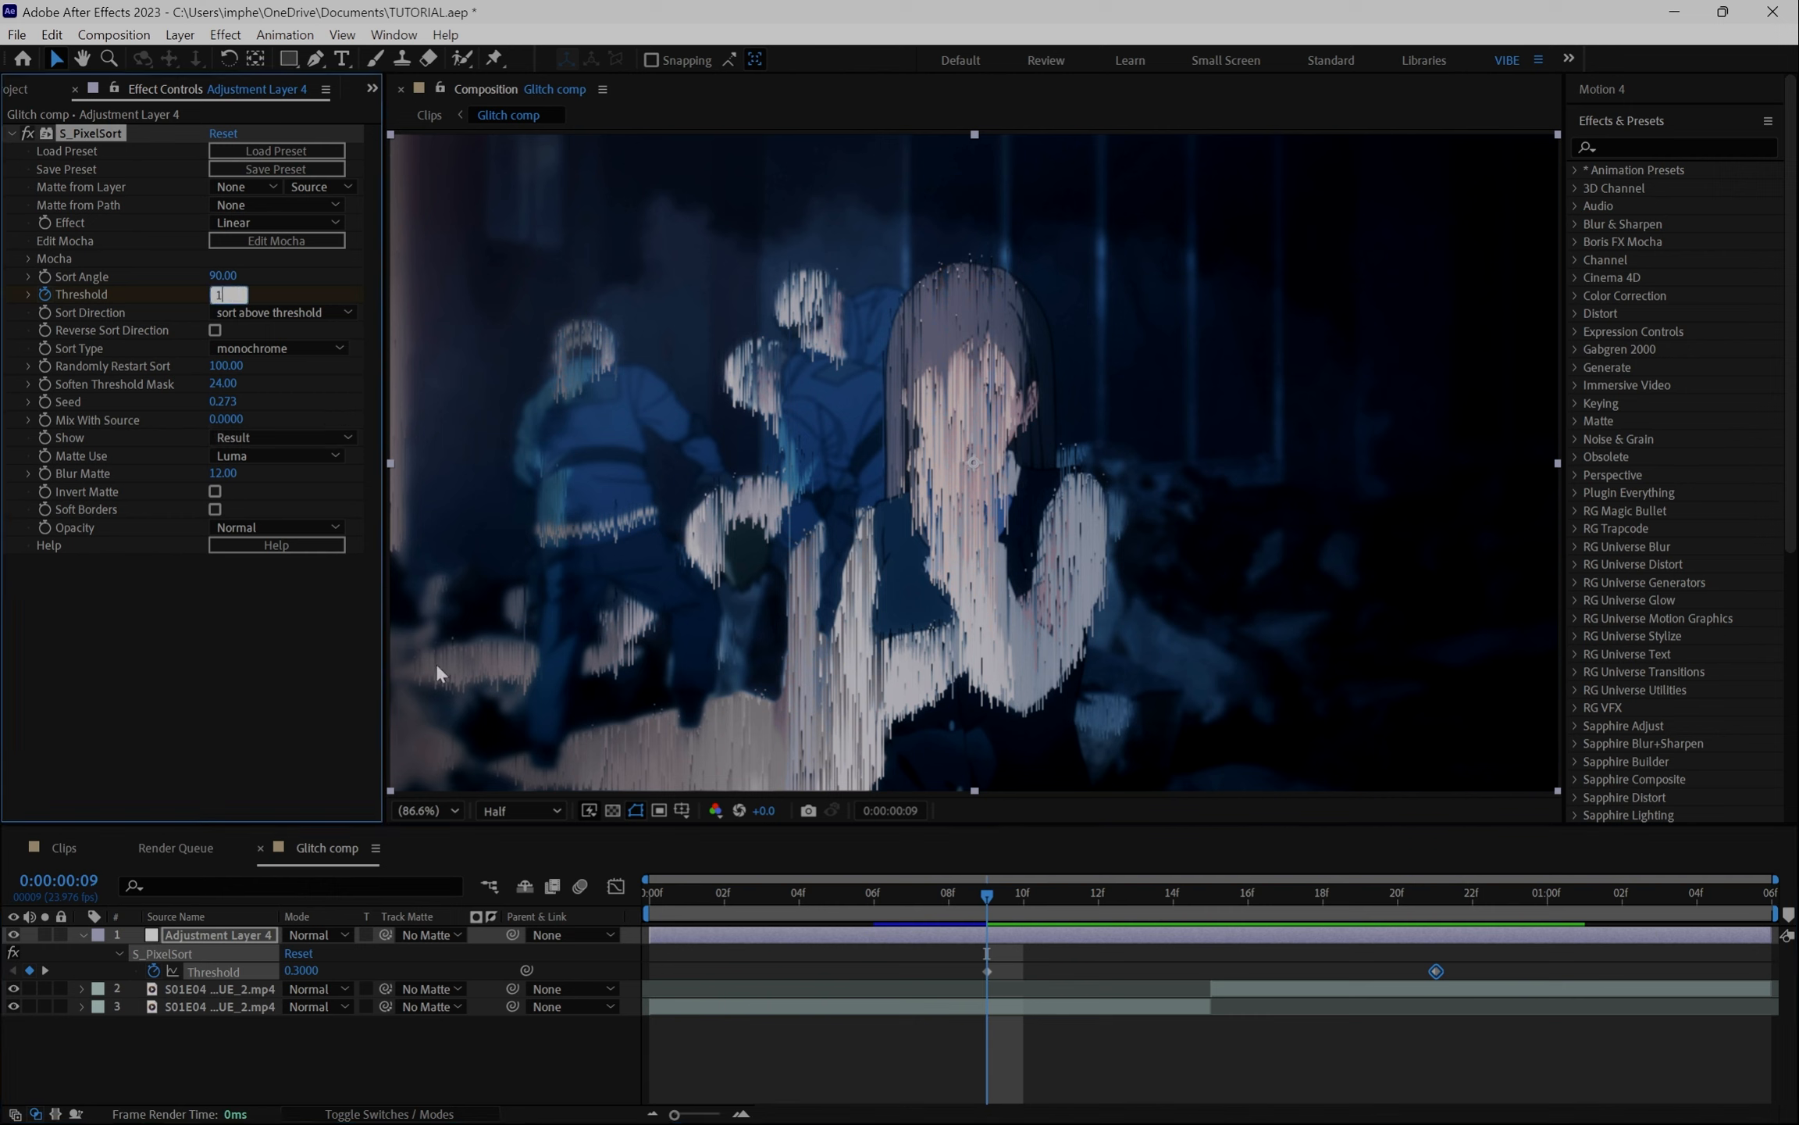
{"action": "key", "text": "Return"}
- Go to frame 14 and set a middle Threshold keyframe to 0.07
{"action": "left_click", "coordinate": [987, 971]}
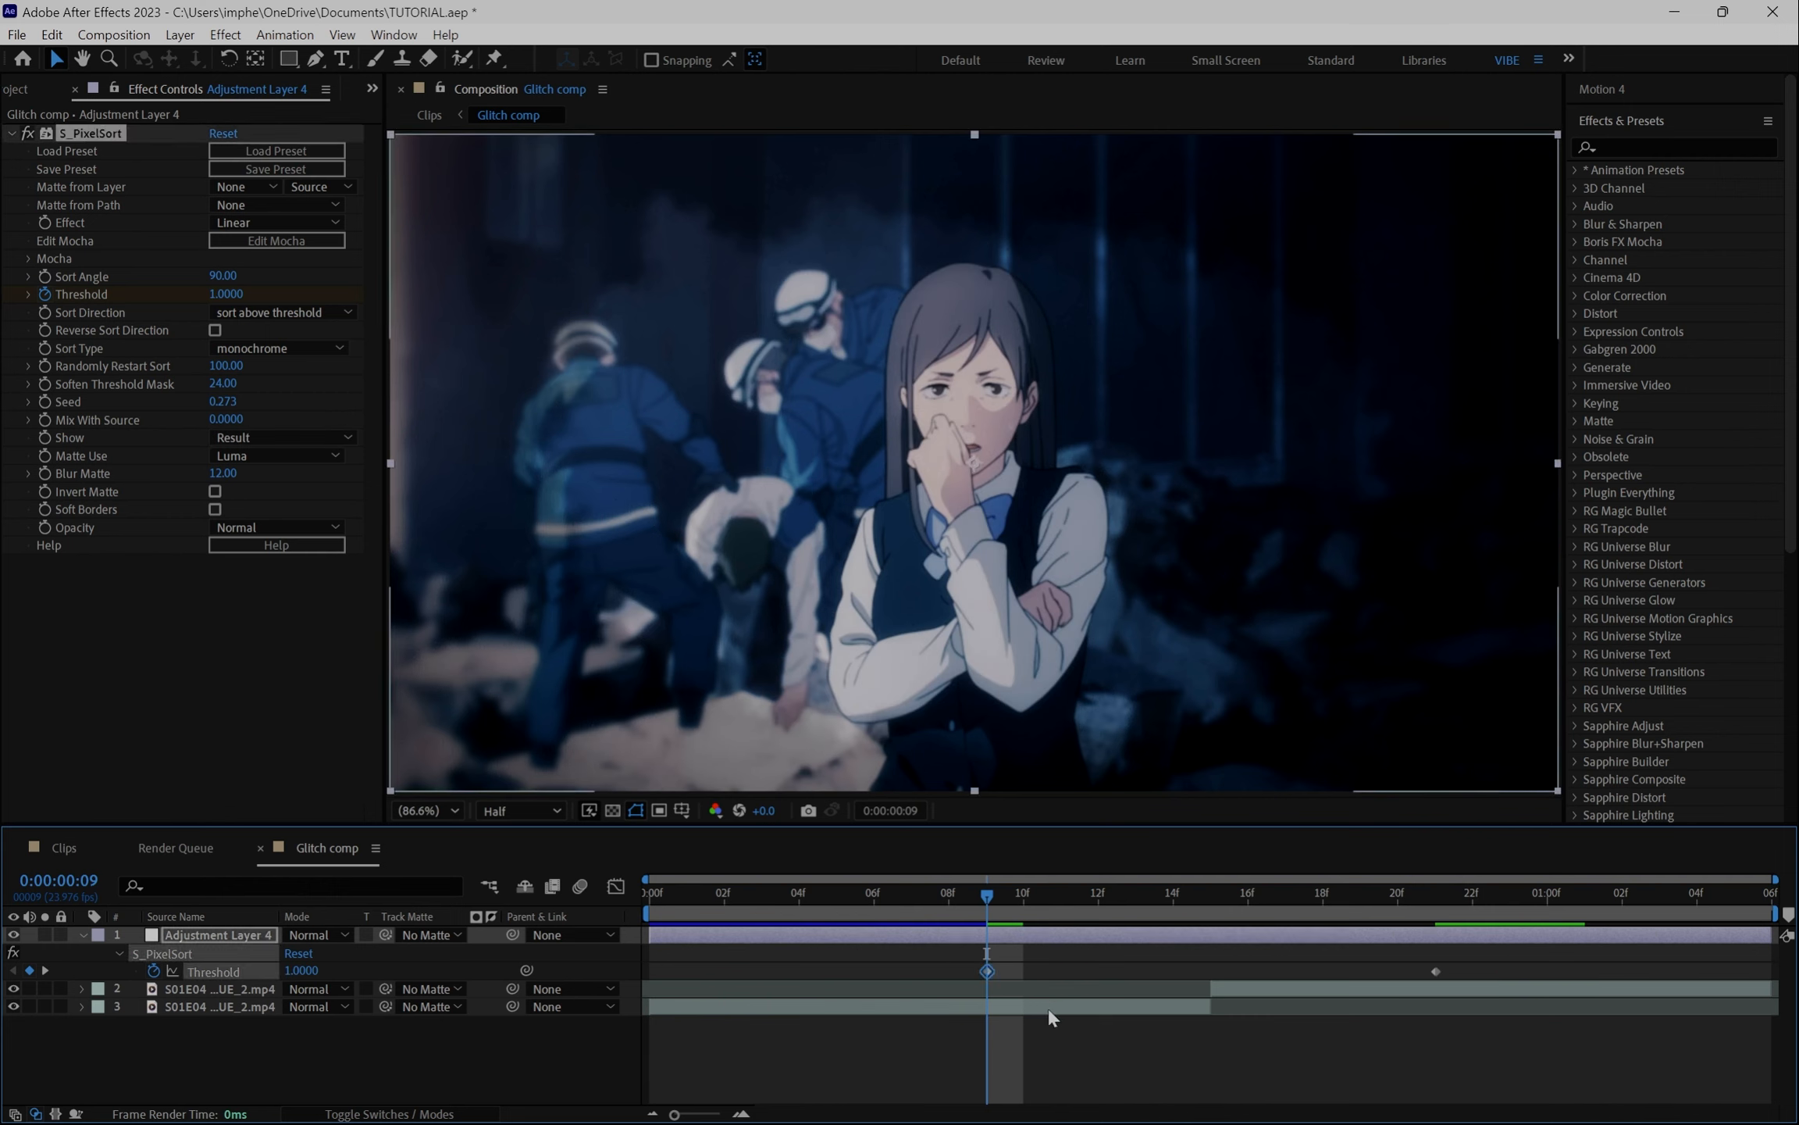
{"action": "left_click", "coordinate": [1436, 907]}
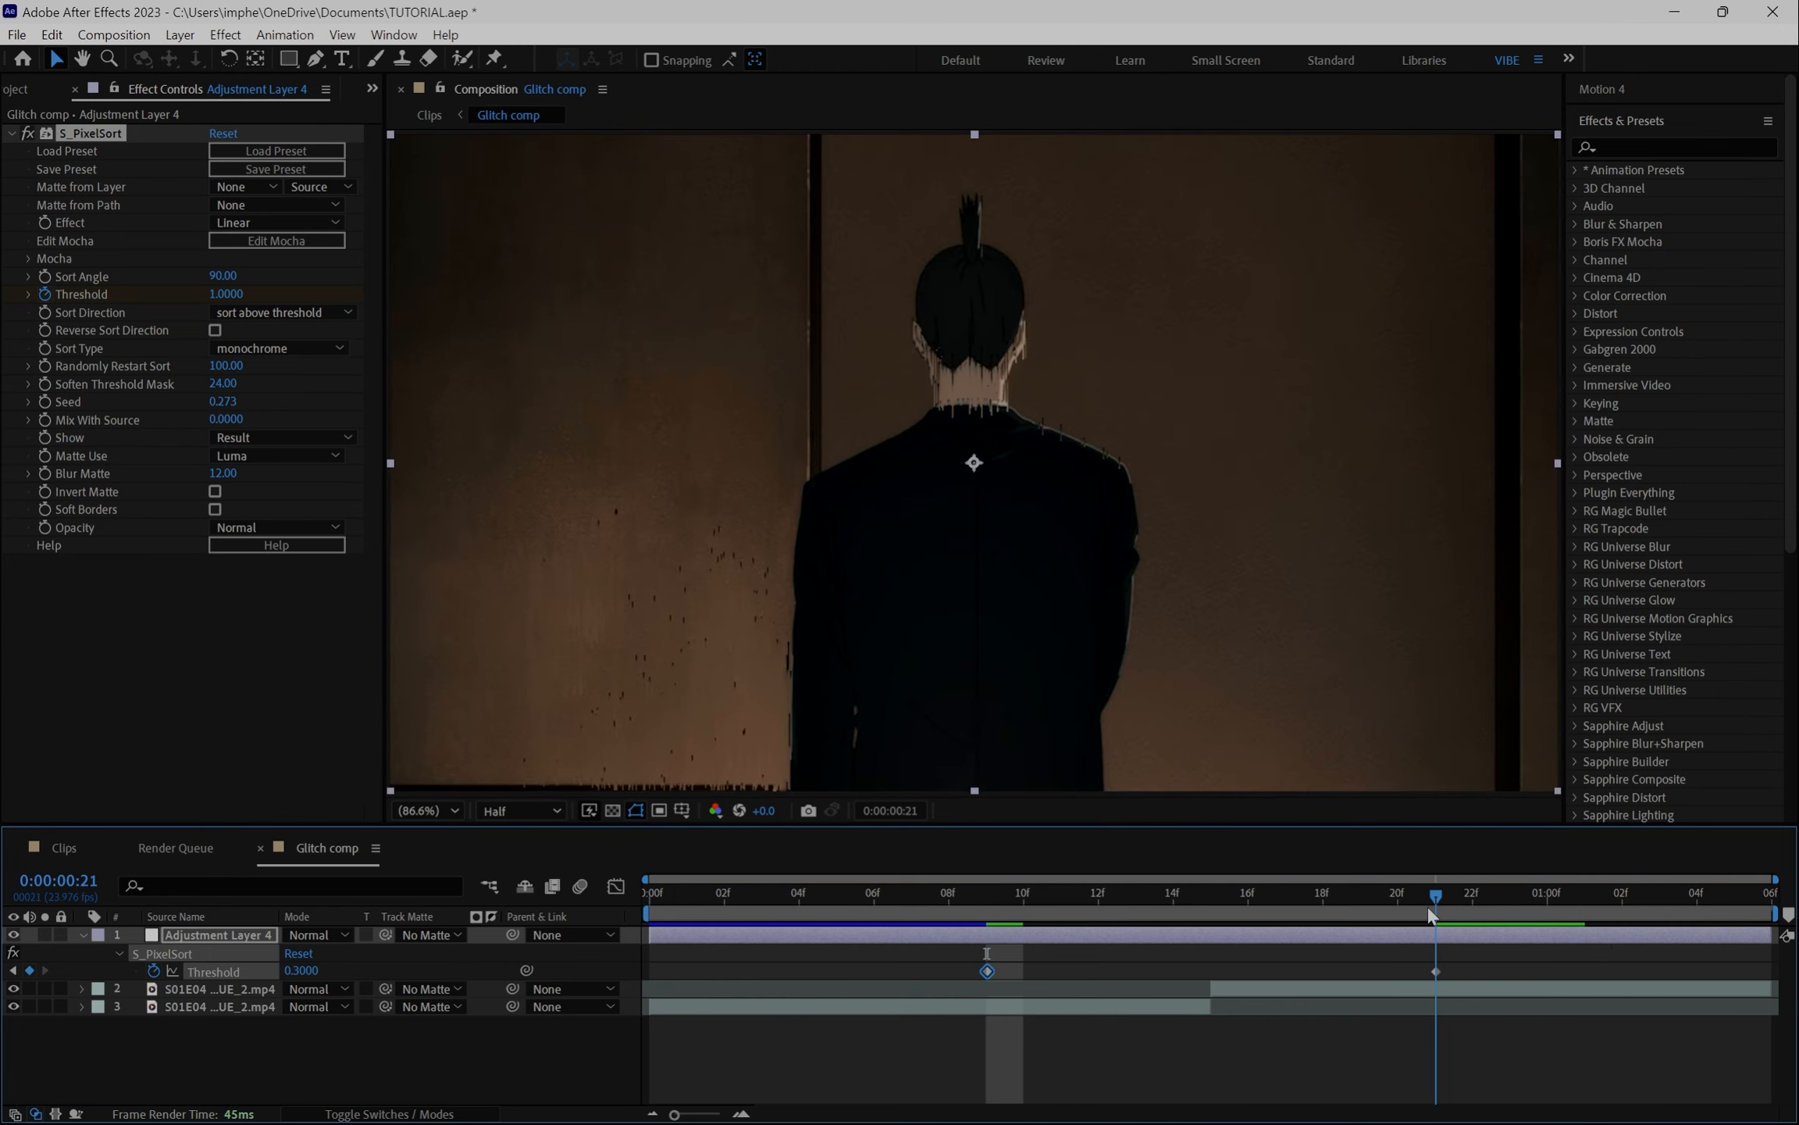
{"action": "left_click_drag", "start_coordinate": [1436, 916], "coordinate": [993, 954]}
{"action": "left_click_drag", "start_coordinate": [1195, 908], "coordinate": [1185, 927]}
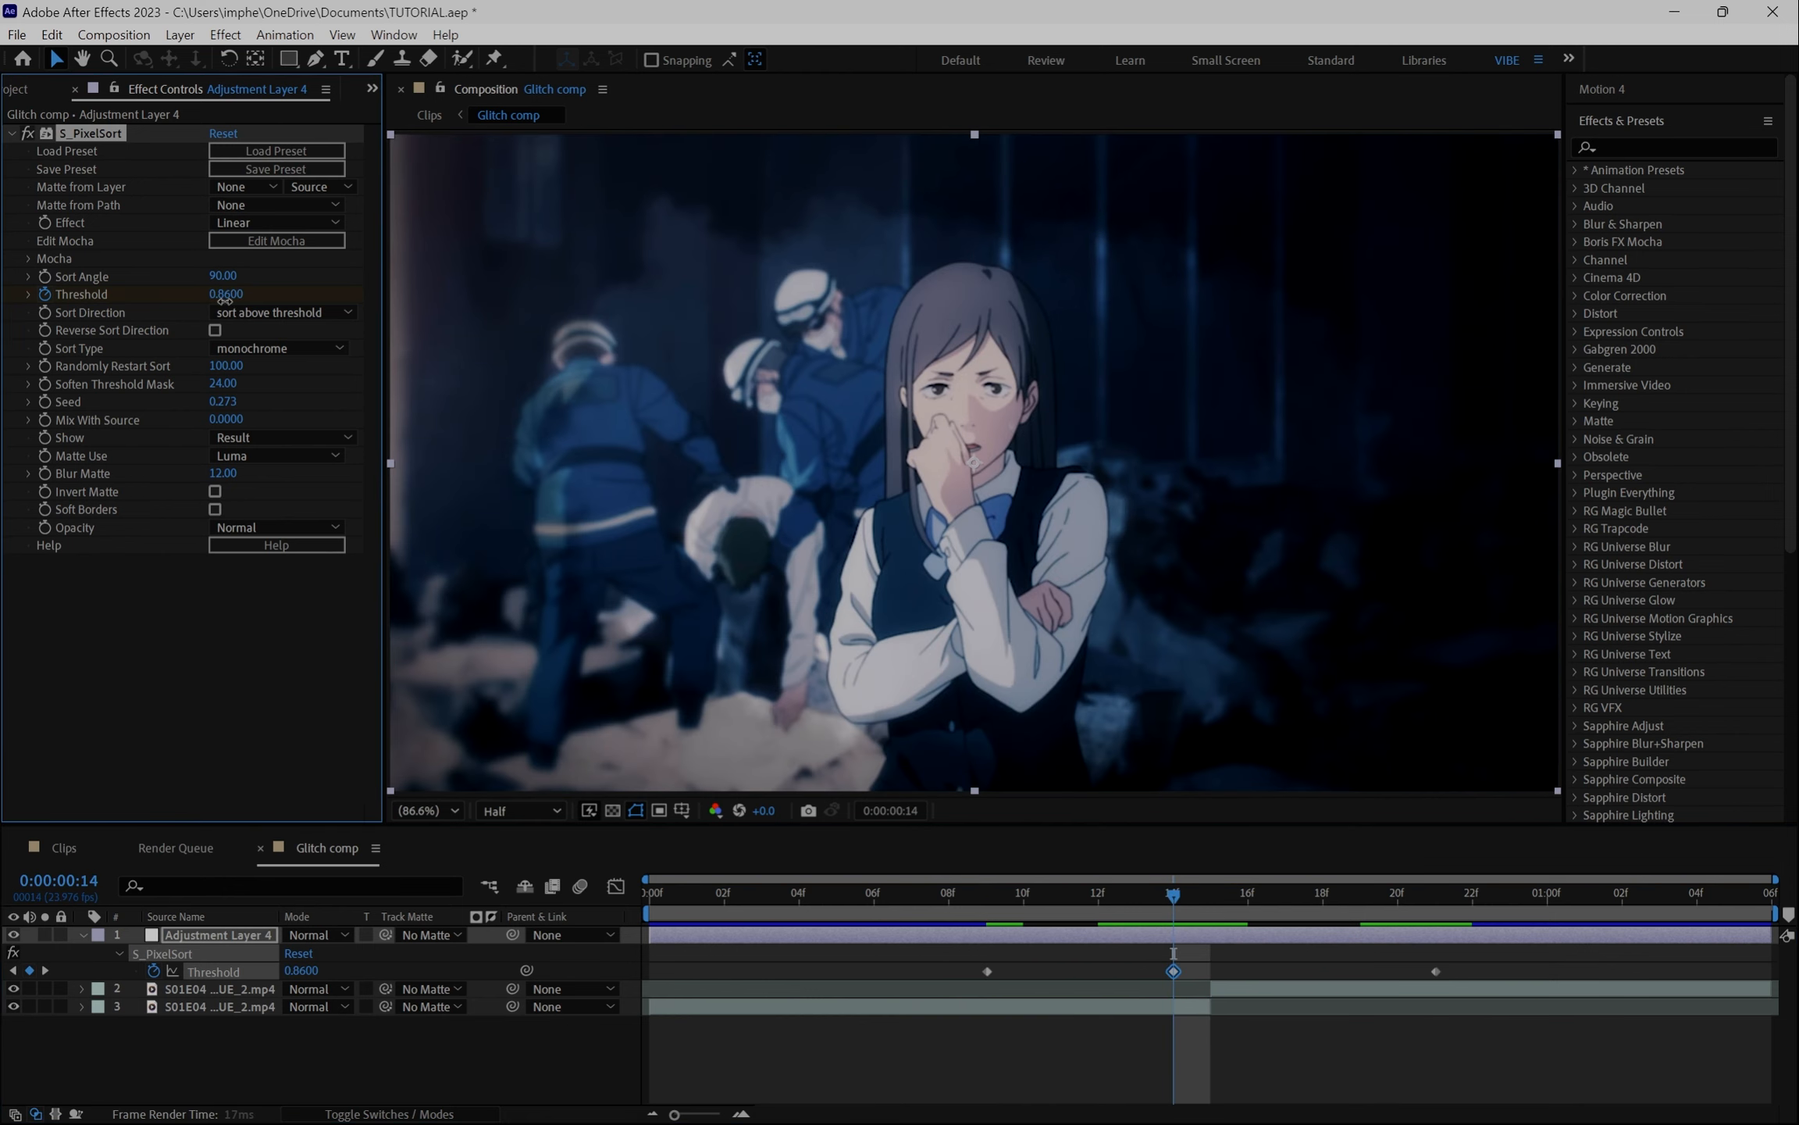
{"action": "left_click_drag", "start_coordinate": [232, 294], "coordinate": [170, 329]}
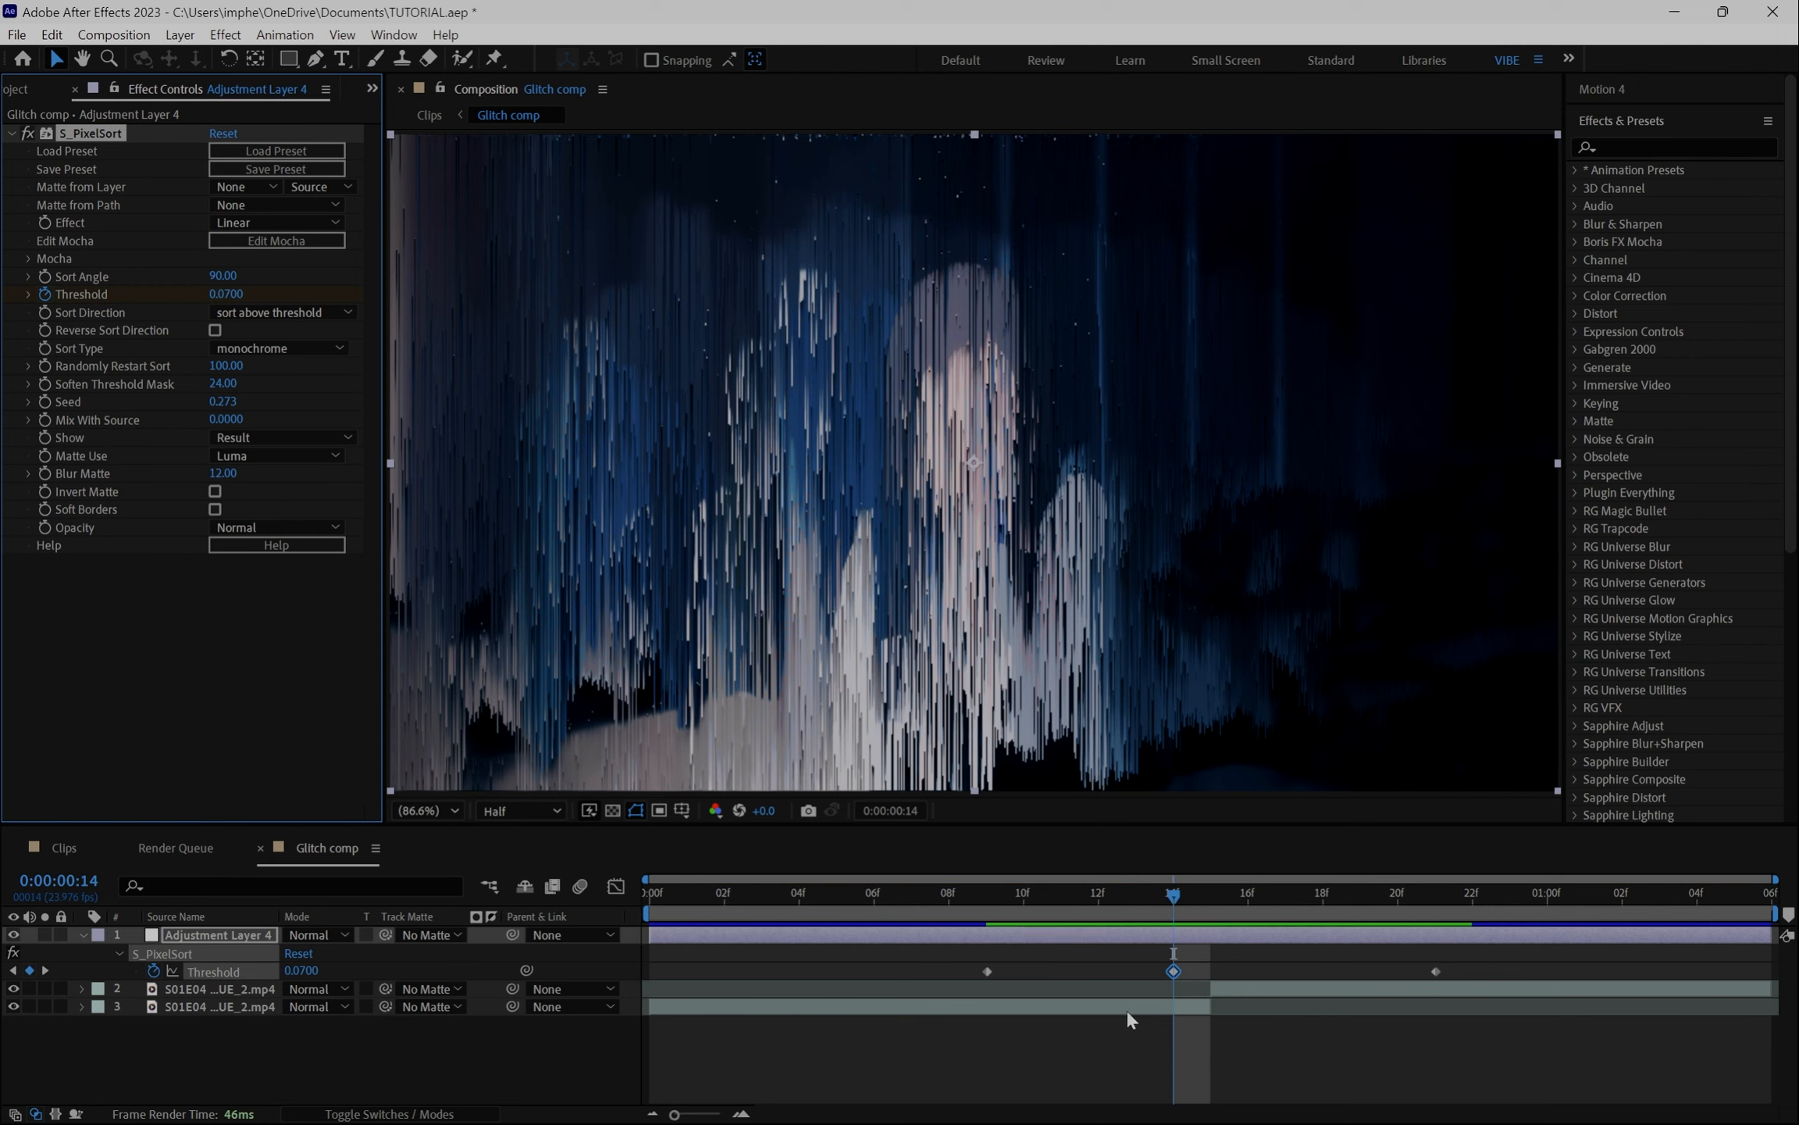
- Move the middle Threshold keyframe to frame 15 and set a Reverse Sort Direction keyframe at frame 14
{"action": "left_click_drag", "start_coordinate": [1173, 972], "coordinate": [1210, 973]}
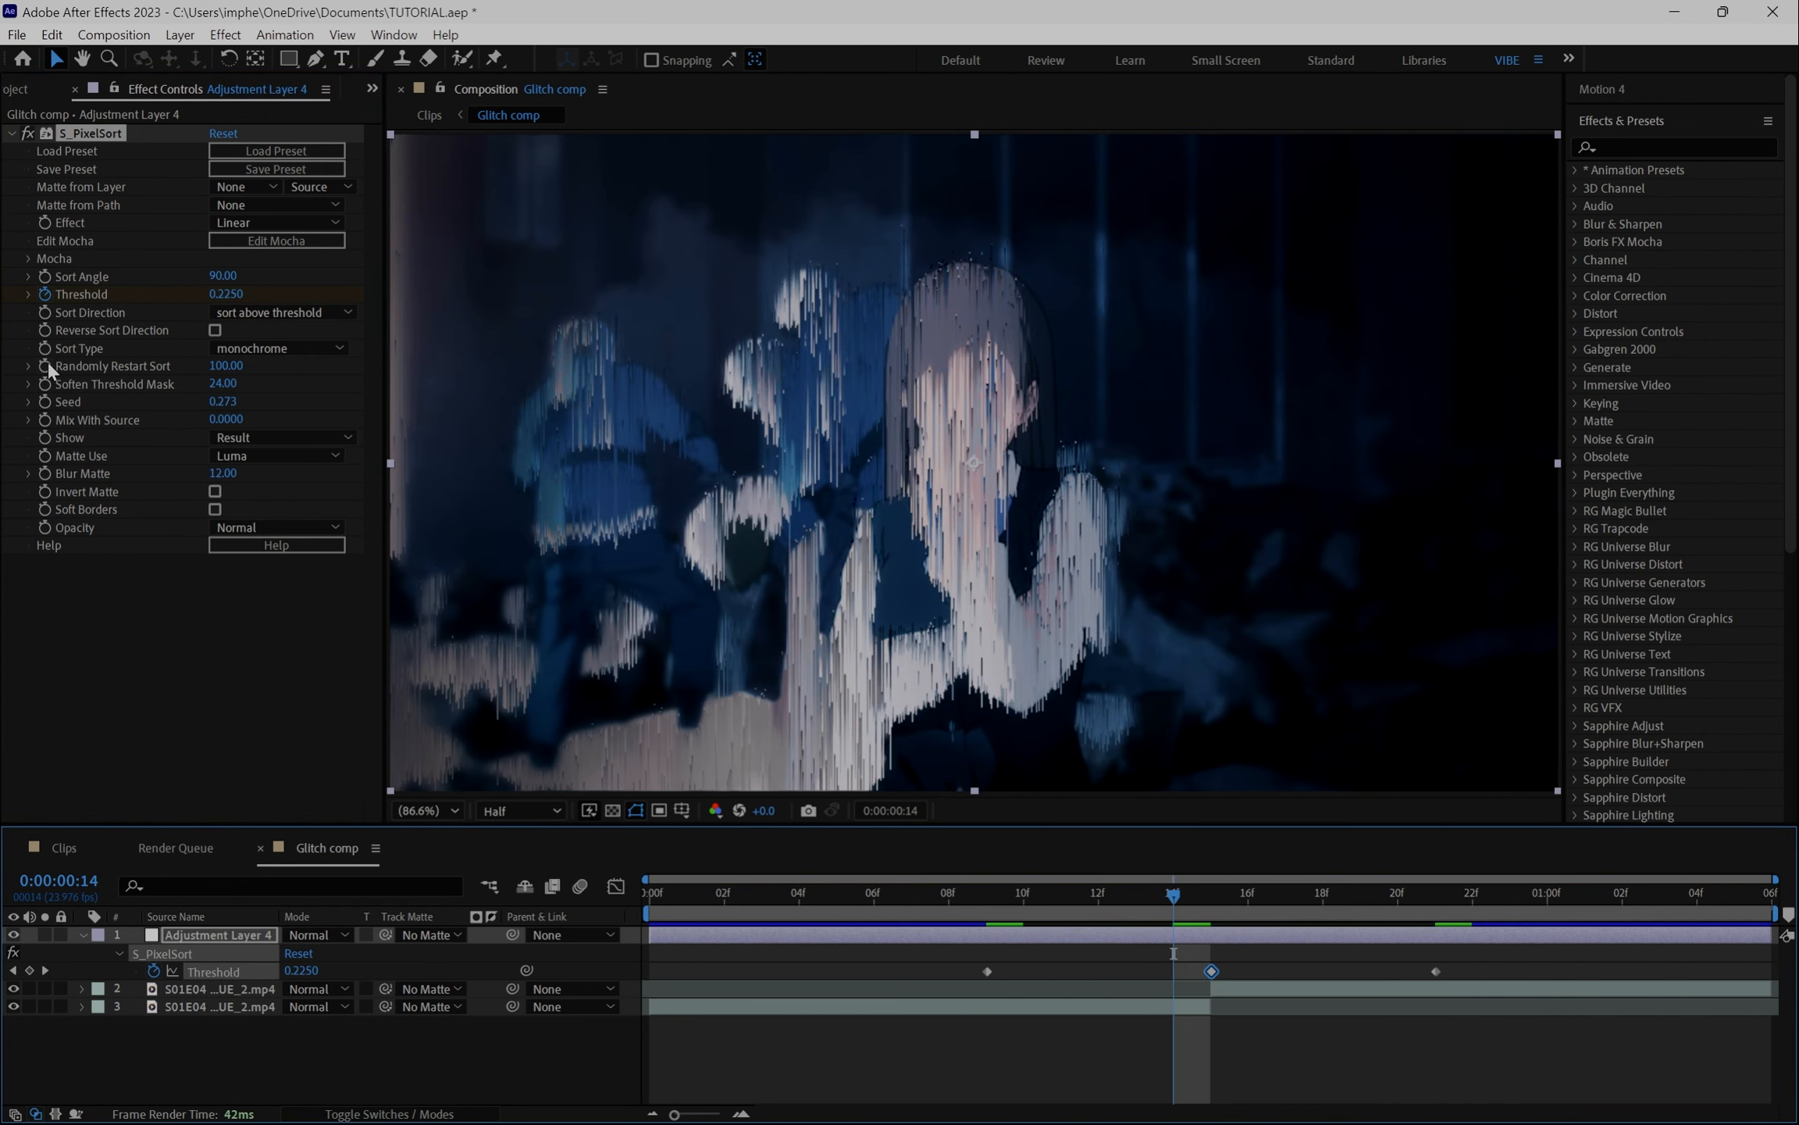
{"action": "left_click", "coordinate": [65, 329]}
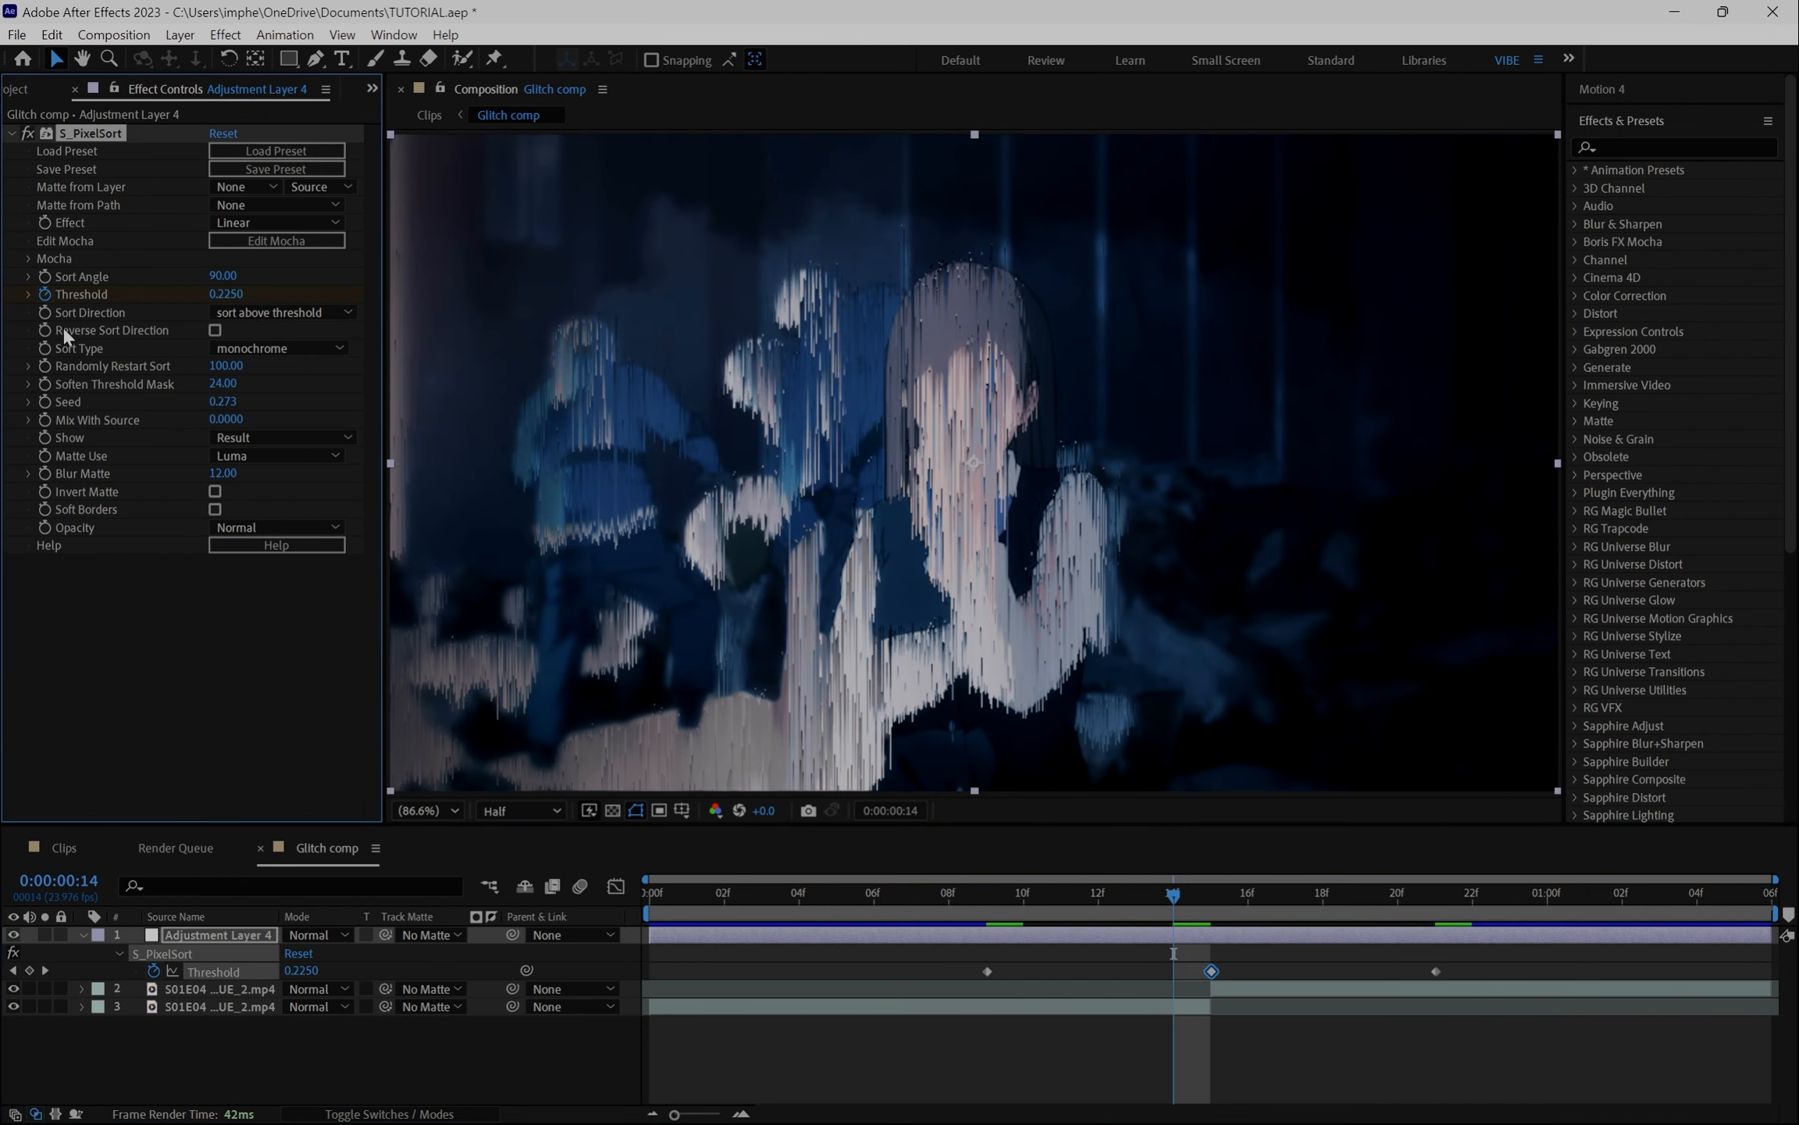
{"action": "left_click", "coordinate": [45, 330]}
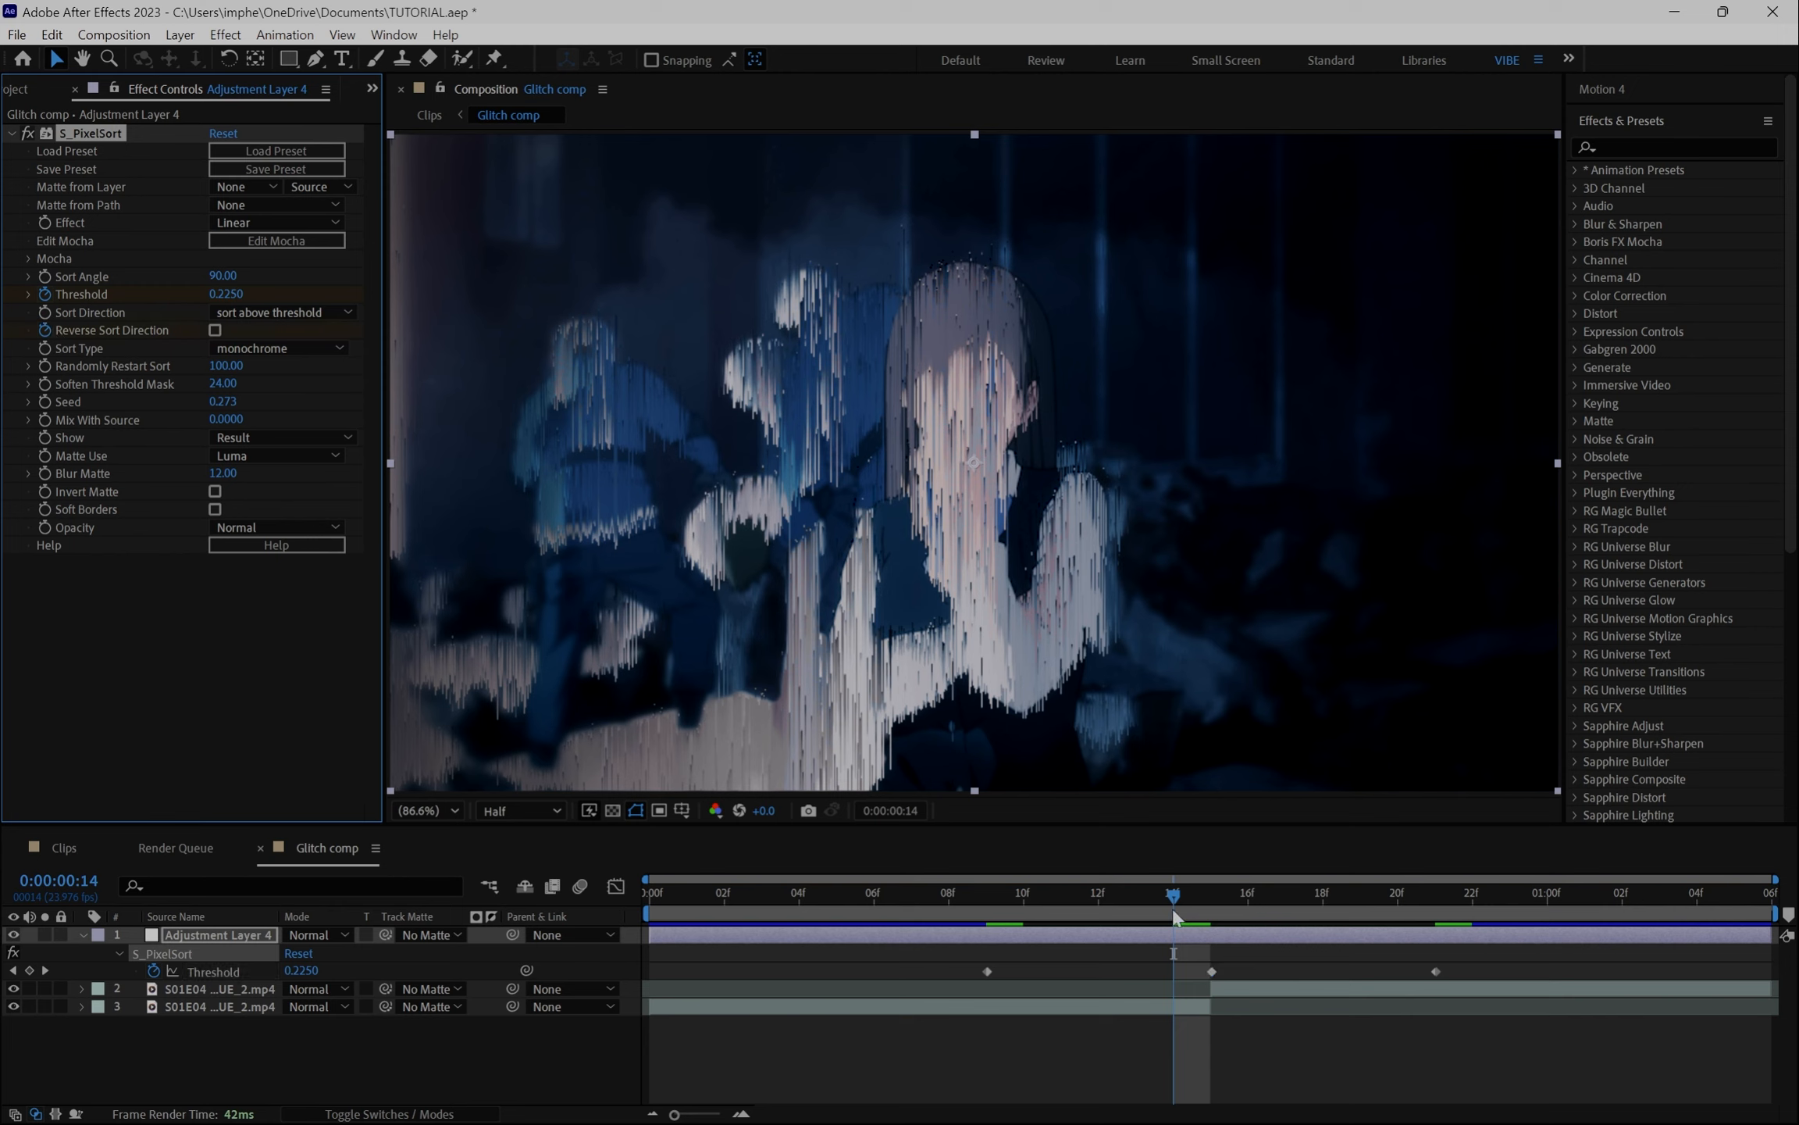
- Reselect the adjustment layer, go to frame 15 and turn on Reverse Sort Direction
{"action": "left_click", "coordinate": [1168, 1005]}
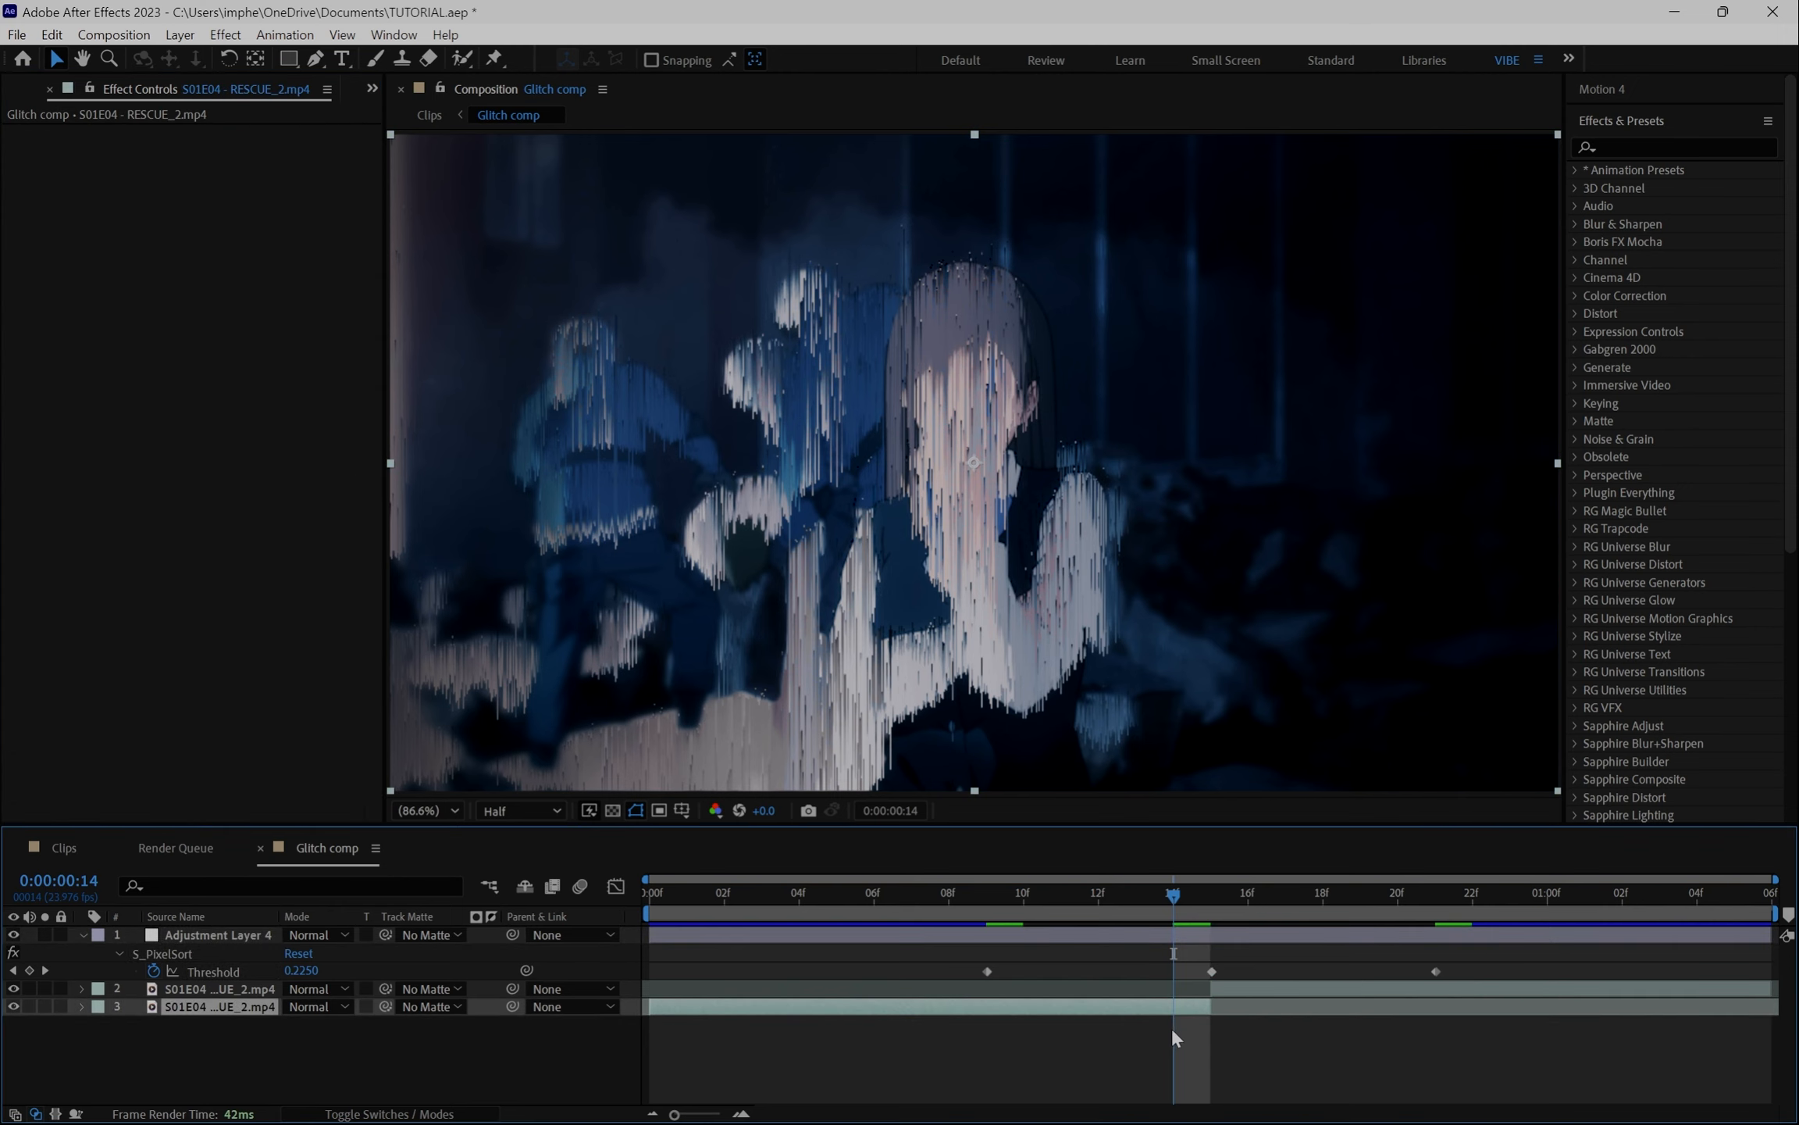
{"action": "left_click", "coordinate": [971, 932]}
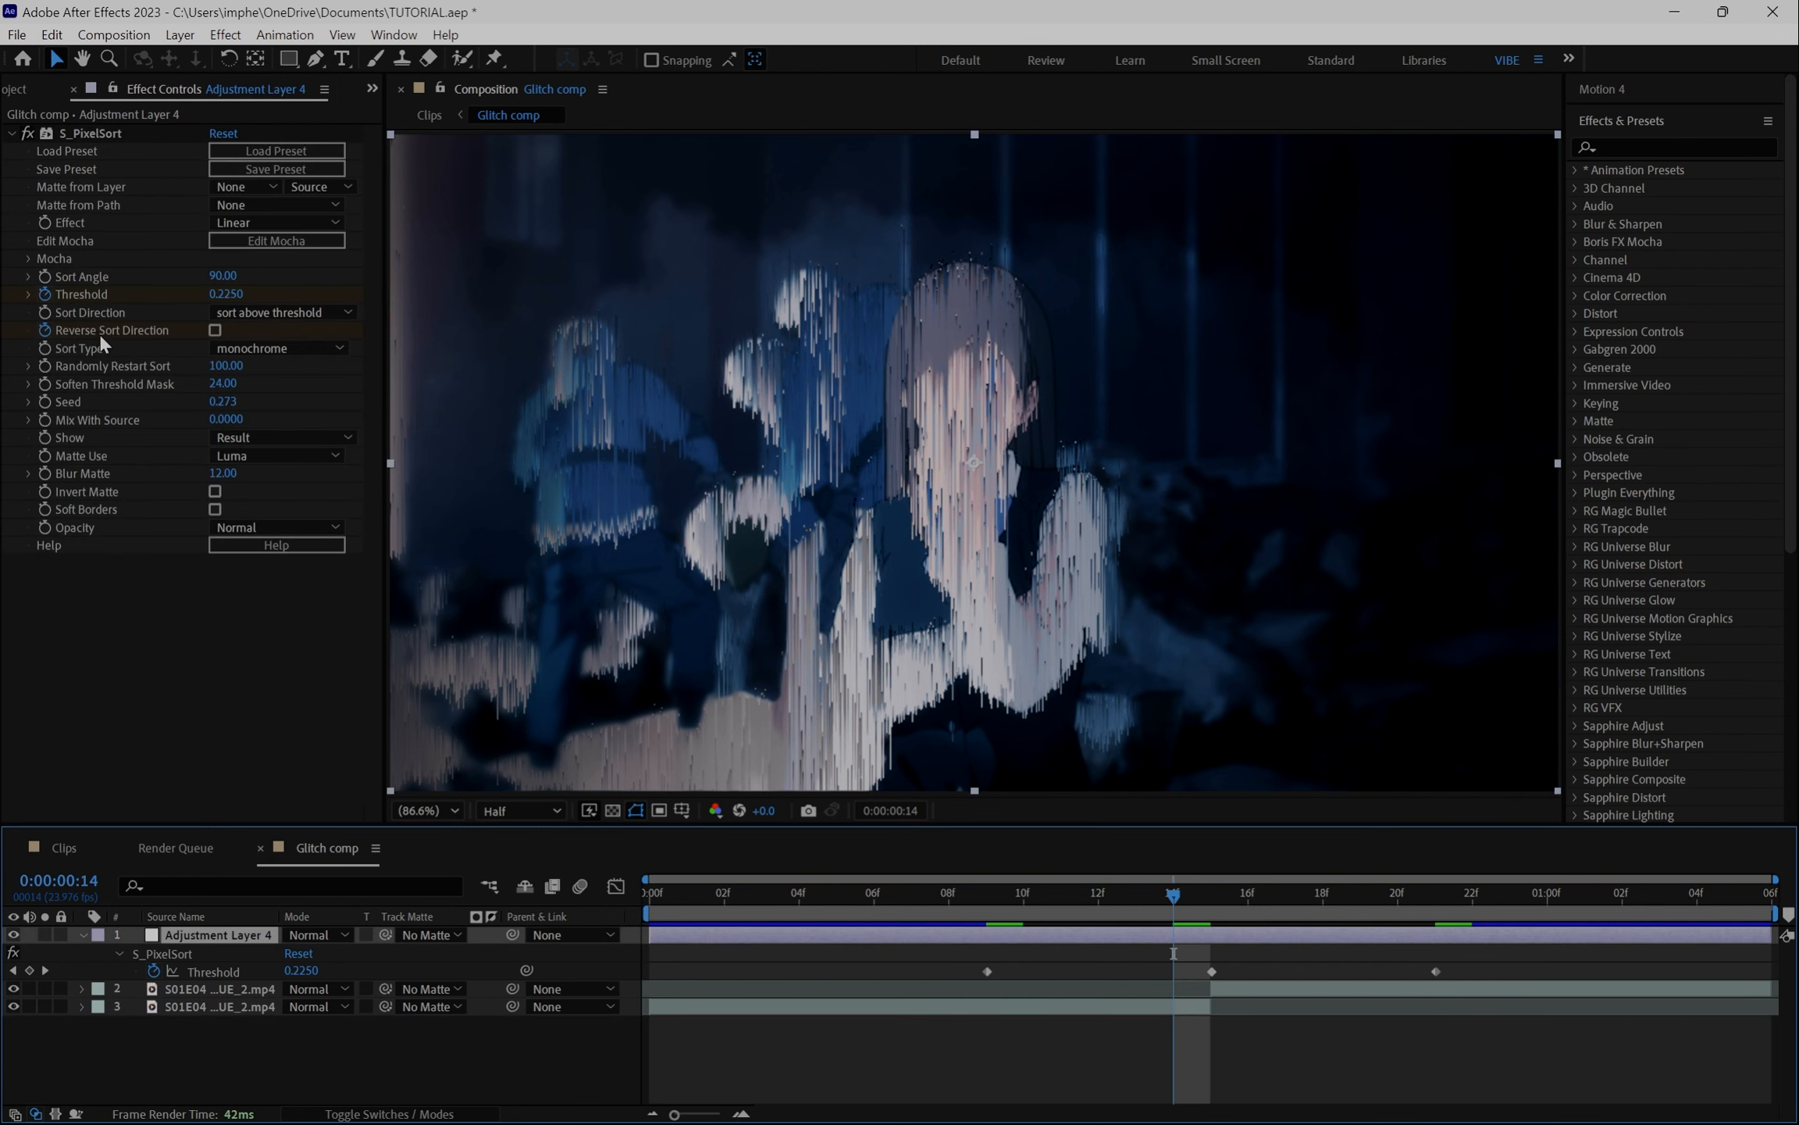
{"action": "left_click", "coordinate": [1200, 901]}
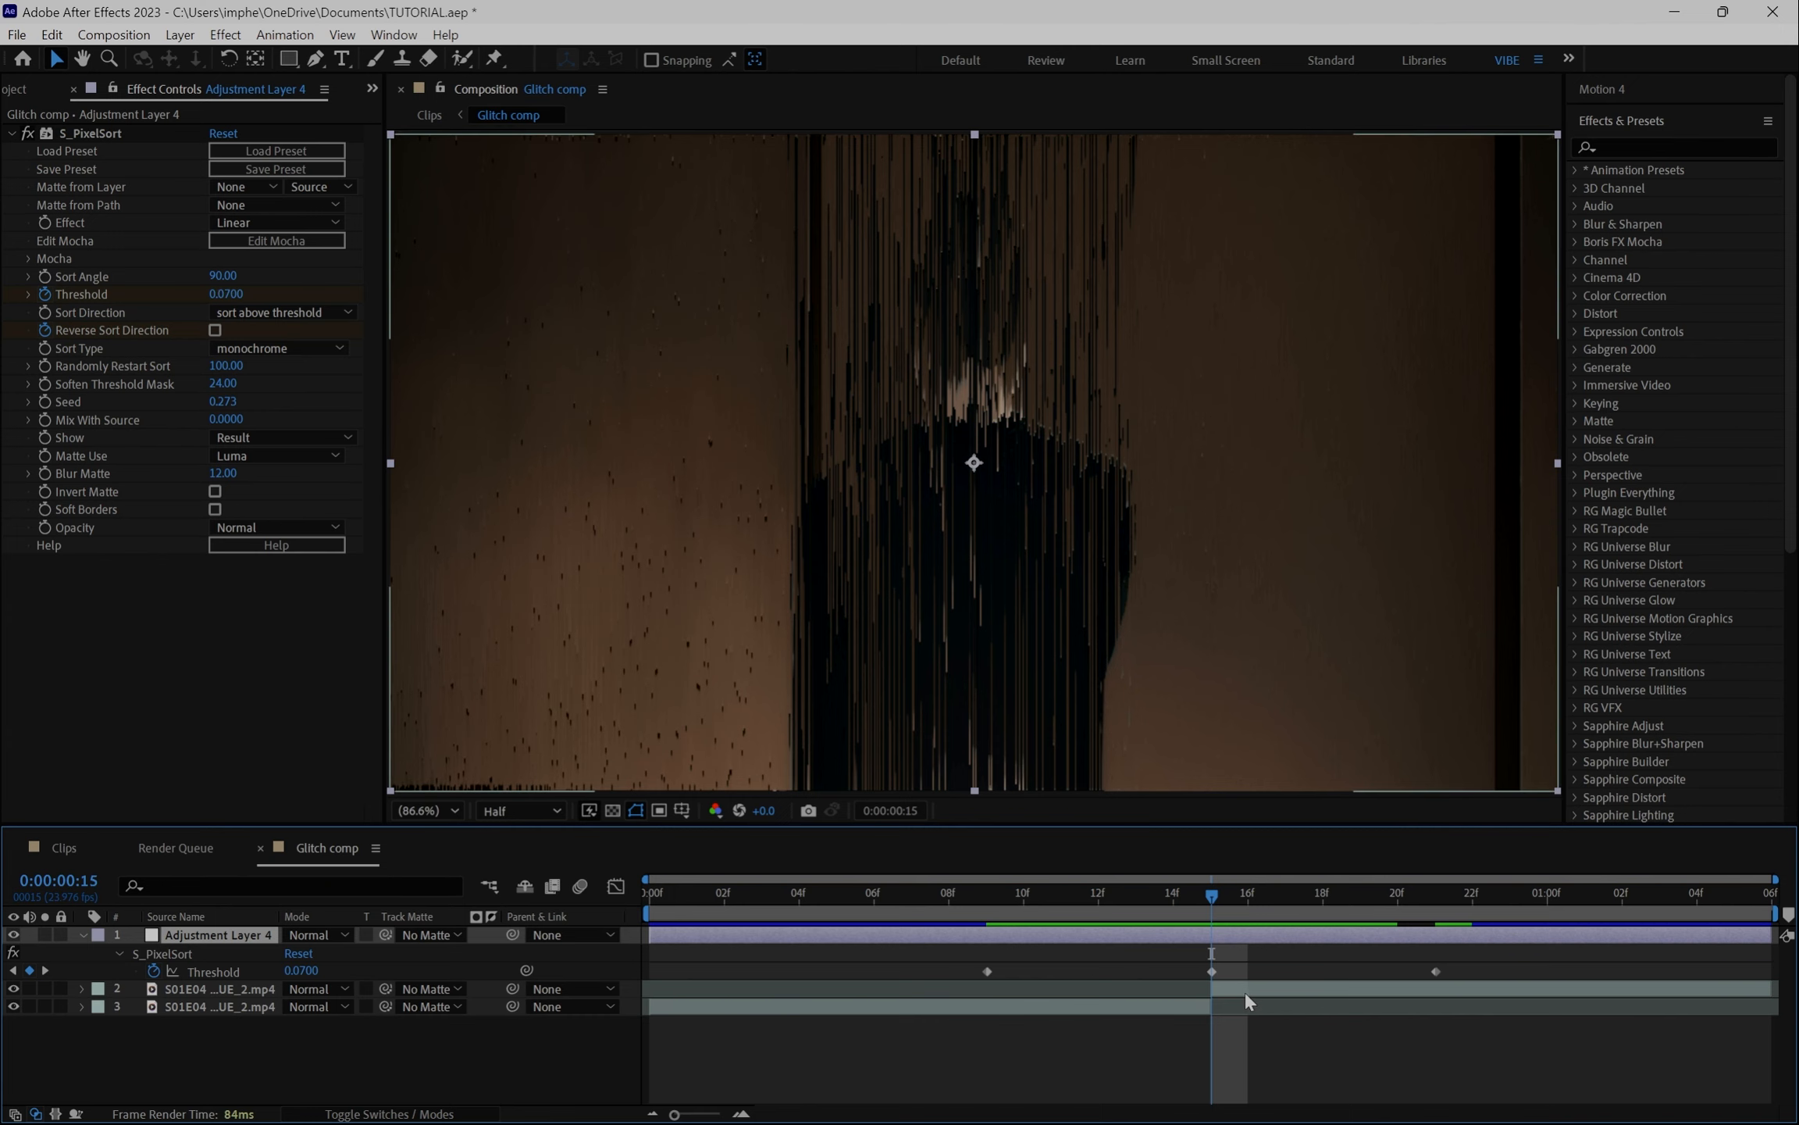
{"action": "left_click", "coordinate": [214, 328]}
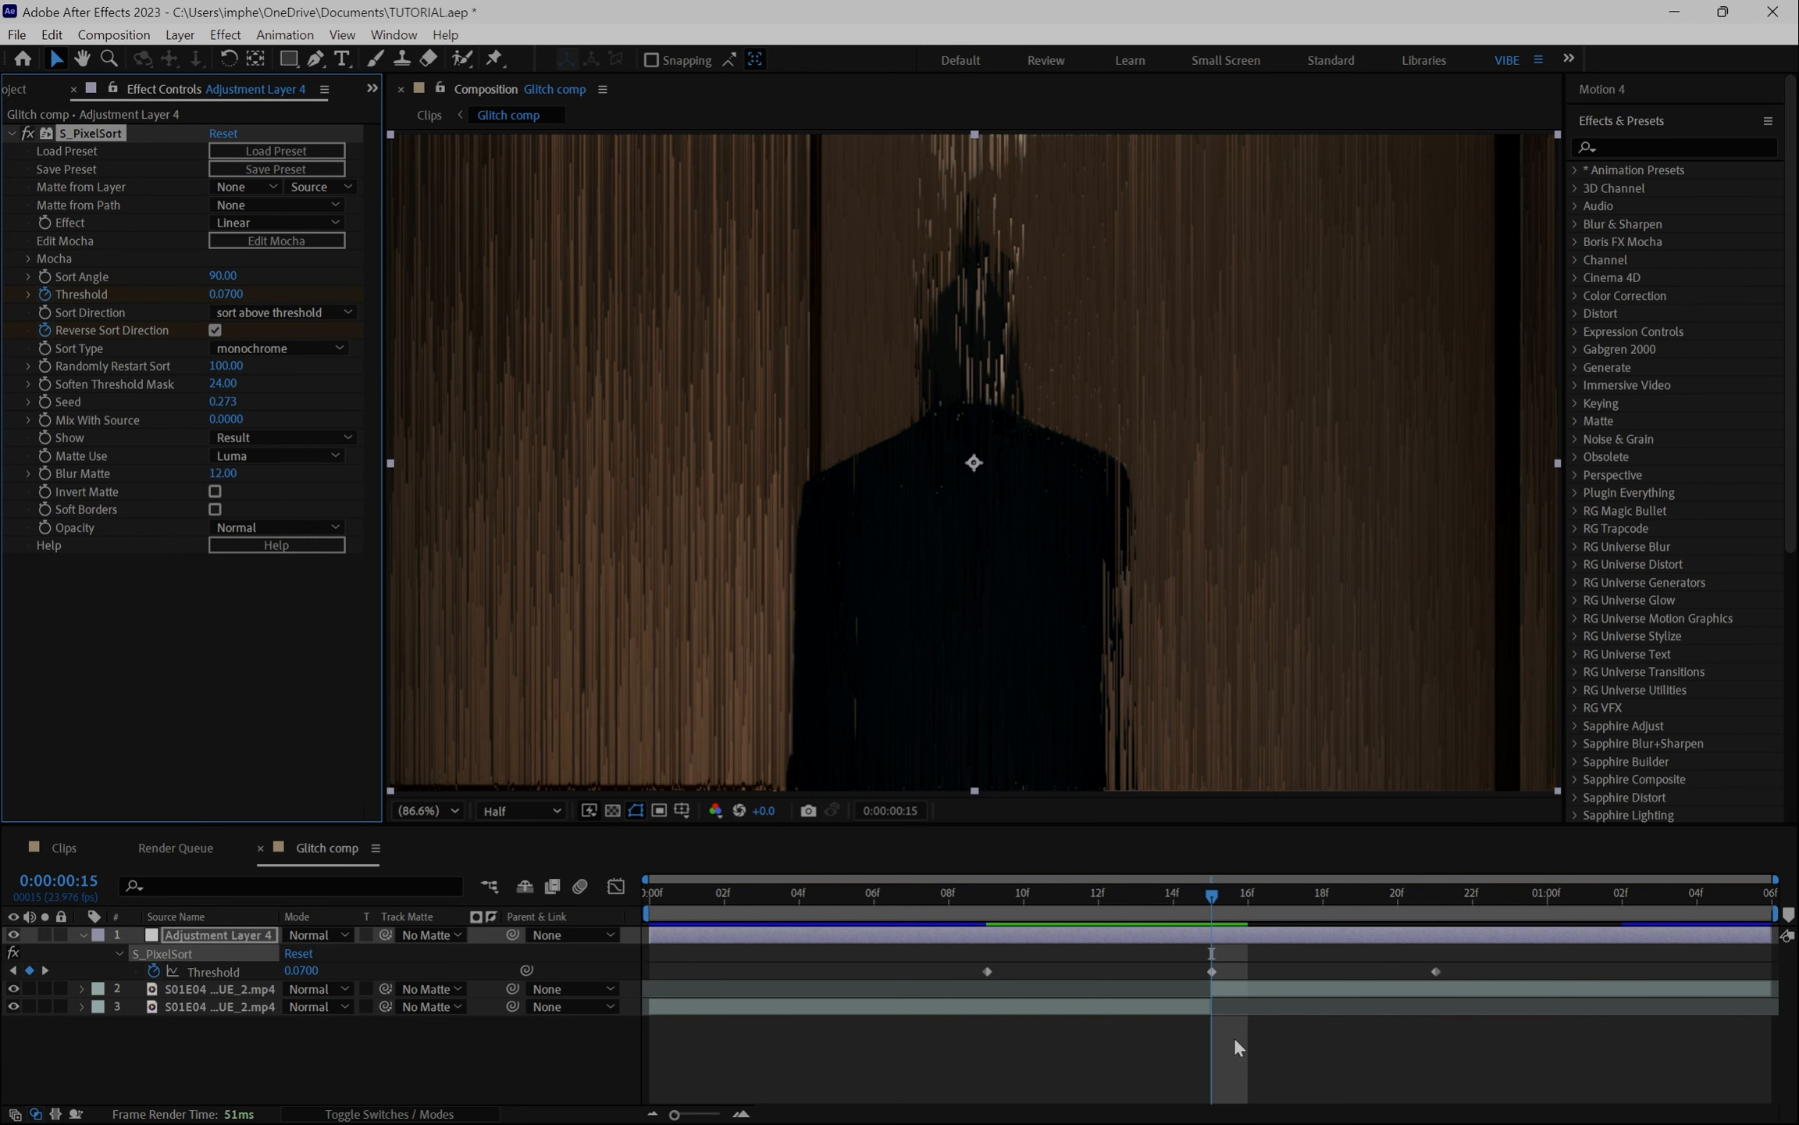
- Move the last Threshold keyframe later to about 1 second 2 frames
{"action": "key", "text": "u"}
{"action": "left_click_drag", "start_coordinate": [1139, 1006], "coordinate": [1253, 1044]}
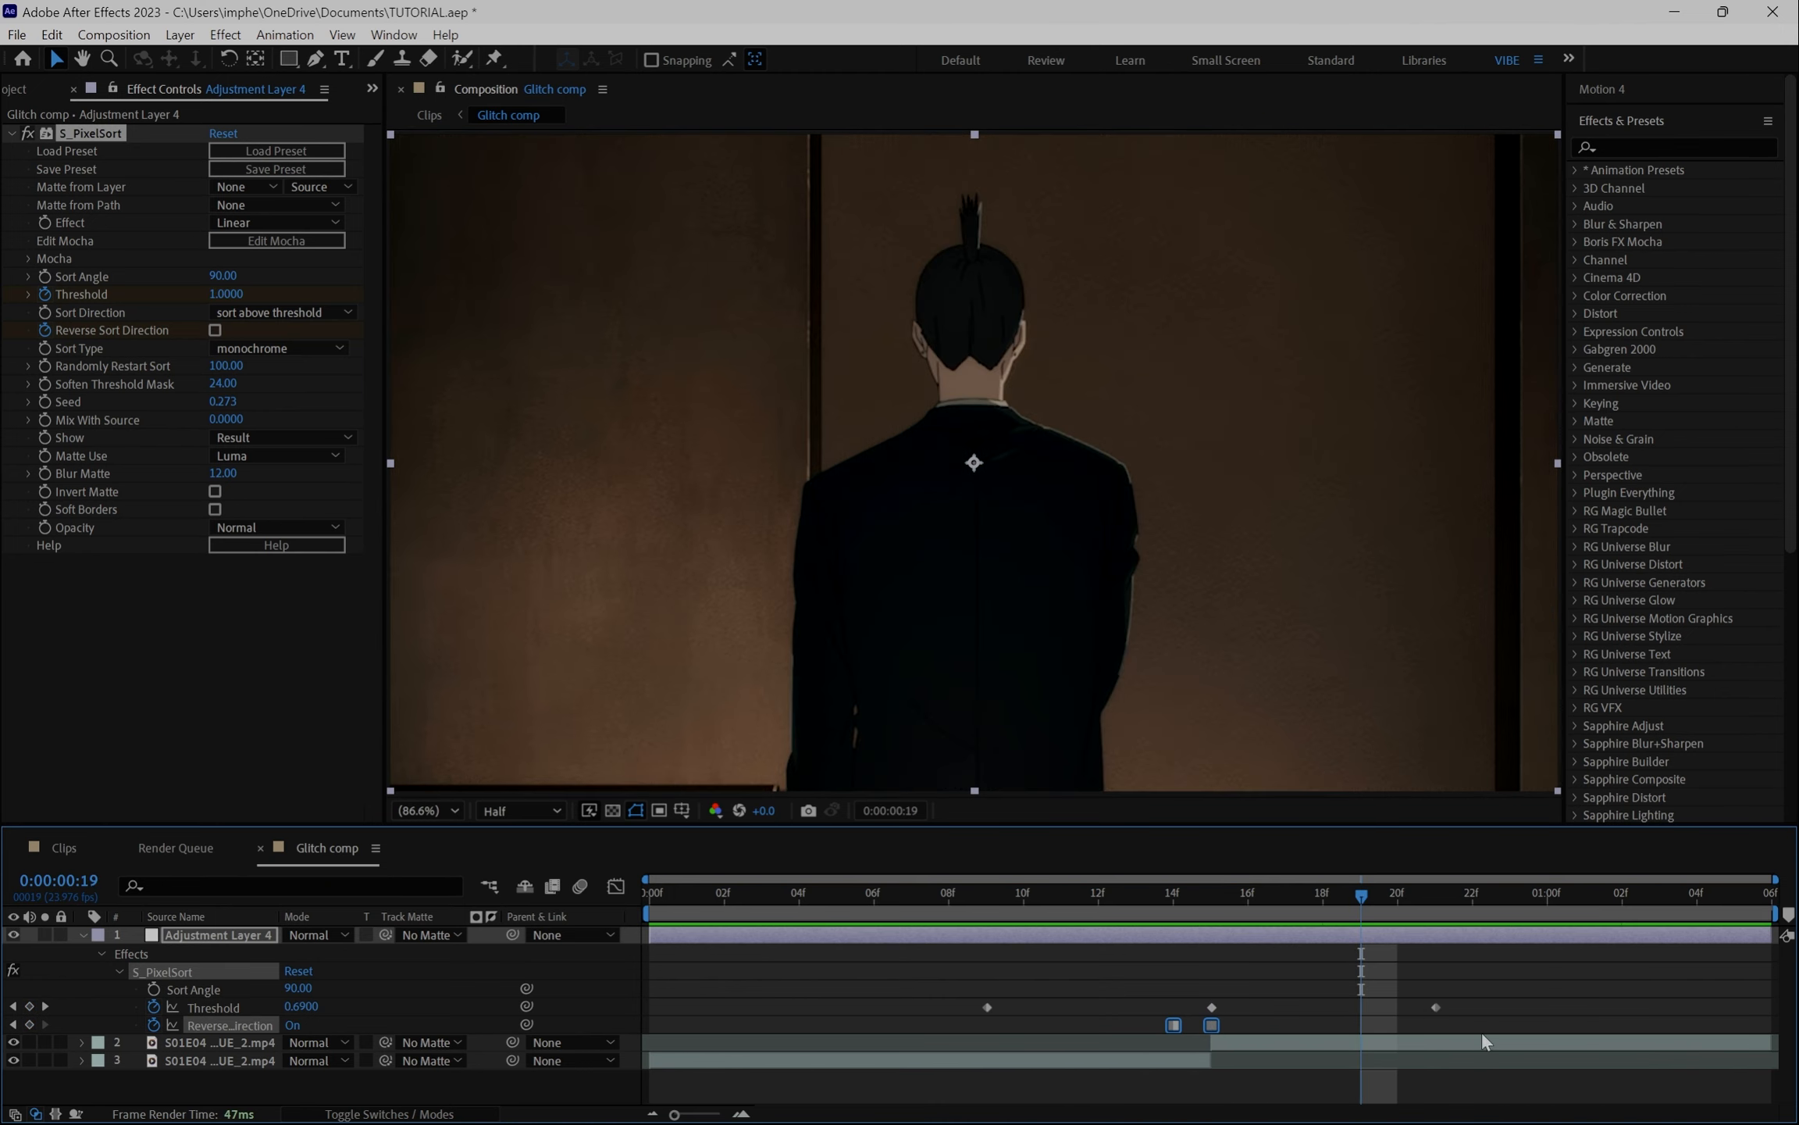
{"action": "left_click", "coordinate": [1444, 996]}
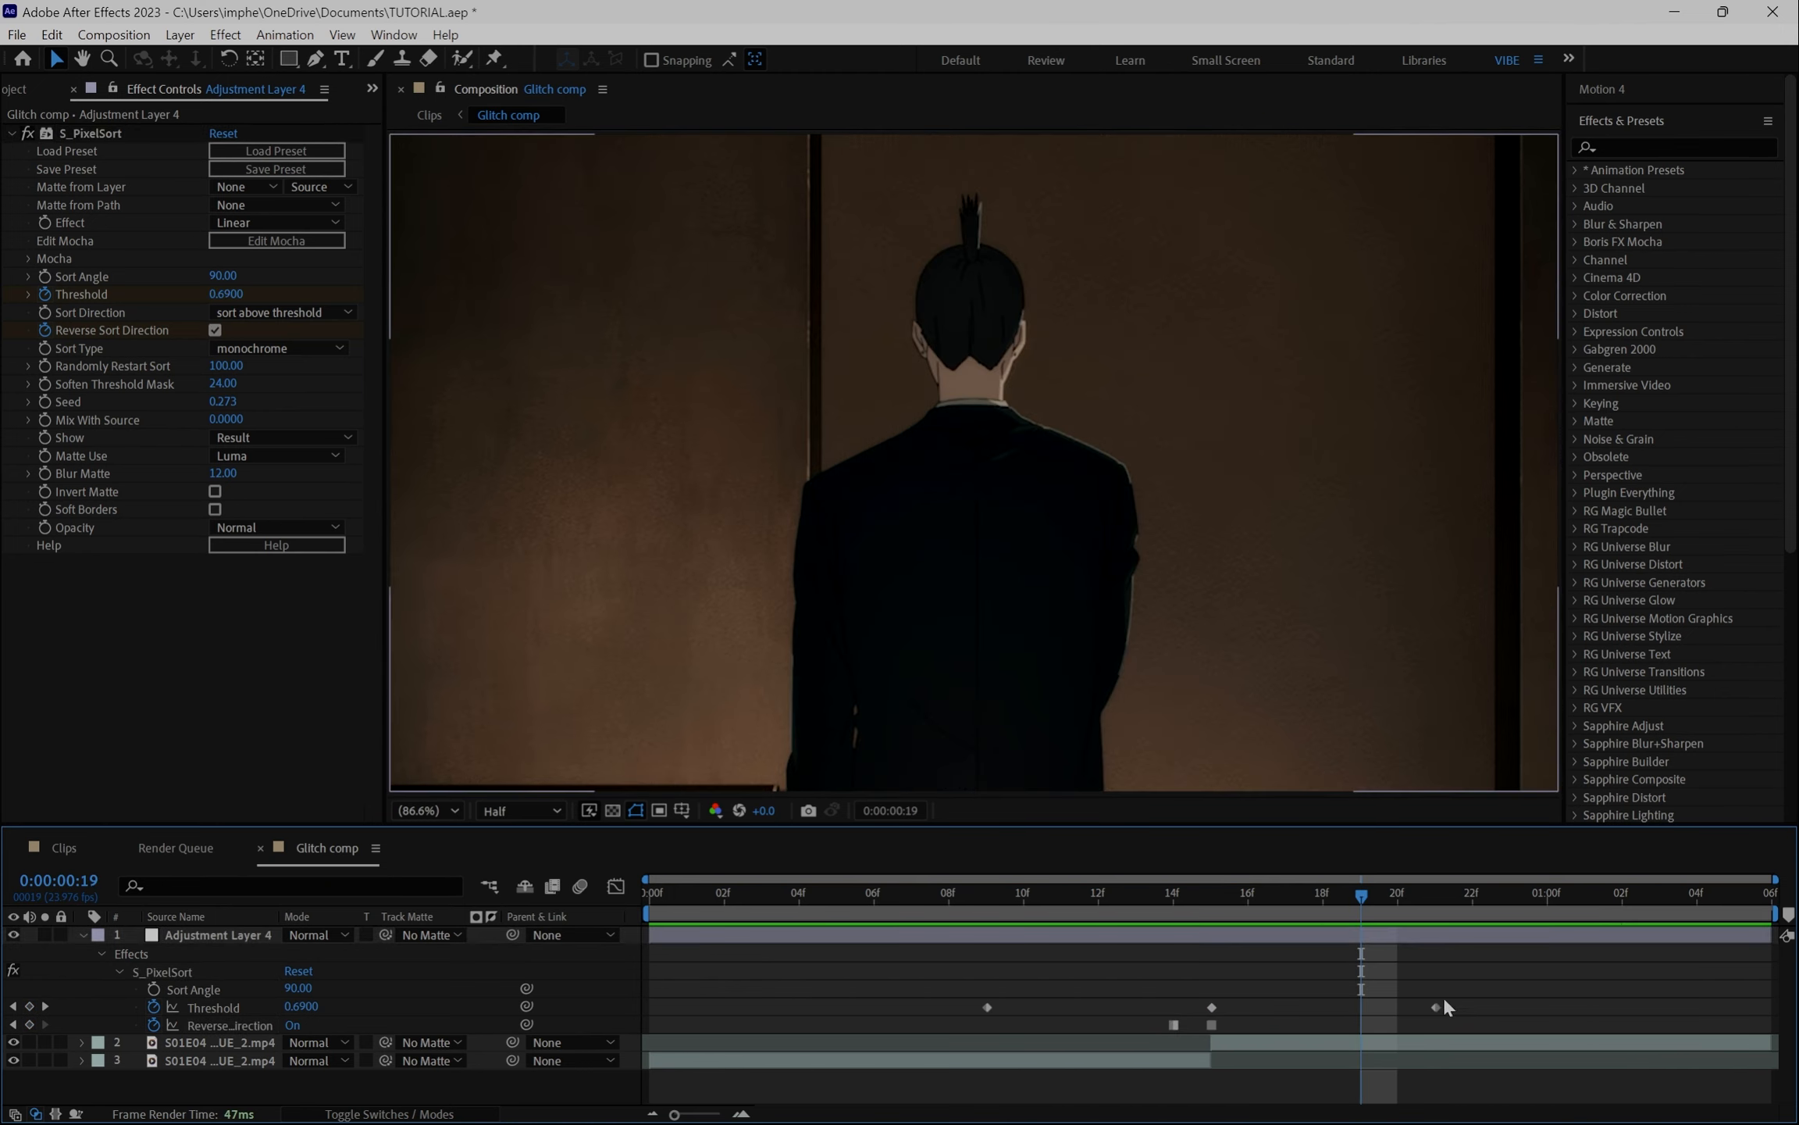
{"action": "left_click_drag", "start_coordinate": [1424, 988], "coordinate": [1631, 1003]}
- Go to frame 8 and apply the S_Etching effect to the adjustment layer
{"action": "key", "text": "Home"}
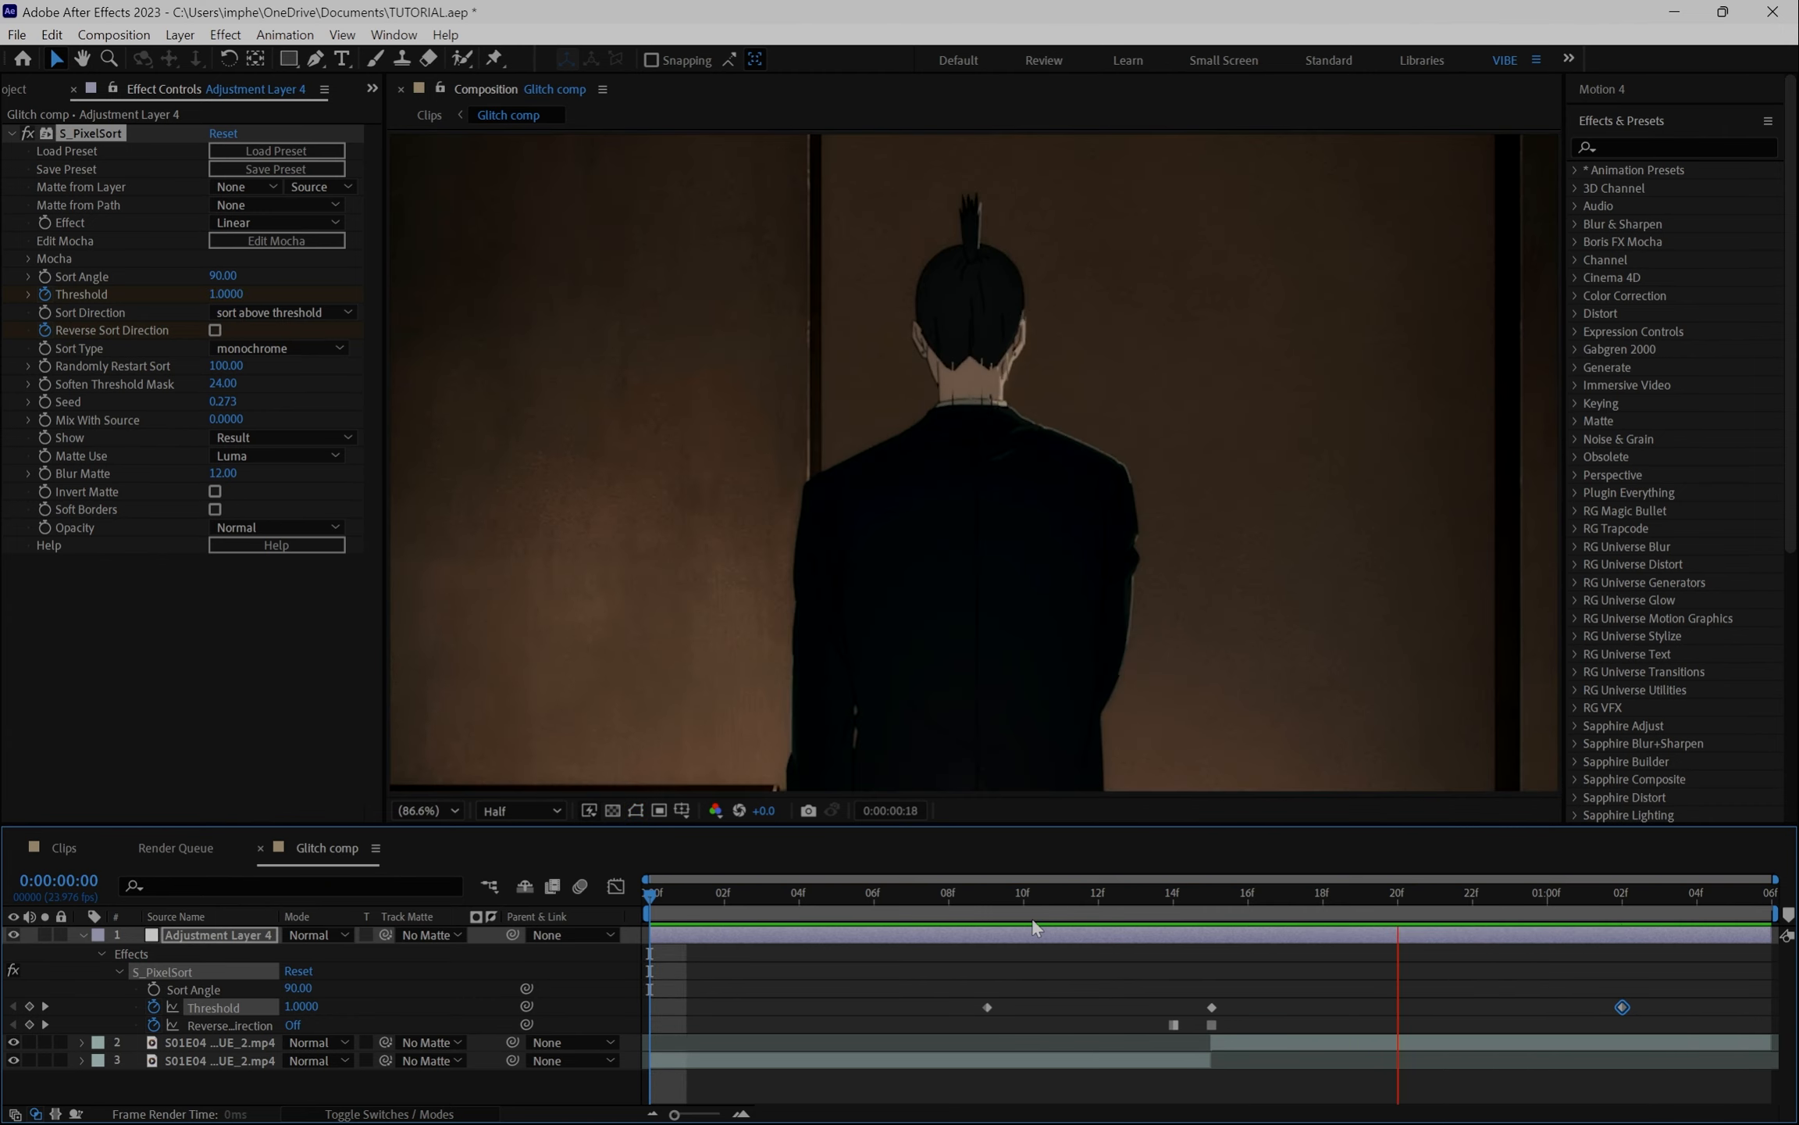
{"action": "left_click_drag", "start_coordinate": [1242, 890], "coordinate": [966, 891]}
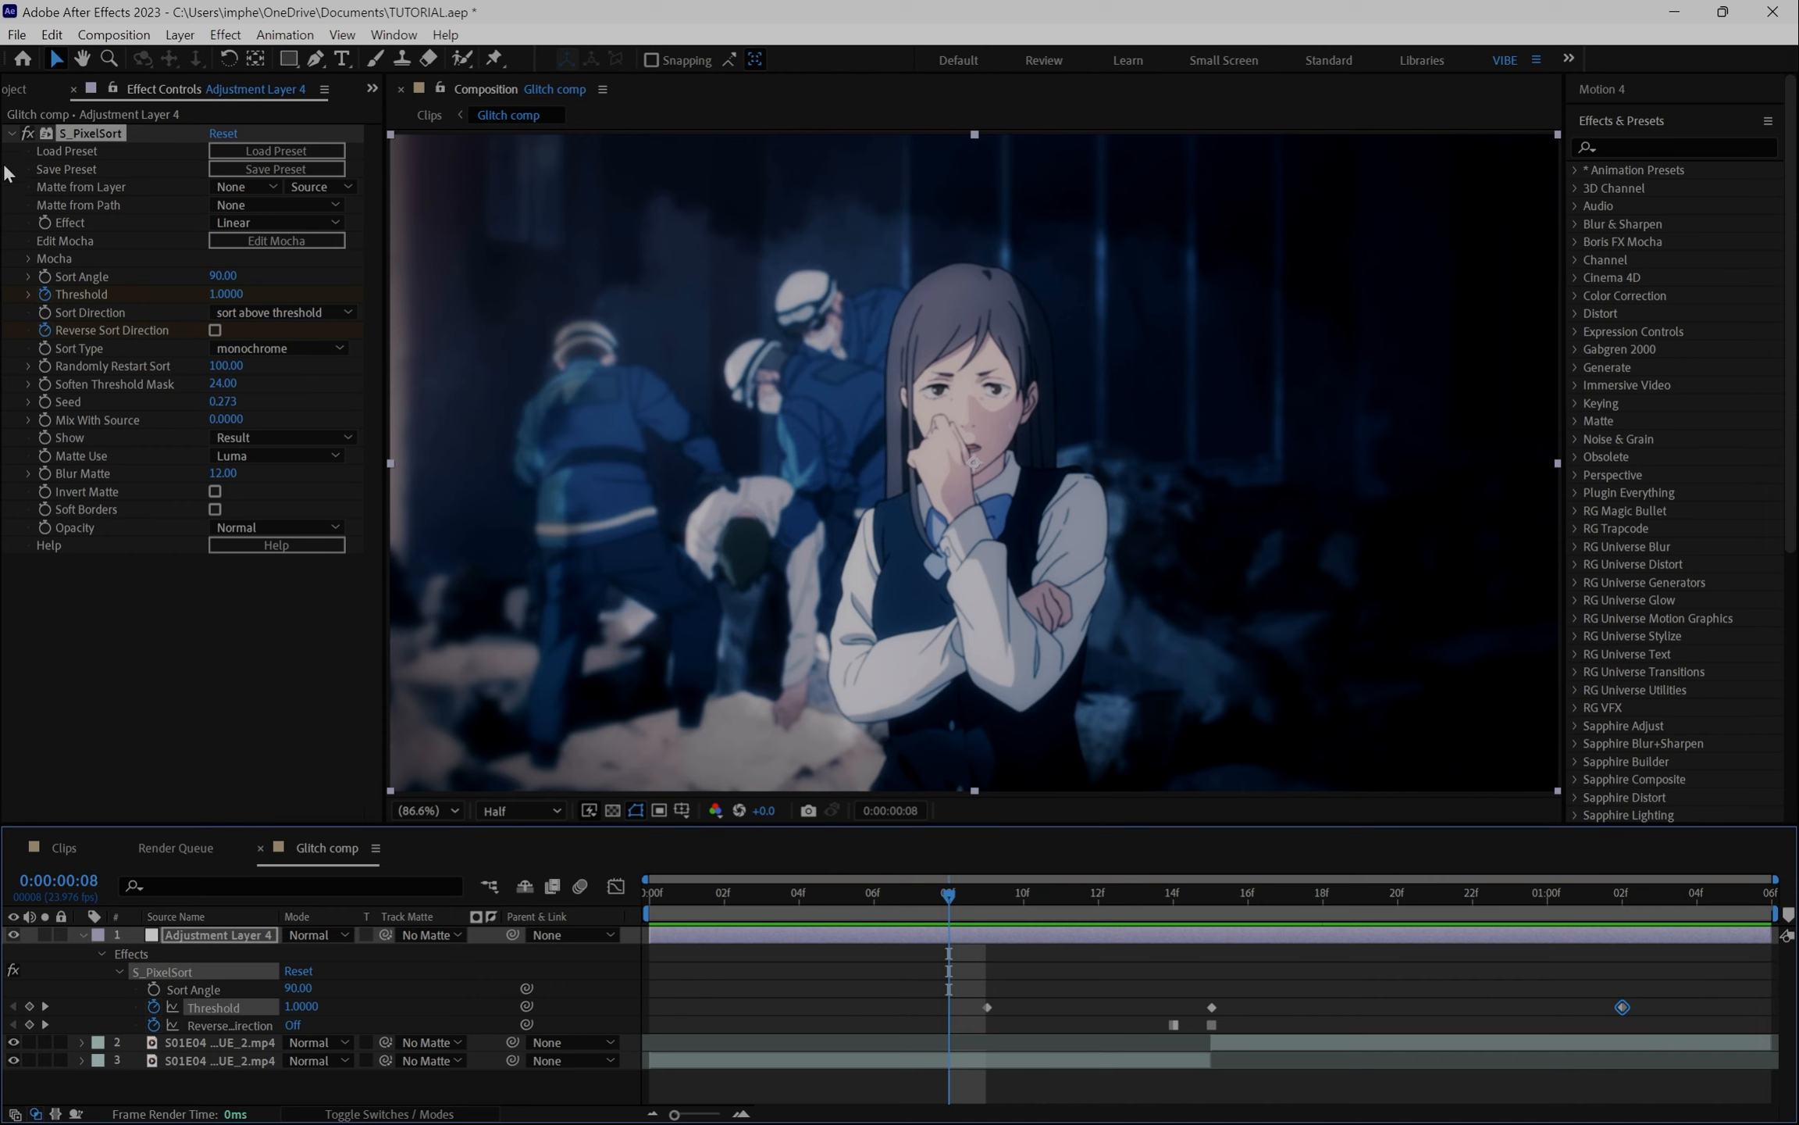
{"action": "left_click", "coordinate": [11, 134]}
{"action": "key", "text": "ctrl+space"}
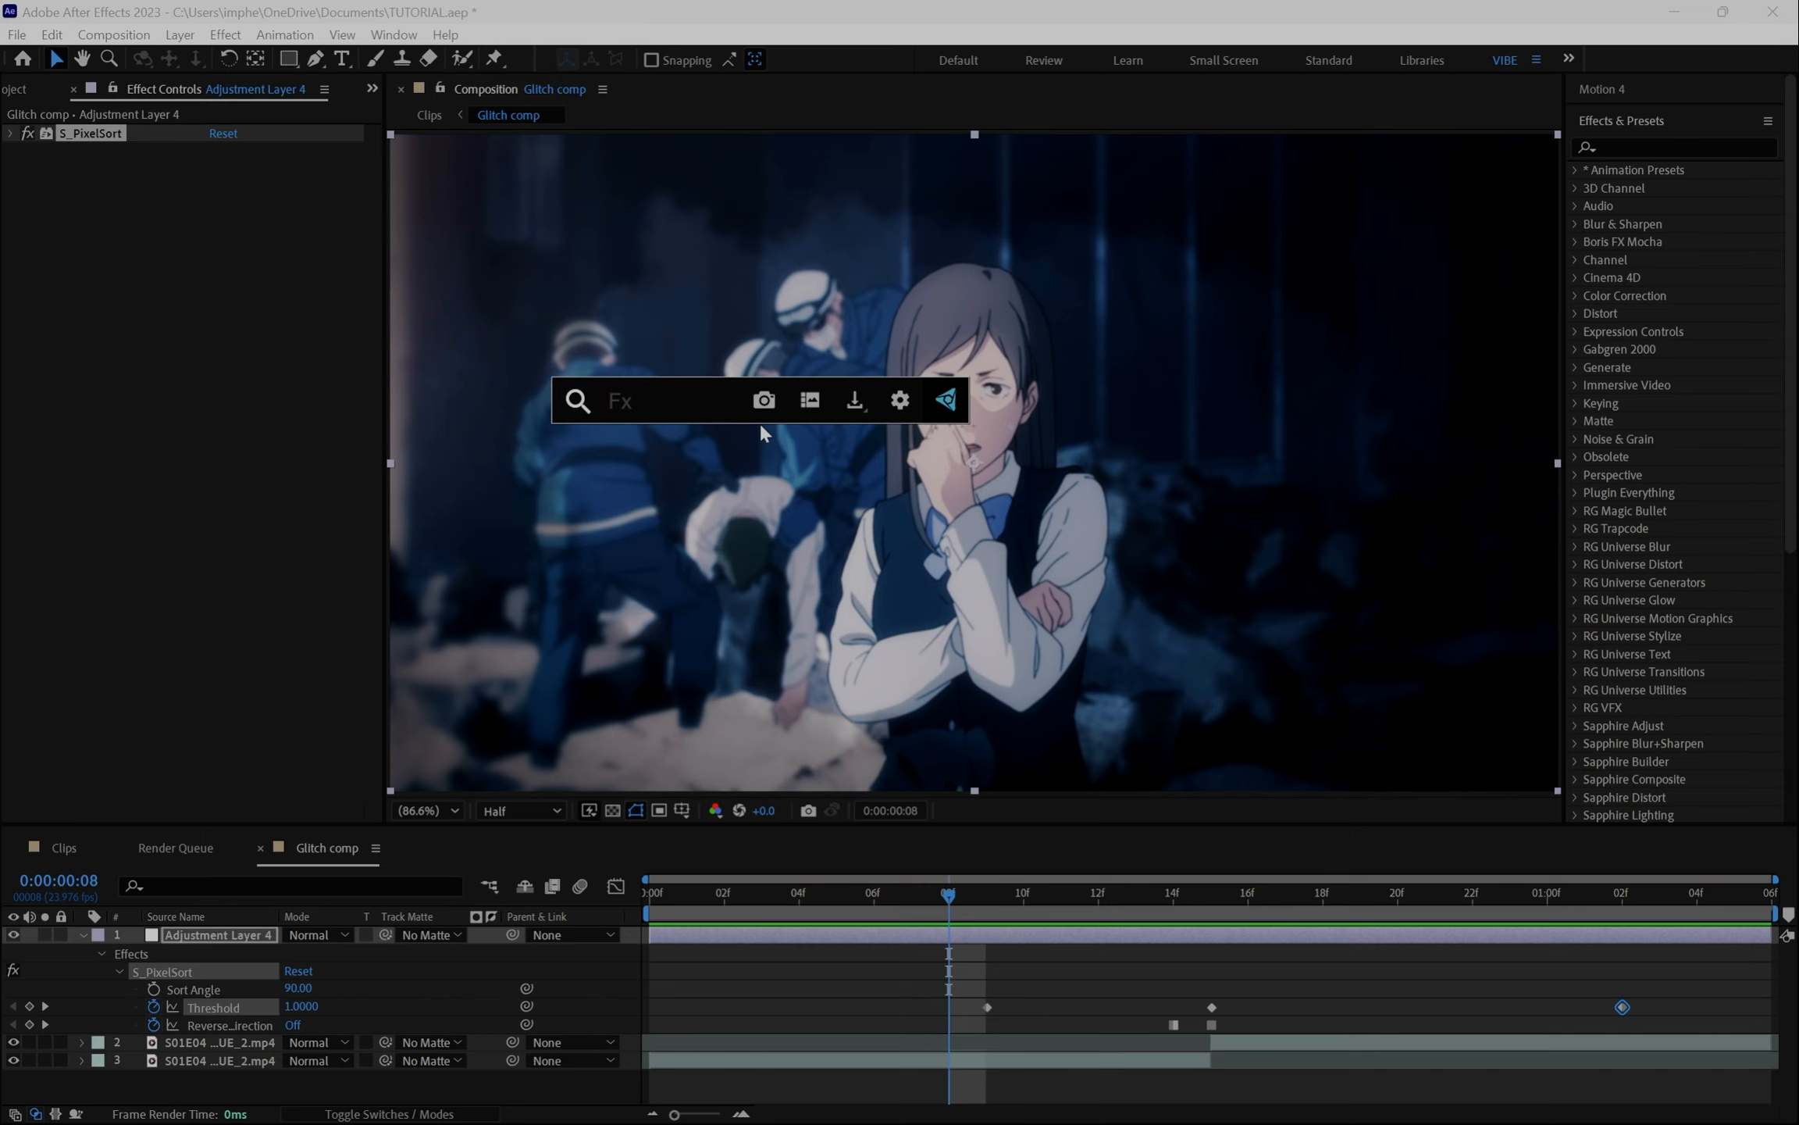
{"action": "type", "text": "etc"}
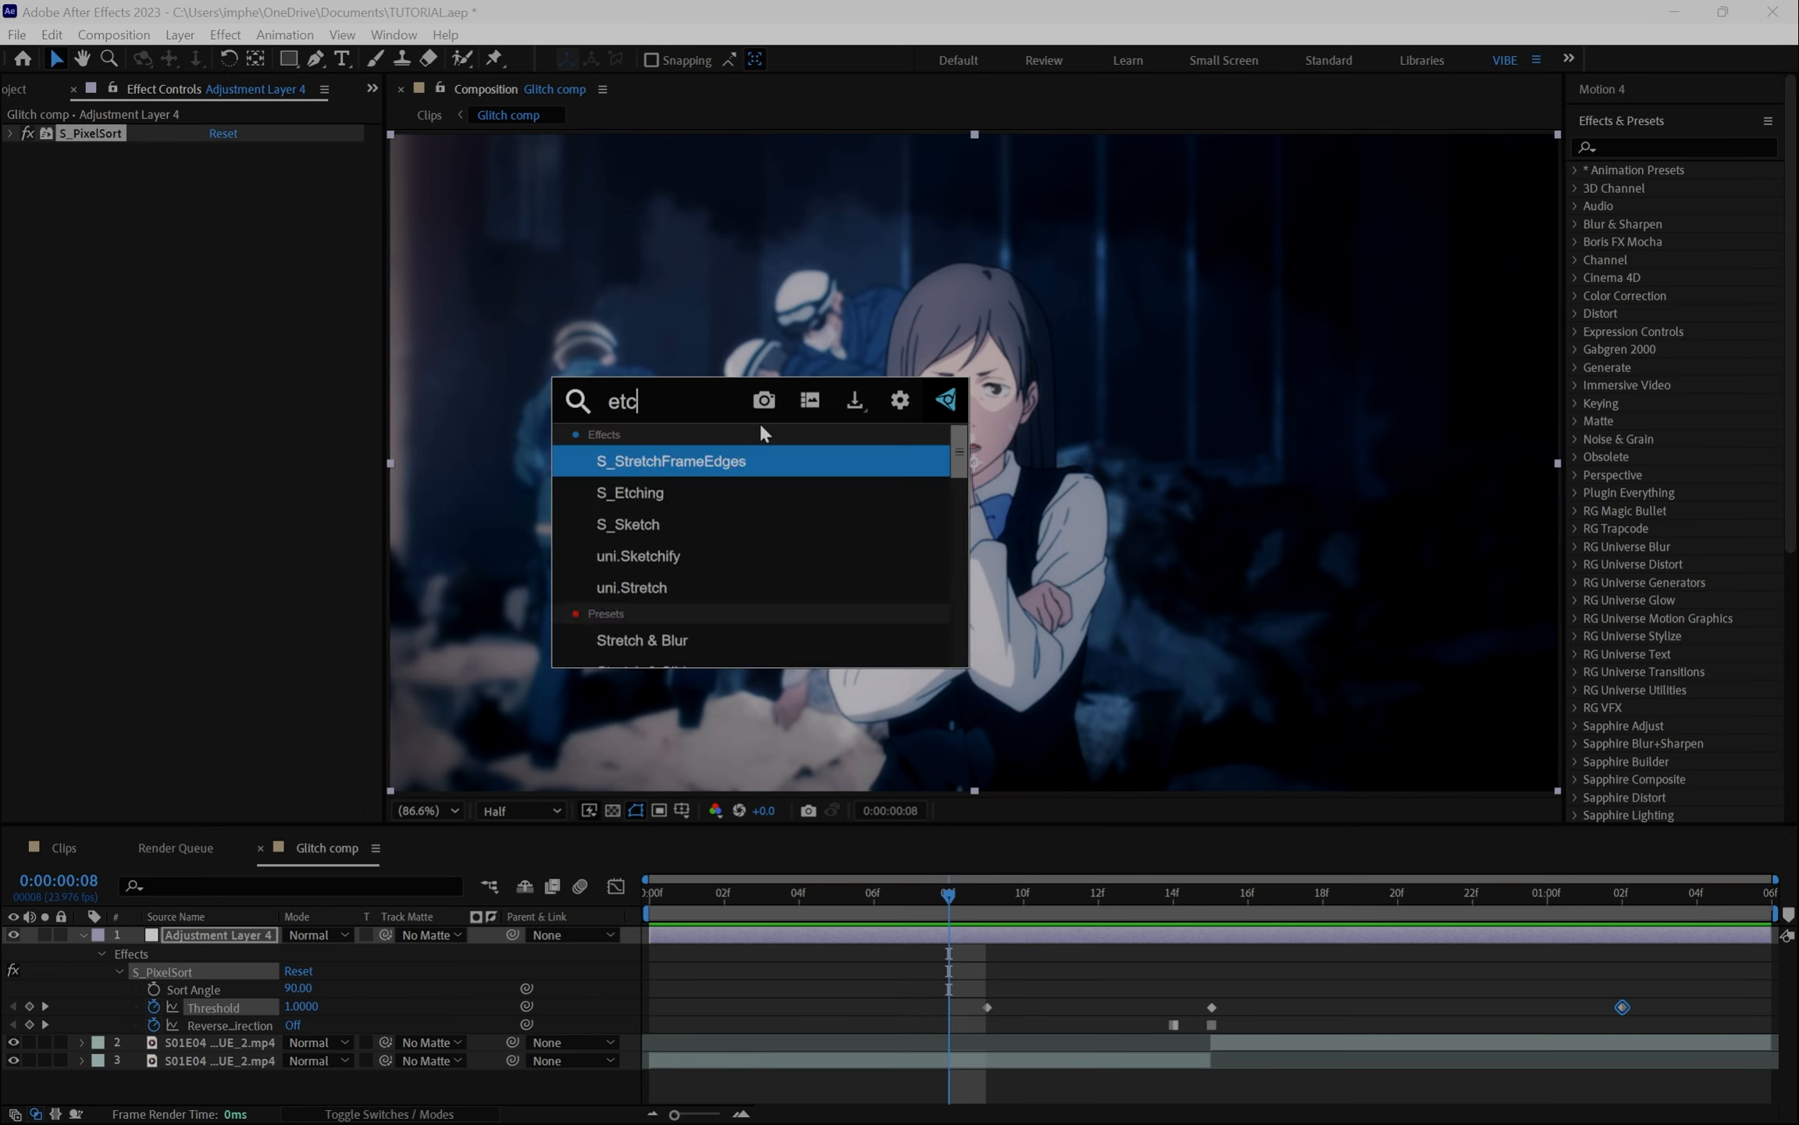
{"action": "type", "text": "h"}
{"action": "key", "text": "Down"}
{"action": "key", "text": "Return"}
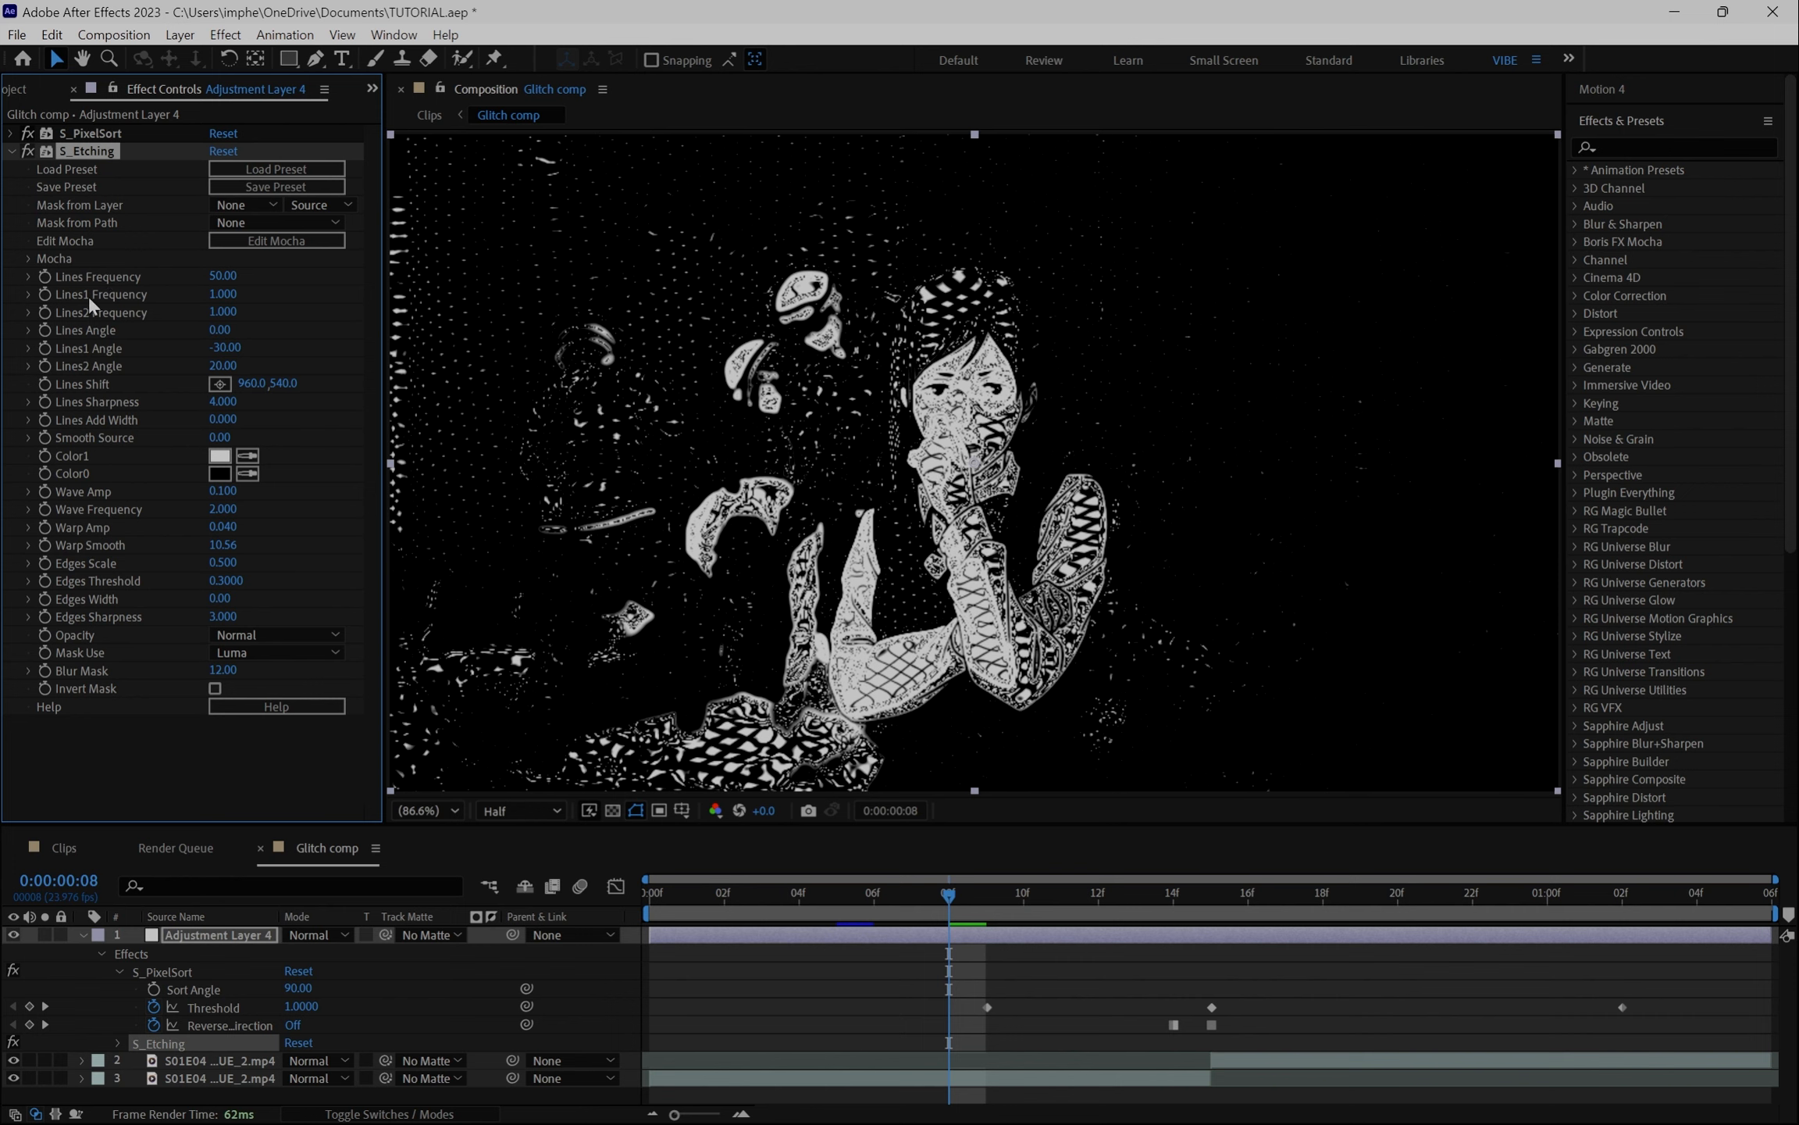
- Set S_Etching's Lines1 Frequency to 0
{"action": "left_click", "coordinate": [222, 295]}
{"action": "type", "text": "0"}
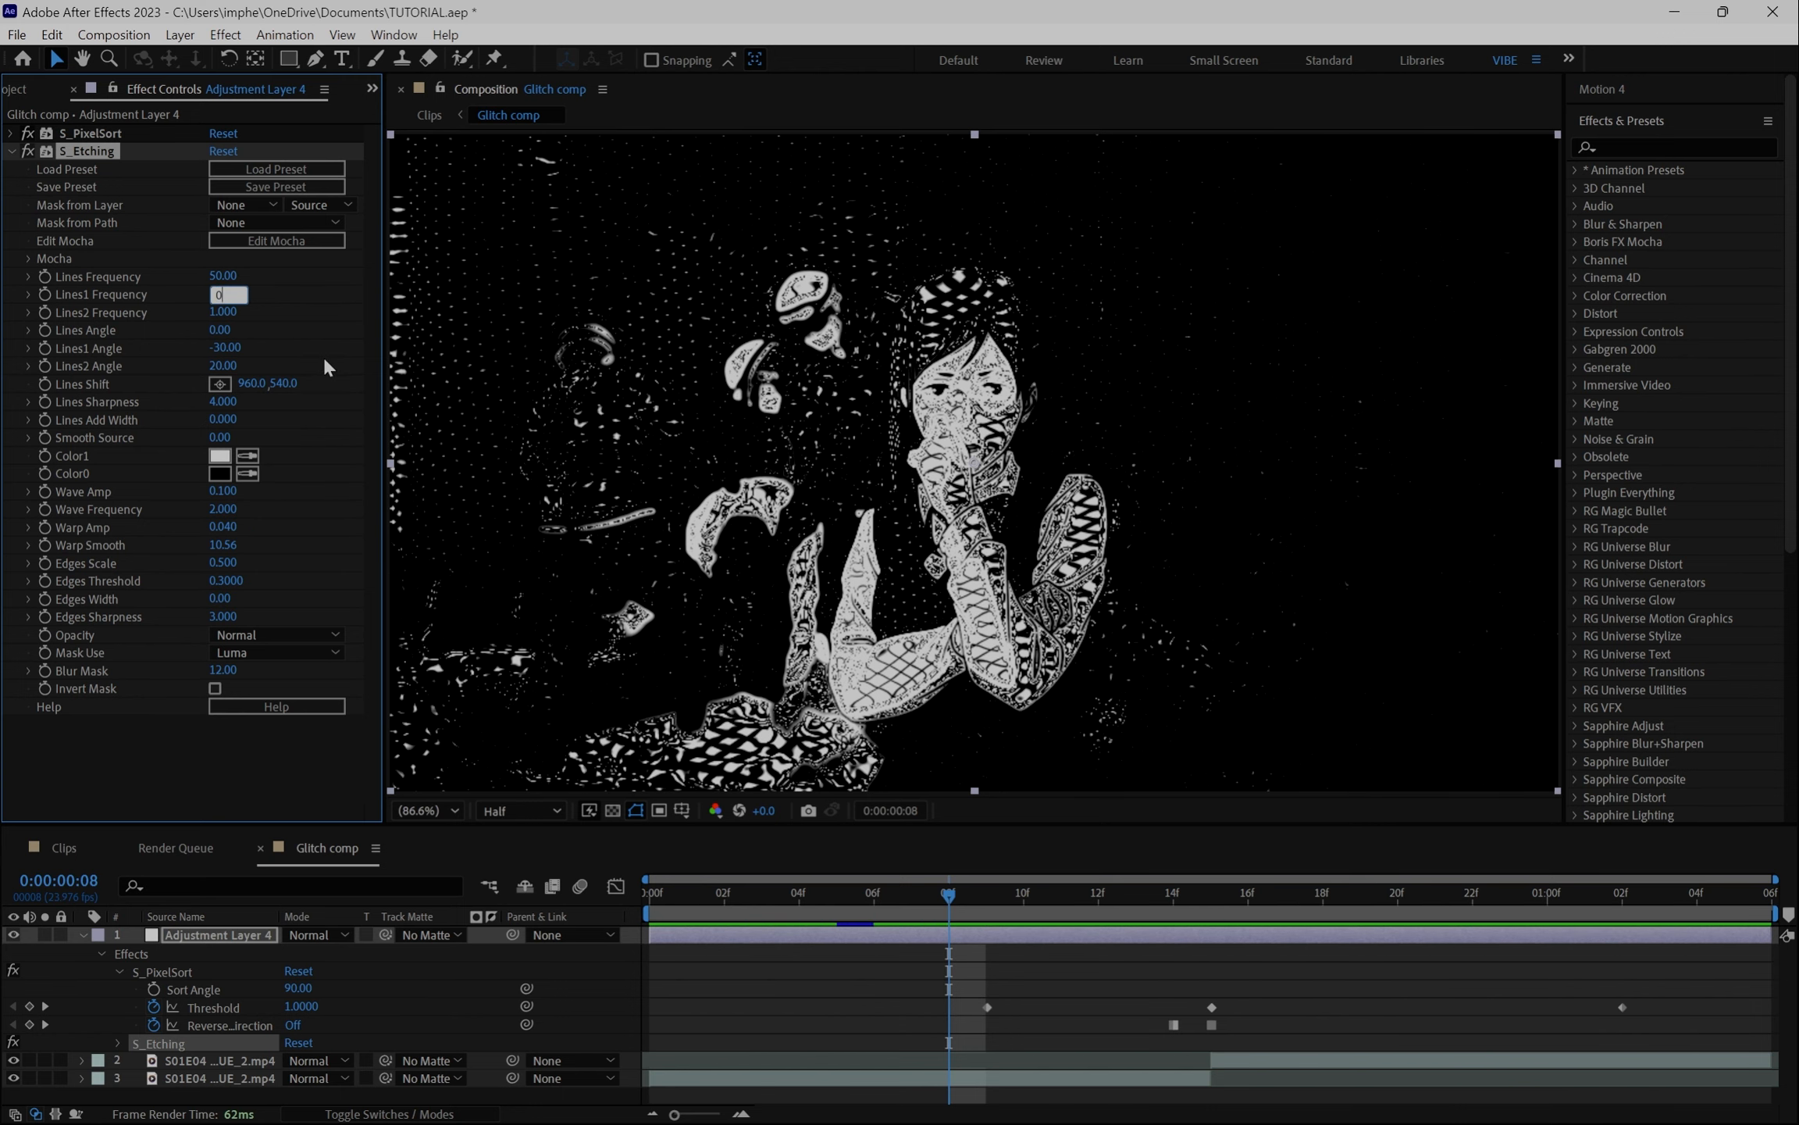
{"action": "key", "text": "Return"}
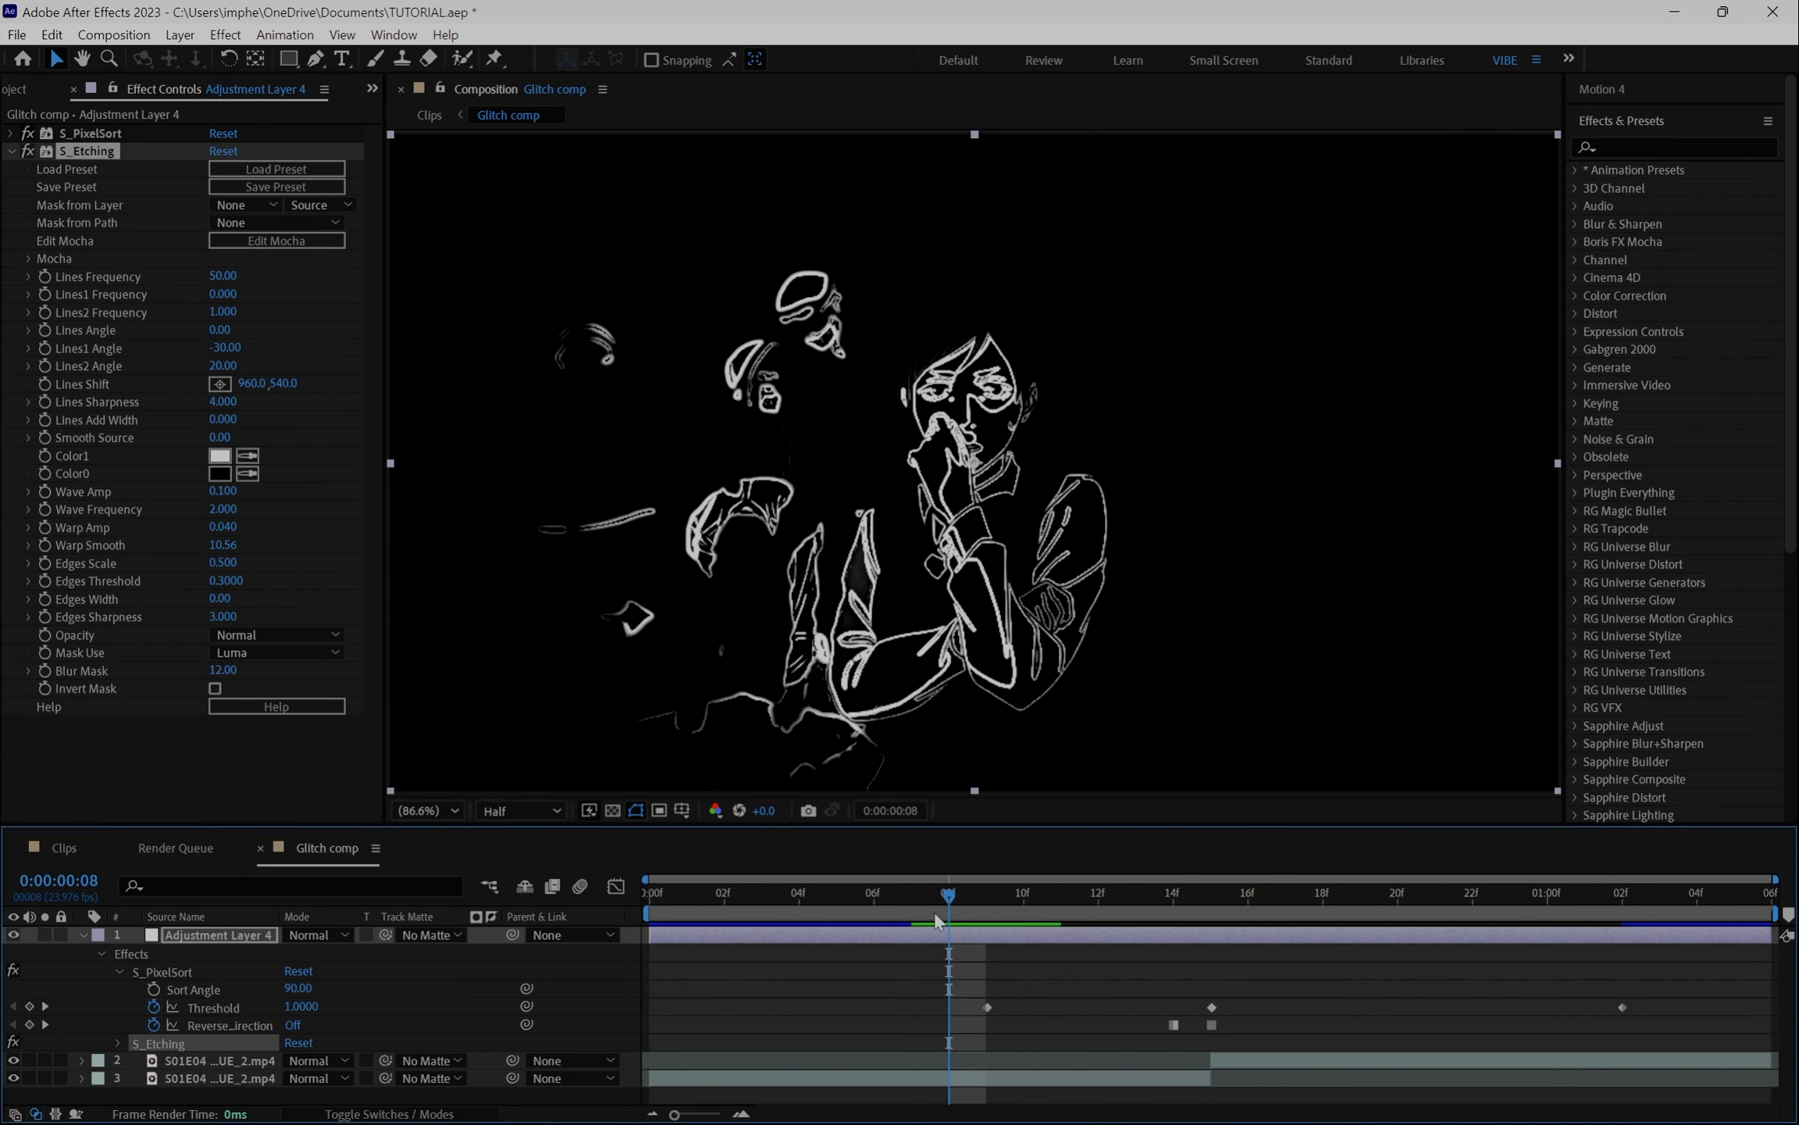
- Set S_Etching's Edges Sharpness to 0 and check the result around frame 16
{"action": "key", "text": "Page_Down"}
{"action": "left_click", "coordinate": [121, 970]}
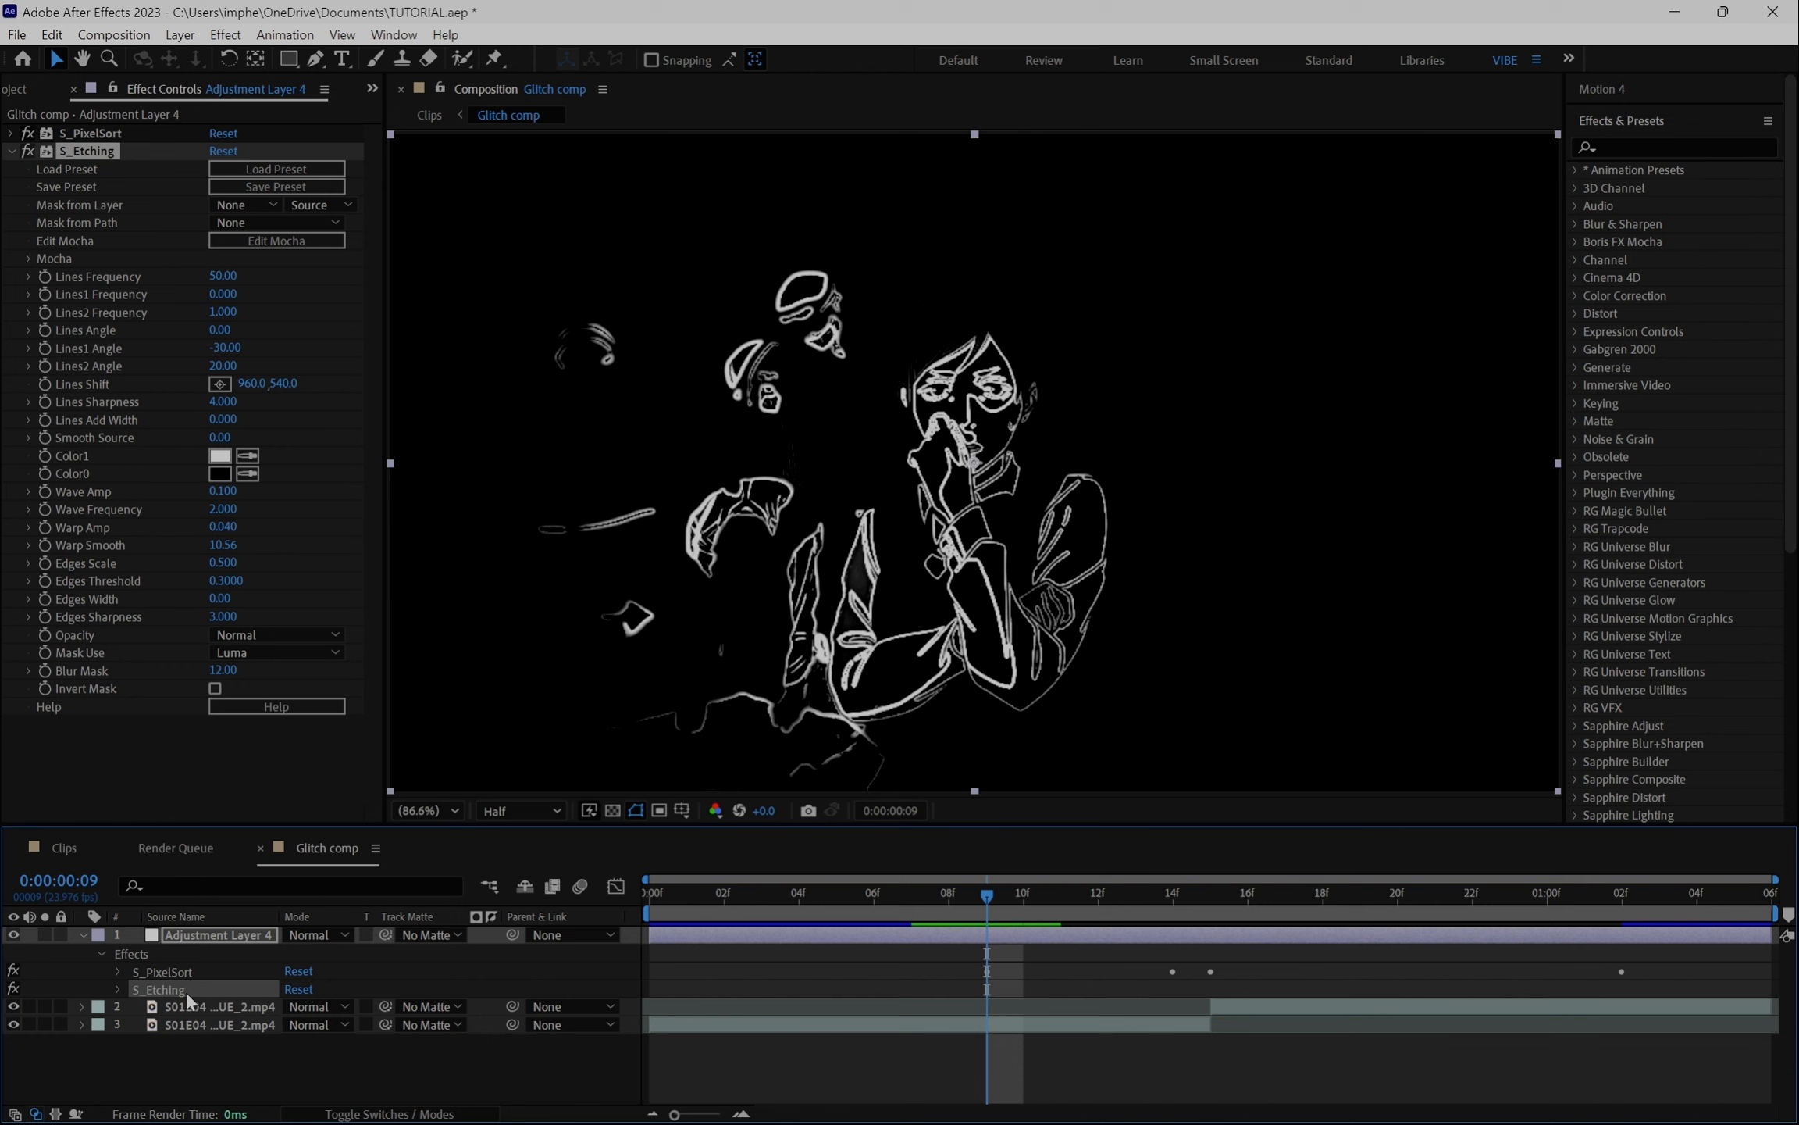
{"action": "key", "text": "u"}
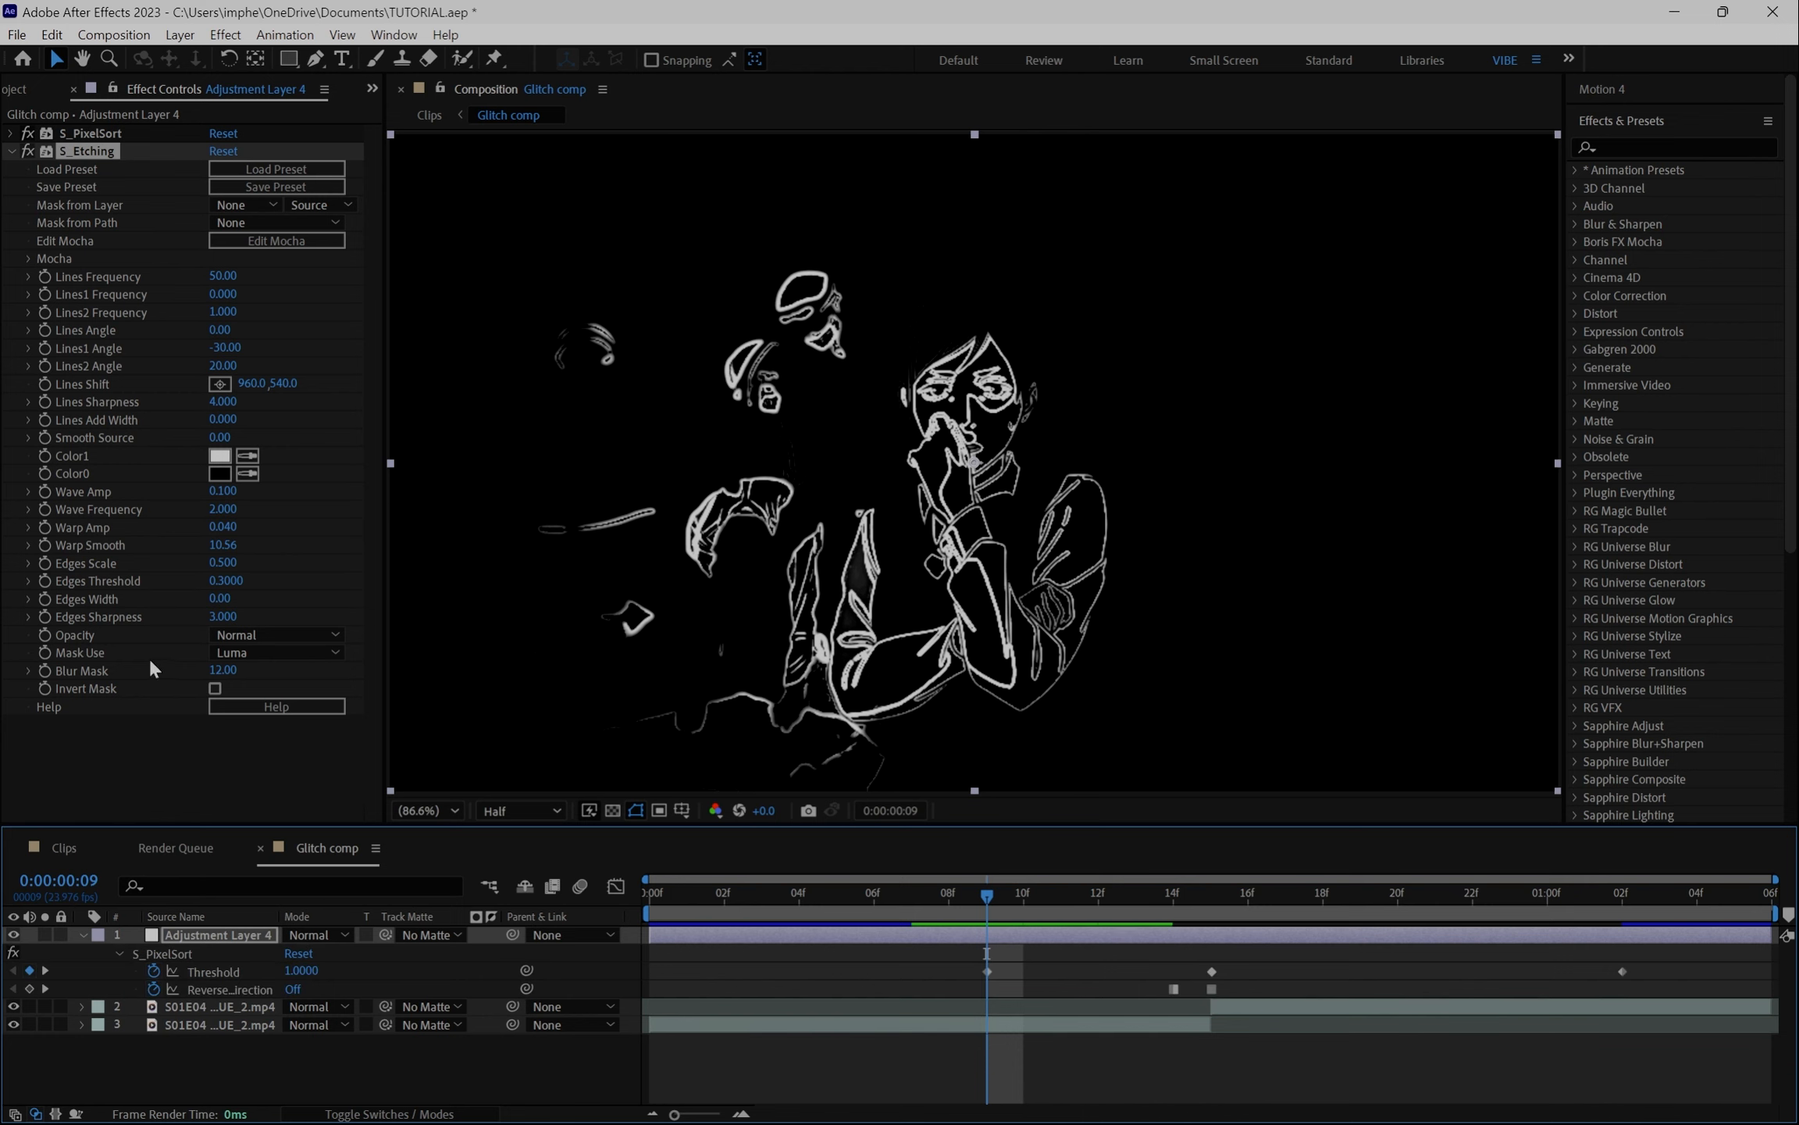
{"action": "left_click_drag", "start_coordinate": [223, 617], "coordinate": [156, 635]}
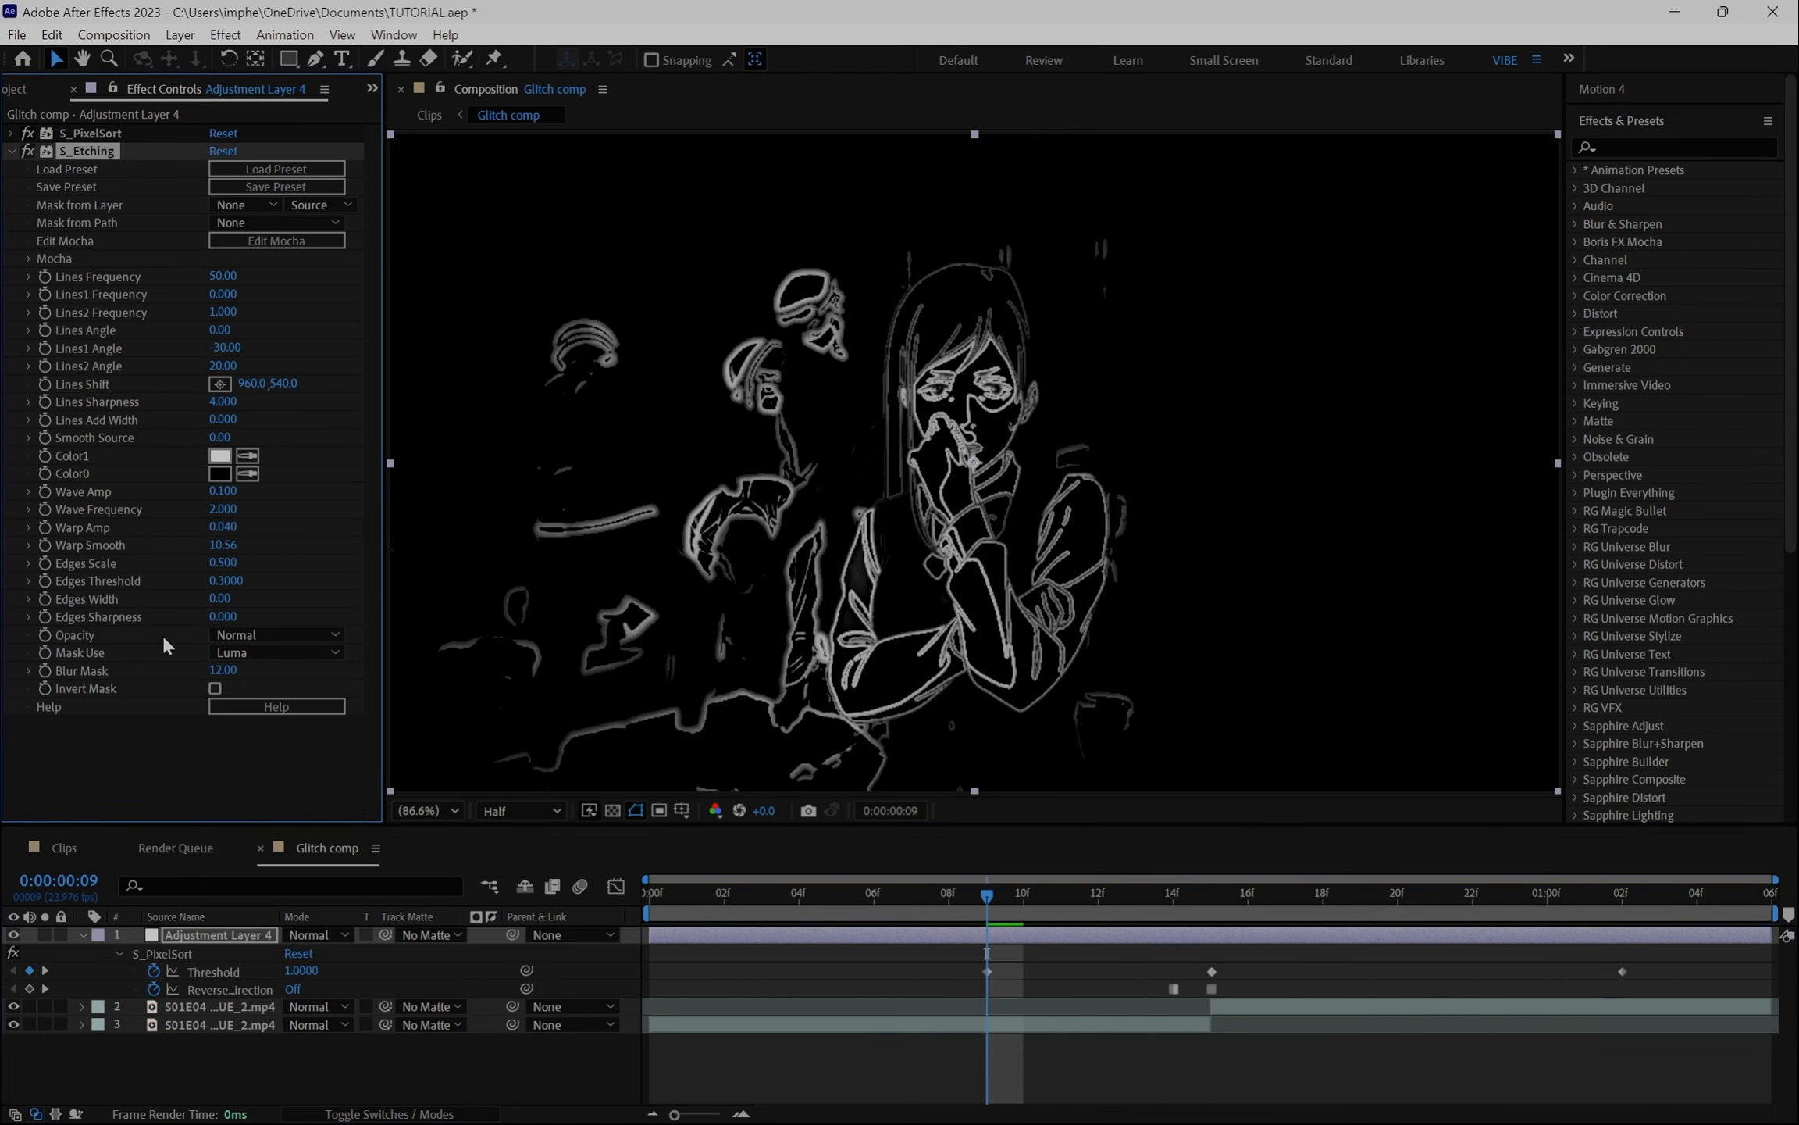
{"action": "left_click_drag", "start_coordinate": [984, 895], "coordinate": [1248, 895]}
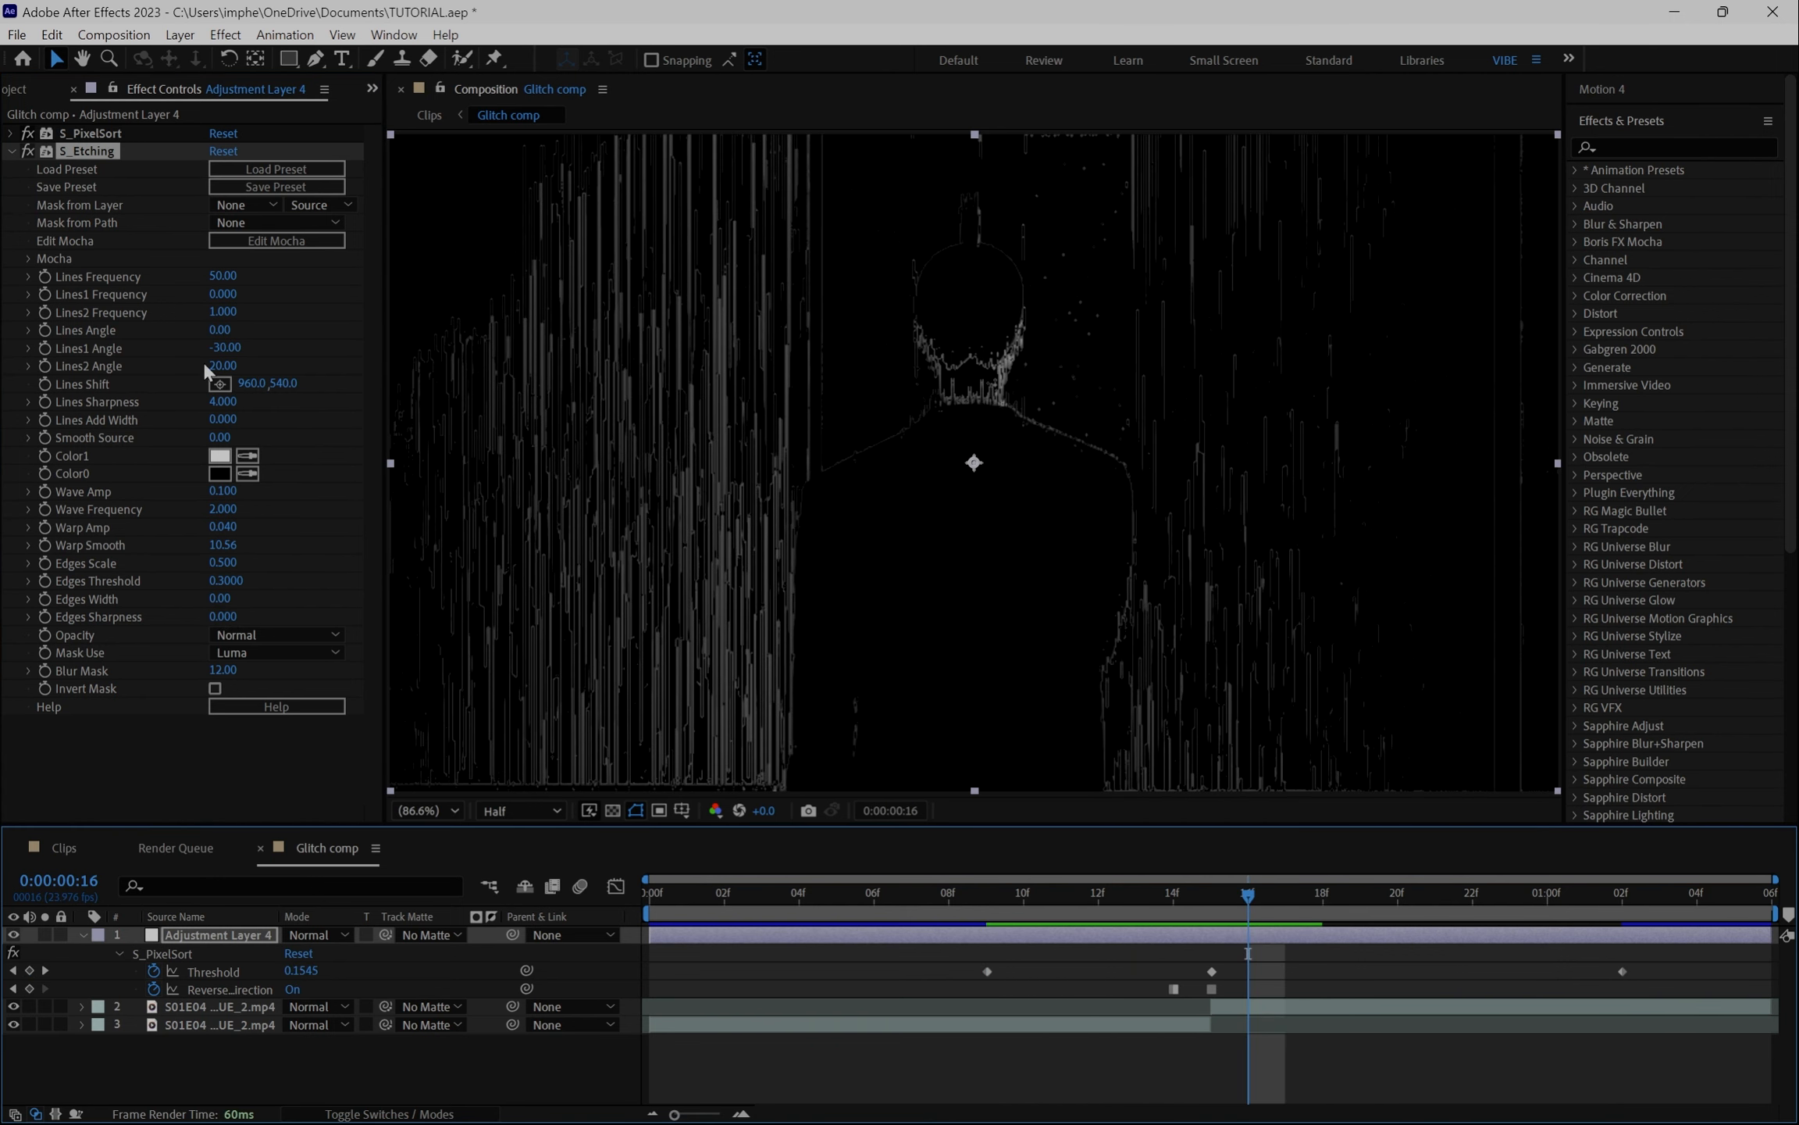
{"action": "right_click", "coordinate": [100, 615]}
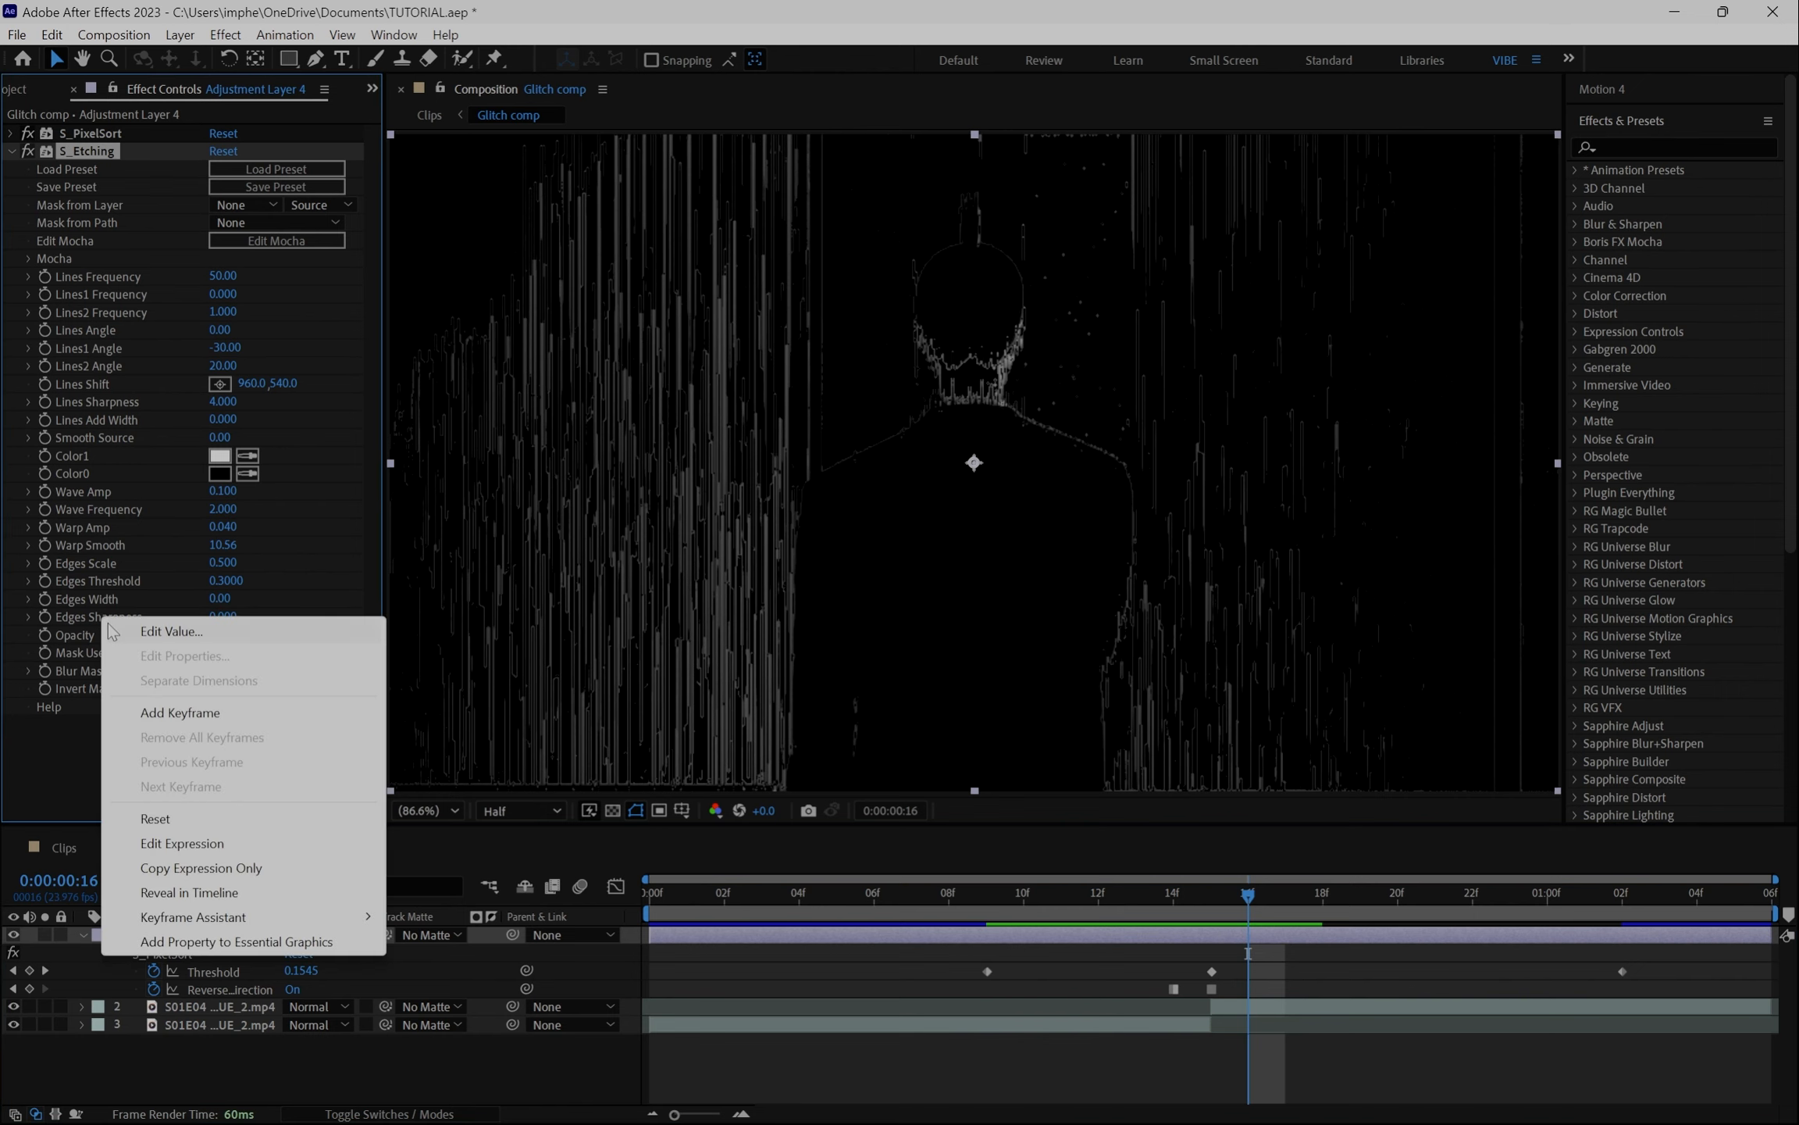
{"action": "left_click", "coordinate": [179, 819]}
{"action": "mouse_move", "coordinate": [1244, 915]}
{"action": "left_mouse_down"}
{"action": "mouse_move", "coordinate": [1205, 912]}
{"action": "mouse_move", "coordinate": [1511, 913]}
{"action": "mouse_move", "coordinate": [1241, 912]}
{"action": "left_mouse_up"}
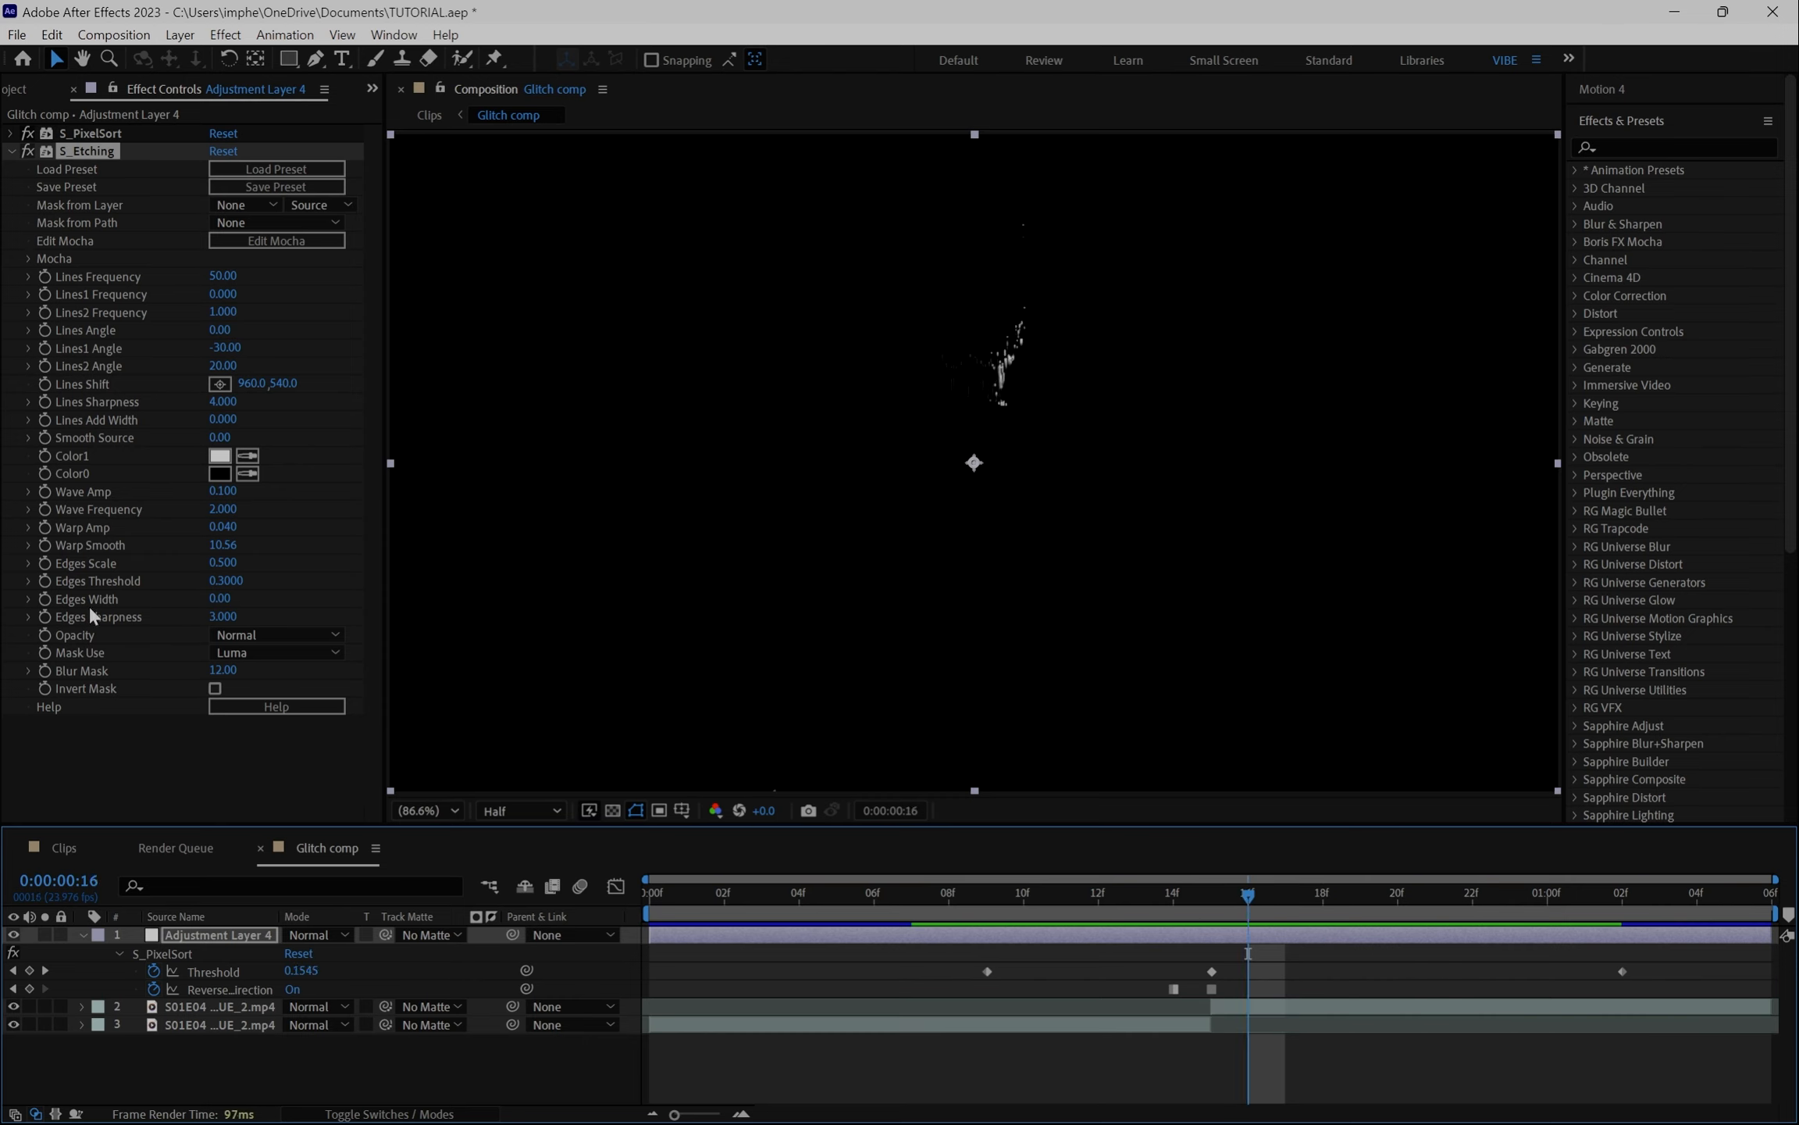
{"action": "left_click_drag", "start_coordinate": [223, 617], "coordinate": [191, 623]}
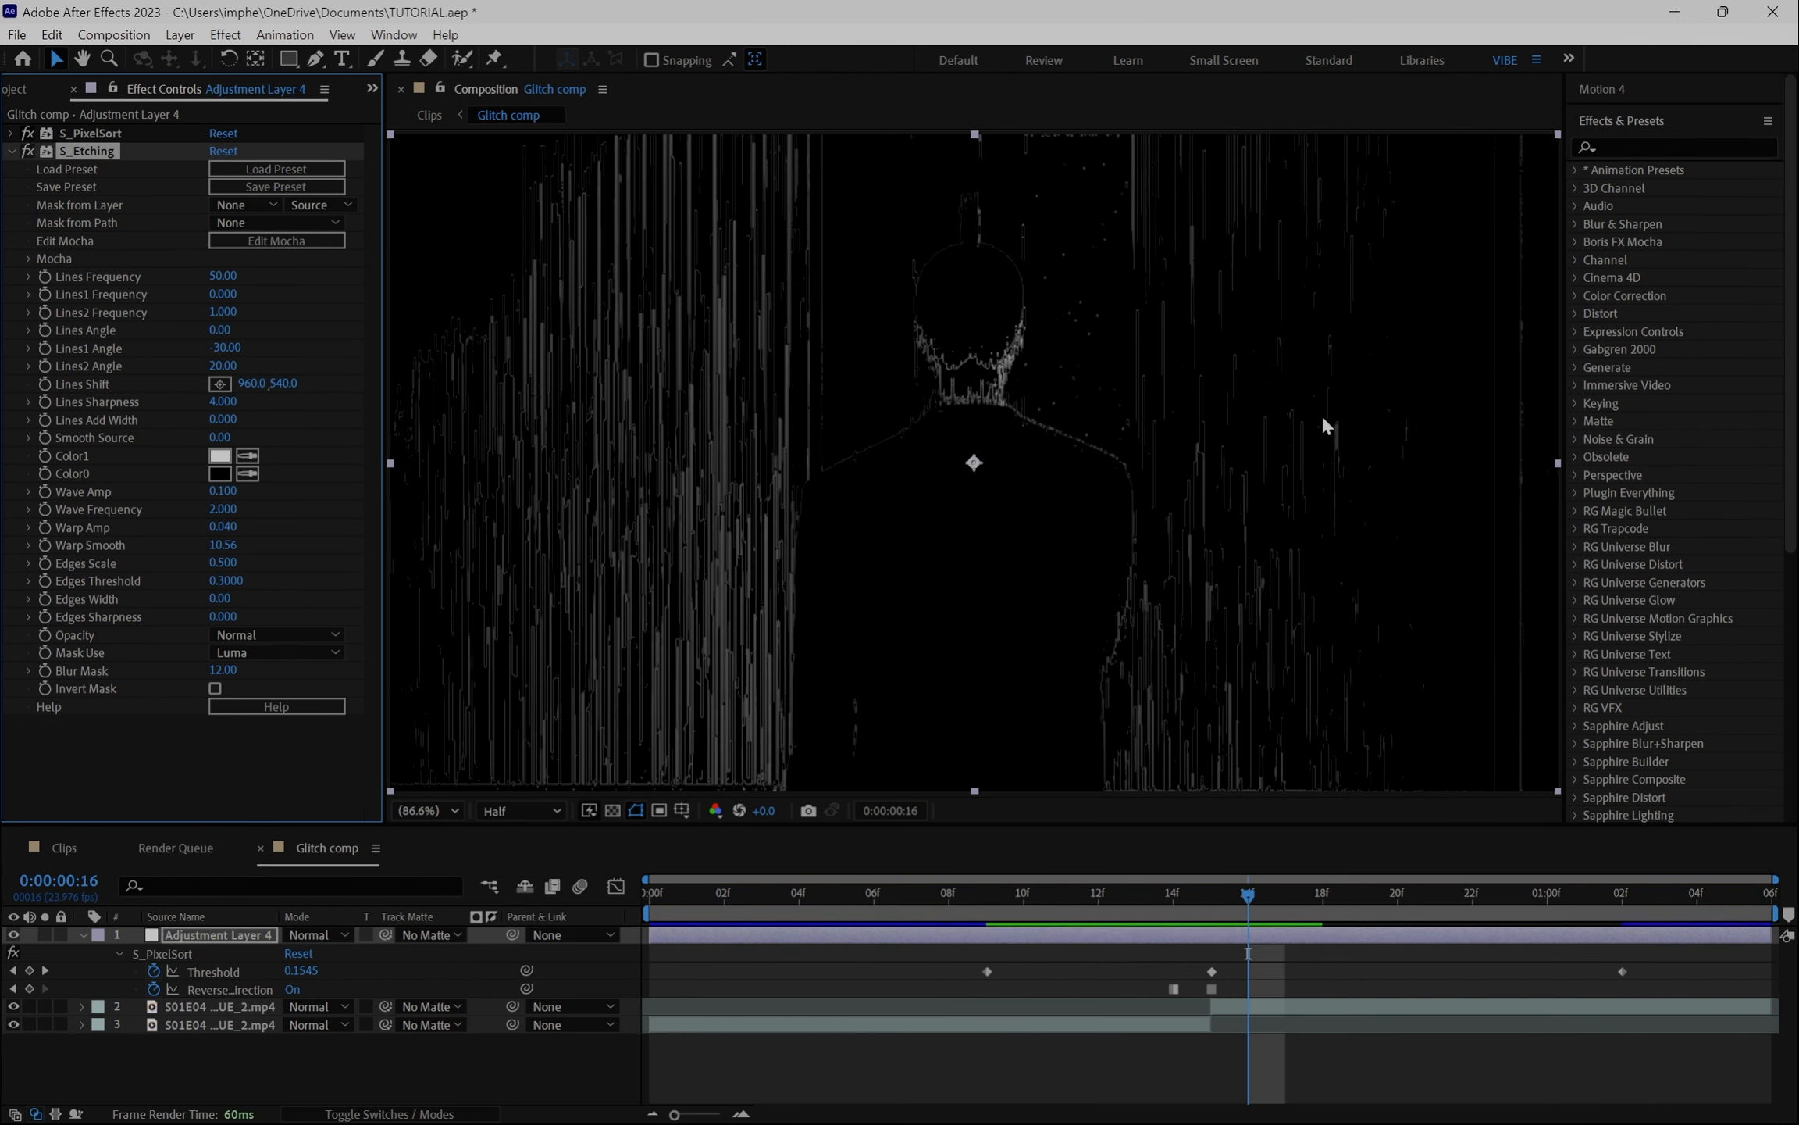
- Try raising Edges Sharpness to about 2.8 at frame 14, then undo that change
{"action": "left_click", "coordinate": [1219, 897]}
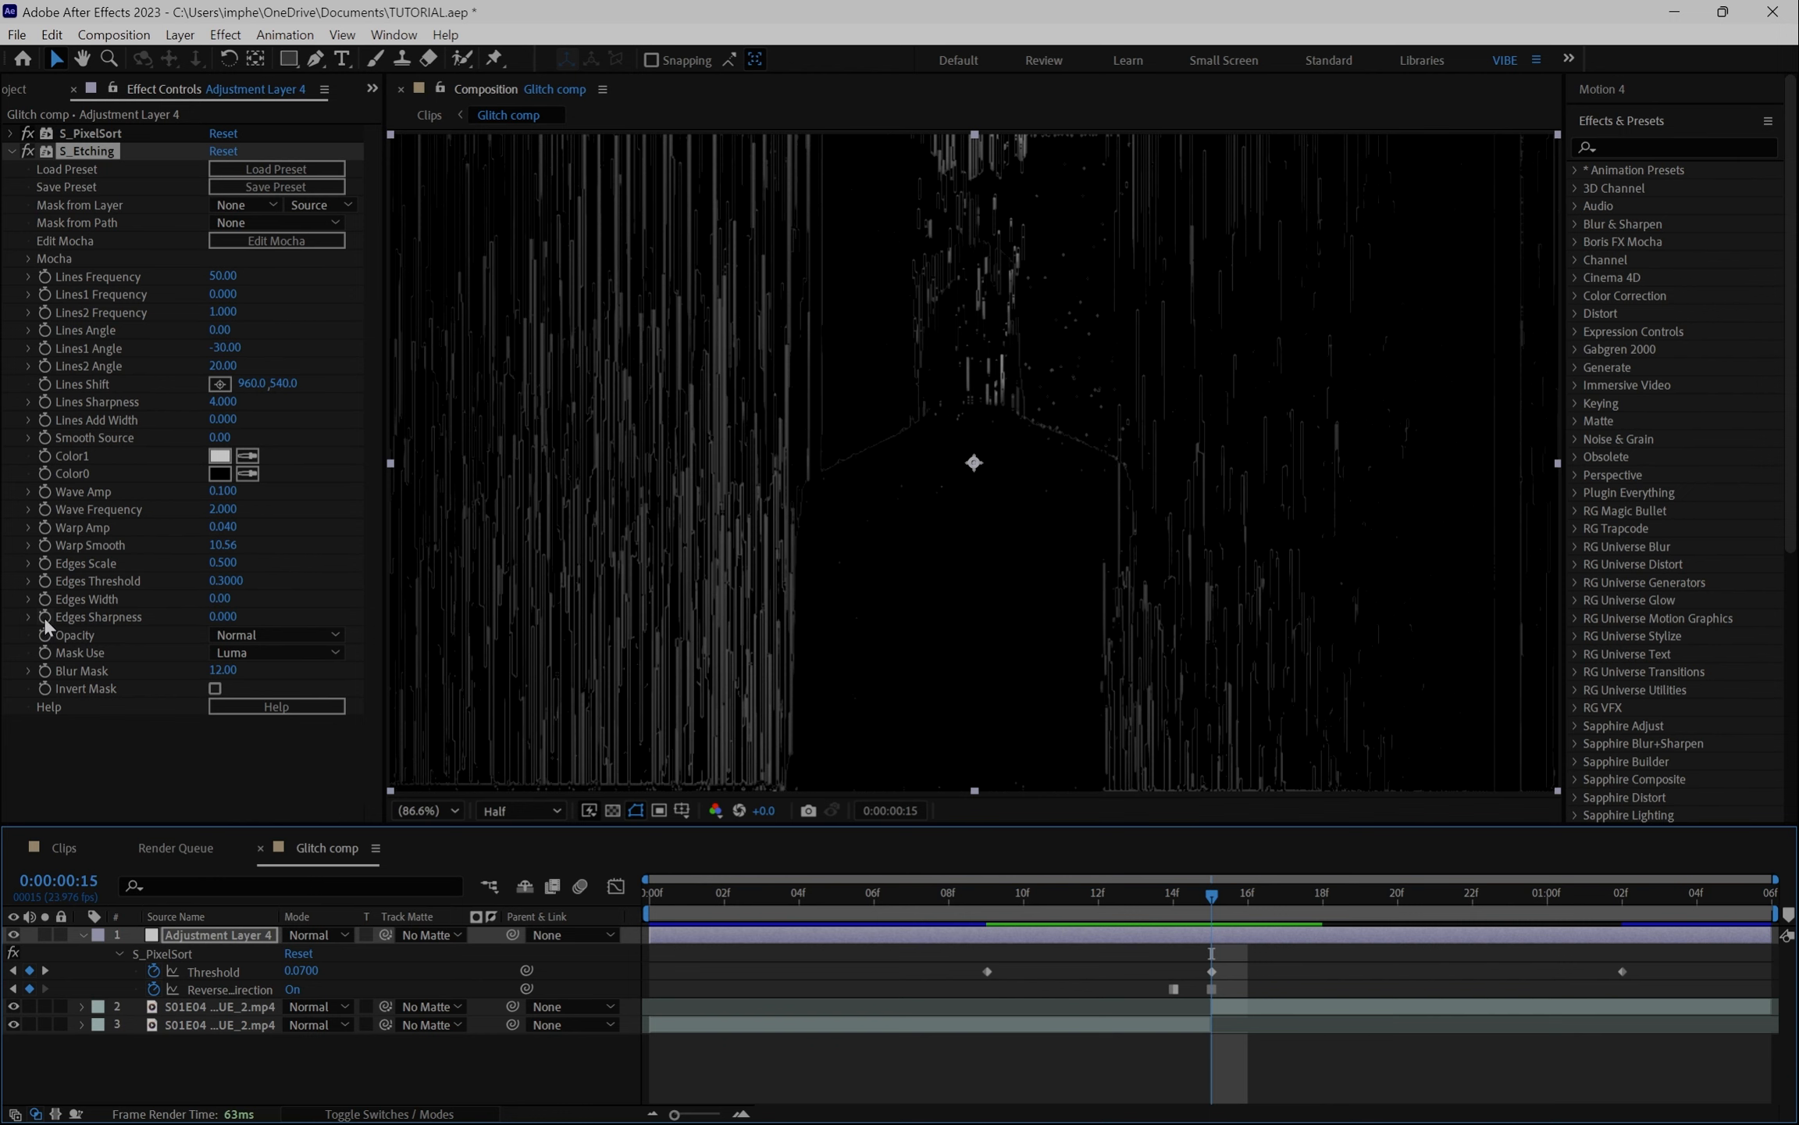
{"action": "left_click", "coordinate": [1179, 898]}
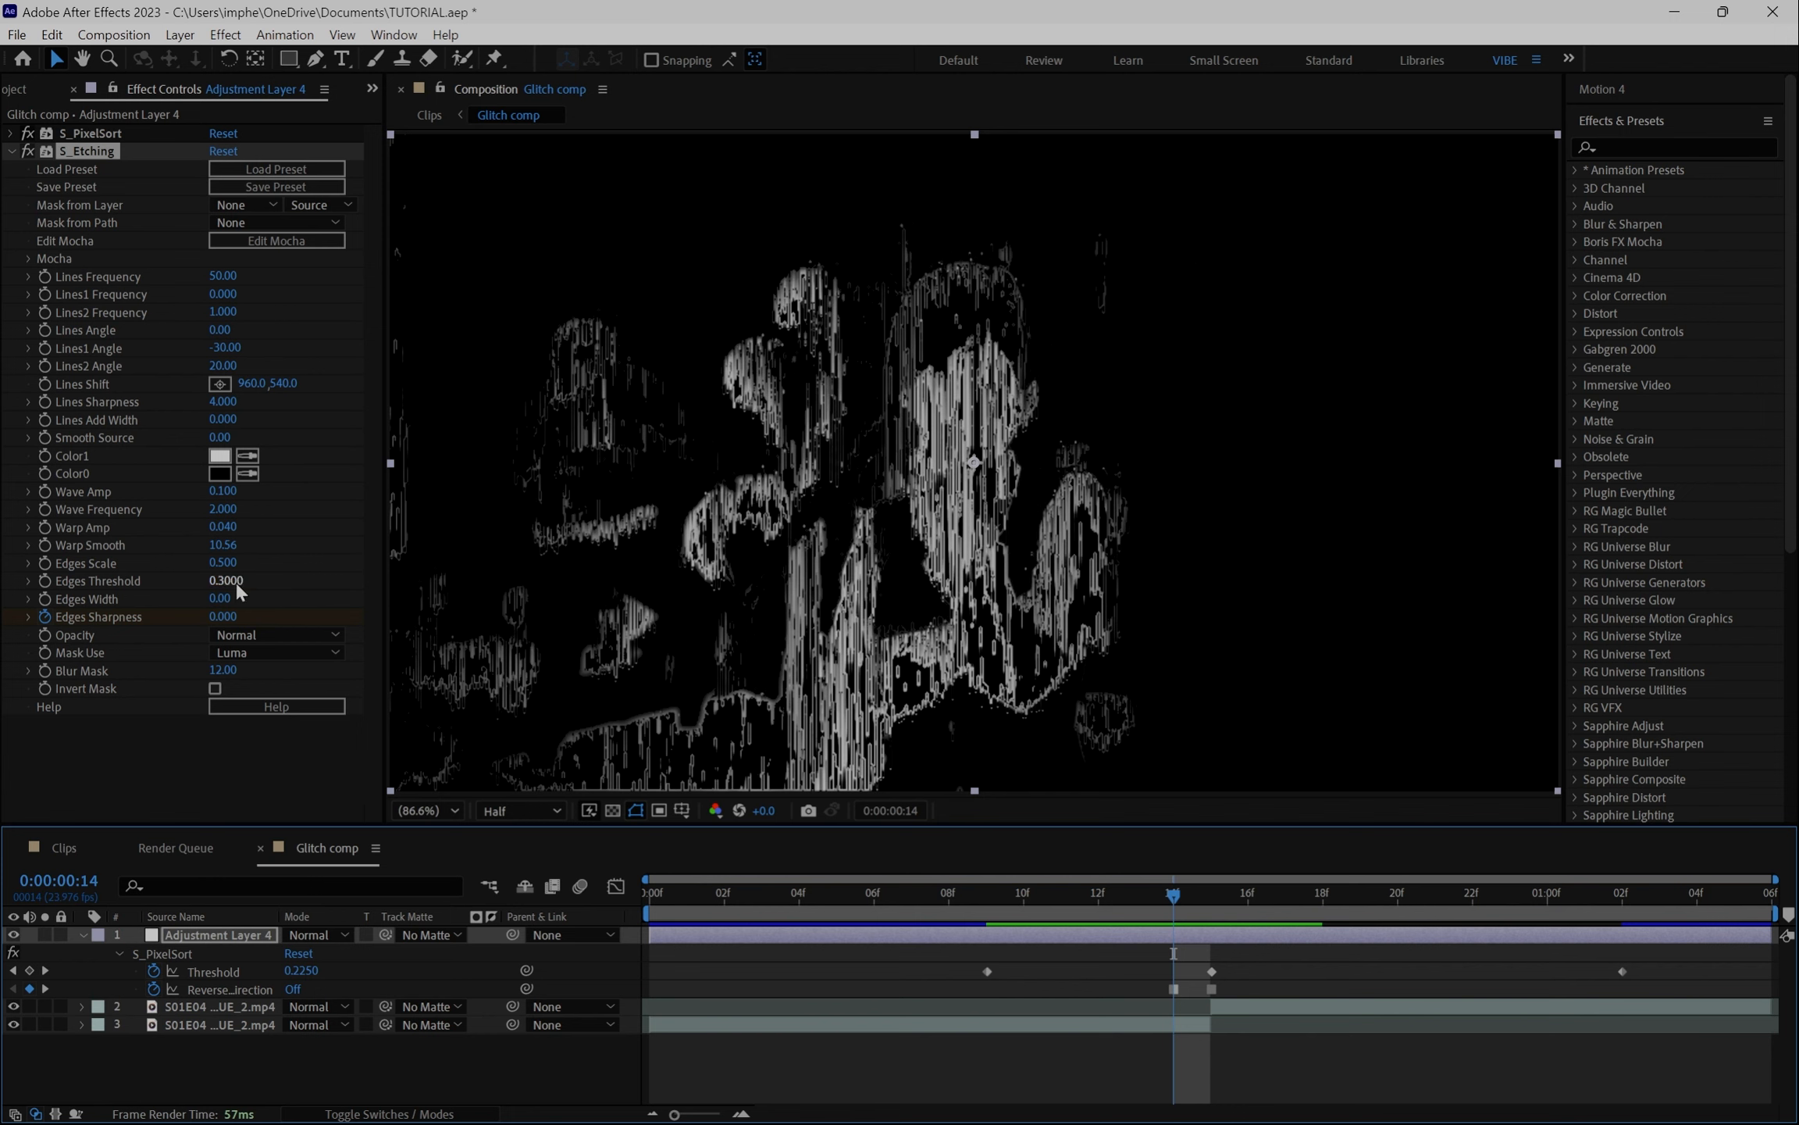
{"action": "left_click_drag", "start_coordinate": [235, 581], "coordinate": [256, 625]}
{"action": "key", "text": "ctrl+z"}
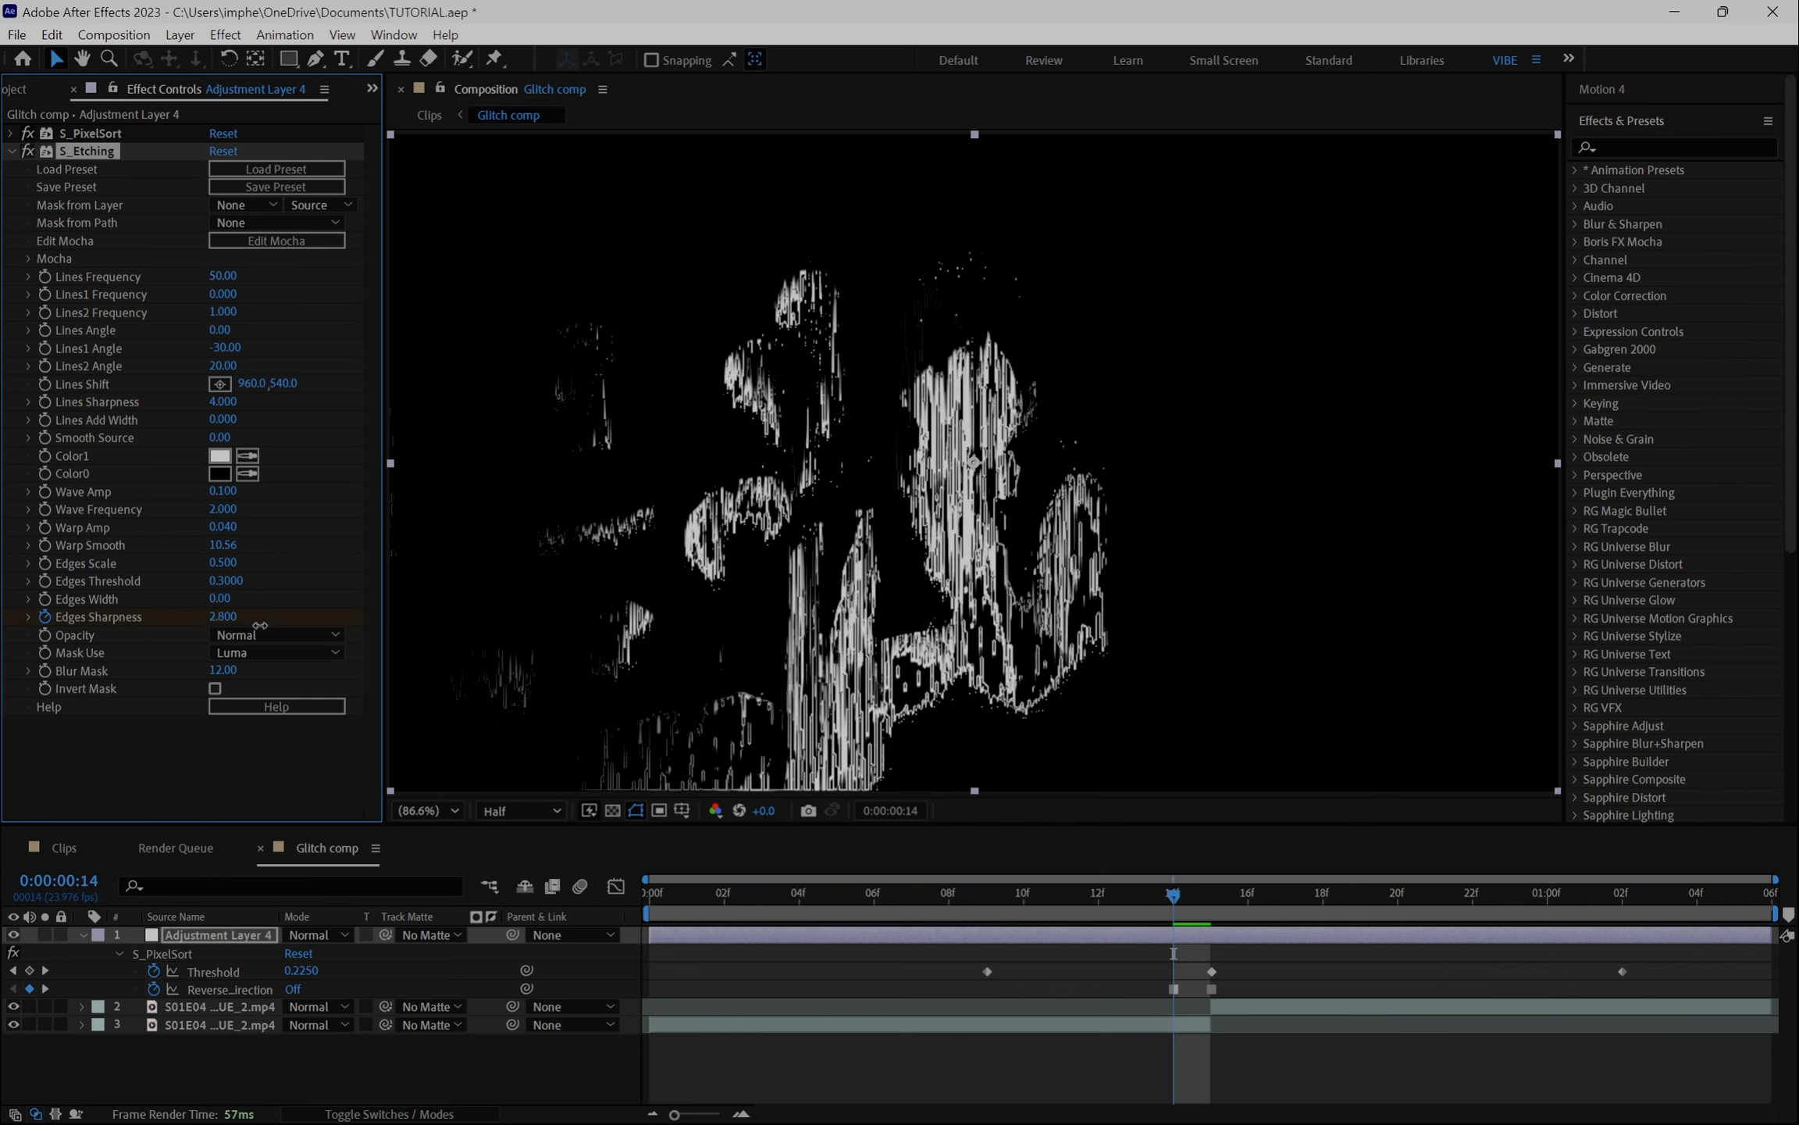
{"action": "mouse_move", "coordinate": [1172, 896]}
{"action": "left_mouse_down"}
{"action": "mouse_move", "coordinate": [810, 896]}
{"action": "mouse_move", "coordinate": [1002, 884]}
{"action": "mouse_move", "coordinate": [1574, 950]}
{"action": "mouse_move", "coordinate": [1051, 933]}
{"action": "mouse_move", "coordinate": [1283, 938]}
{"action": "mouse_move", "coordinate": [1183, 906]}
{"action": "left_mouse_up"}
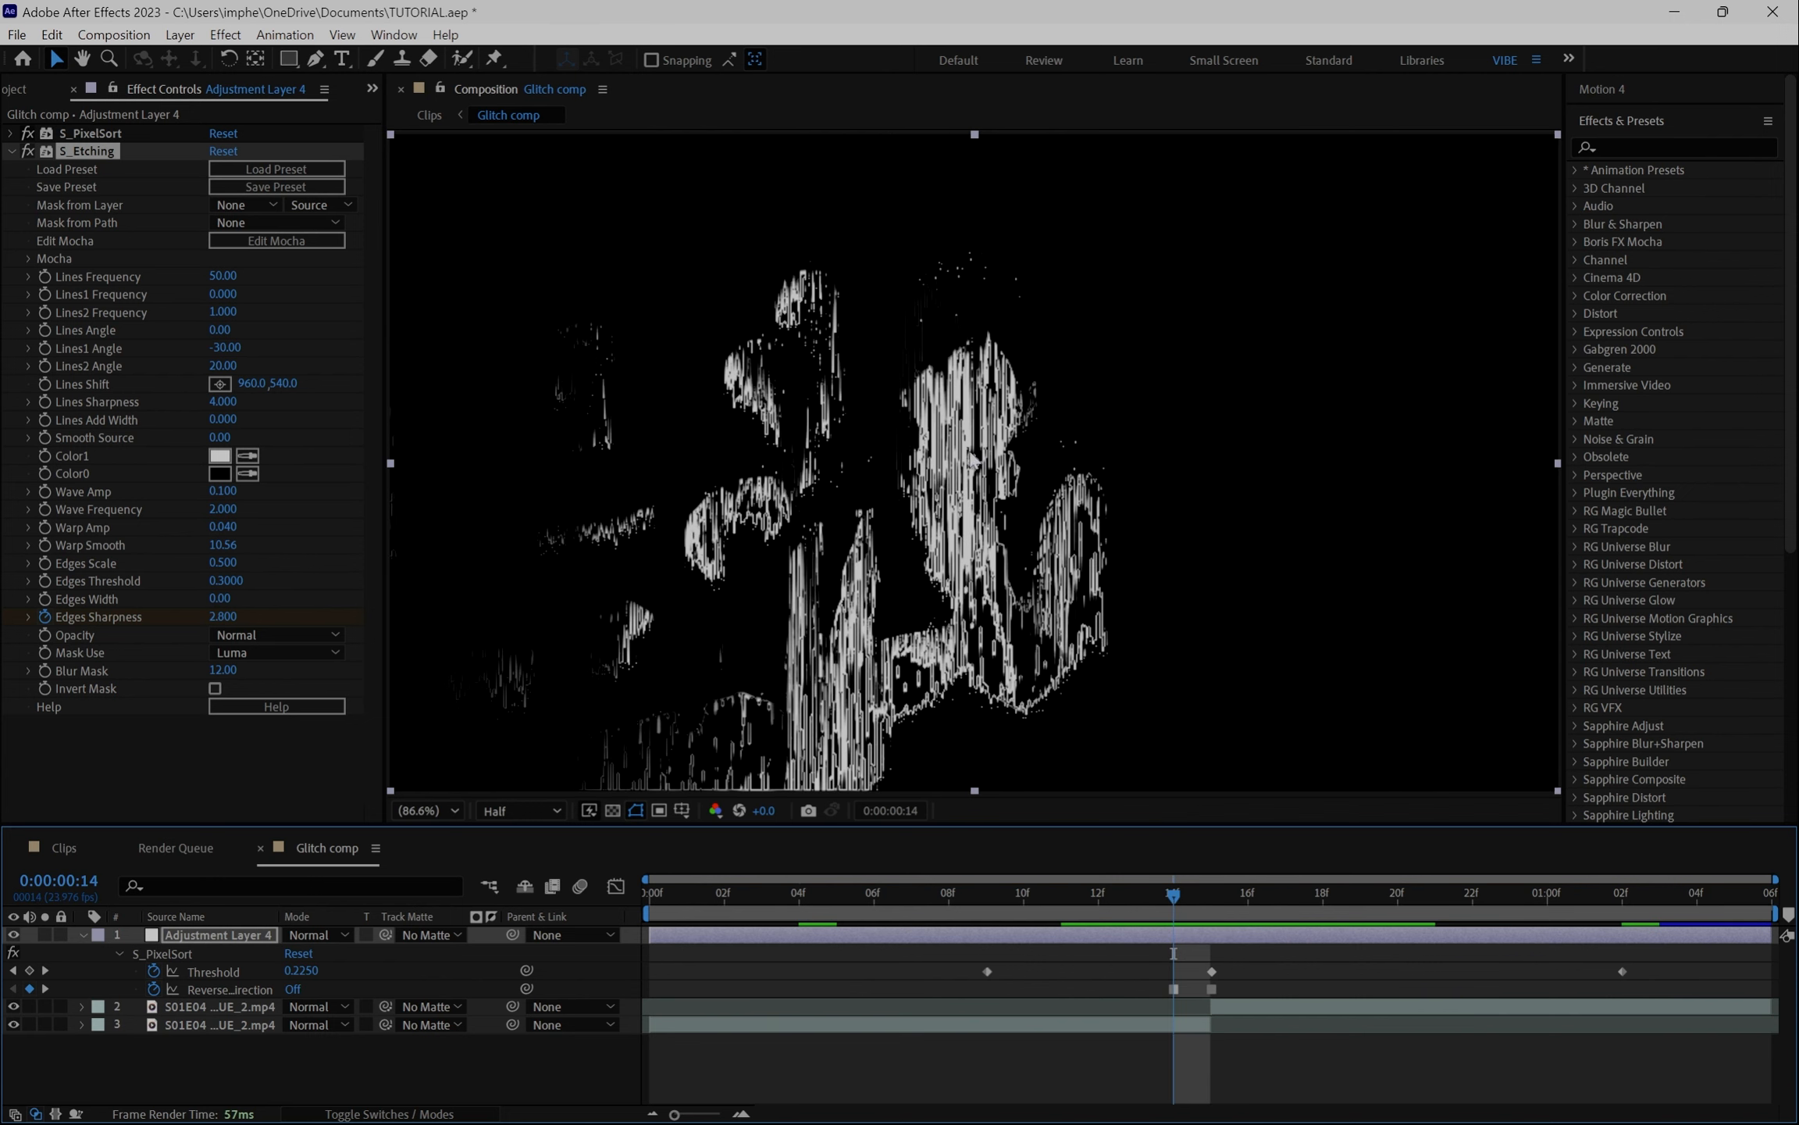
{"action": "left_click", "coordinate": [1246, 893]}
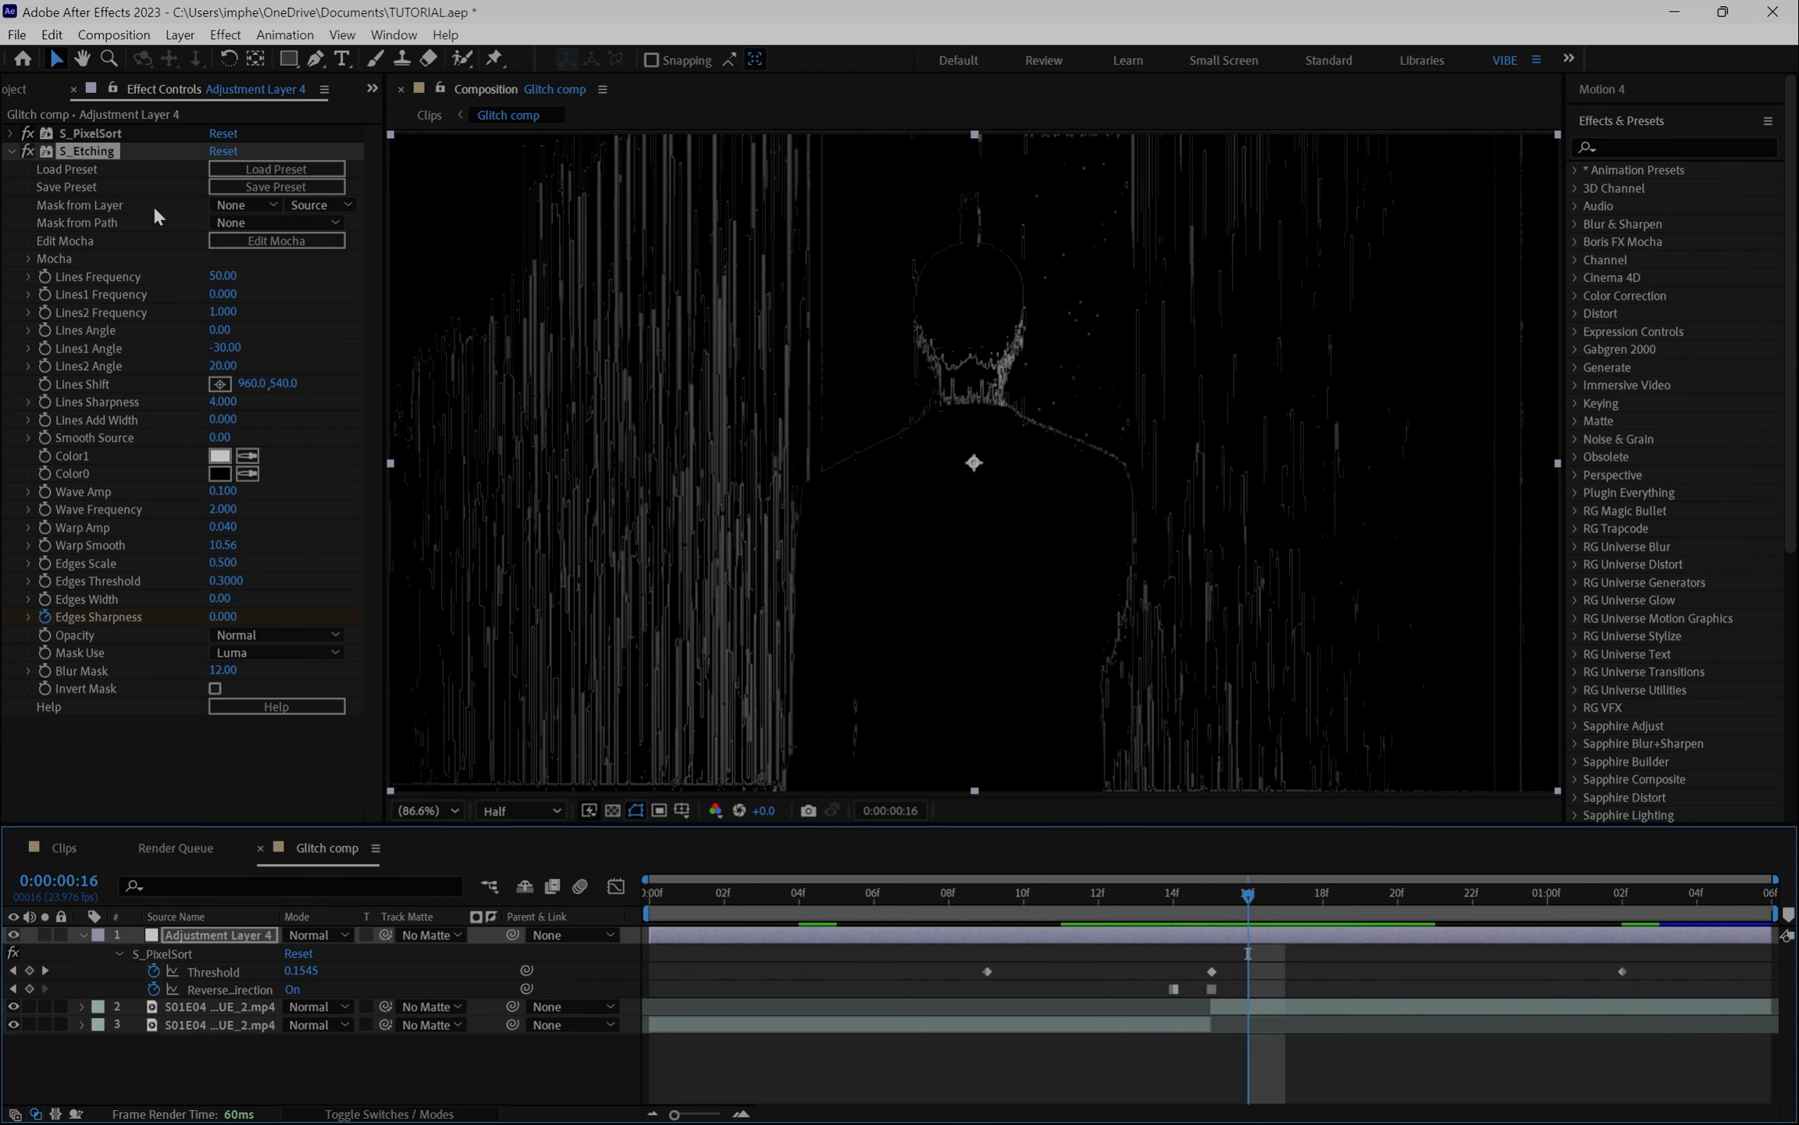
- Apply Curves to the adjustment layer and set a Curves keyframe at frame 14
{"action": "left_click", "coordinate": [11, 151]}
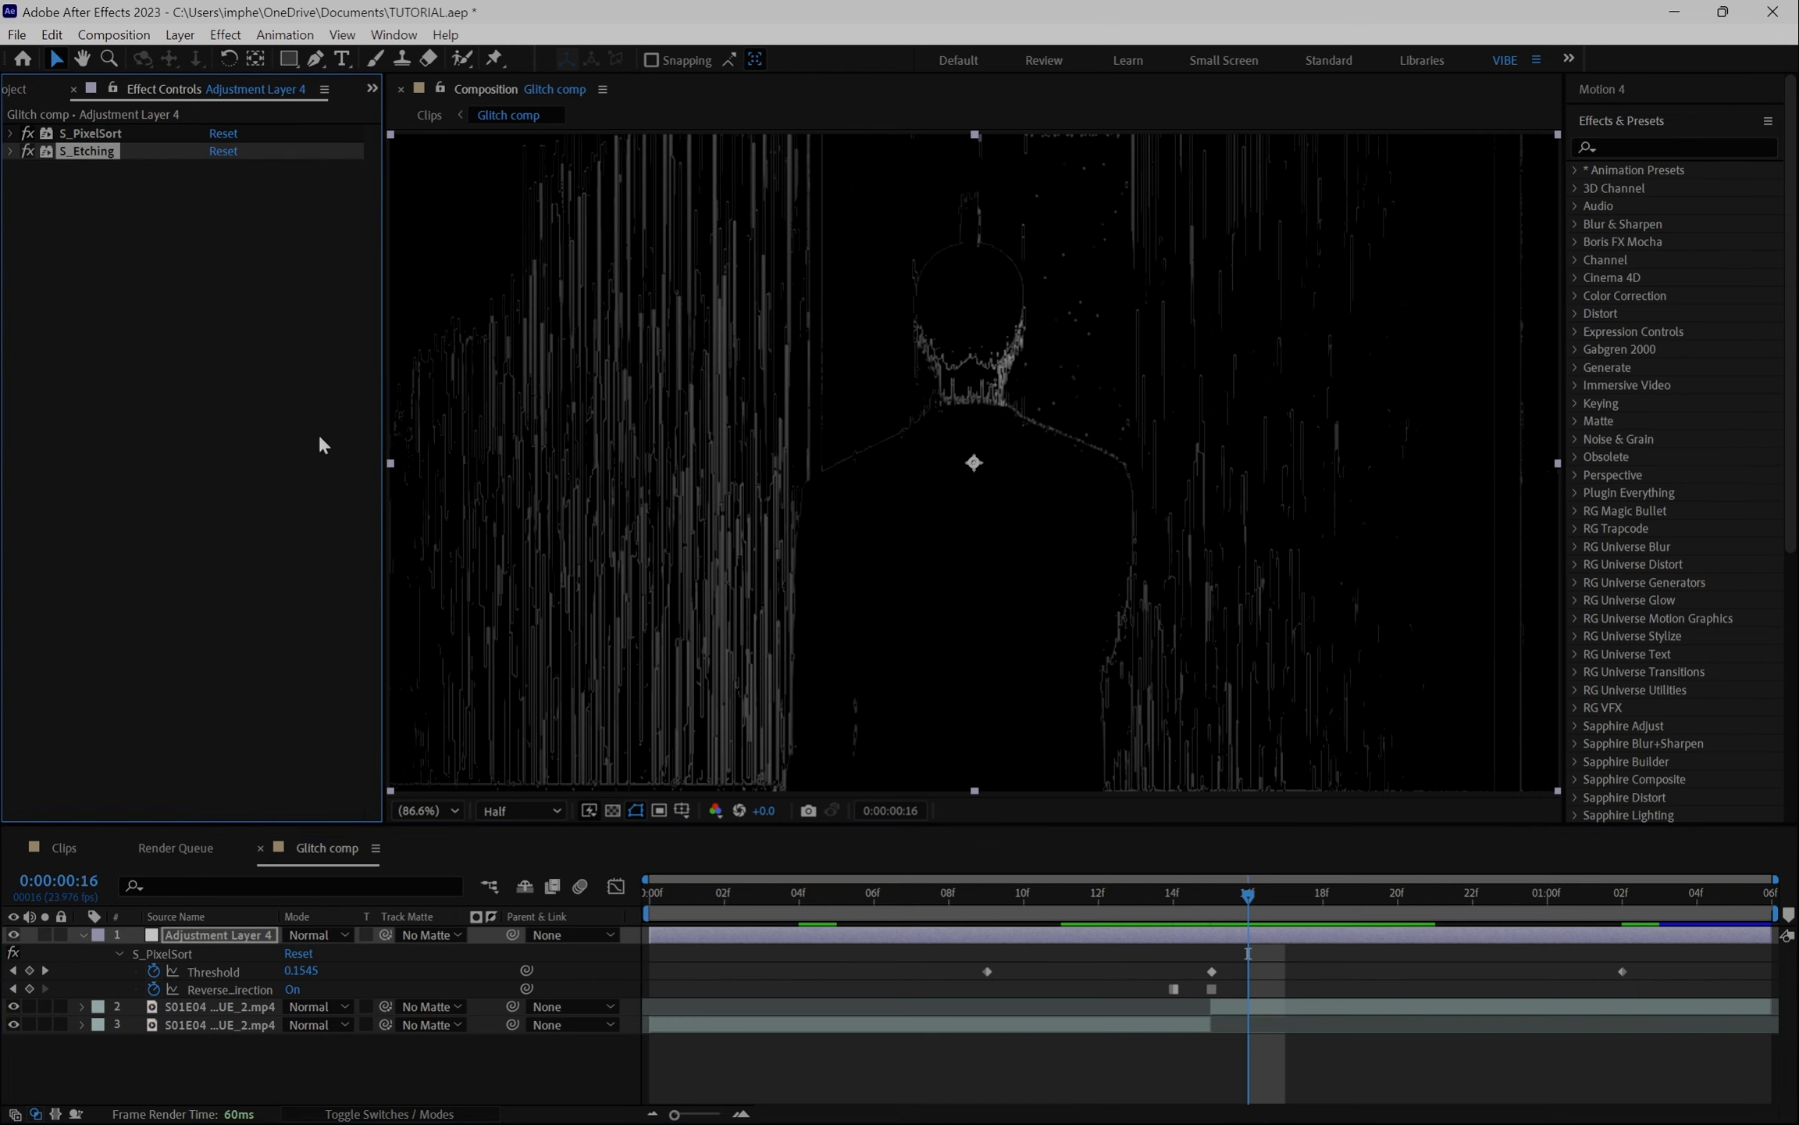
{"action": "key", "text": "ctrl+space"}
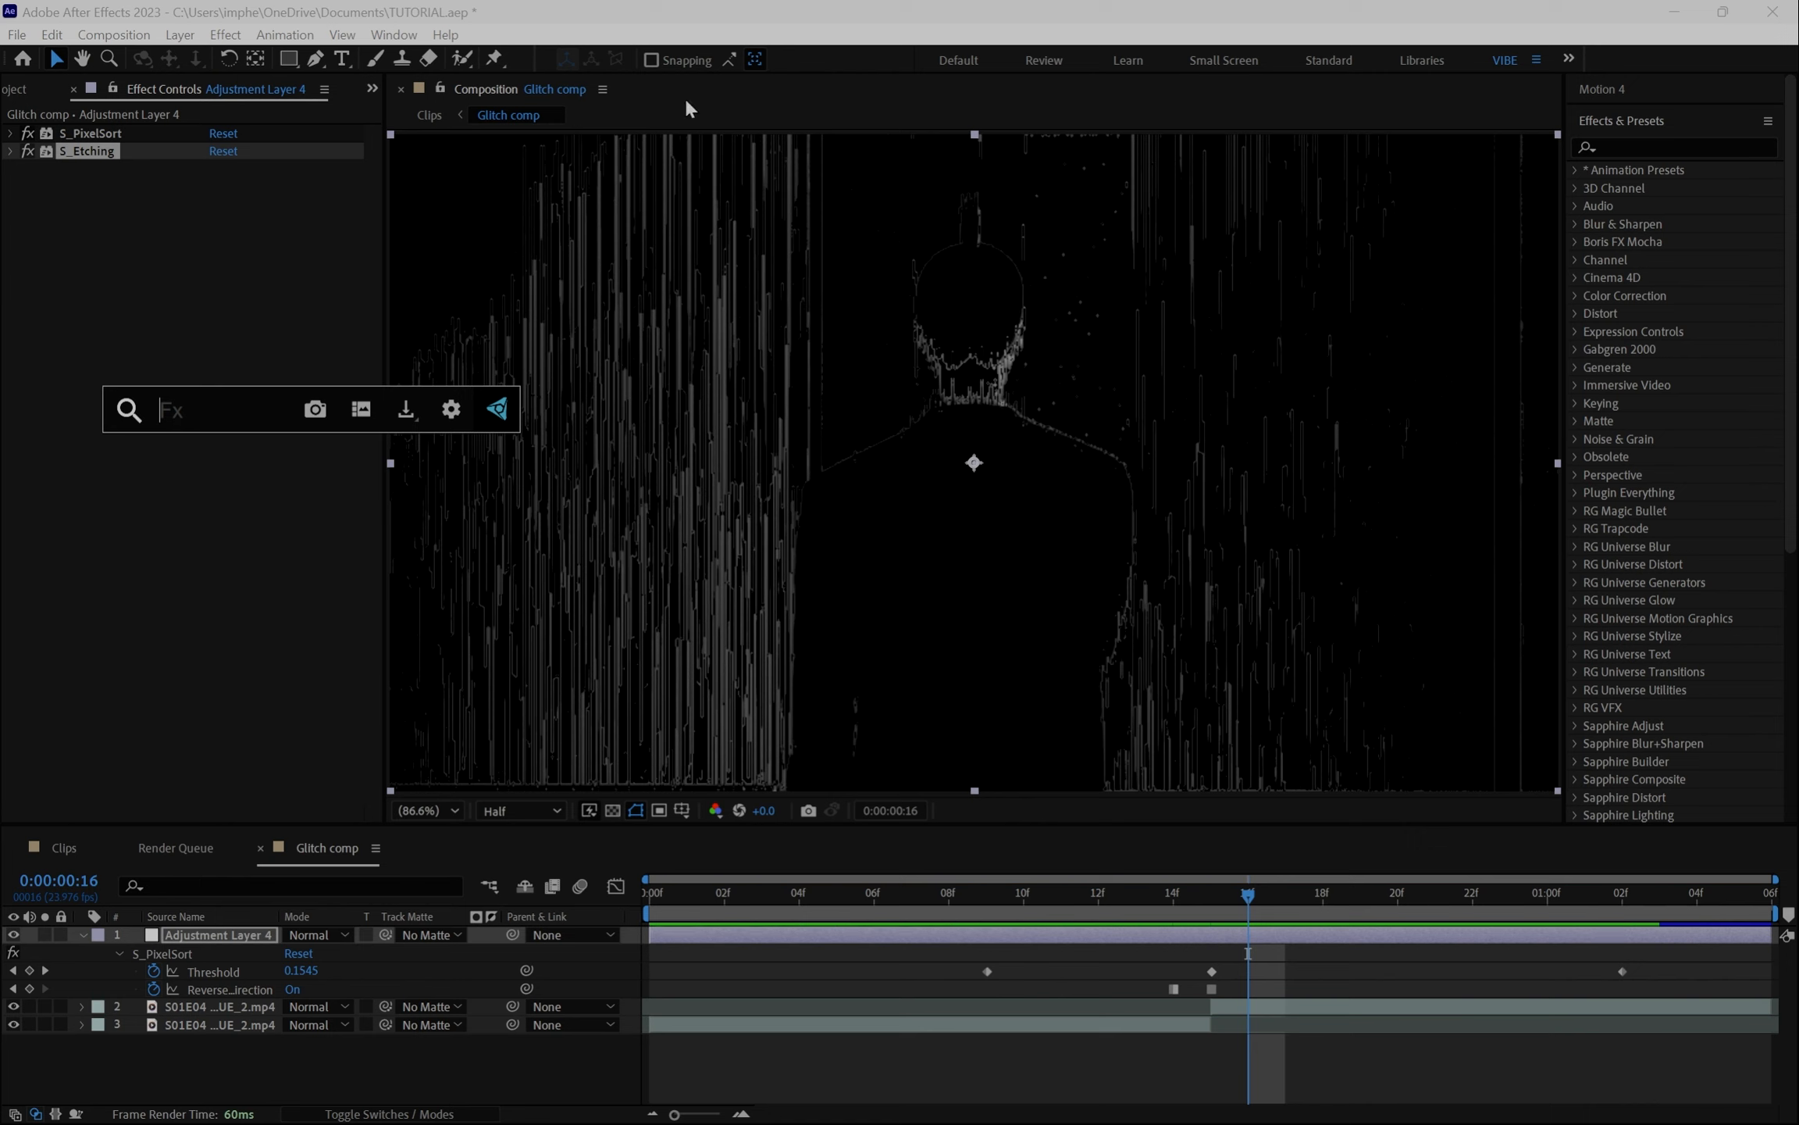
{"action": "type", "text": "curve"}
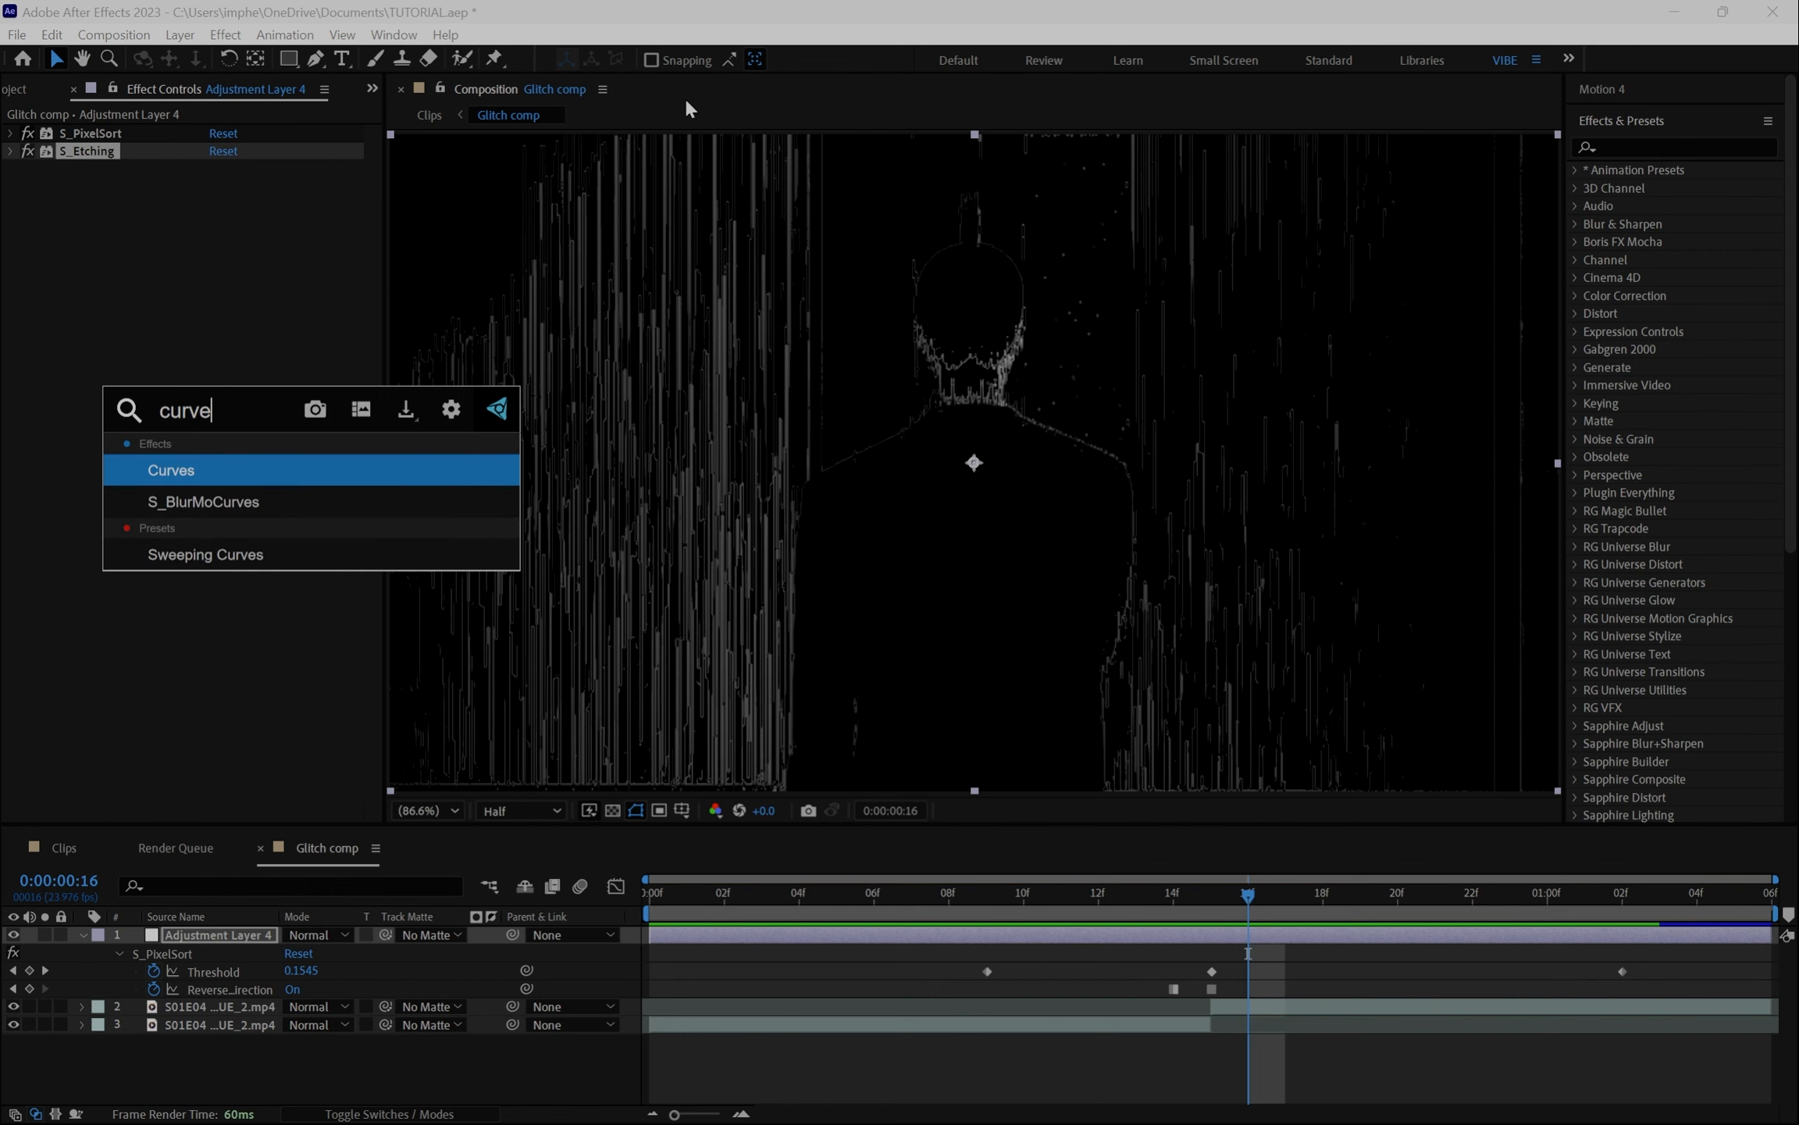
{"action": "key", "text": "Return"}
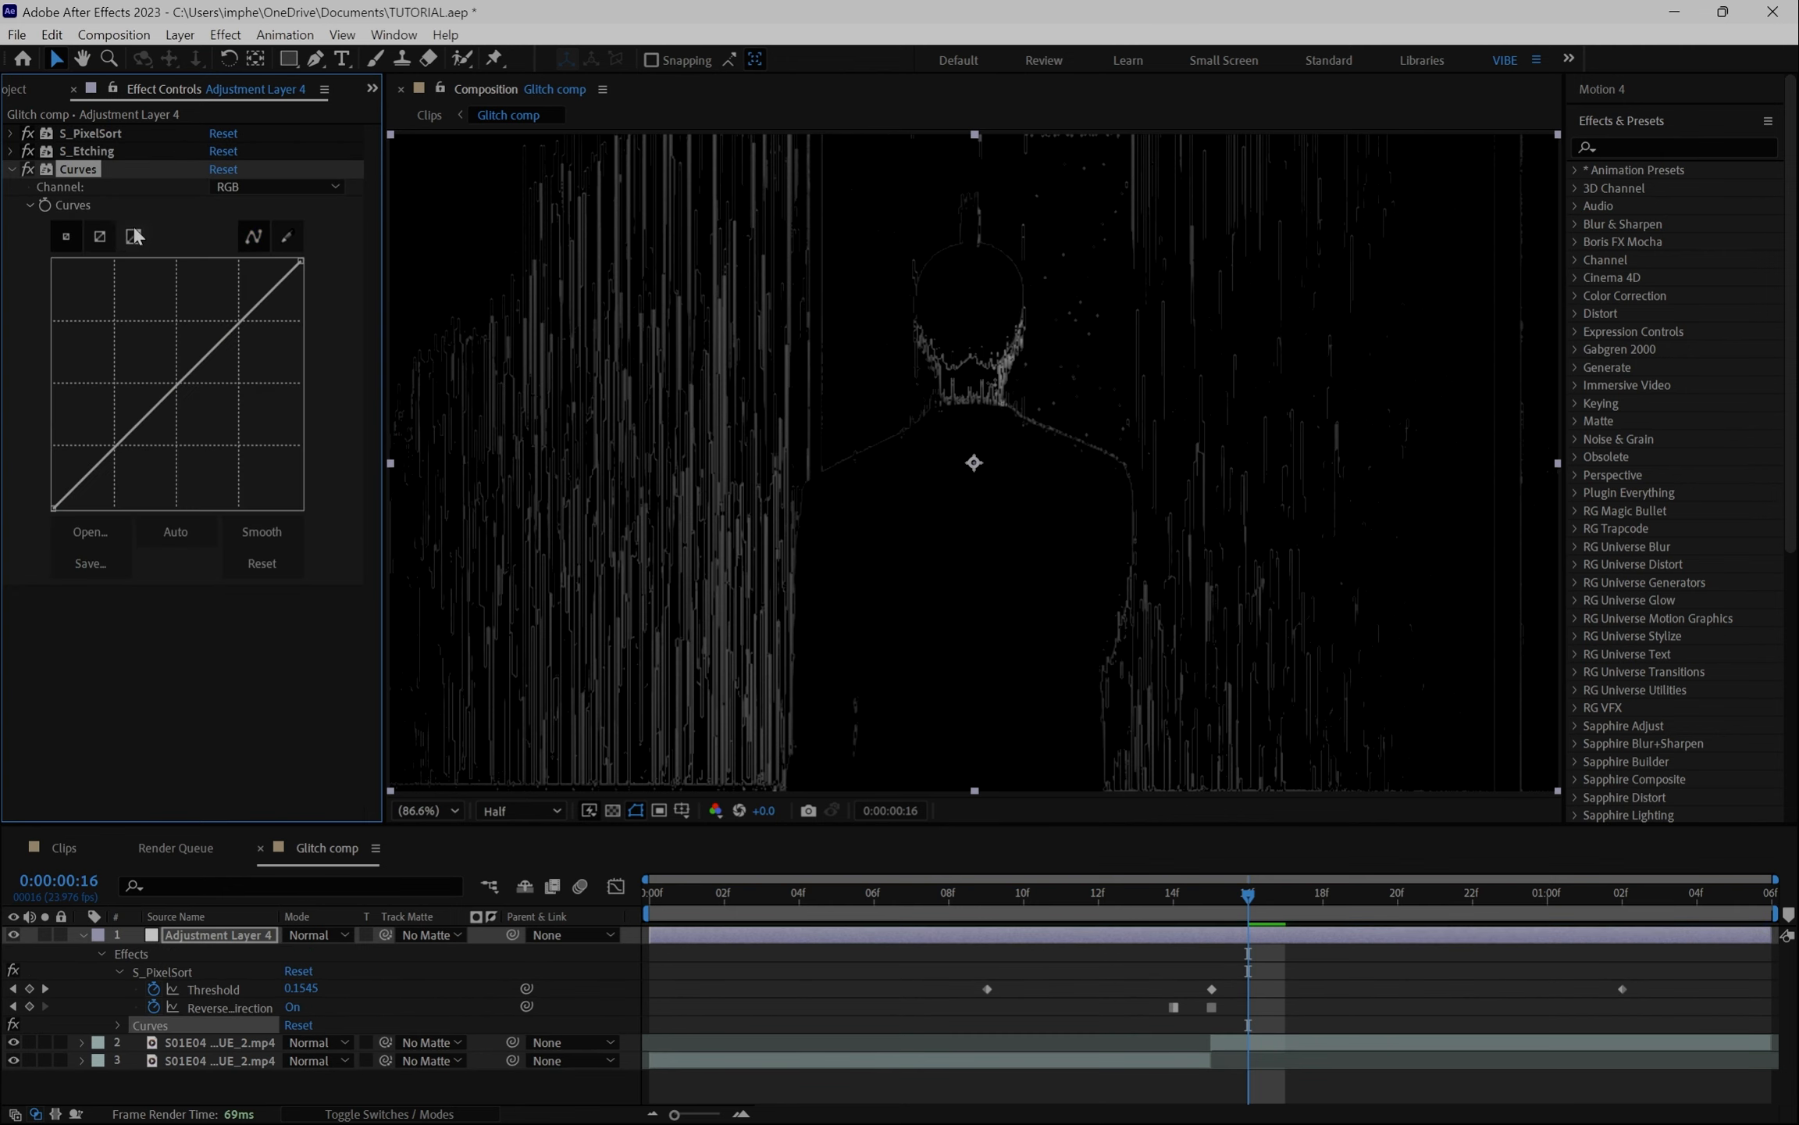
{"action": "left_click_drag", "start_coordinate": [1214, 904], "coordinate": [1177, 903]}
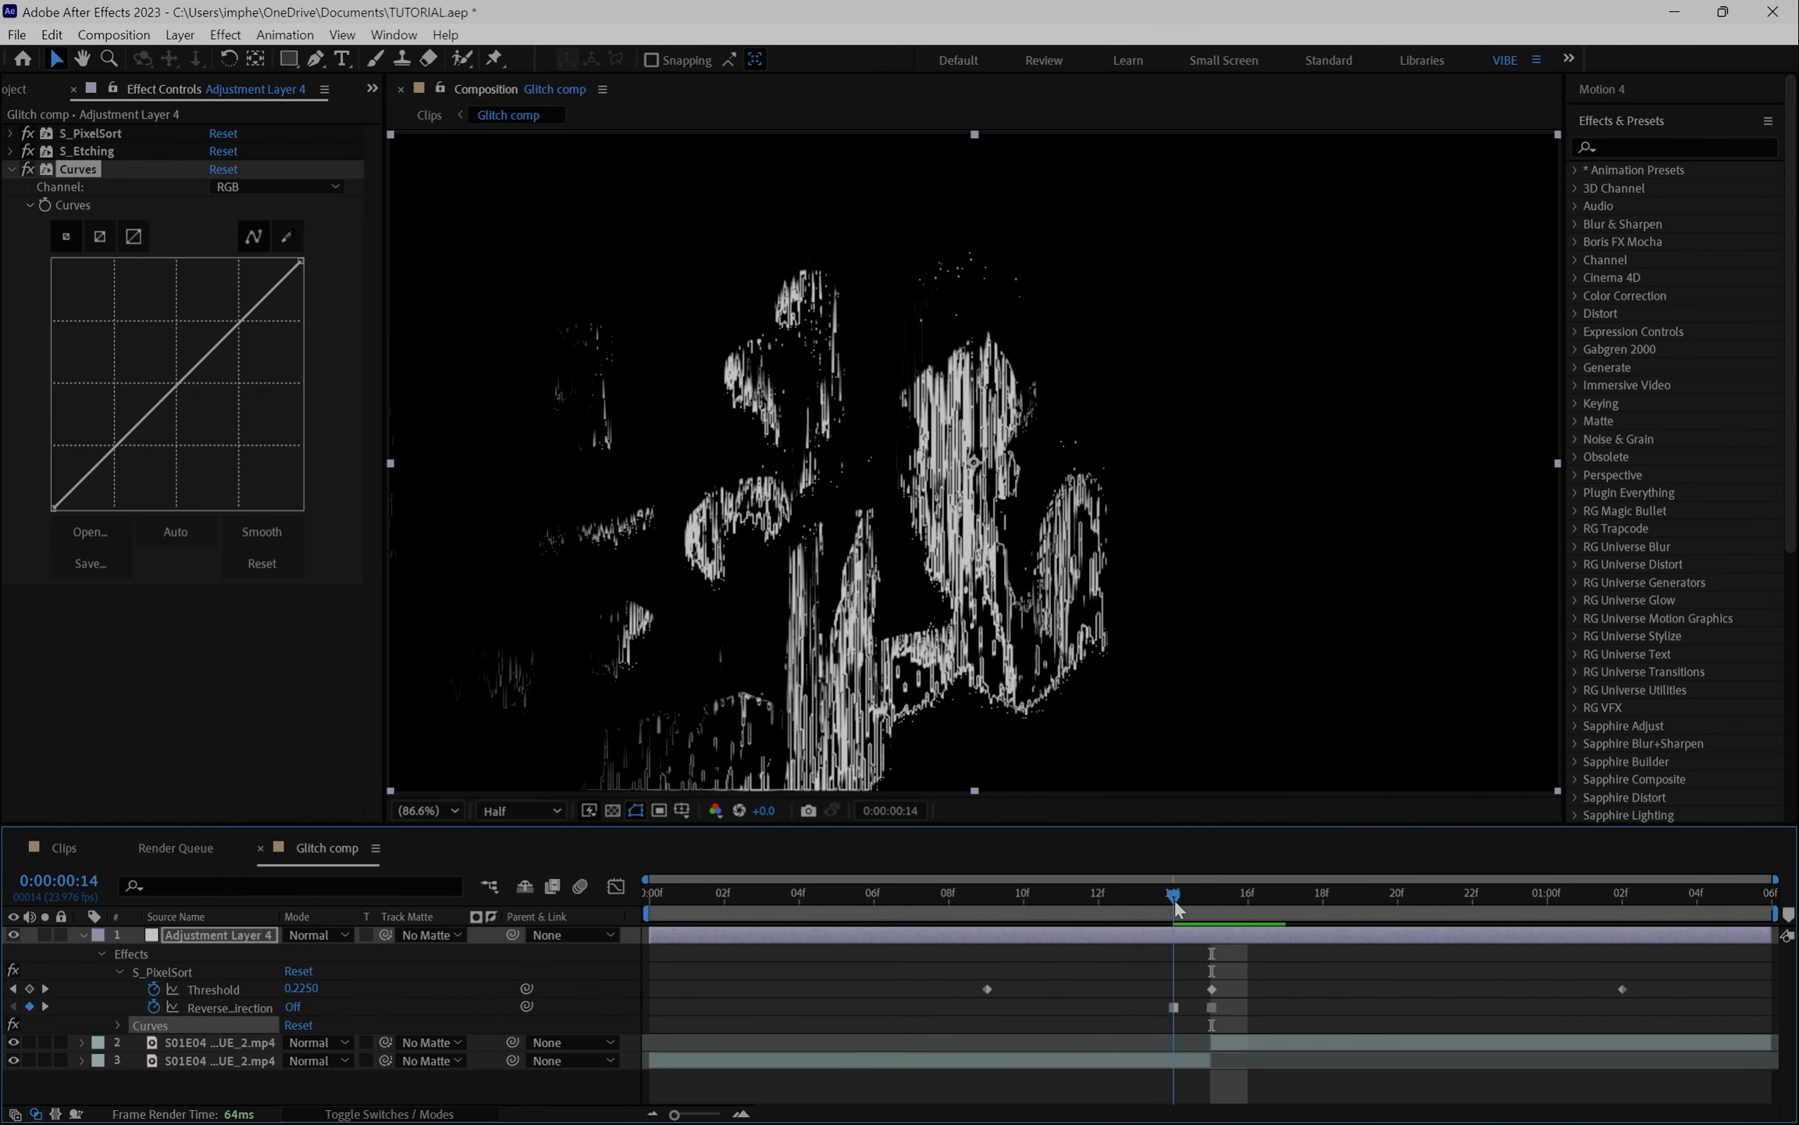
{"action": "left_click", "coordinate": [44, 205]}
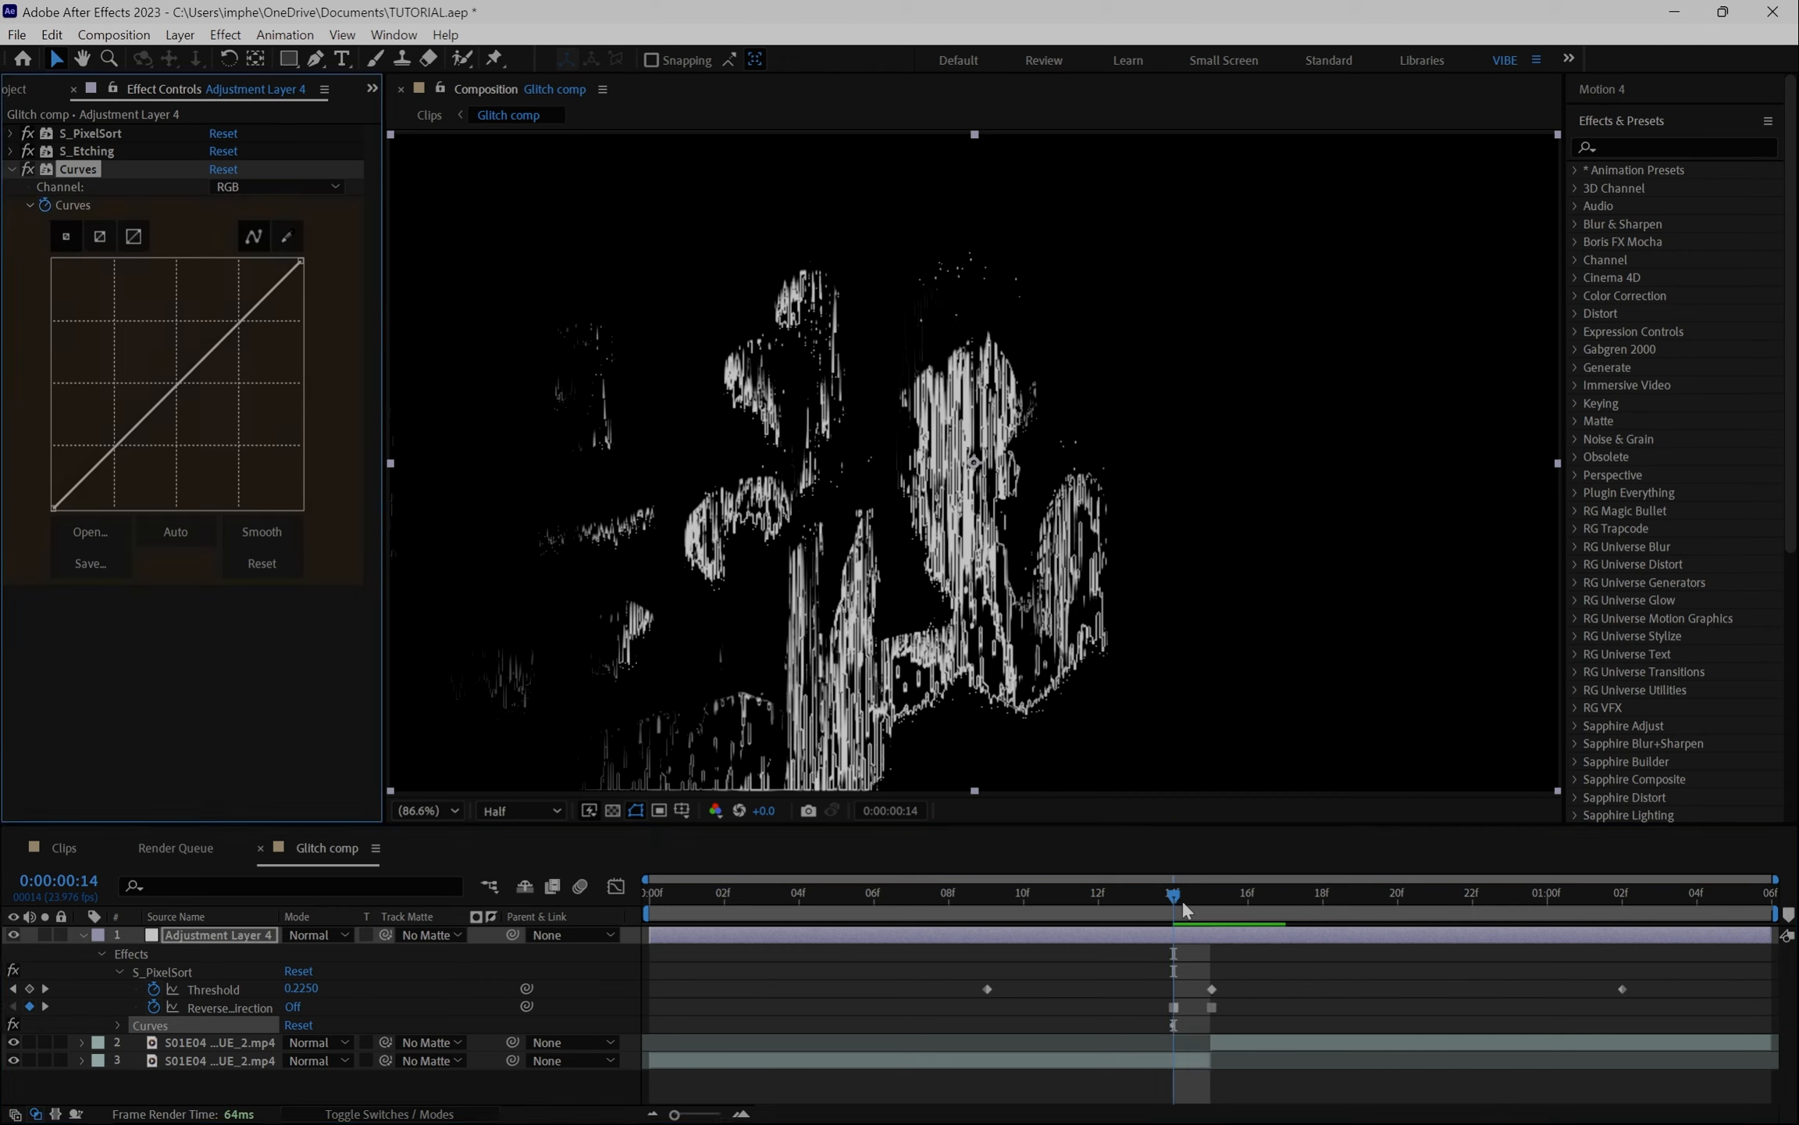
- At frame 15, pull the curve's top endpoint left to about a third of the input range to brighten strongly
{"action": "left_click_drag", "start_coordinate": [1183, 910], "coordinate": [1204, 898]}
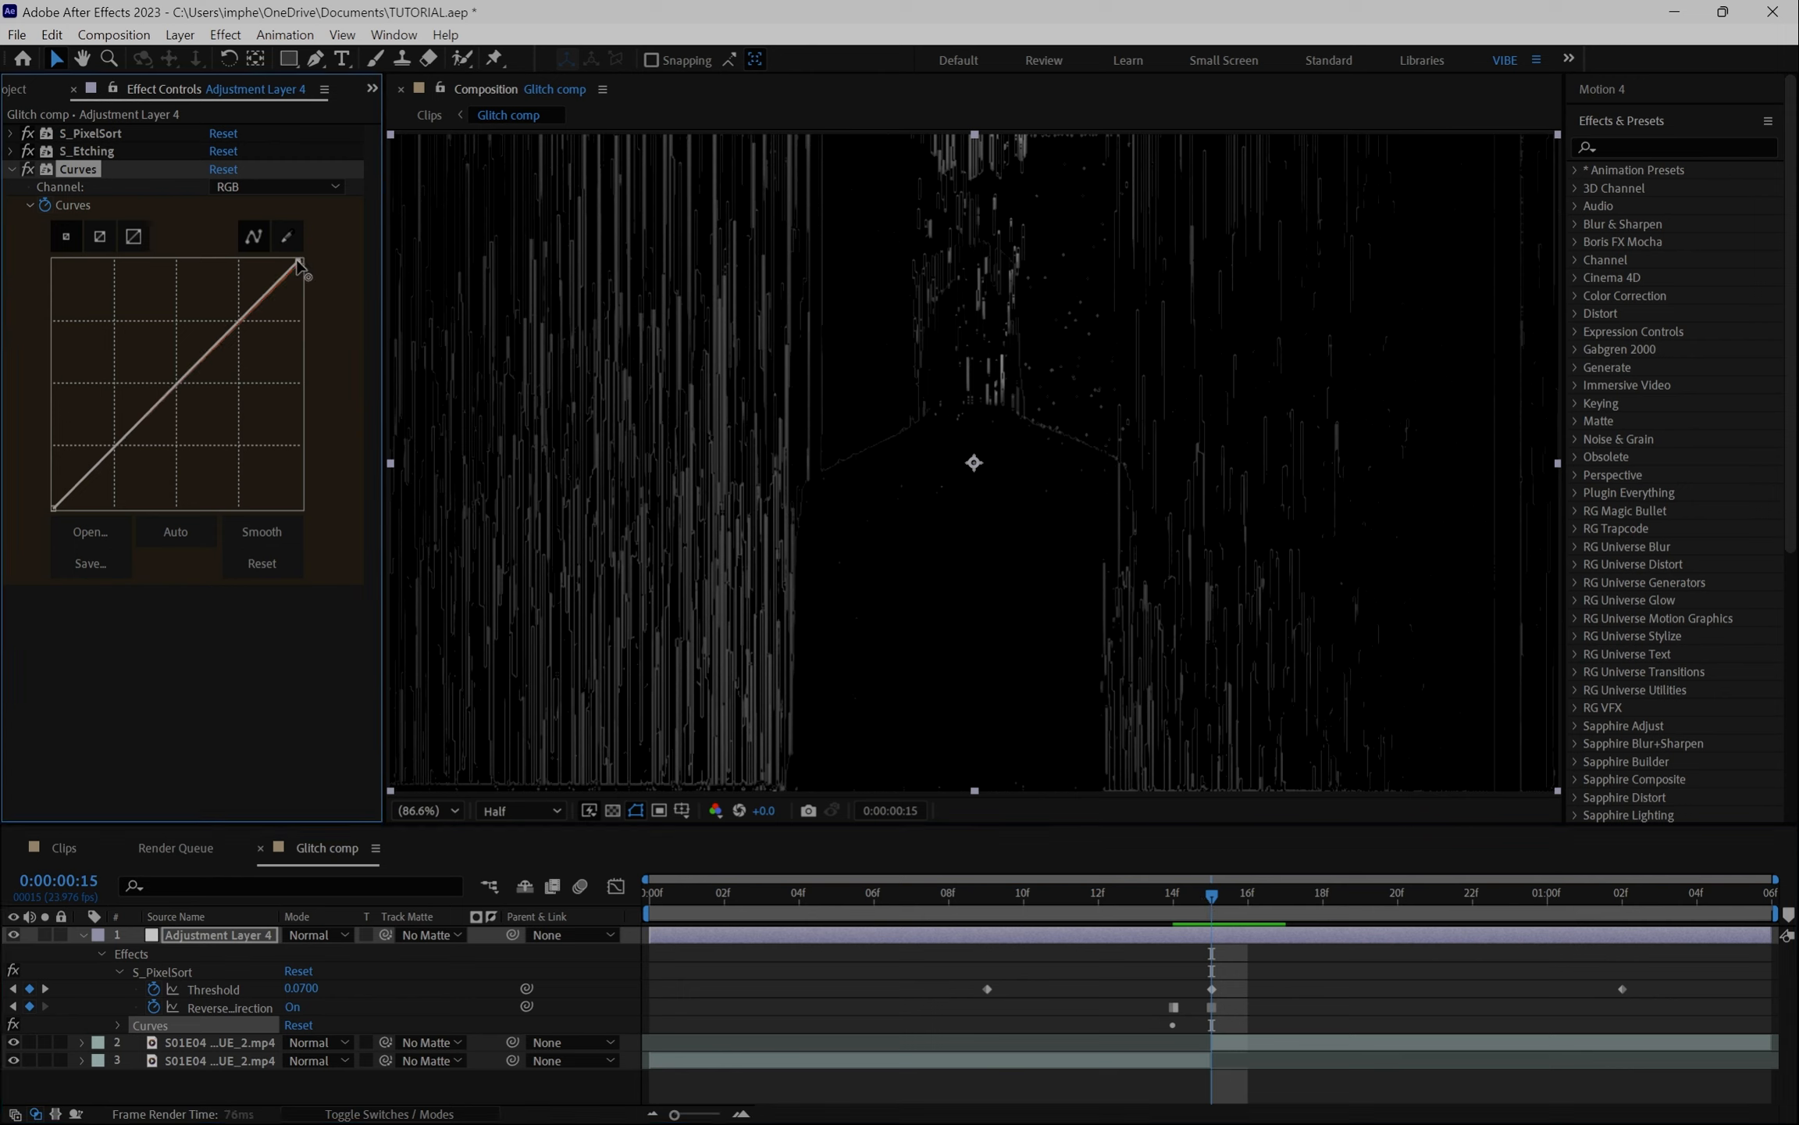
{"action": "left_click_drag", "start_coordinate": [303, 261], "coordinate": [136, 215]}
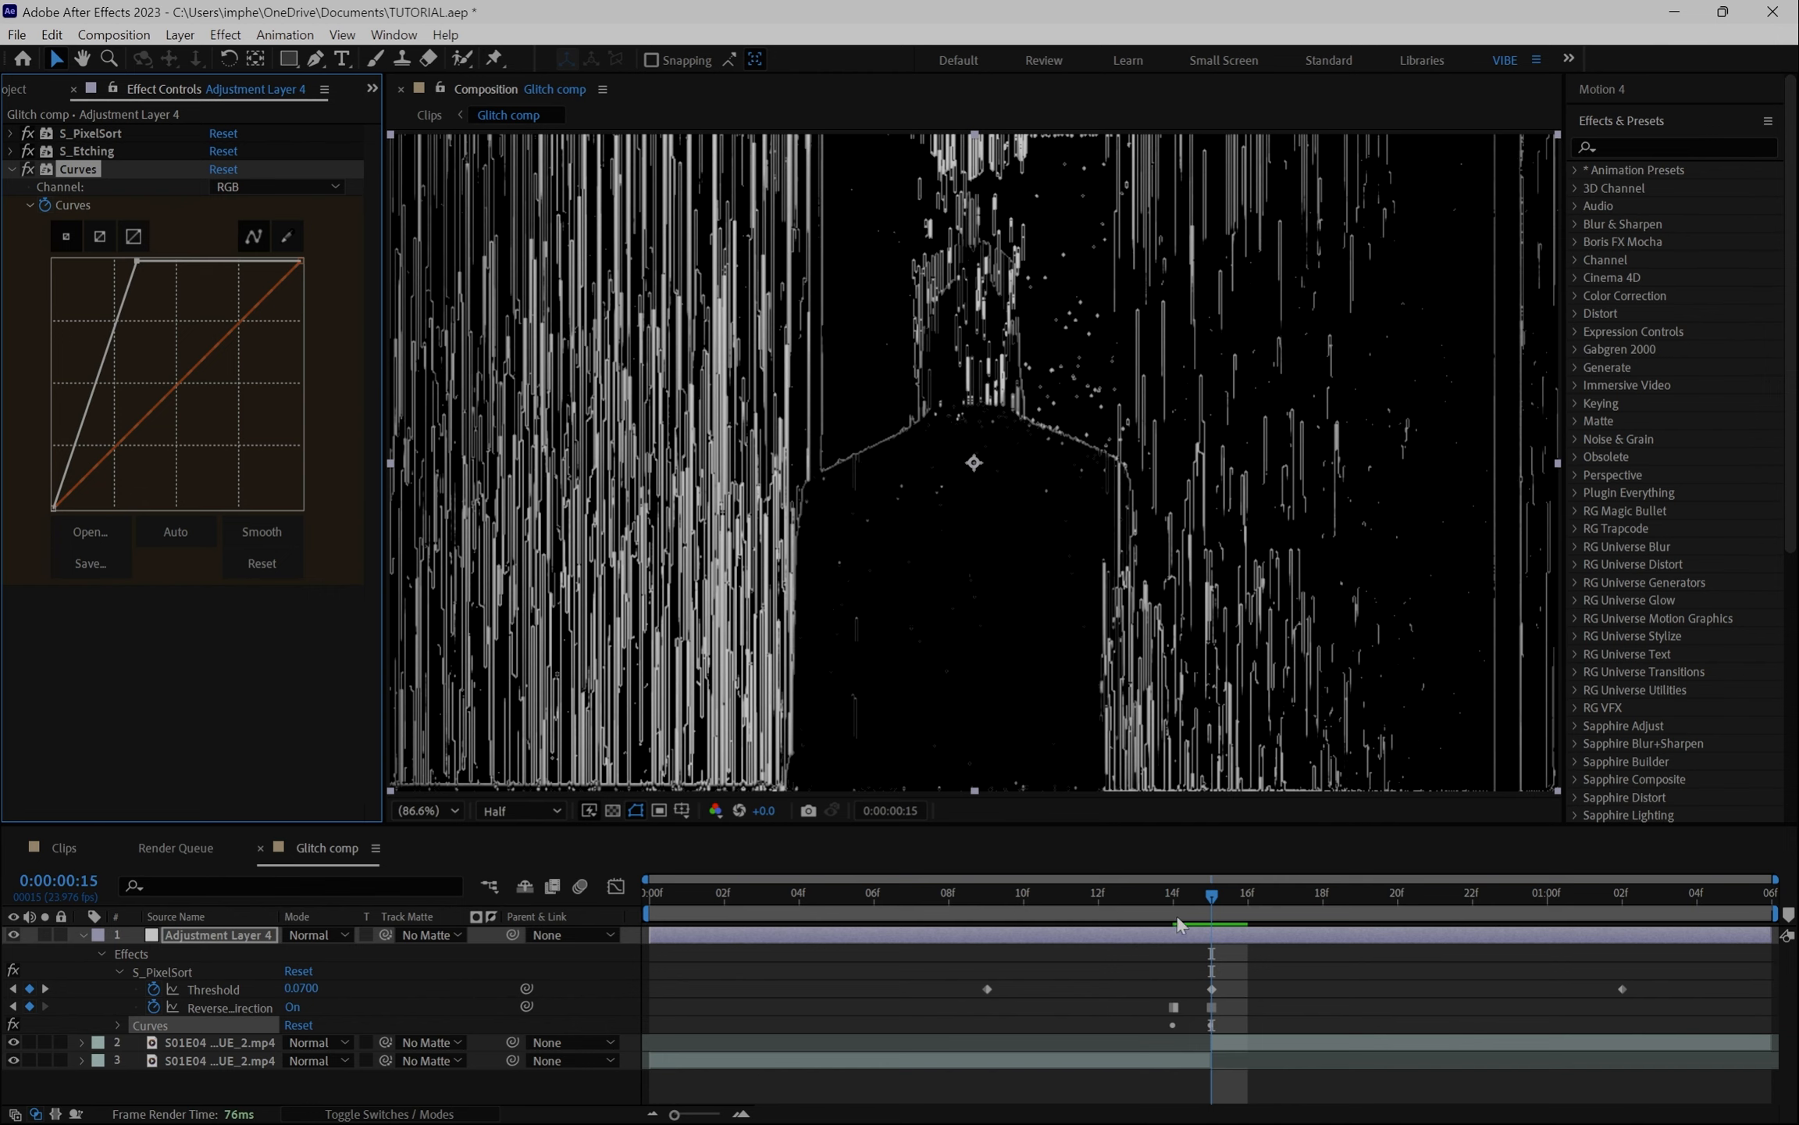
- Go back to frame 9 and apply the Colorama effect to the adjustment layer
{"action": "left_click_drag", "start_coordinate": [1172, 894], "coordinate": [988, 935]}
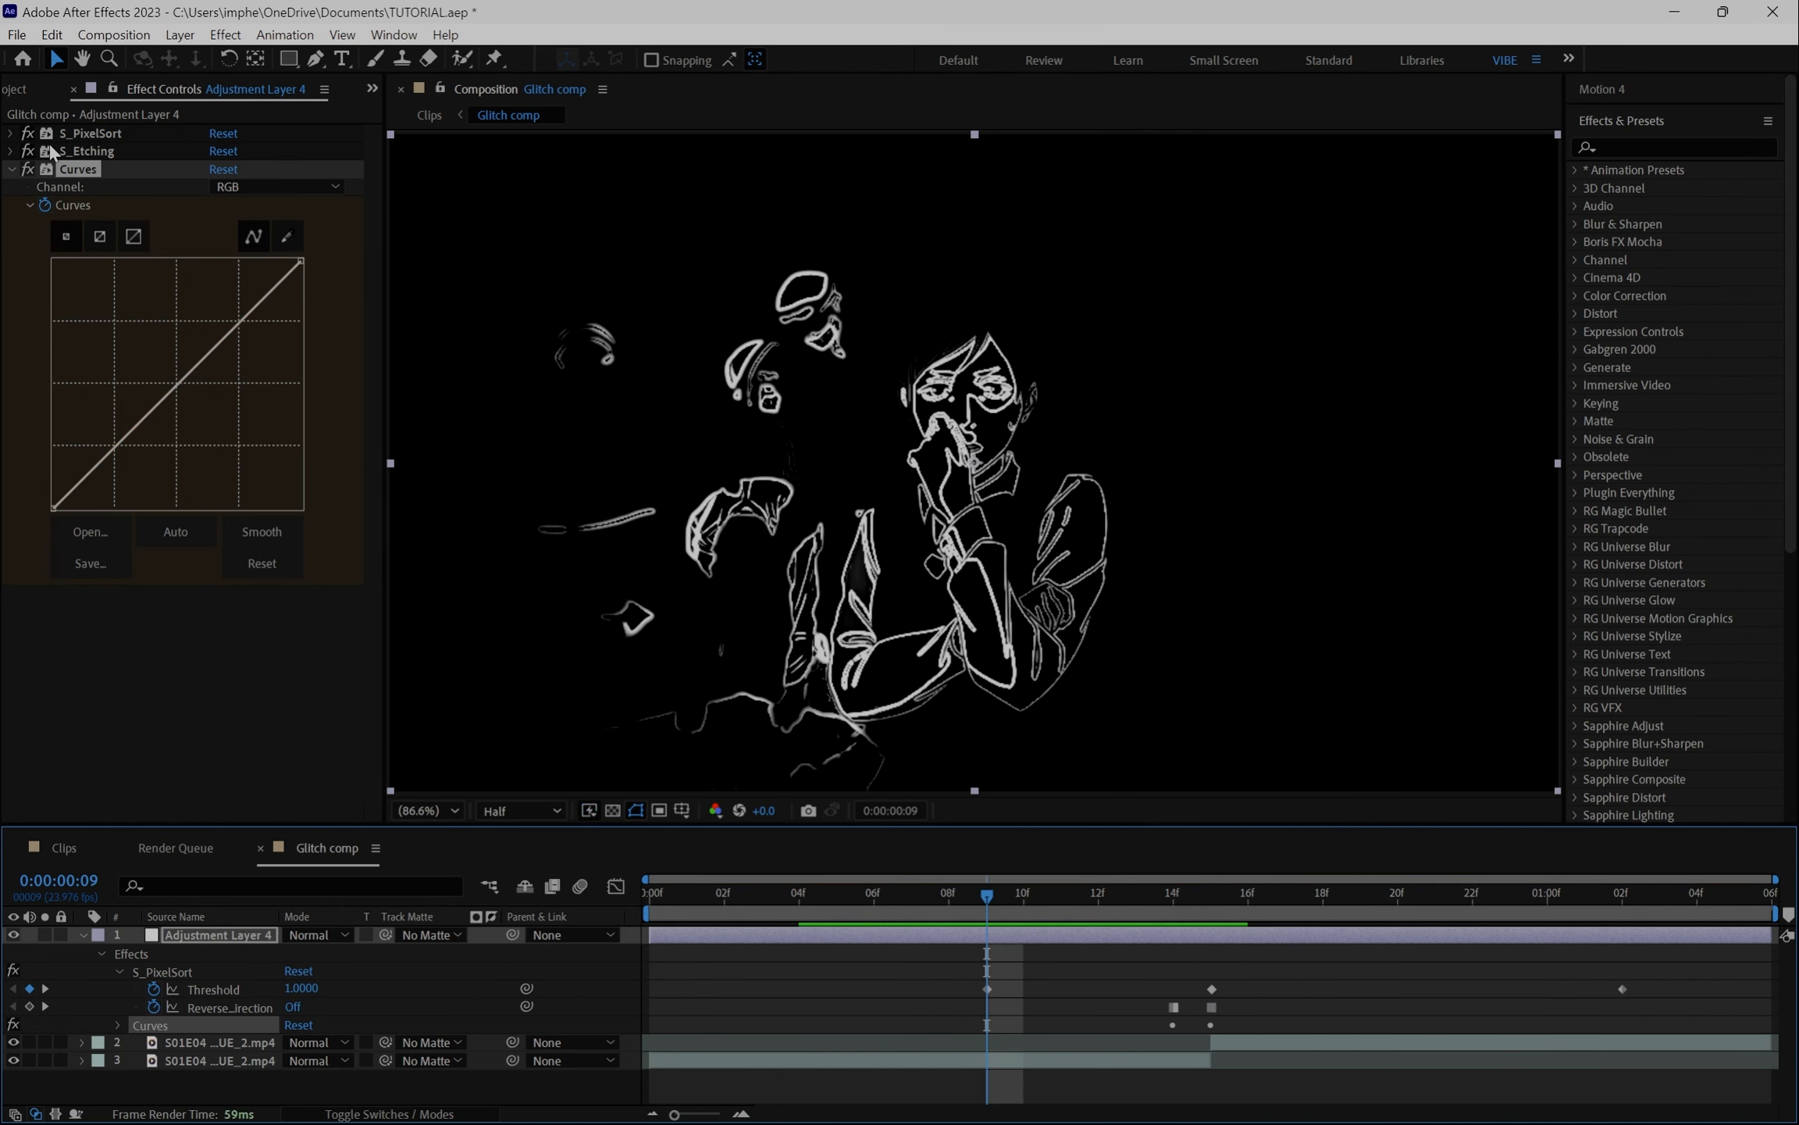
{"action": "left_click", "coordinate": [12, 168]}
{"action": "key", "text": "ctrl+space"}
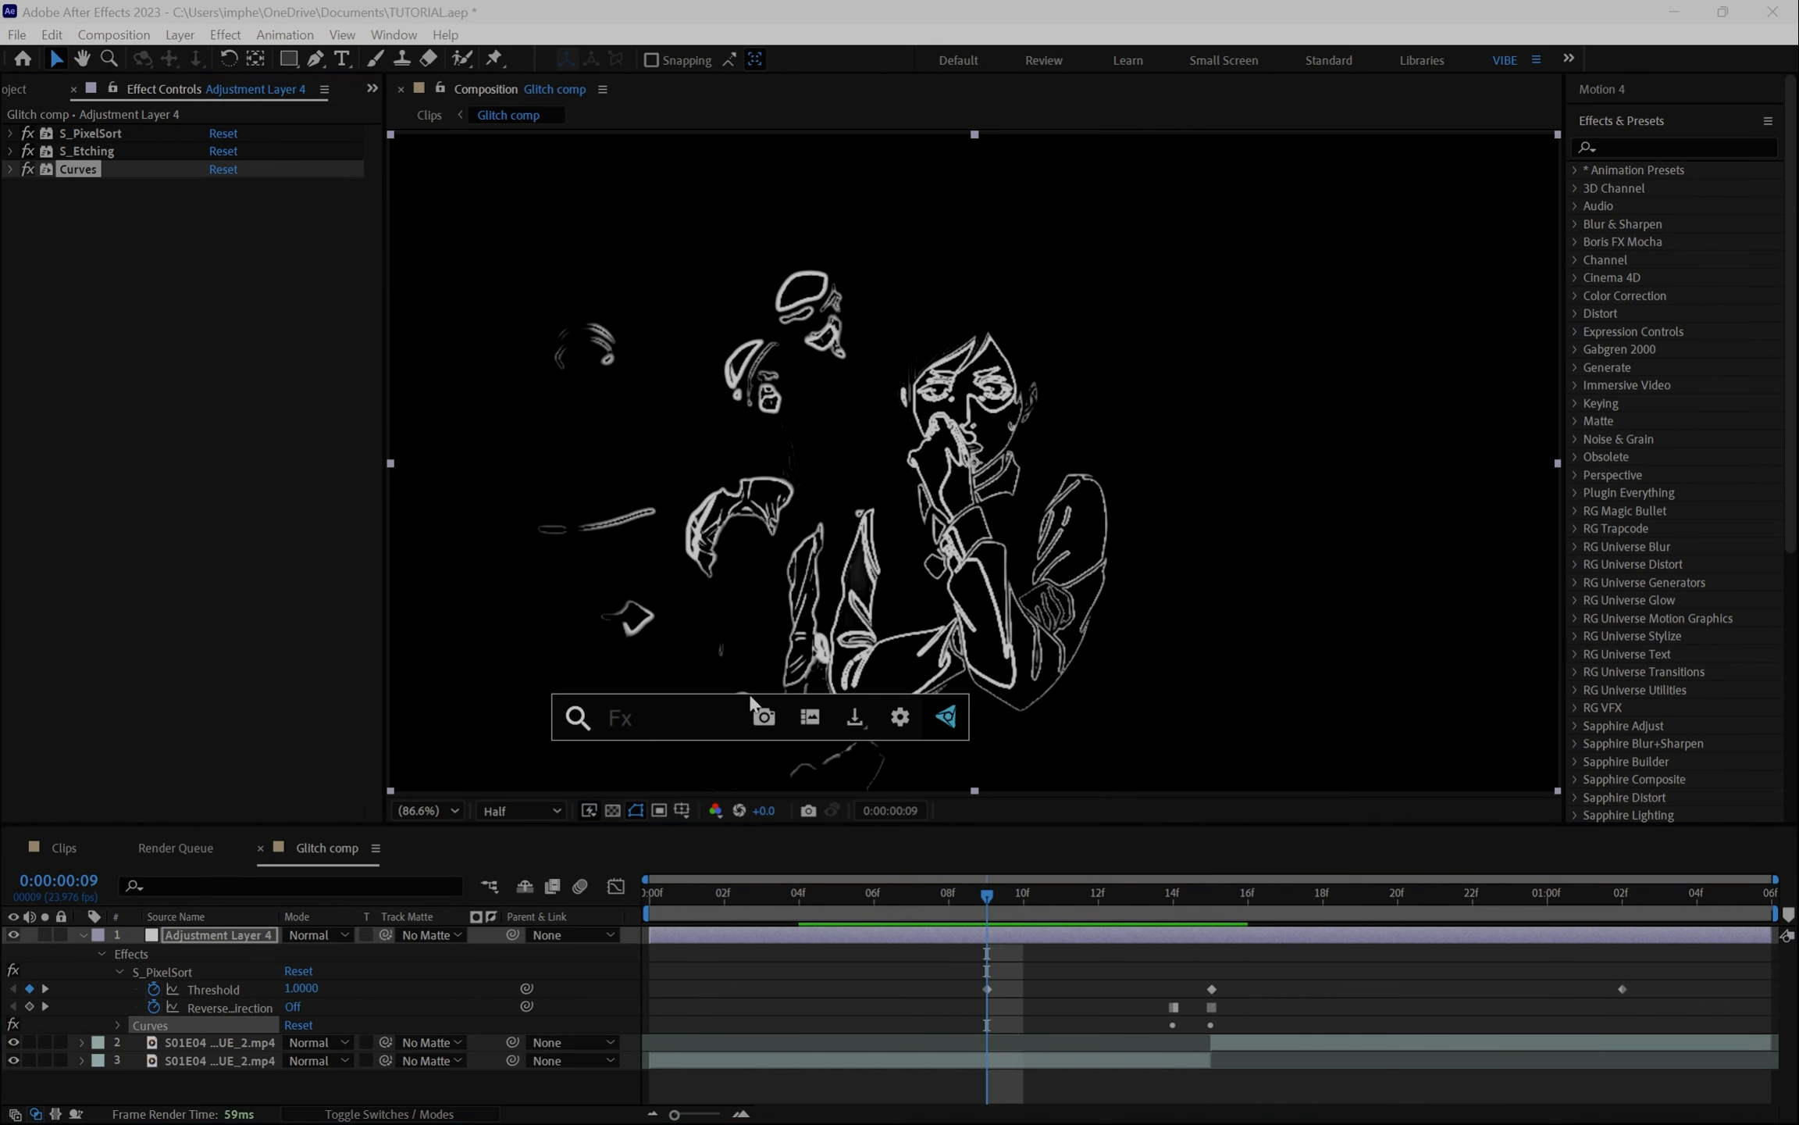
{"action": "type", "text": "color"}
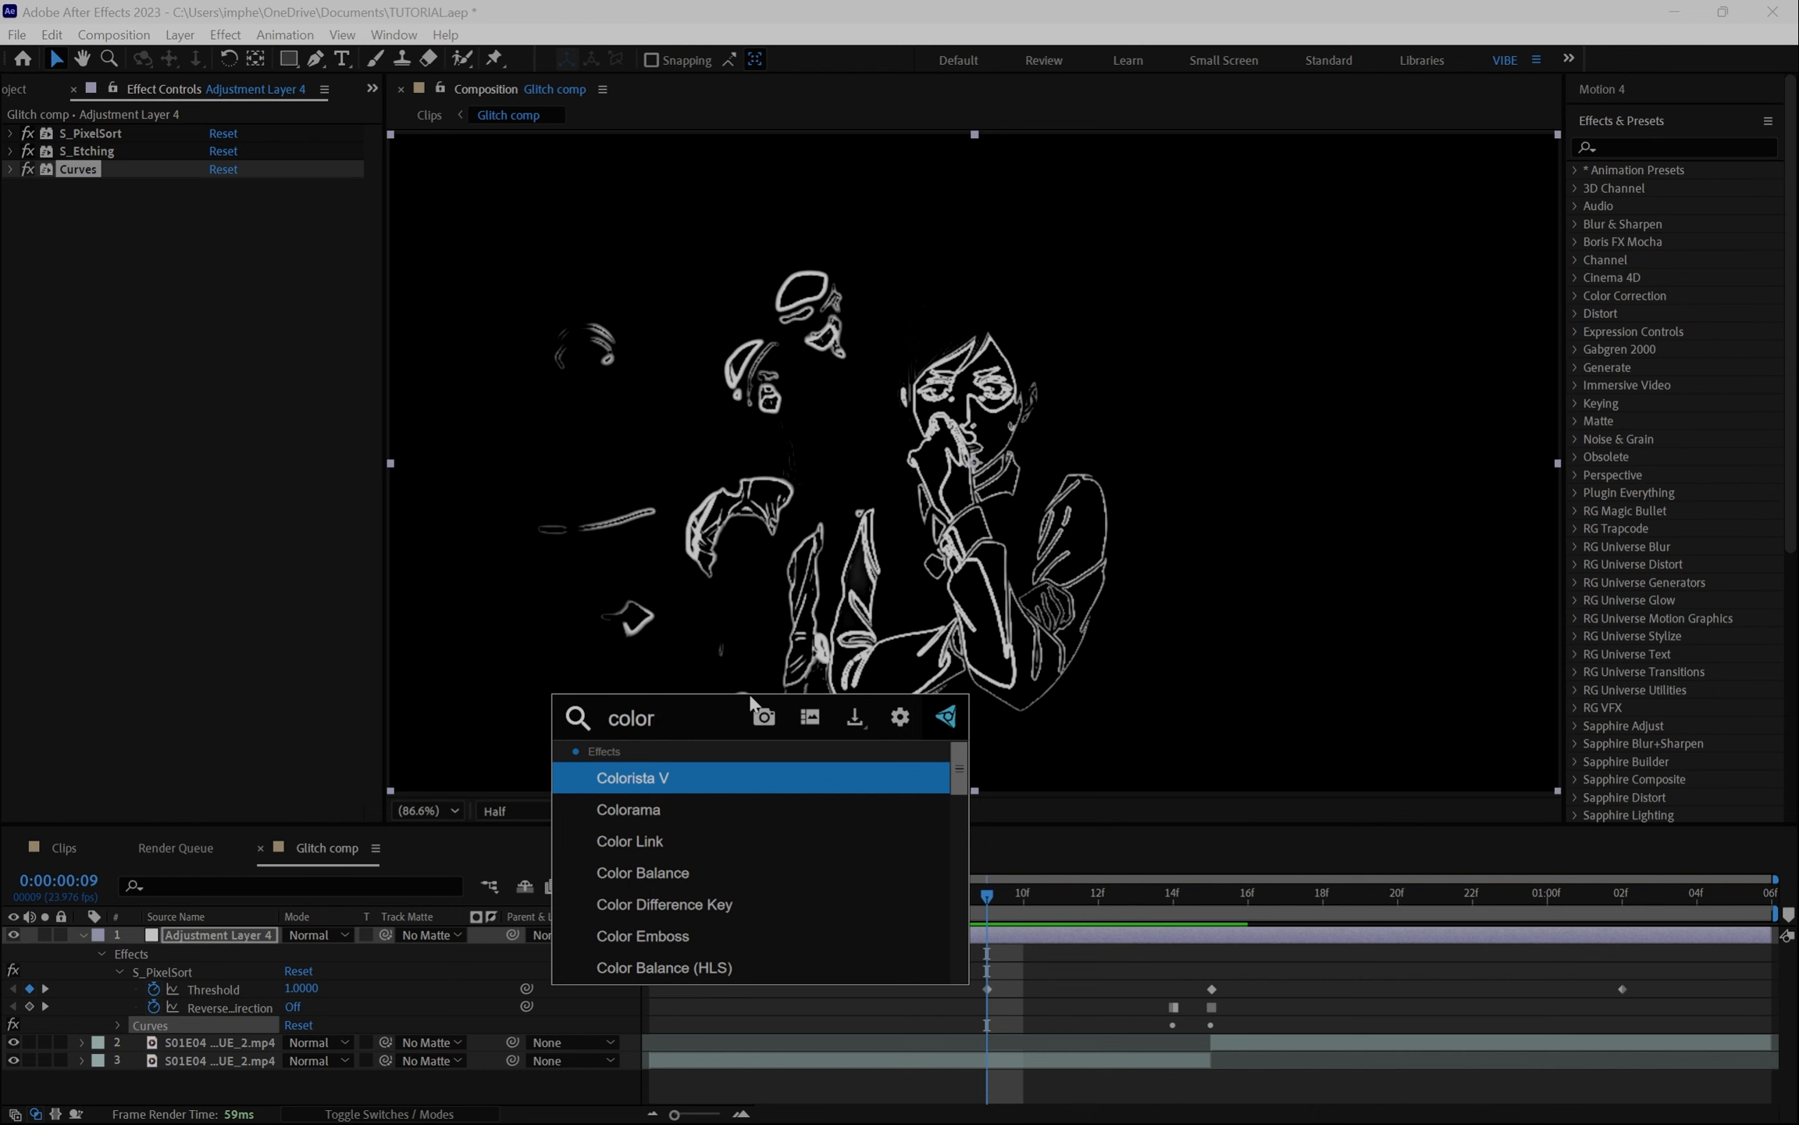
{"action": "left_click", "coordinate": [715, 812]}
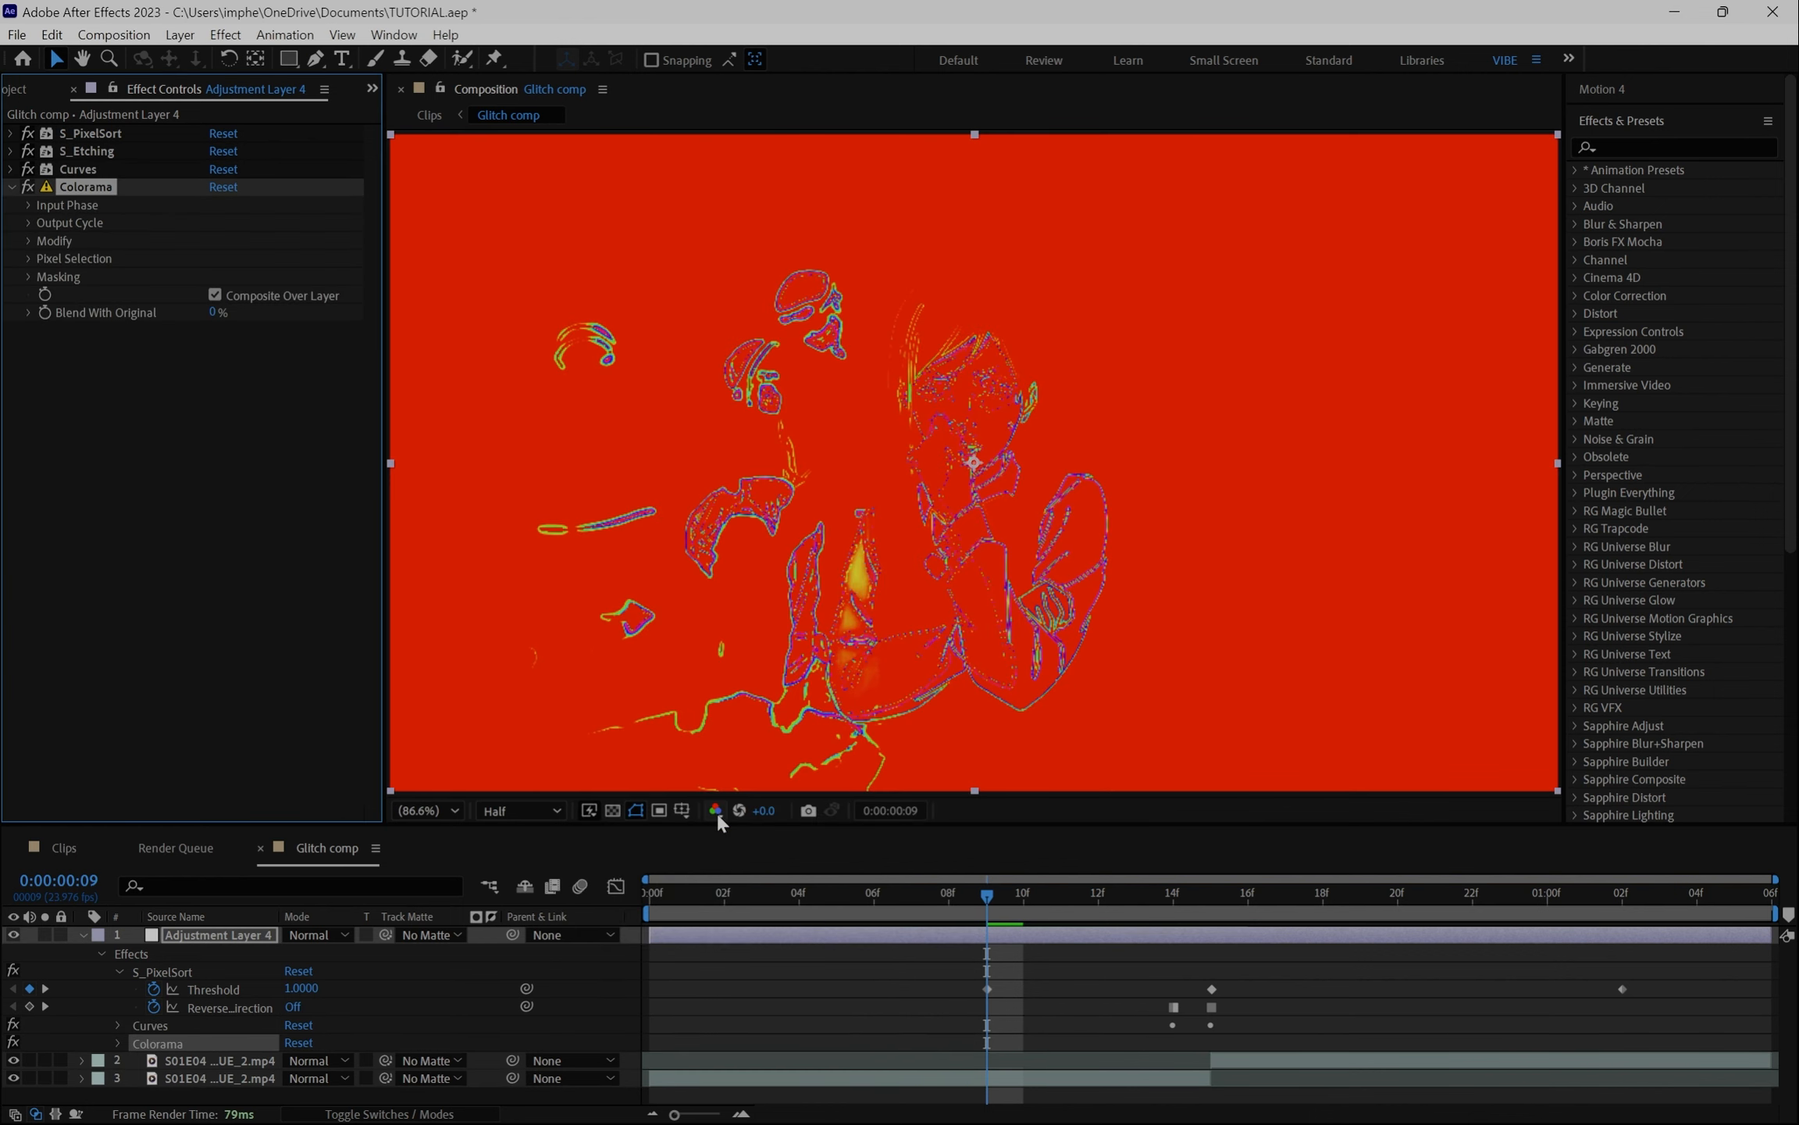
- In Colorama's Output Cycle, slide the alpha ramp marker fully left and move a wheel arrow to the top for magenta outlines
{"action": "left_click", "coordinate": [31, 224]}
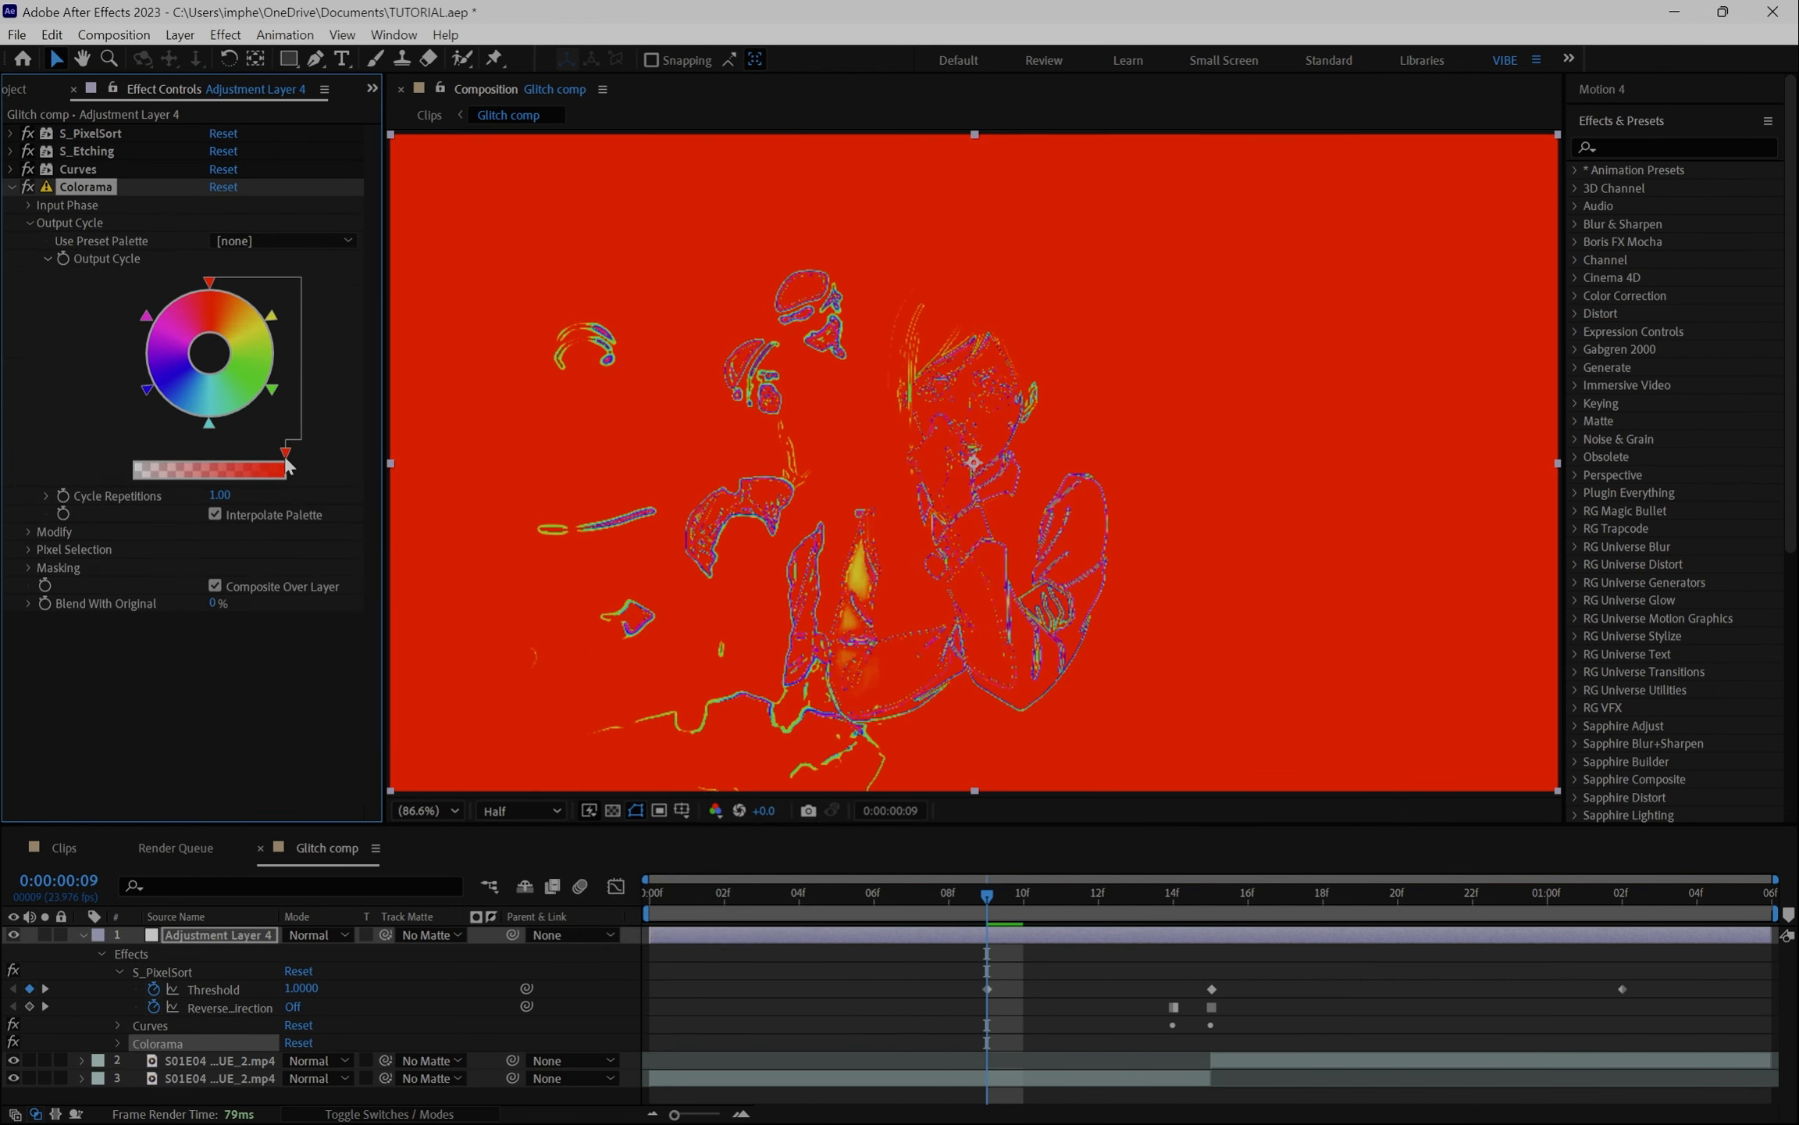
{"action": "left_click_drag", "start_coordinate": [286, 459], "coordinate": [133, 459]}
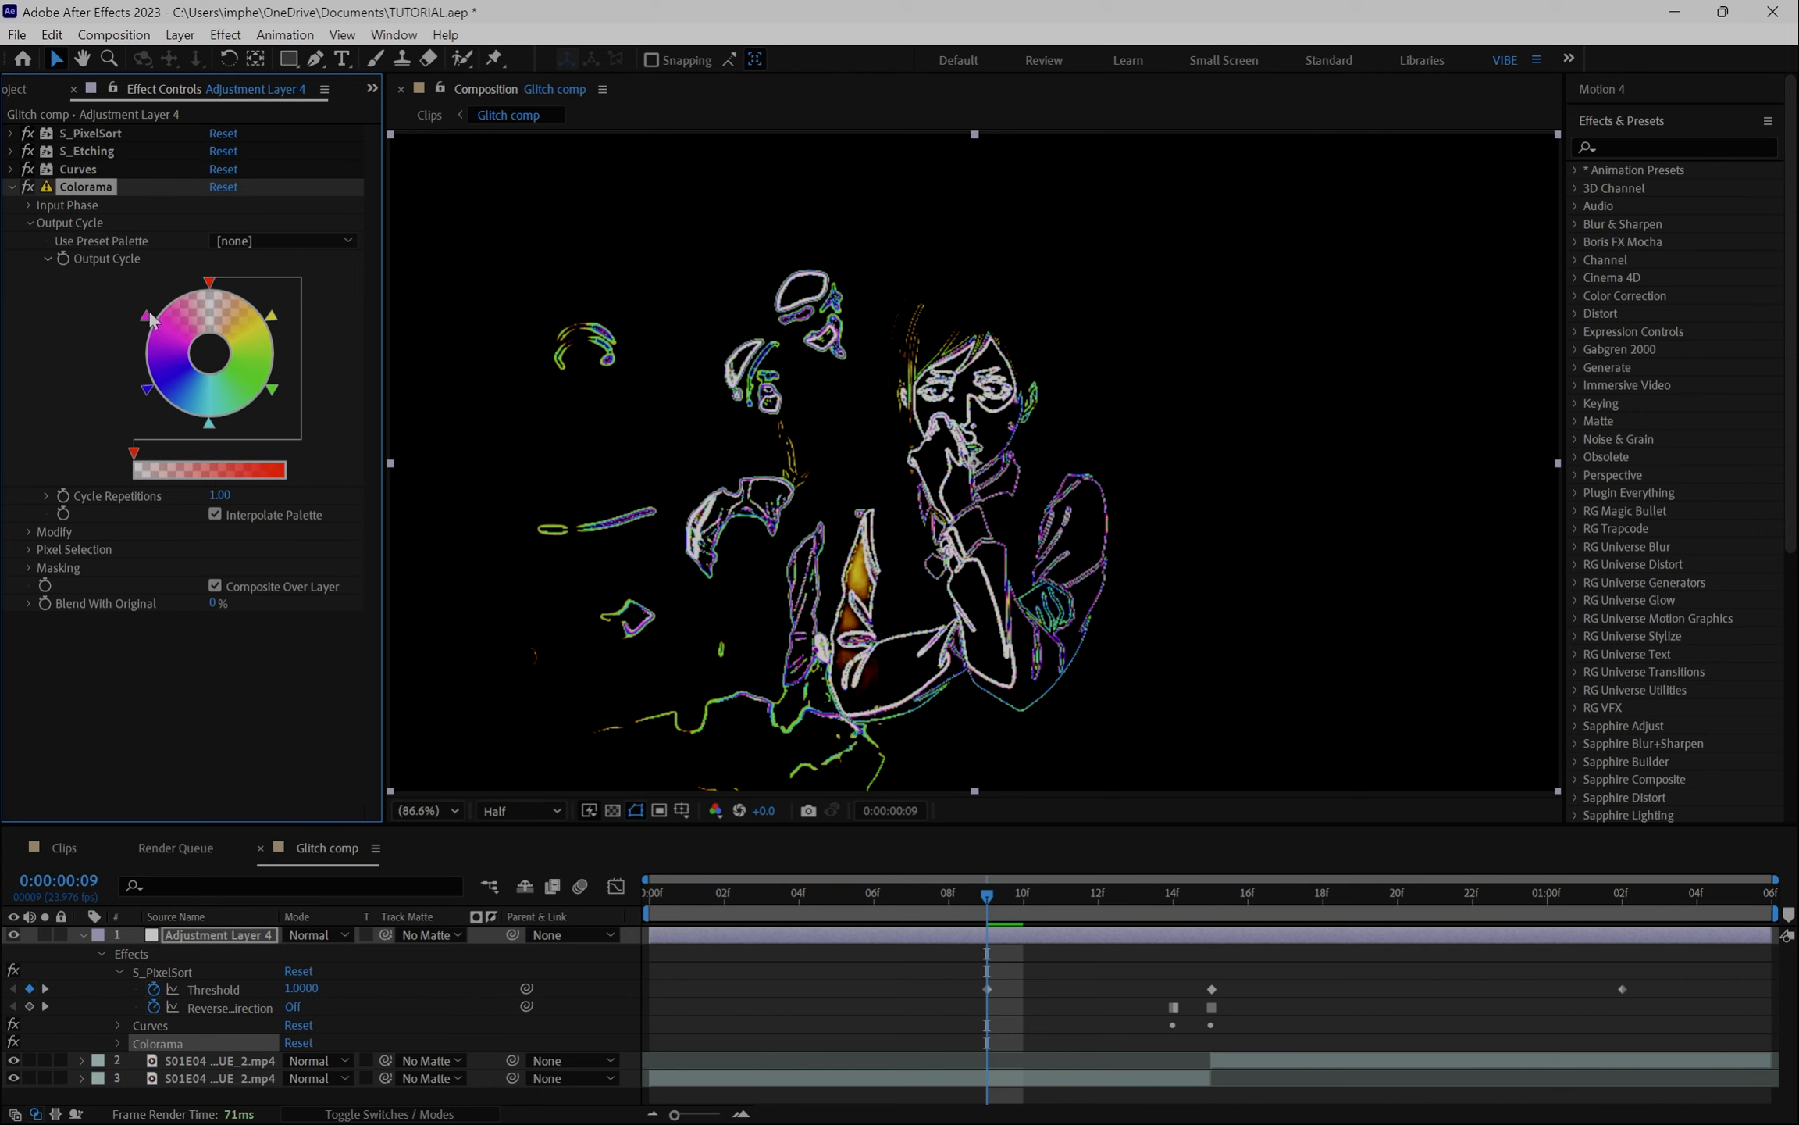
{"action": "left_click_drag", "start_coordinate": [153, 320], "coordinate": [211, 271]}
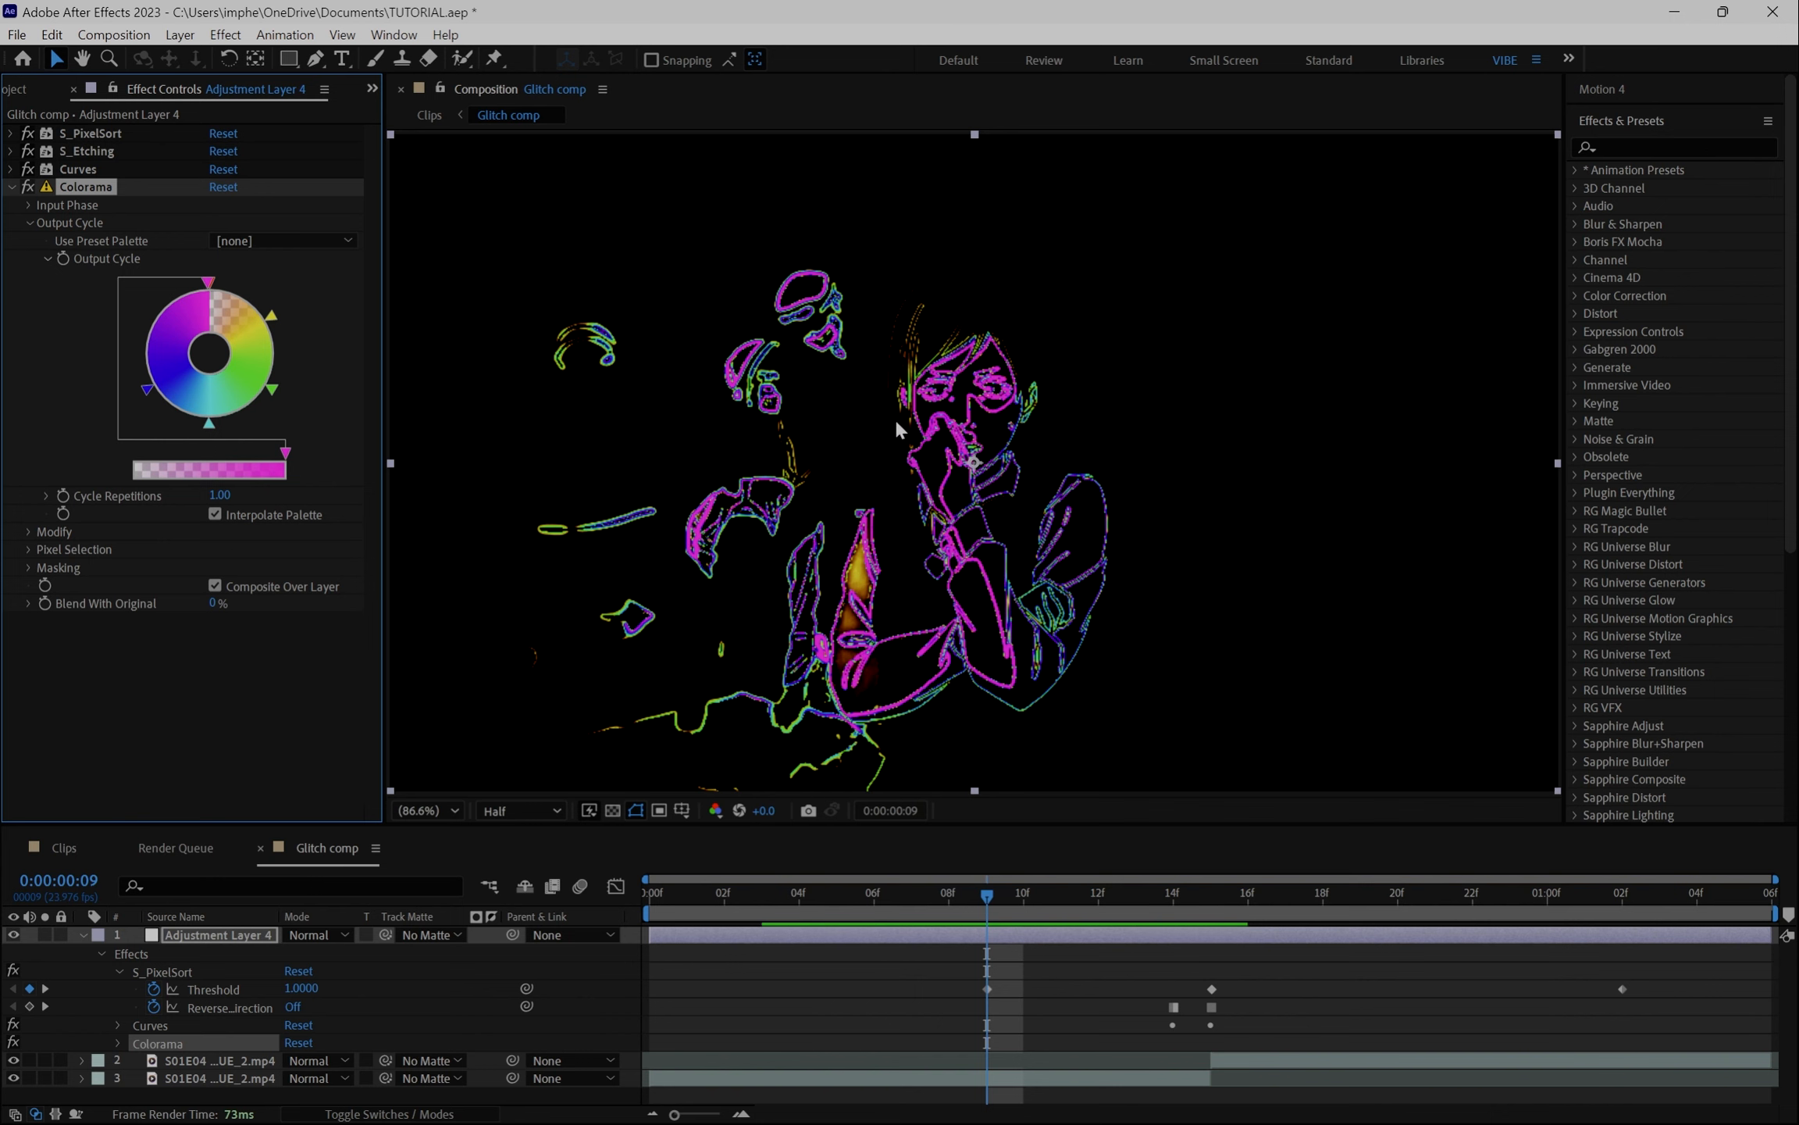
{"action": "key", "text": "period"}
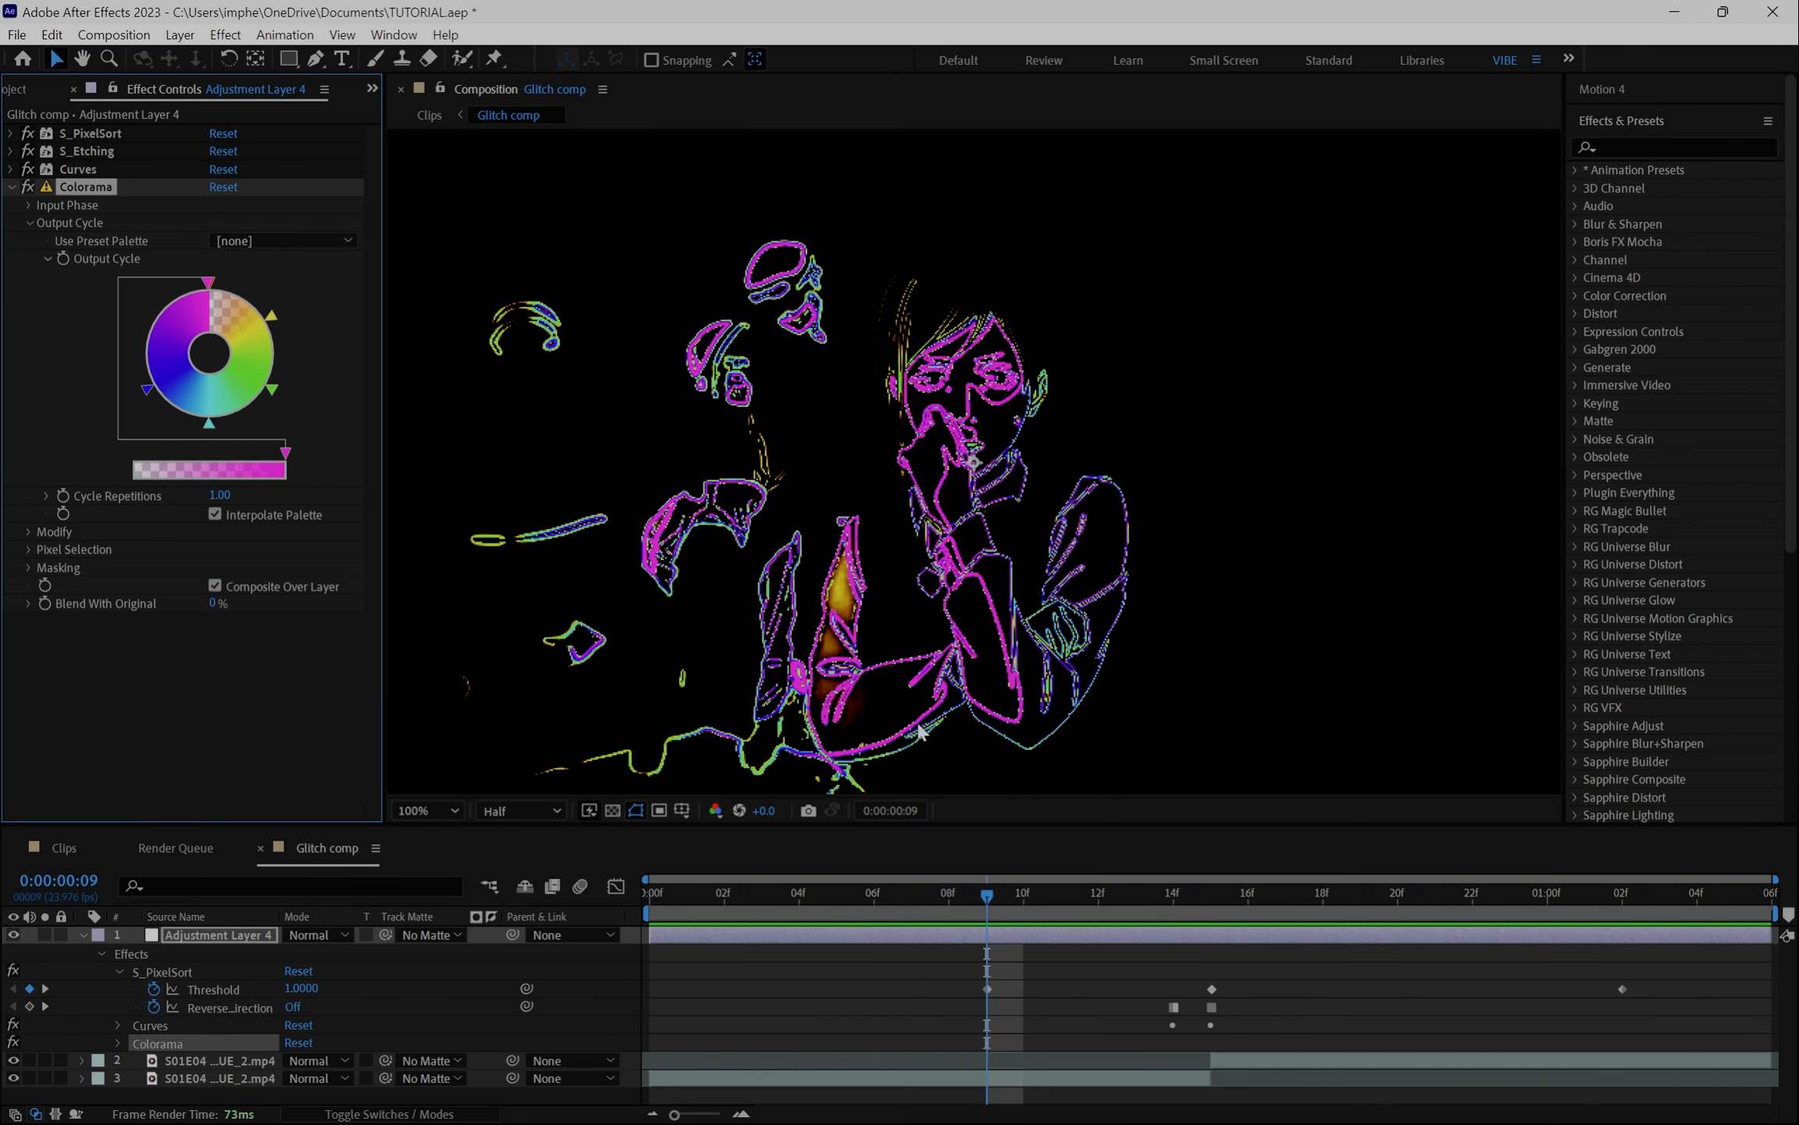
- Recolour the upper-right Colorama Output Cycle arrow to purple
{"action": "key", "text": "comma"}
{"action": "key", "text": "comma"}
{"action": "left_click", "coordinate": [414, 812]}
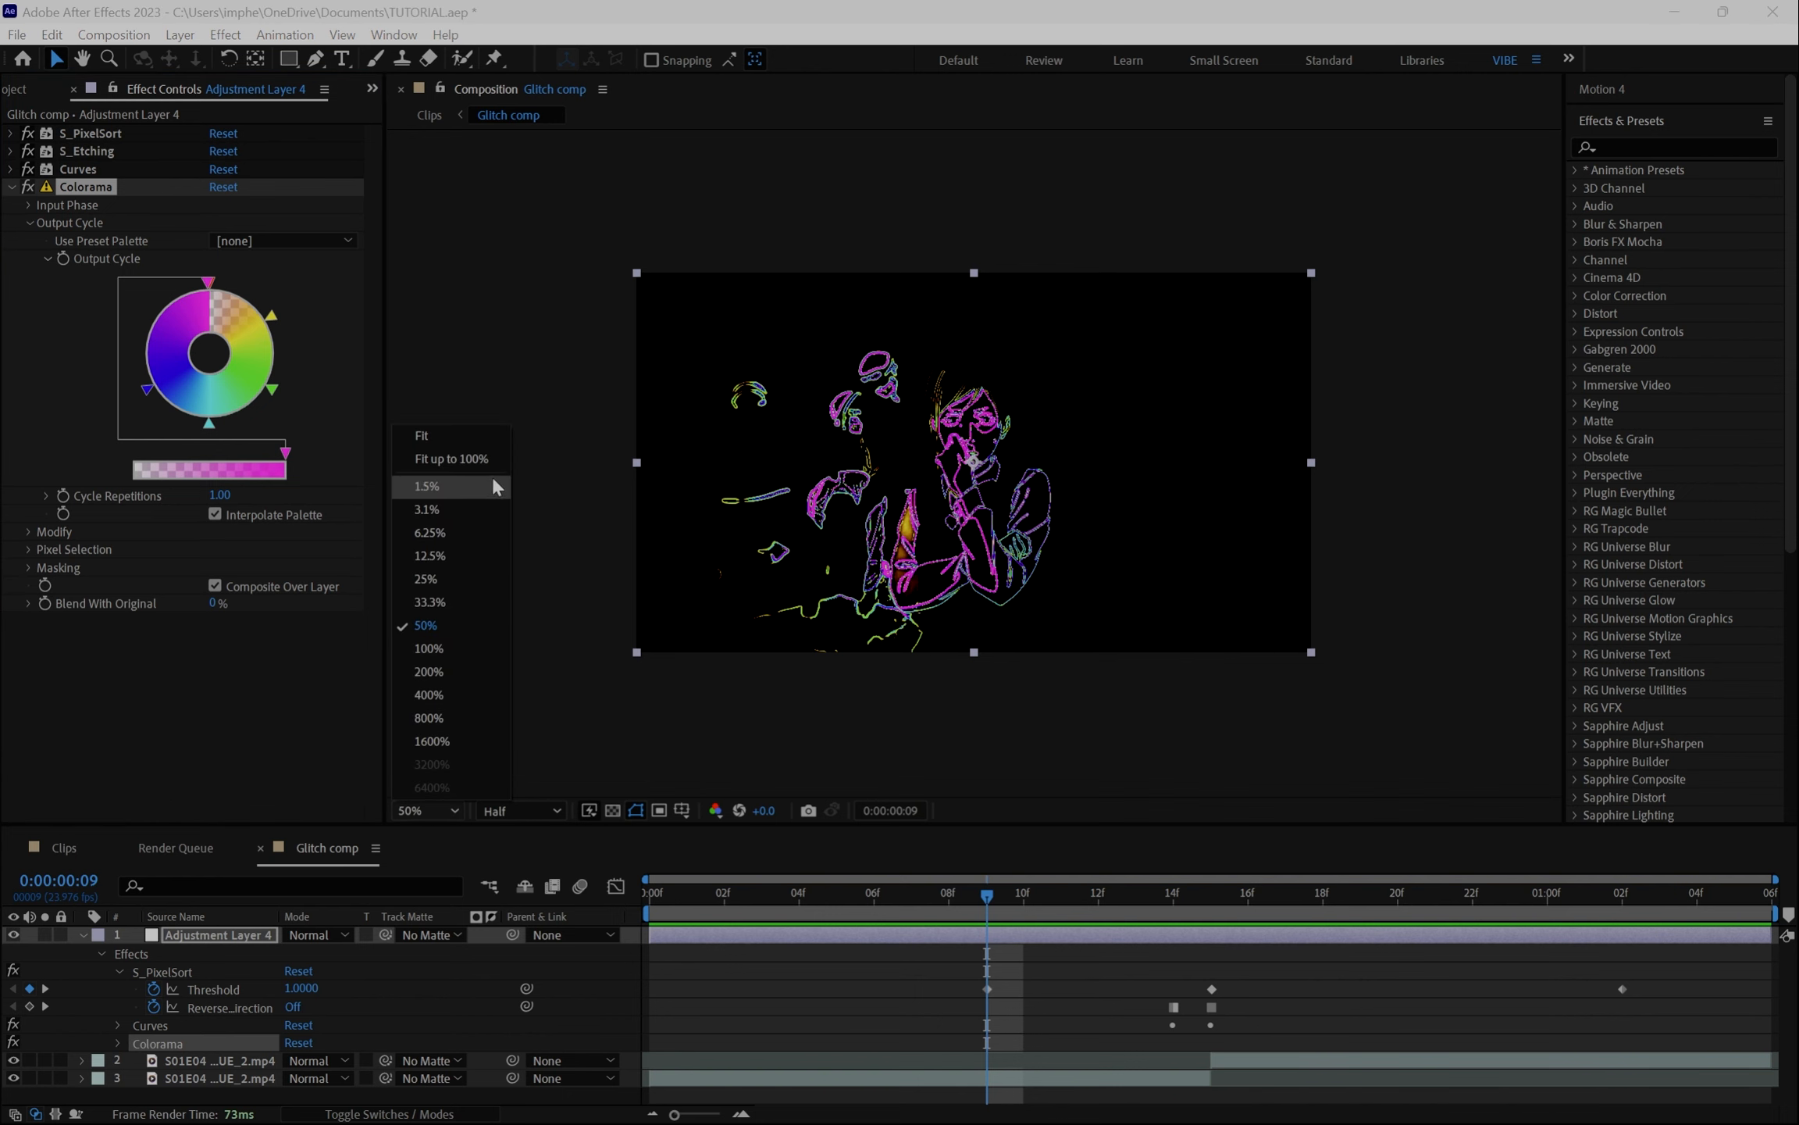
{"action": "left_click", "coordinate": [493, 459]}
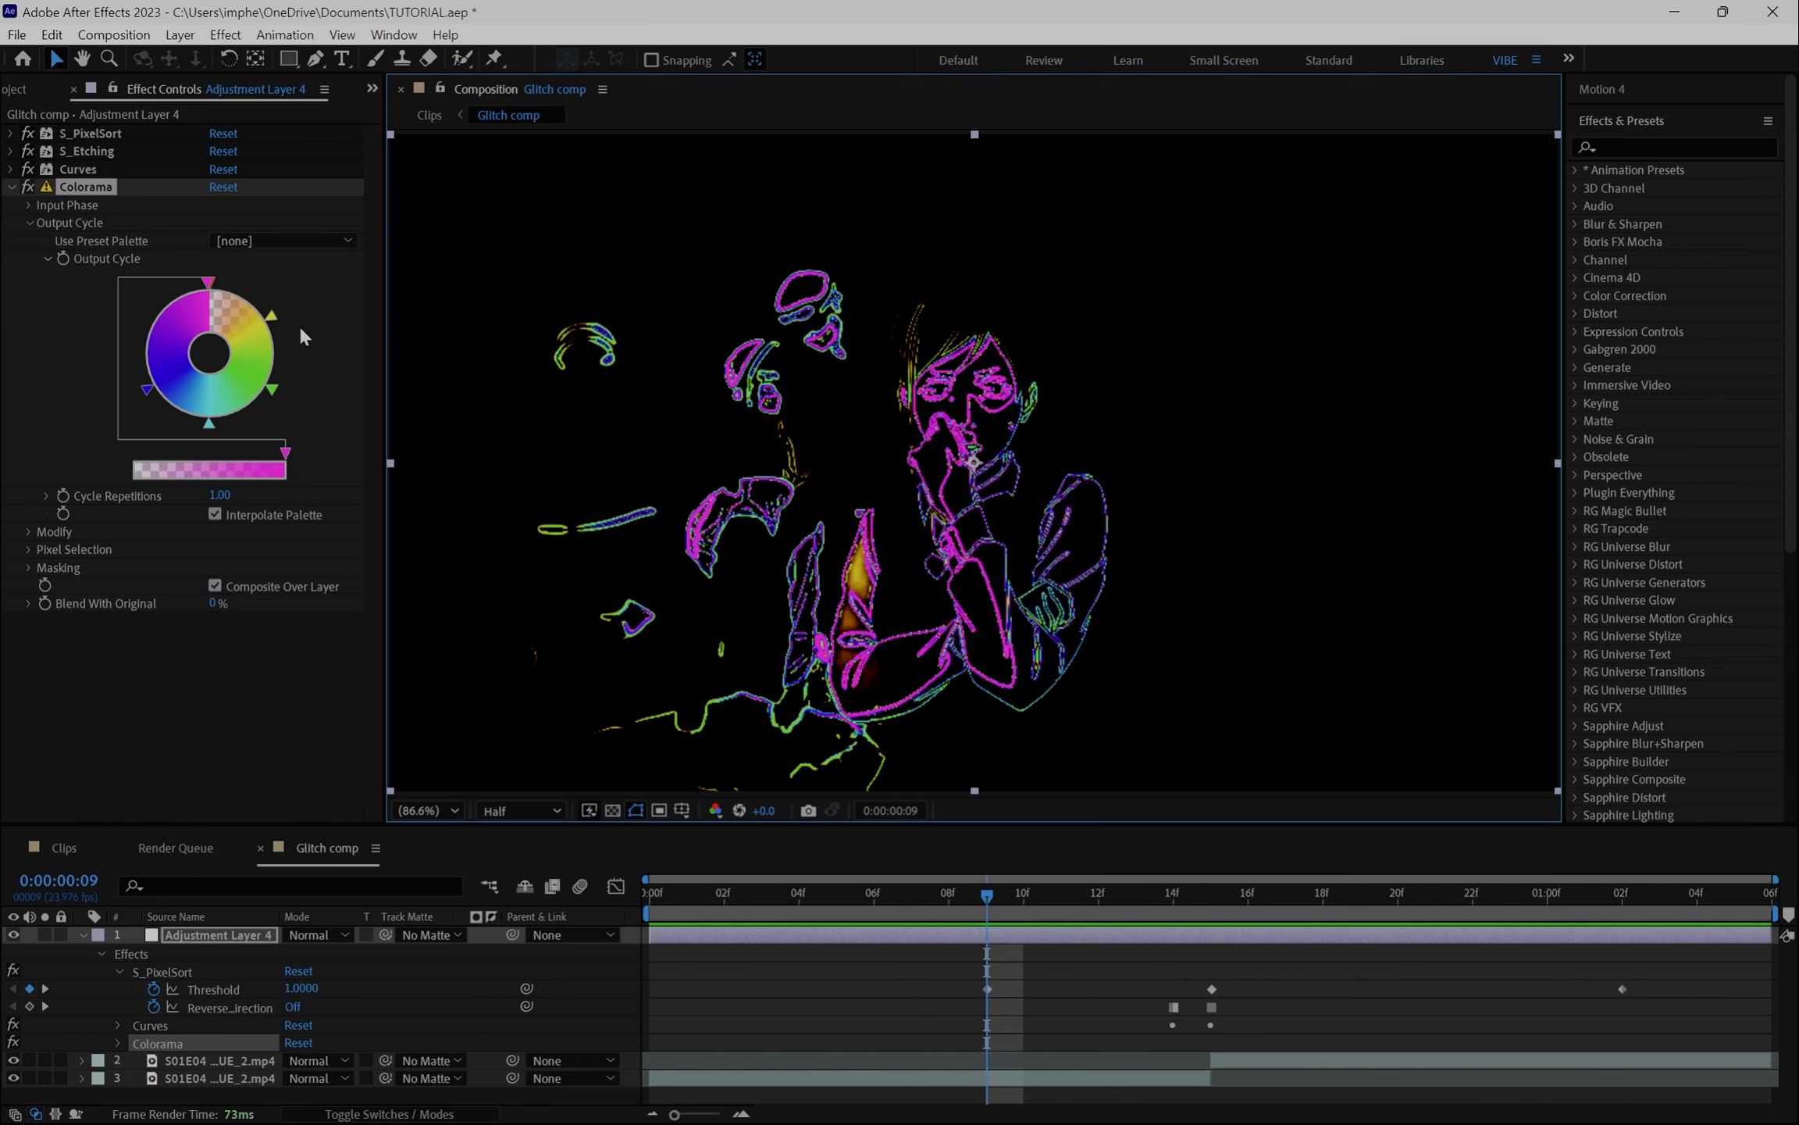
{"action": "double_click", "coordinate": [275, 318]}
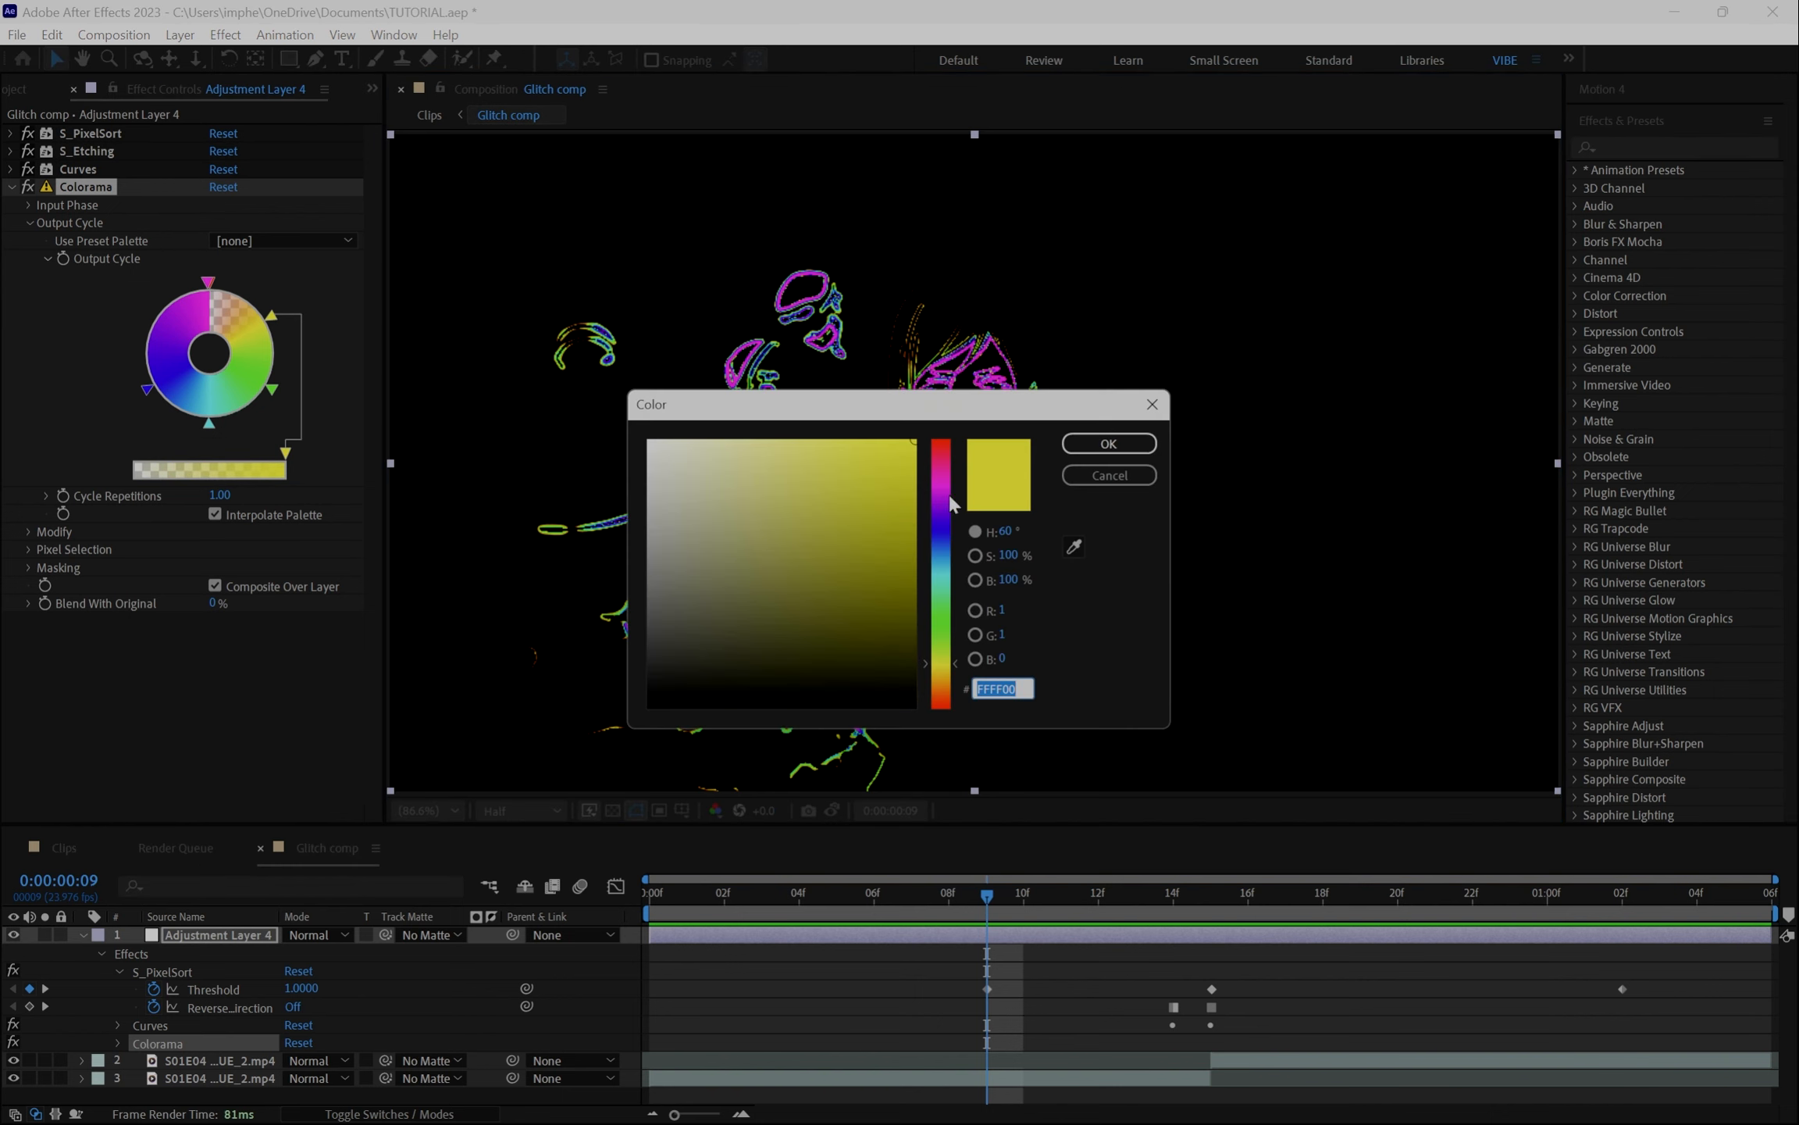
{"action": "left_click", "coordinate": [950, 496]}
{"action": "left_click", "coordinate": [1137, 445]}
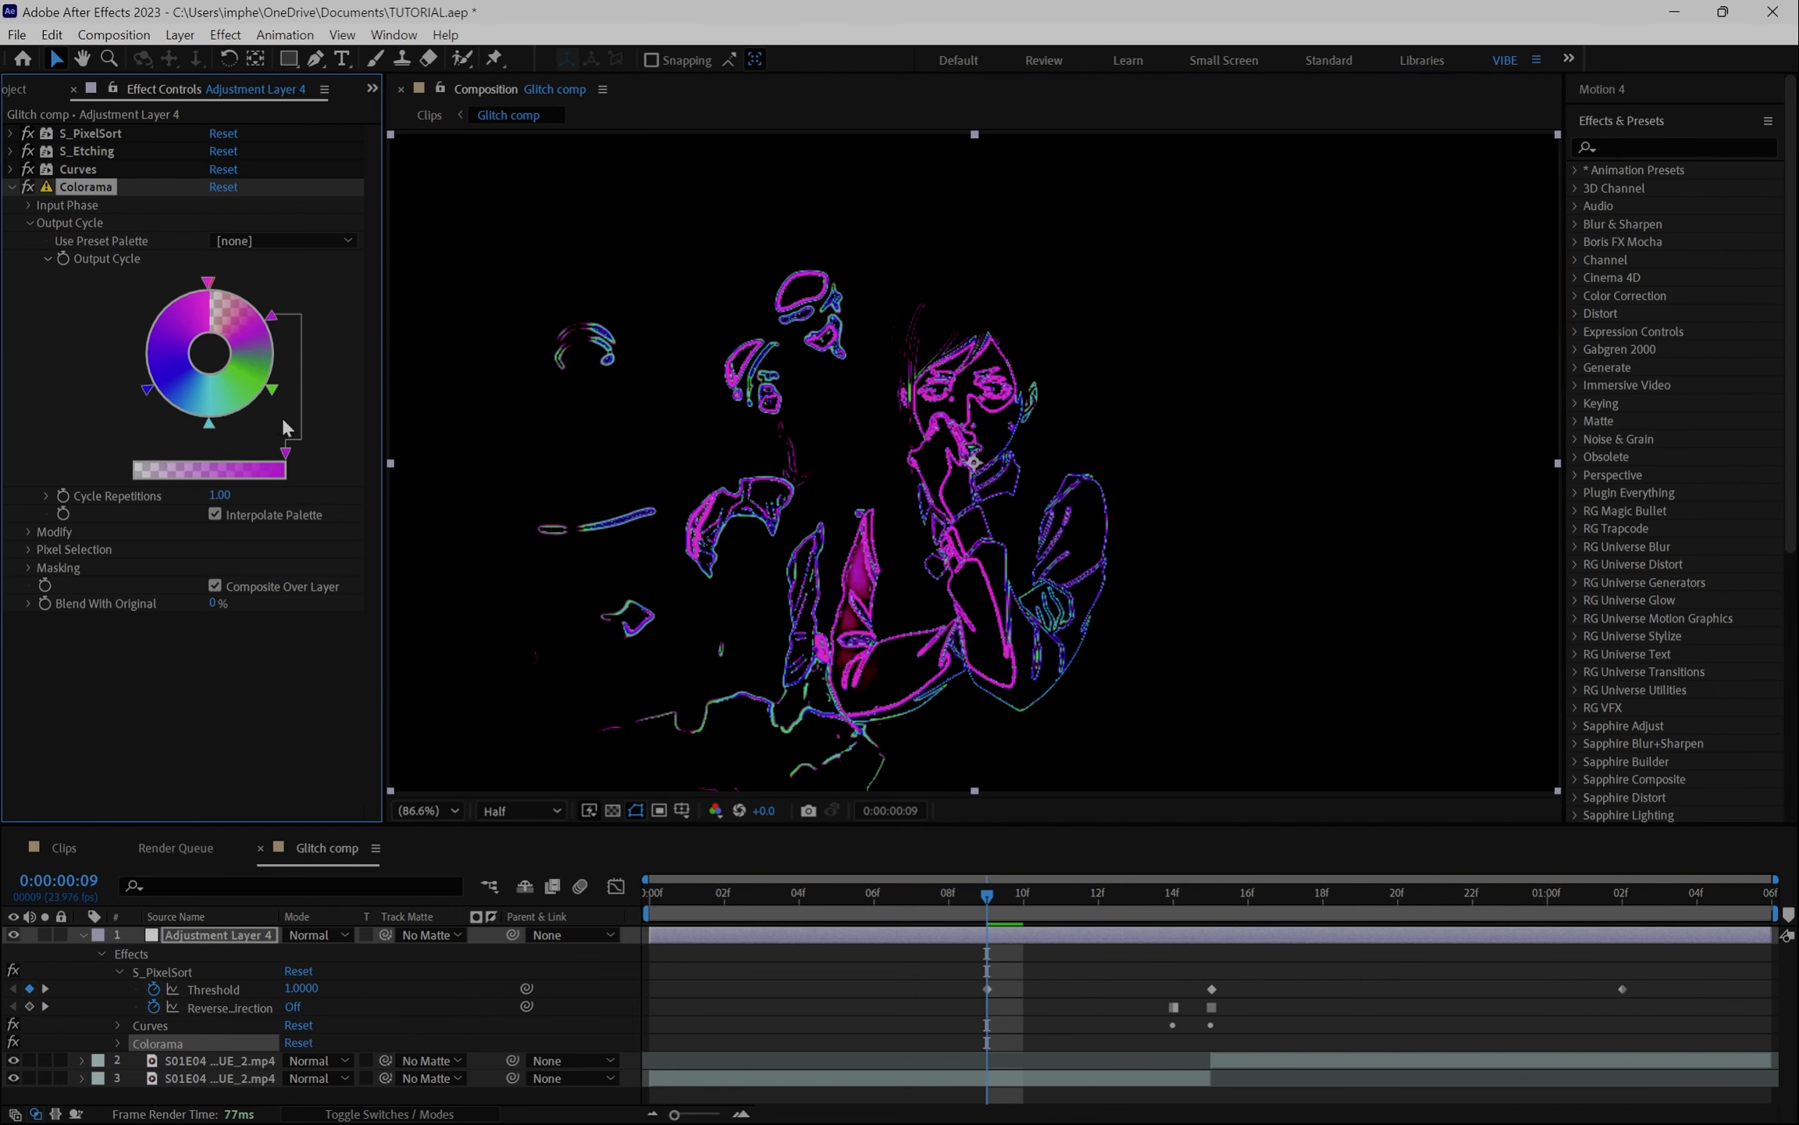
{"action": "double_click", "coordinate": [277, 319]}
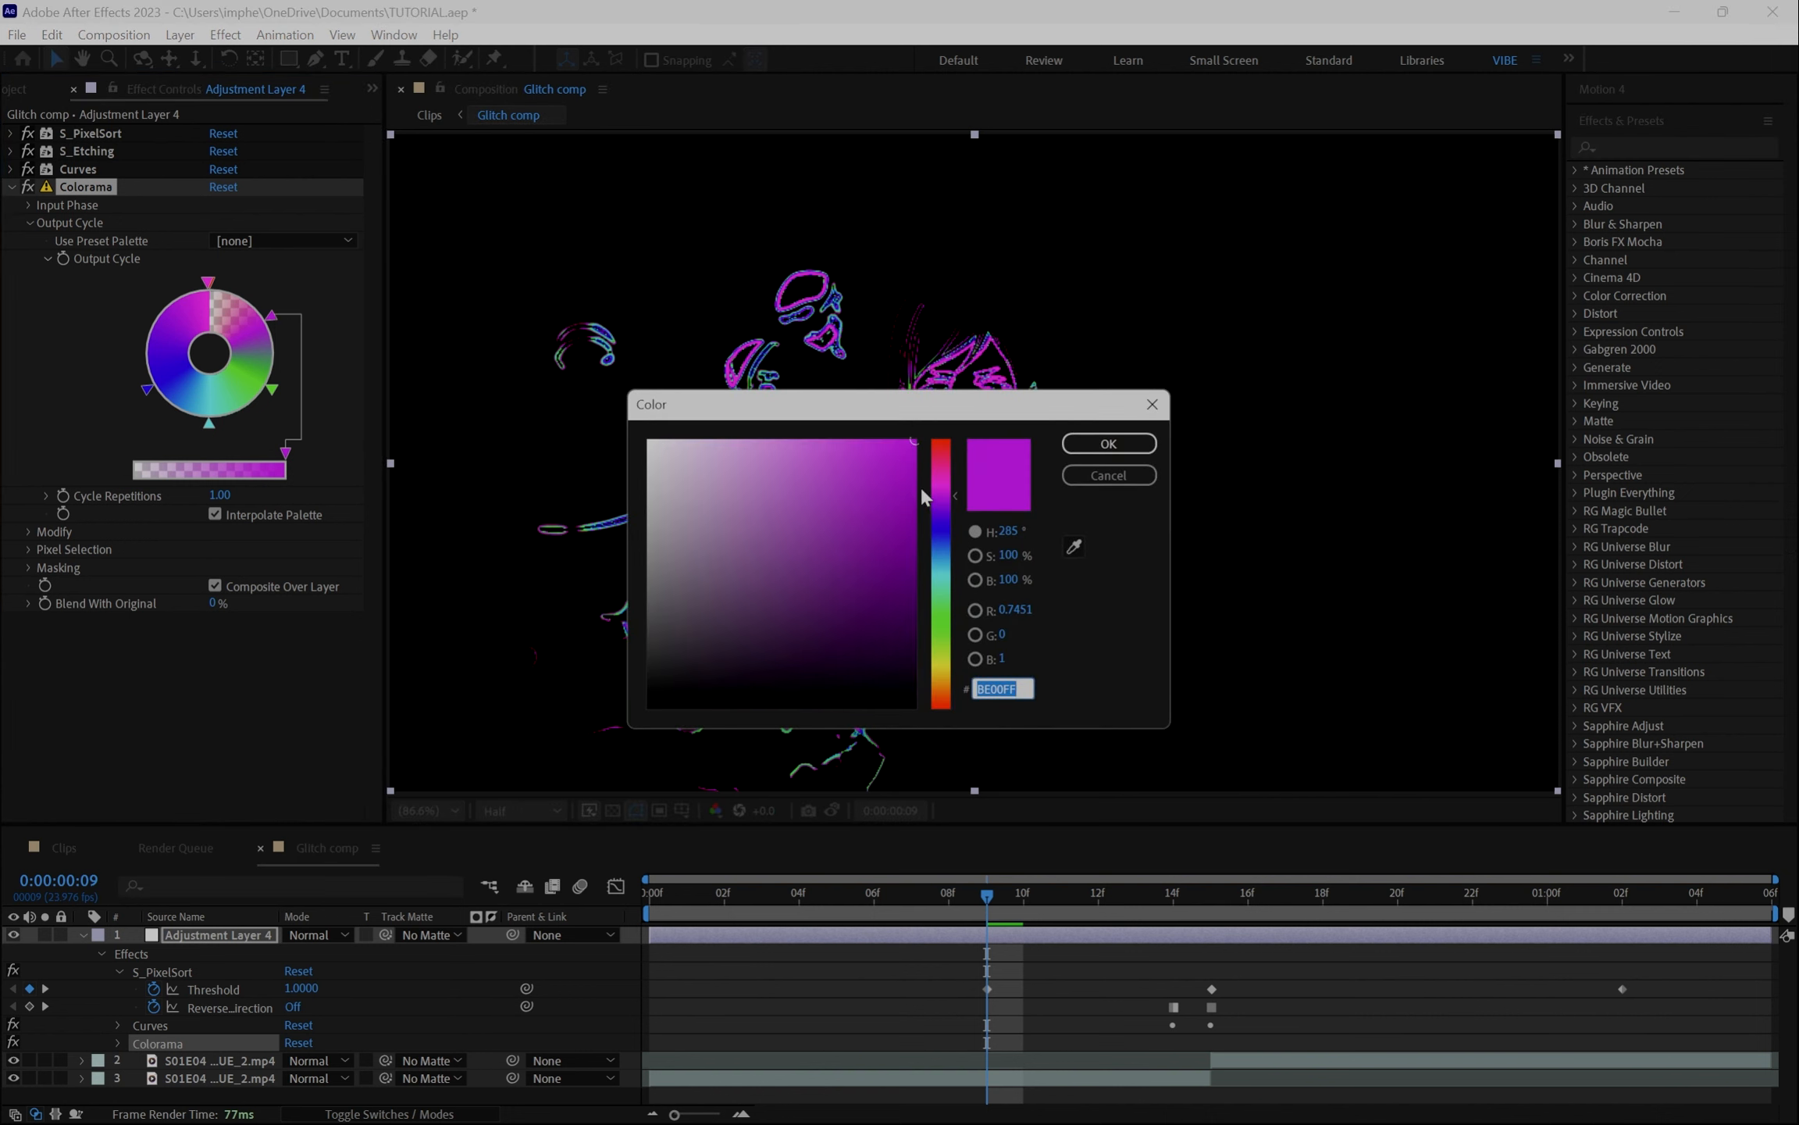
{"action": "left_click", "coordinate": [948, 501]}
{"action": "left_click", "coordinate": [1108, 443]}
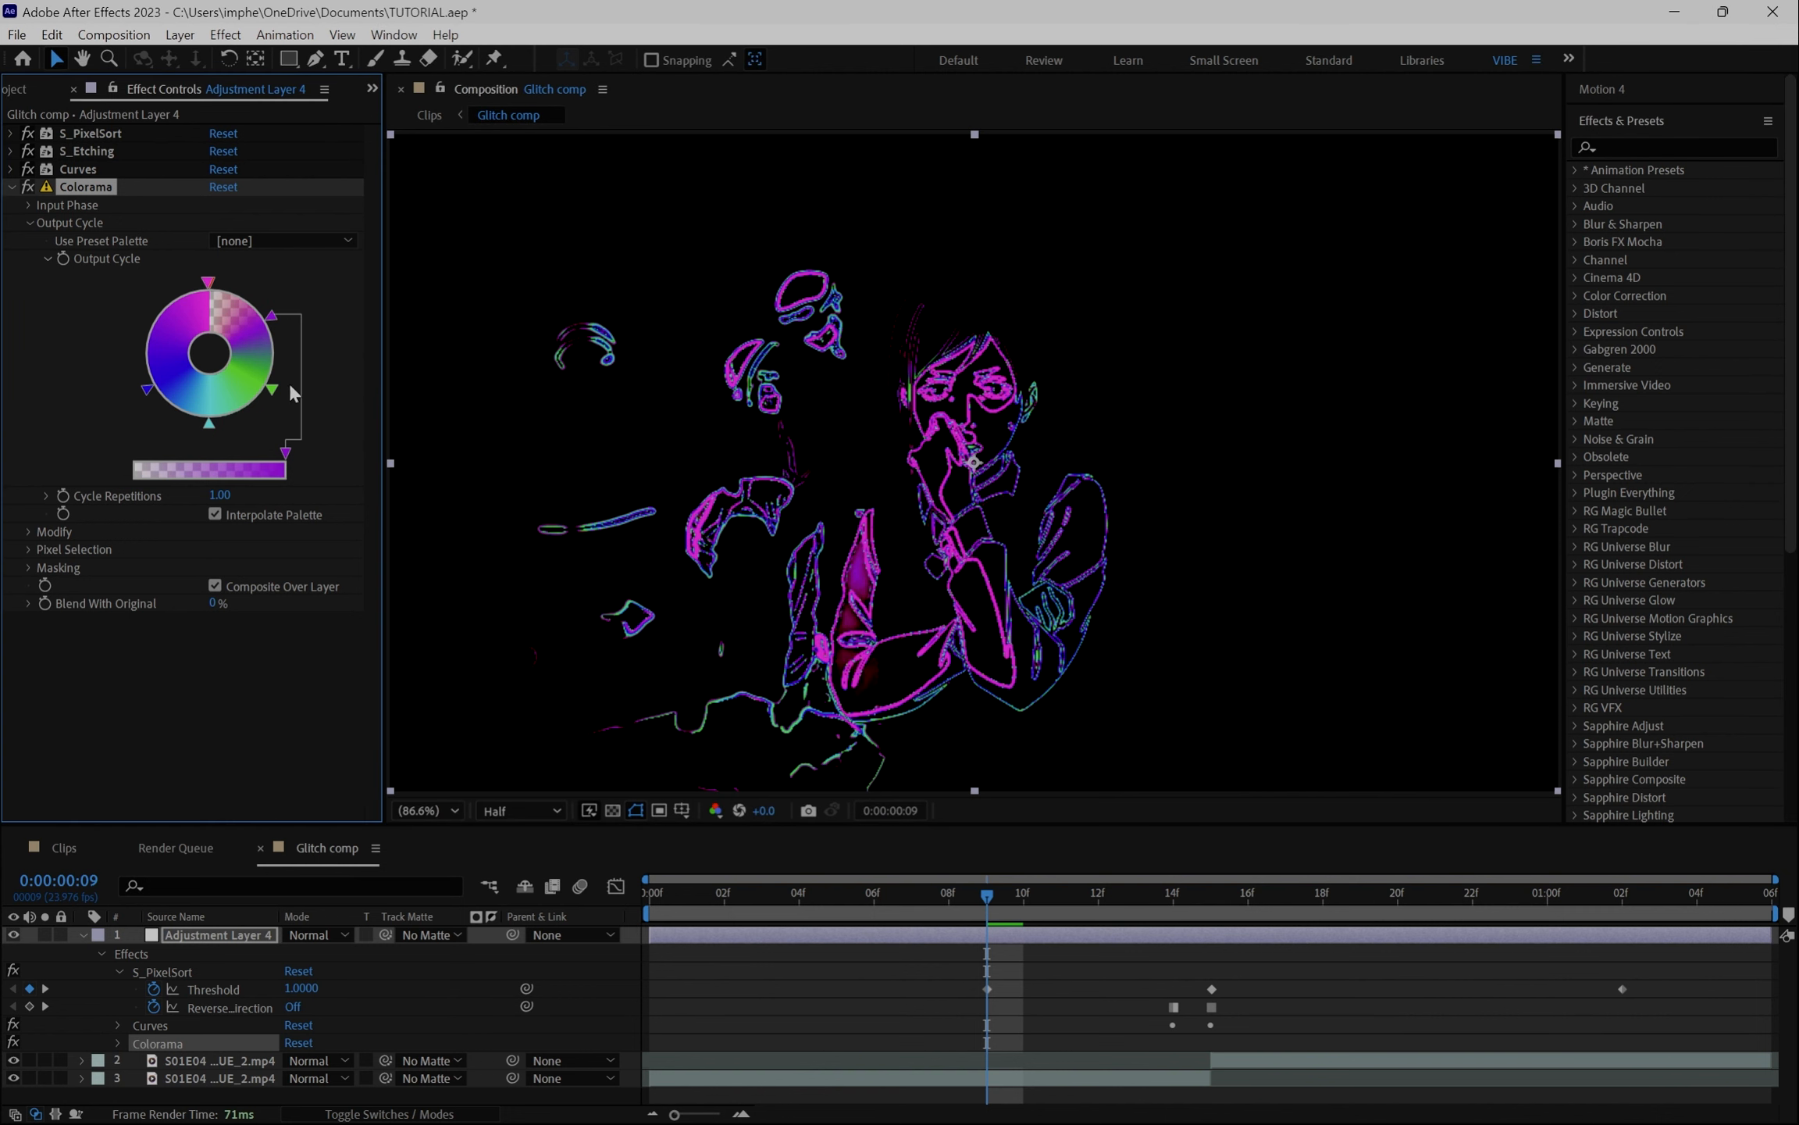
- Recolour the lower-right Output Cycle arrow to cyan, hex 00EAFF
{"action": "double_click", "coordinate": [275, 392]}
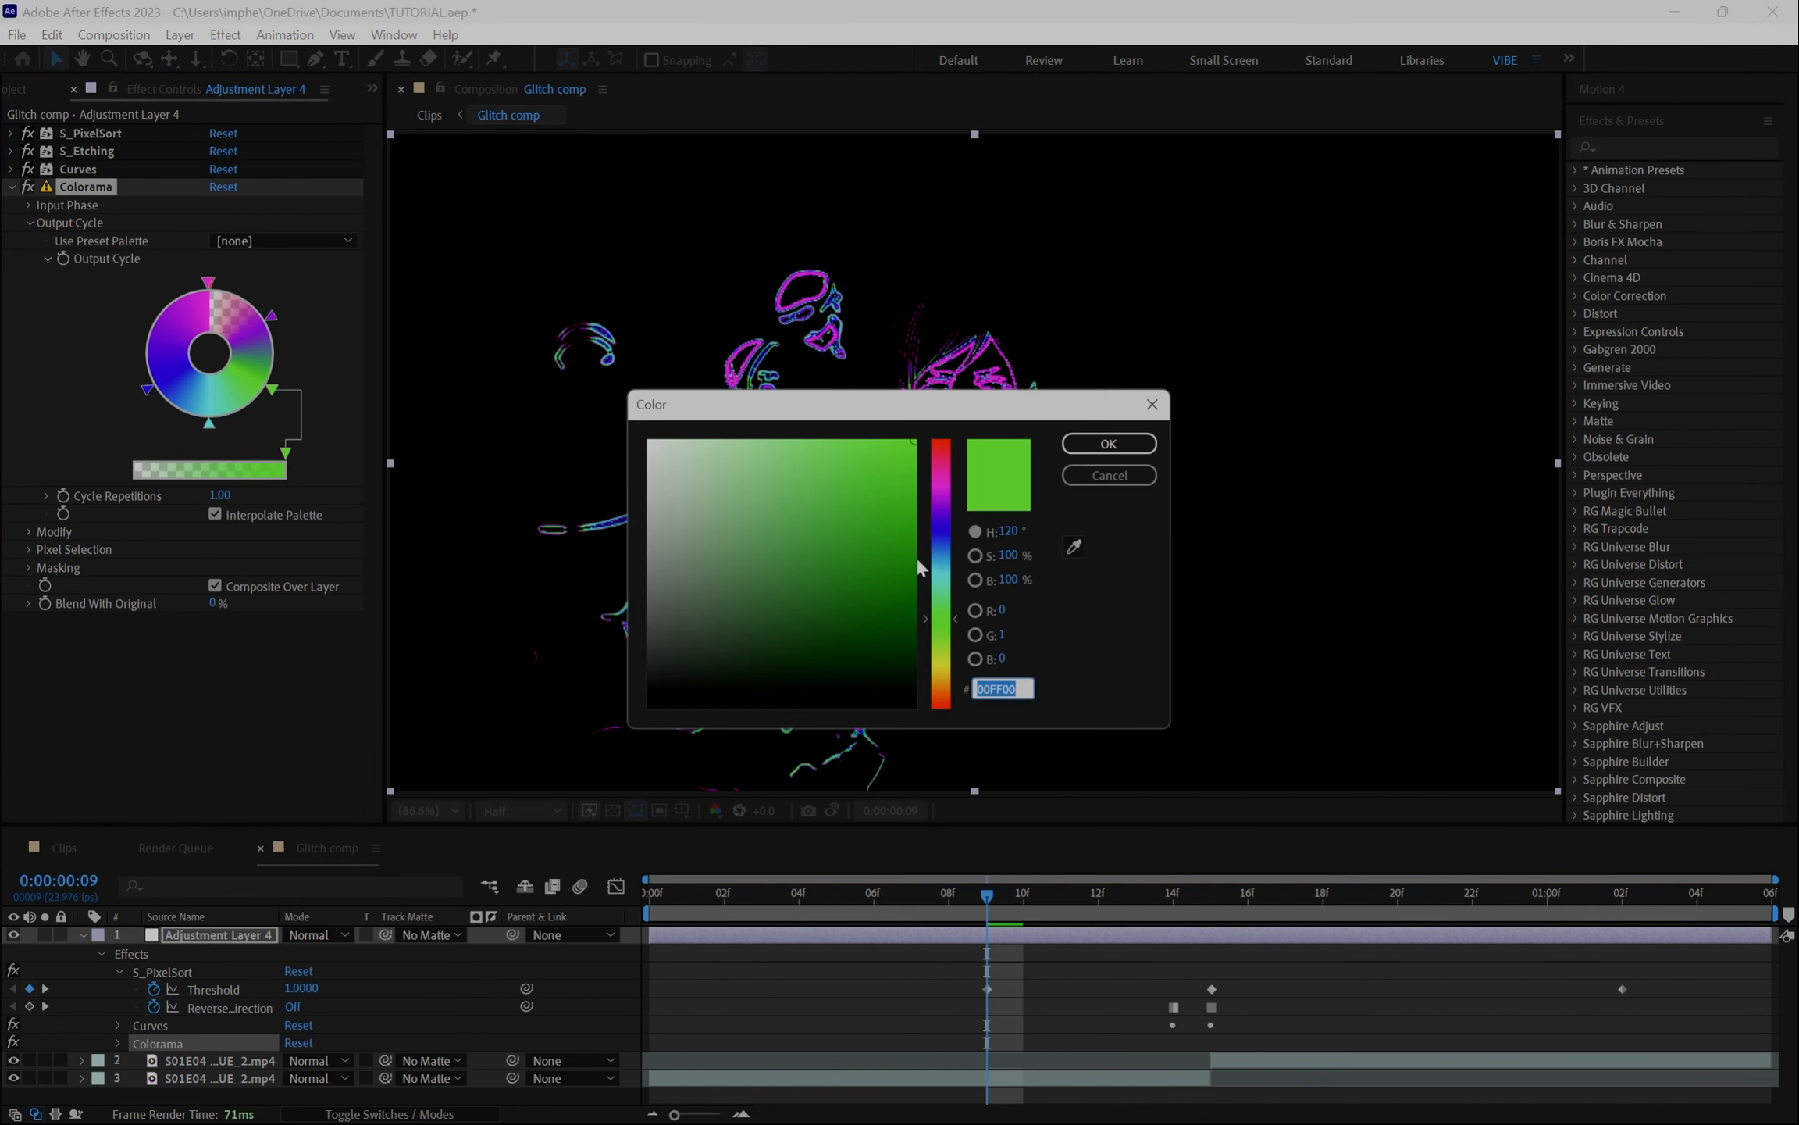
{"action": "left_click", "coordinate": [940, 557]}
{"action": "left_click_drag", "start_coordinate": [940, 562], "coordinate": [947, 584]}
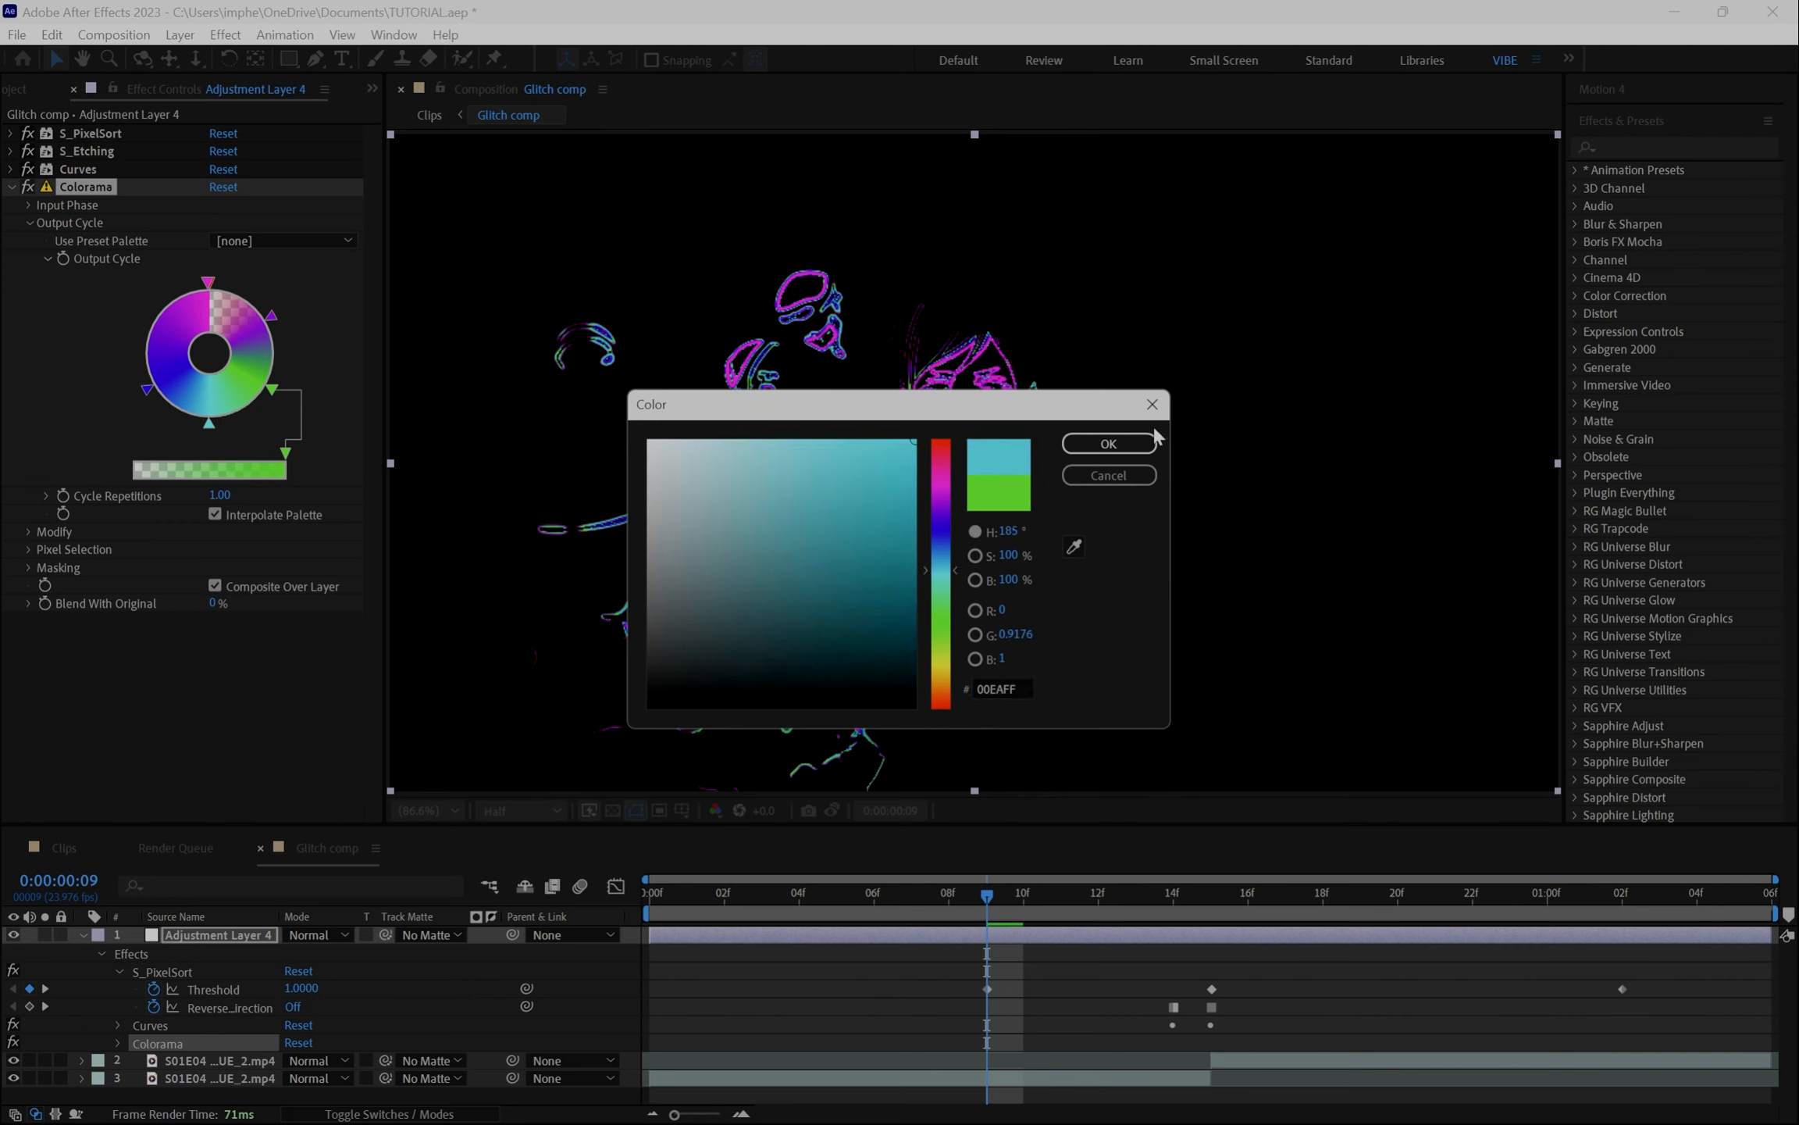
{"action": "left_click", "coordinate": [1105, 445]}
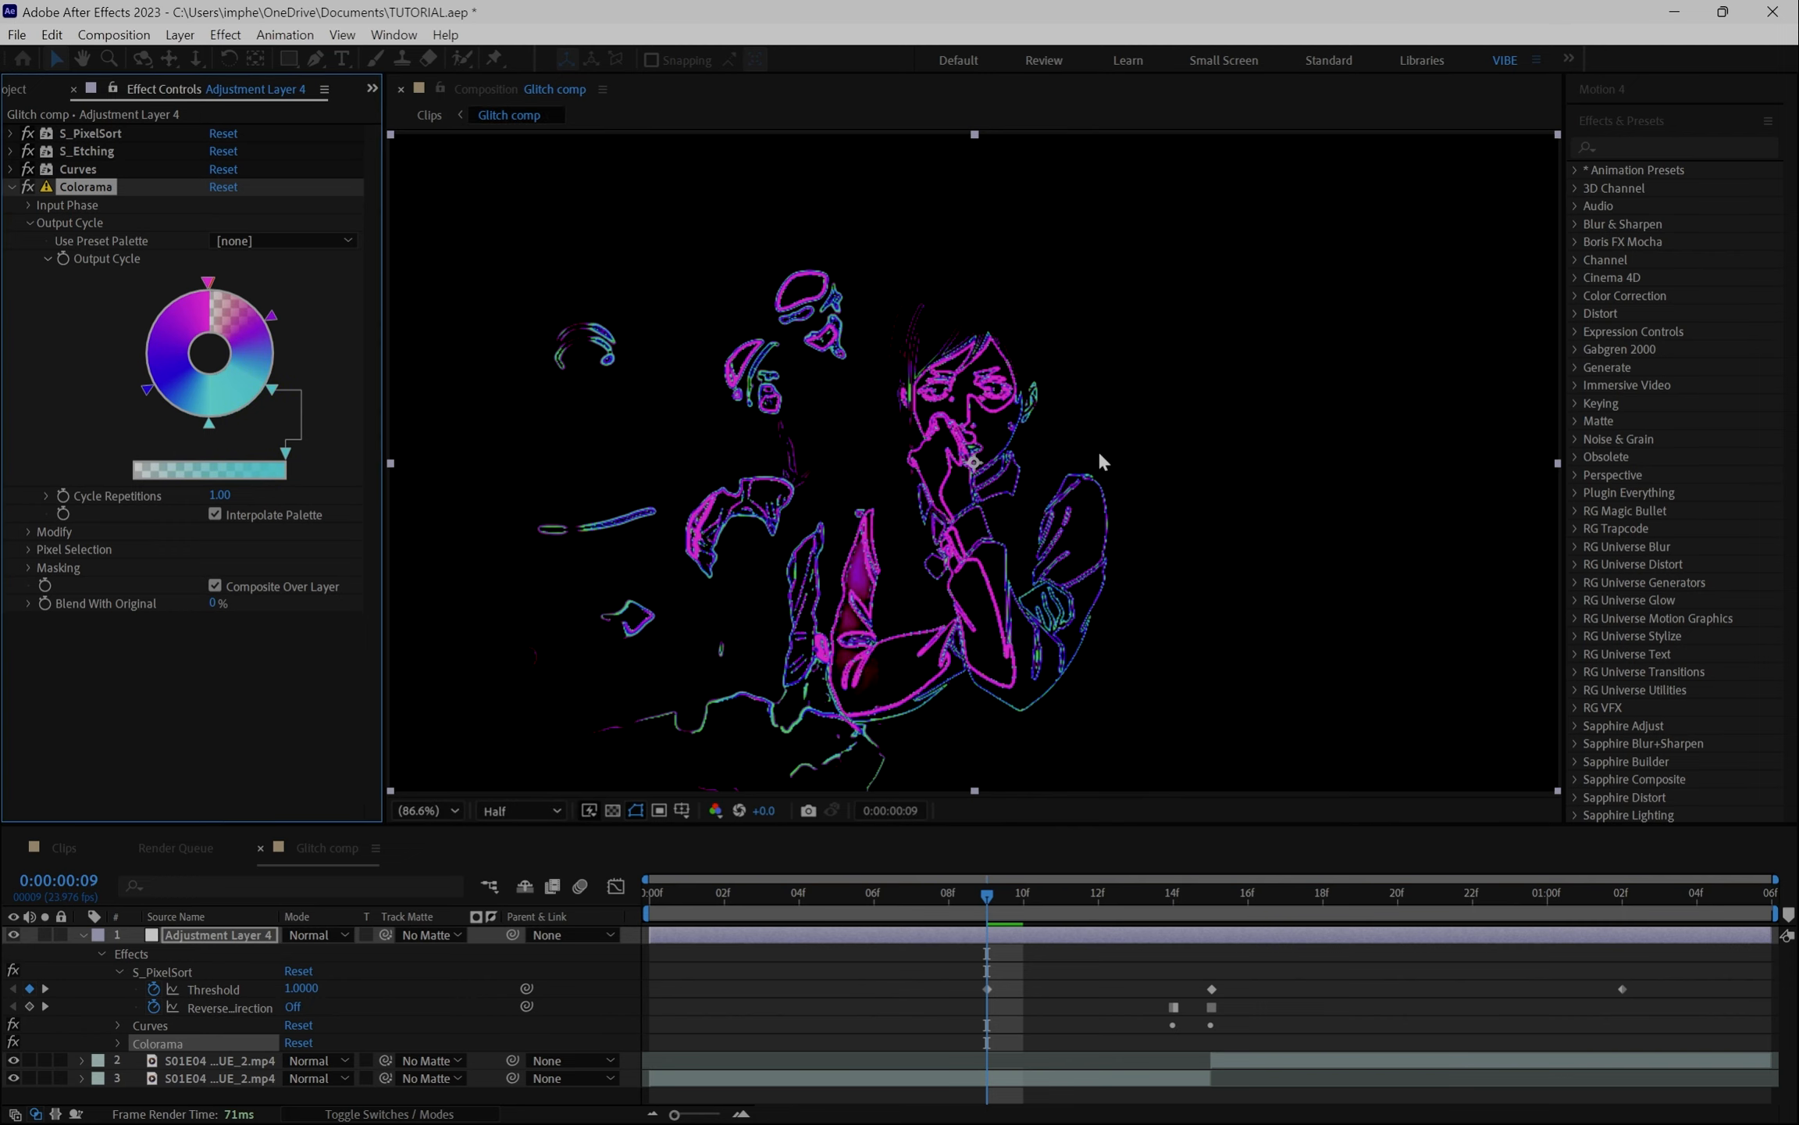
- Recolour the top Output Cycle arrow to light blue, hex 19ADD8
{"action": "double_click", "coordinate": [208, 282]}
{"action": "left_click", "coordinate": [885, 478]}
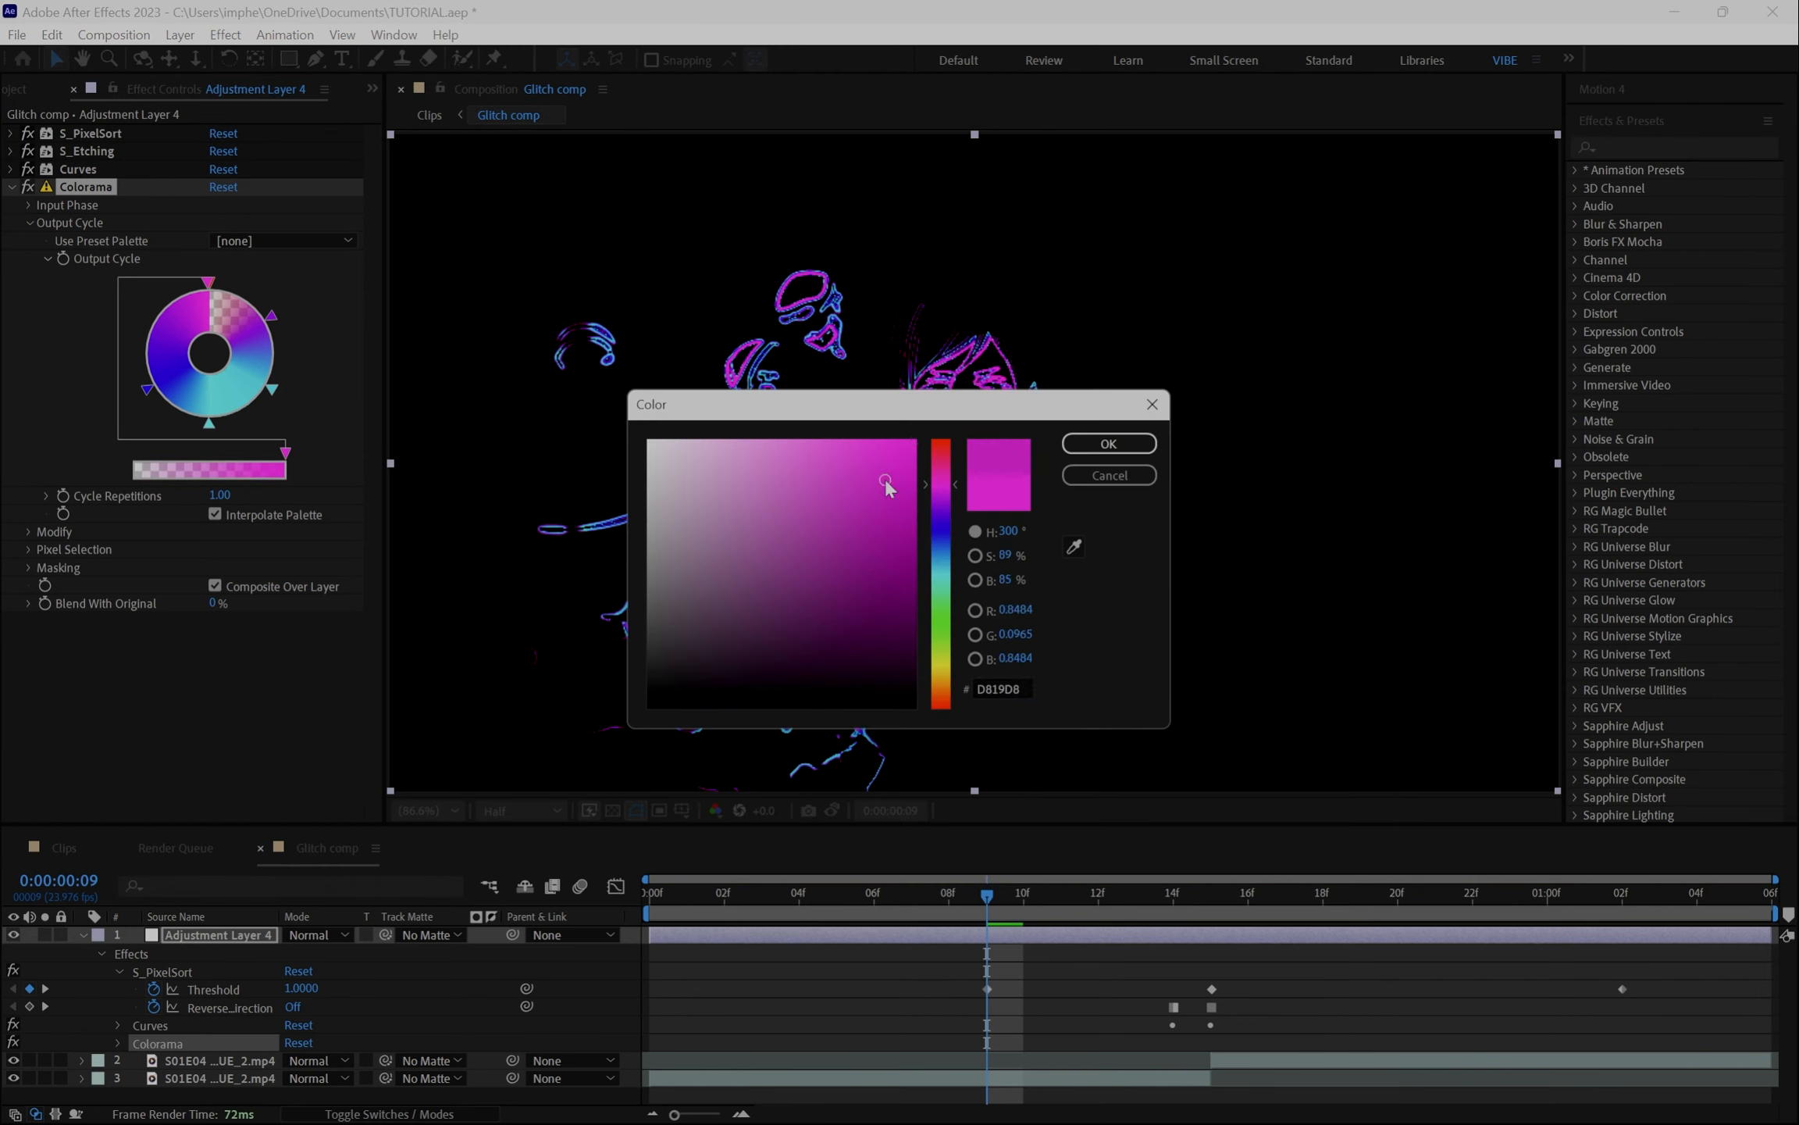
{"action": "left_click", "coordinate": [949, 564]}
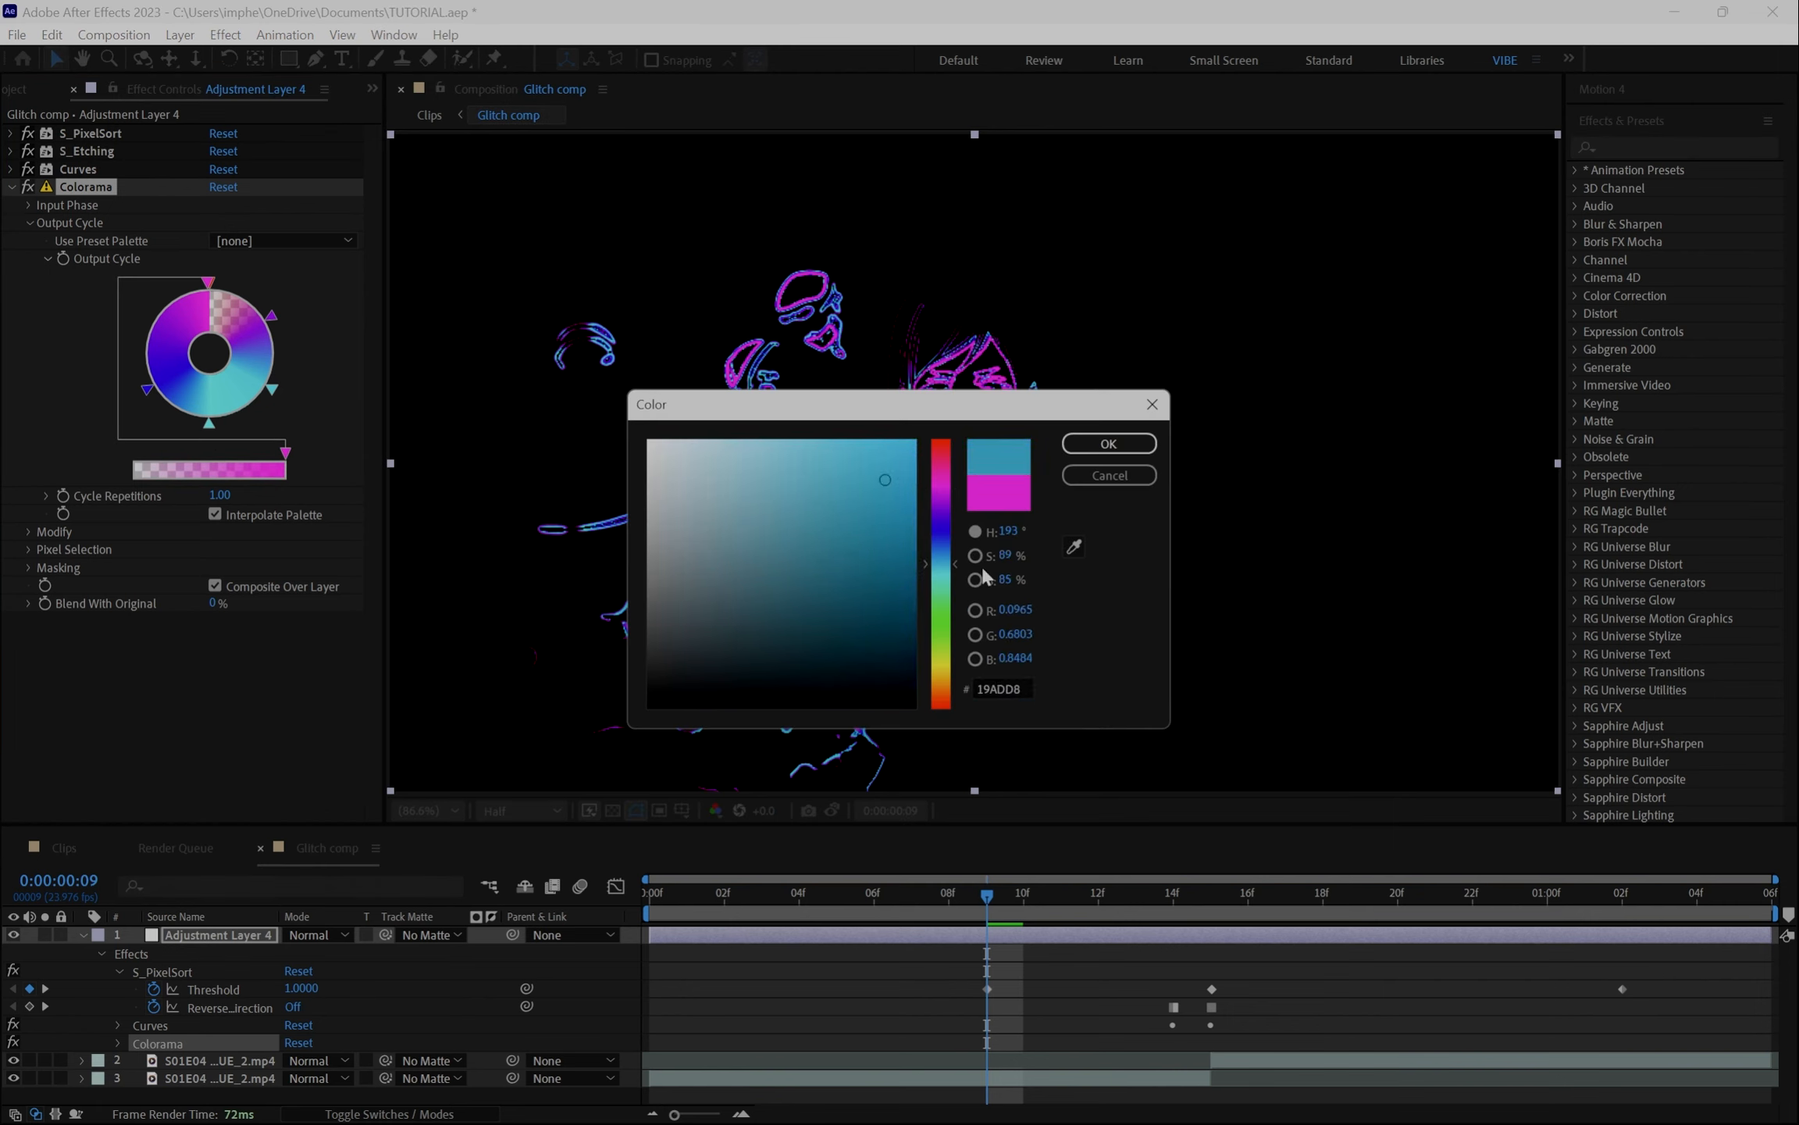
{"action": "left_click", "coordinate": [1109, 443]}
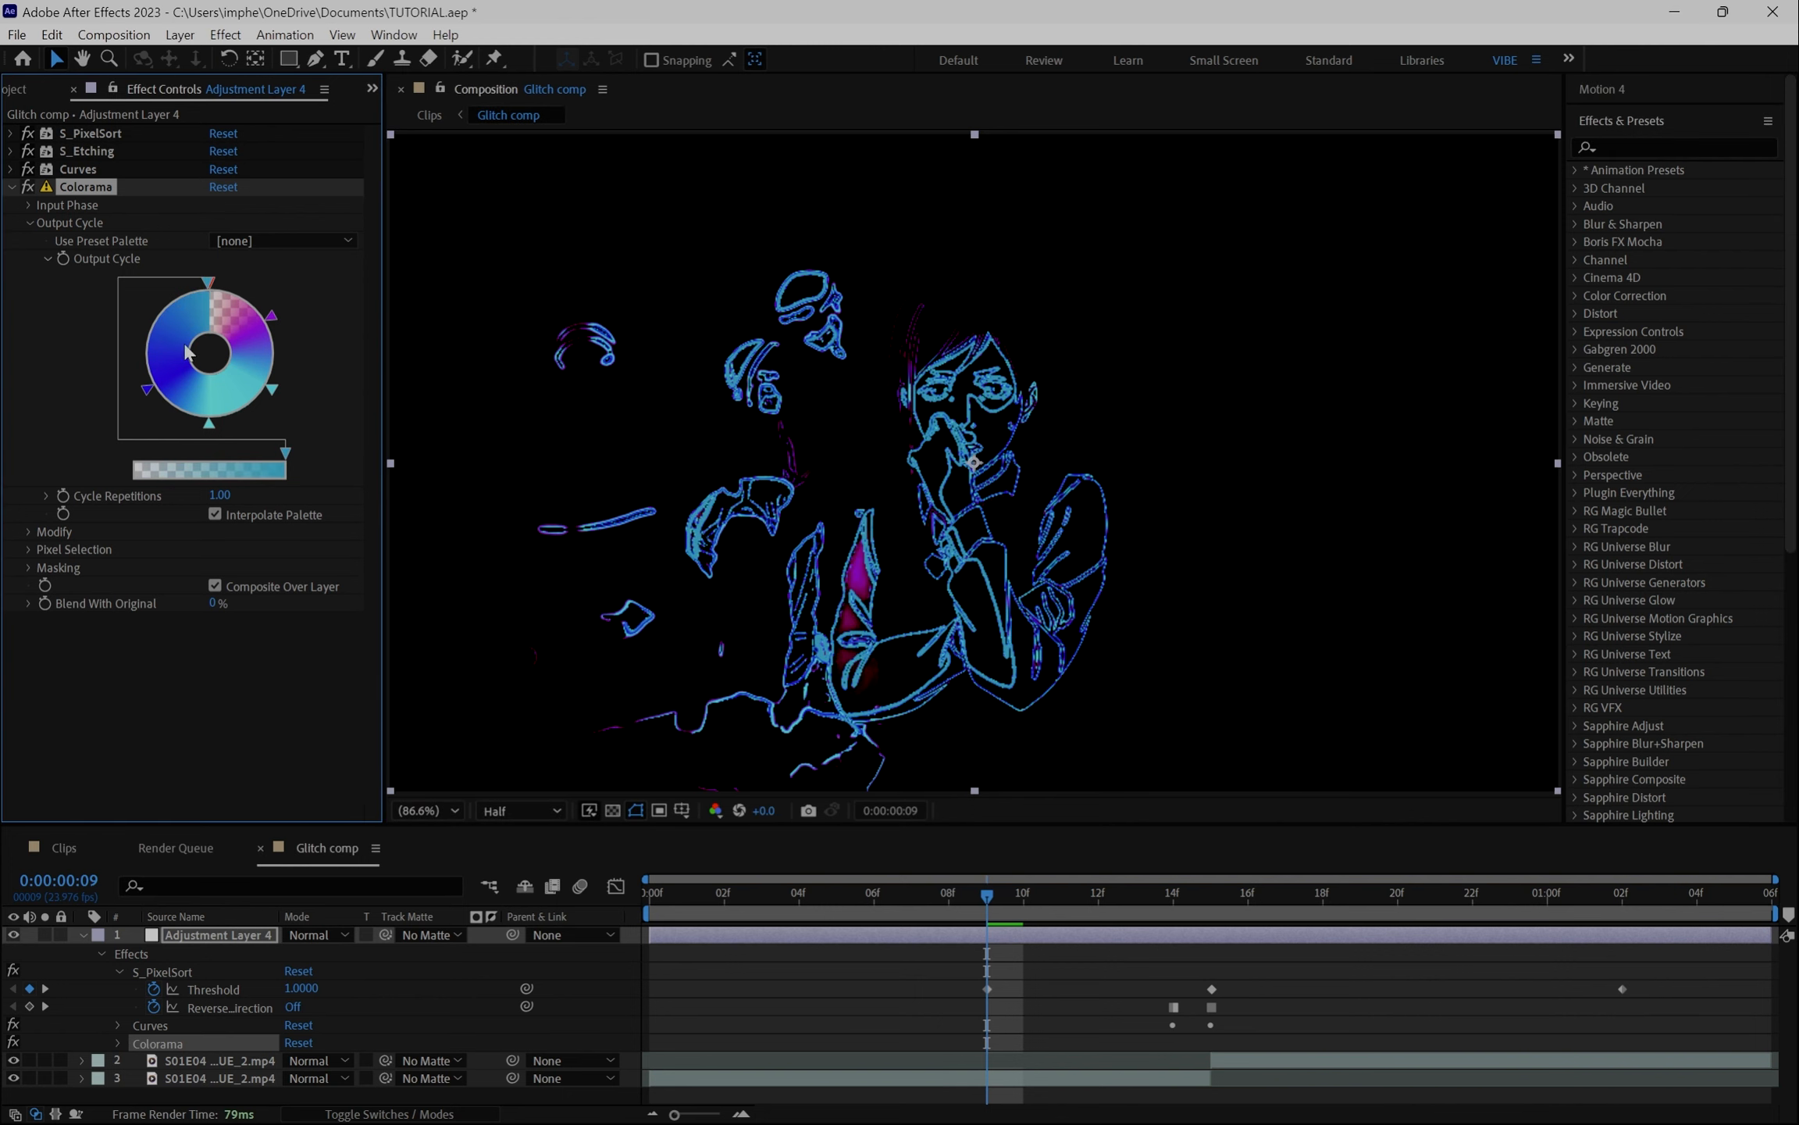
- Recolour the left Output Cycle arrow to red
{"action": "double_click", "coordinate": [159, 315]}
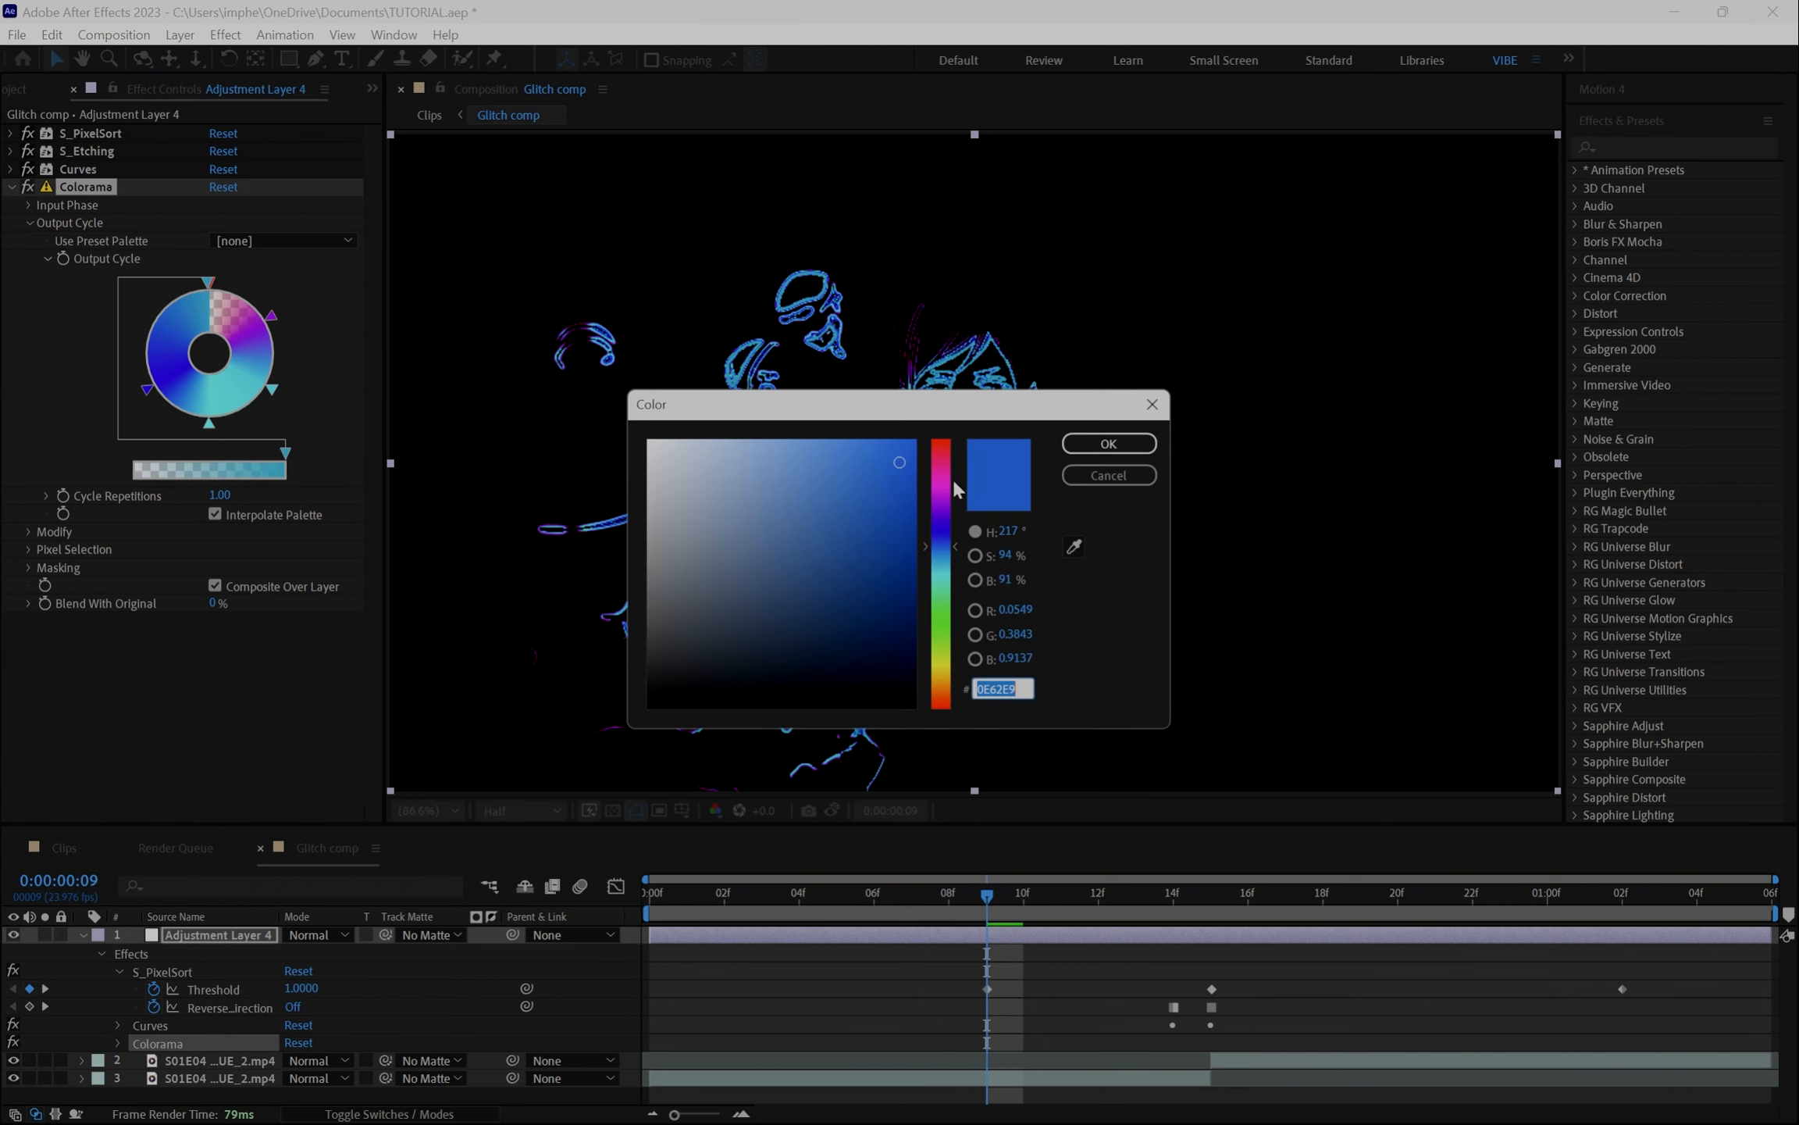
{"action": "left_click", "coordinate": [946, 457]}
{"action": "left_click", "coordinate": [1109, 443]}
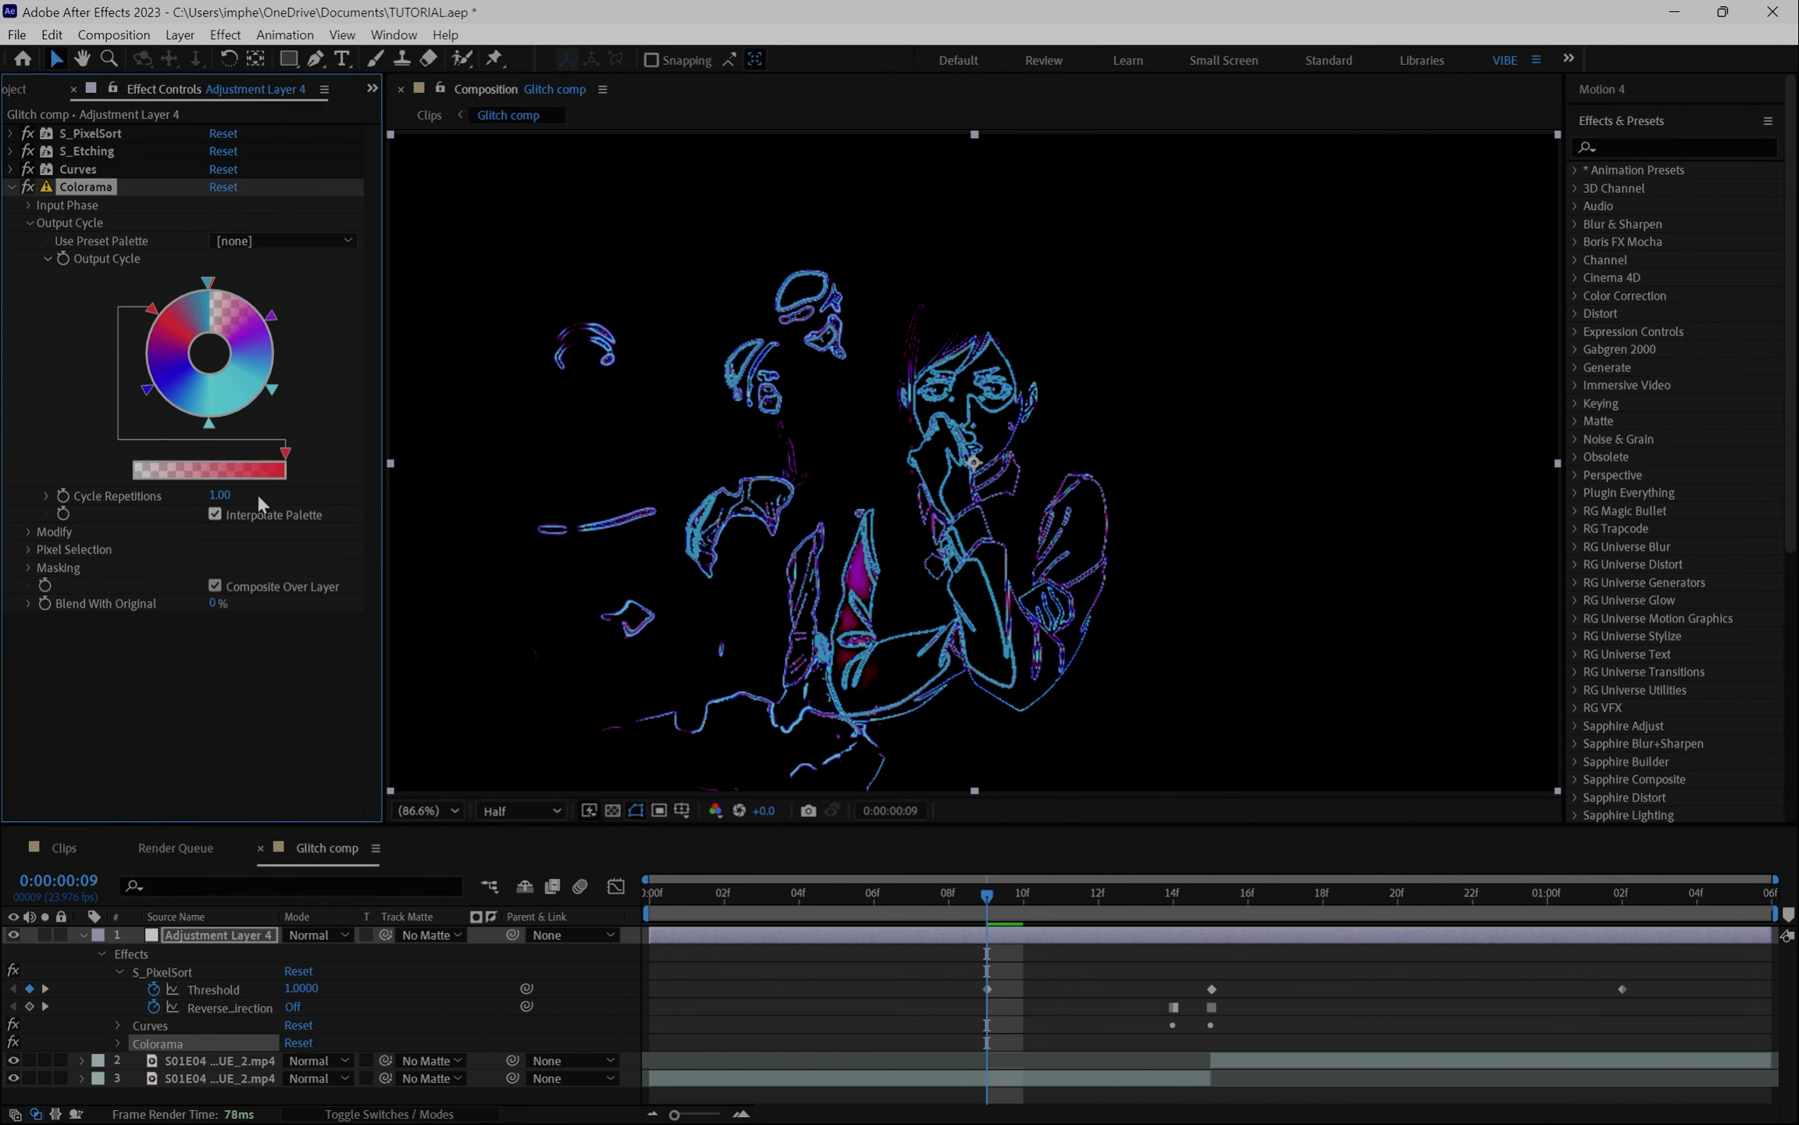
- Collapse Colorama and apply the Transform effect to the adjustment layer
{"action": "left_click_drag", "start_coordinate": [1196, 884], "coordinate": [1253, 903]}
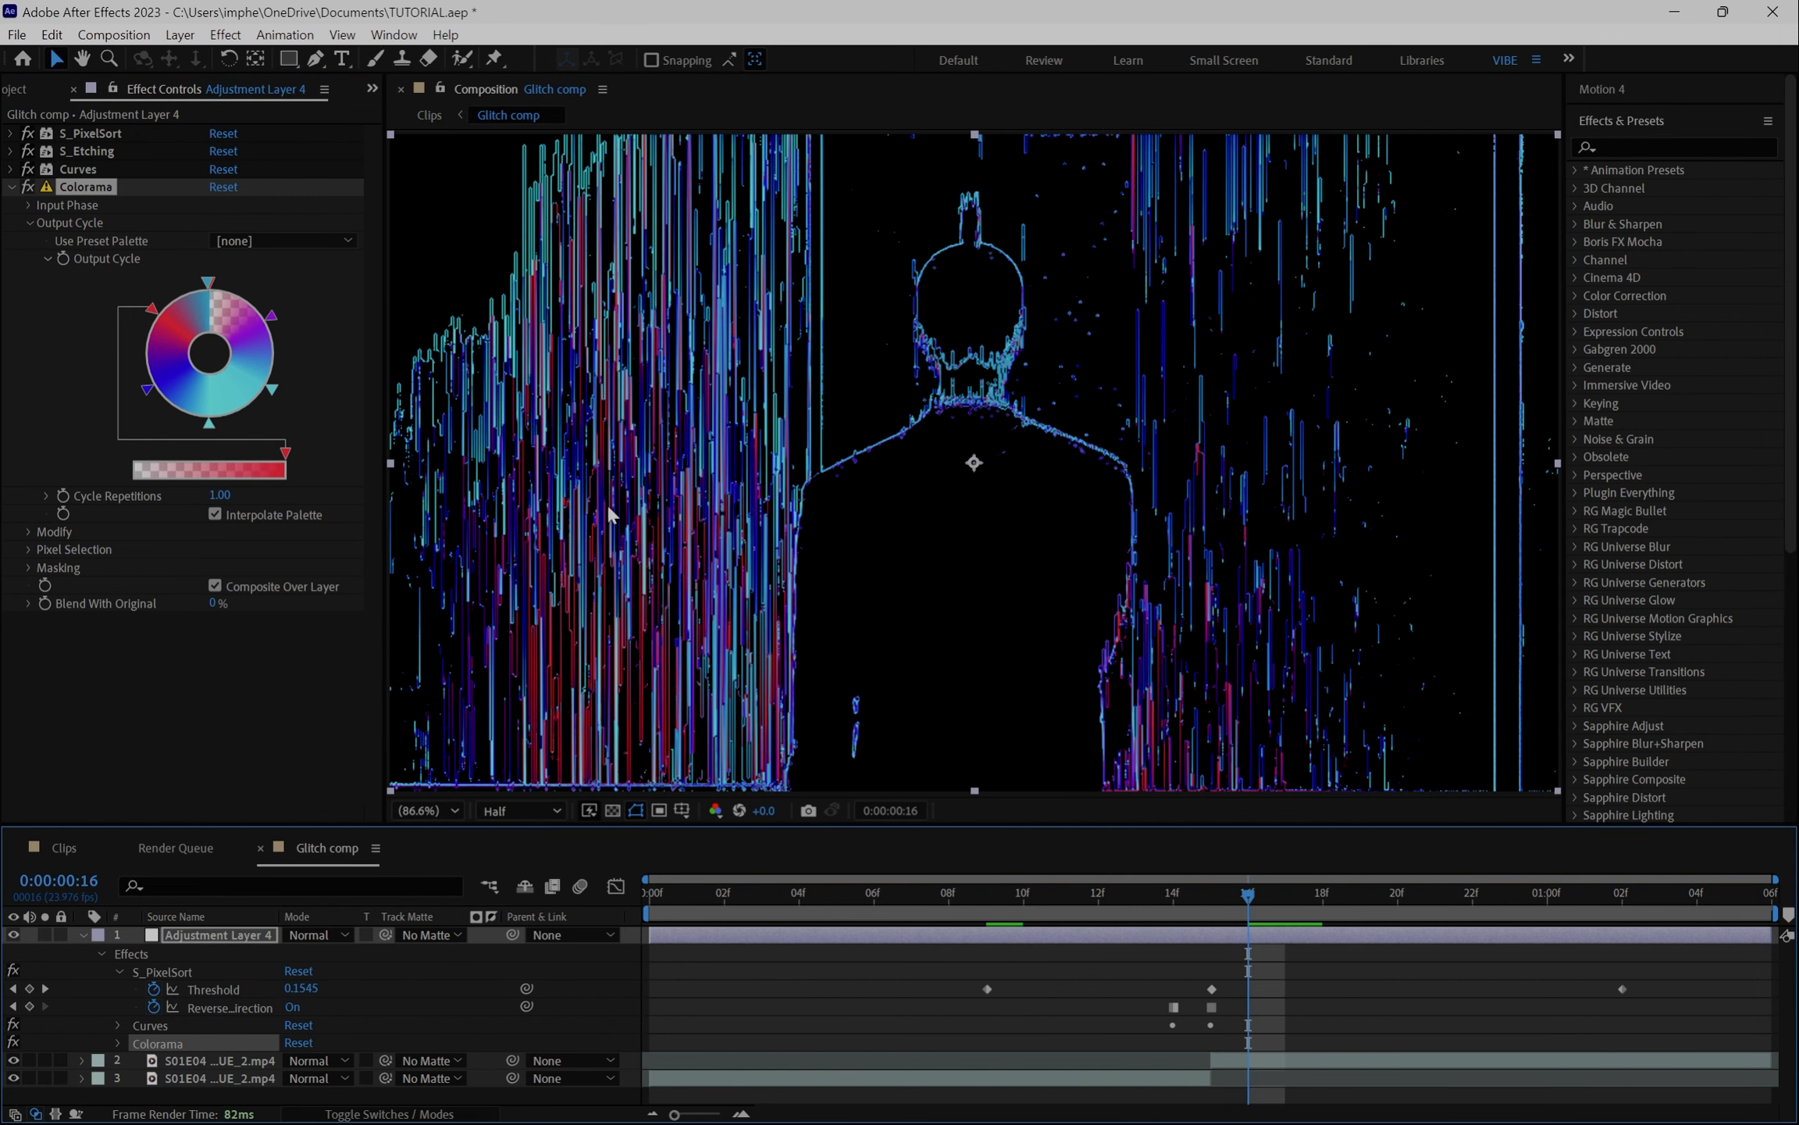
{"action": "left_click", "coordinate": [12, 188]}
{"action": "key", "text": "ctrl+space"}
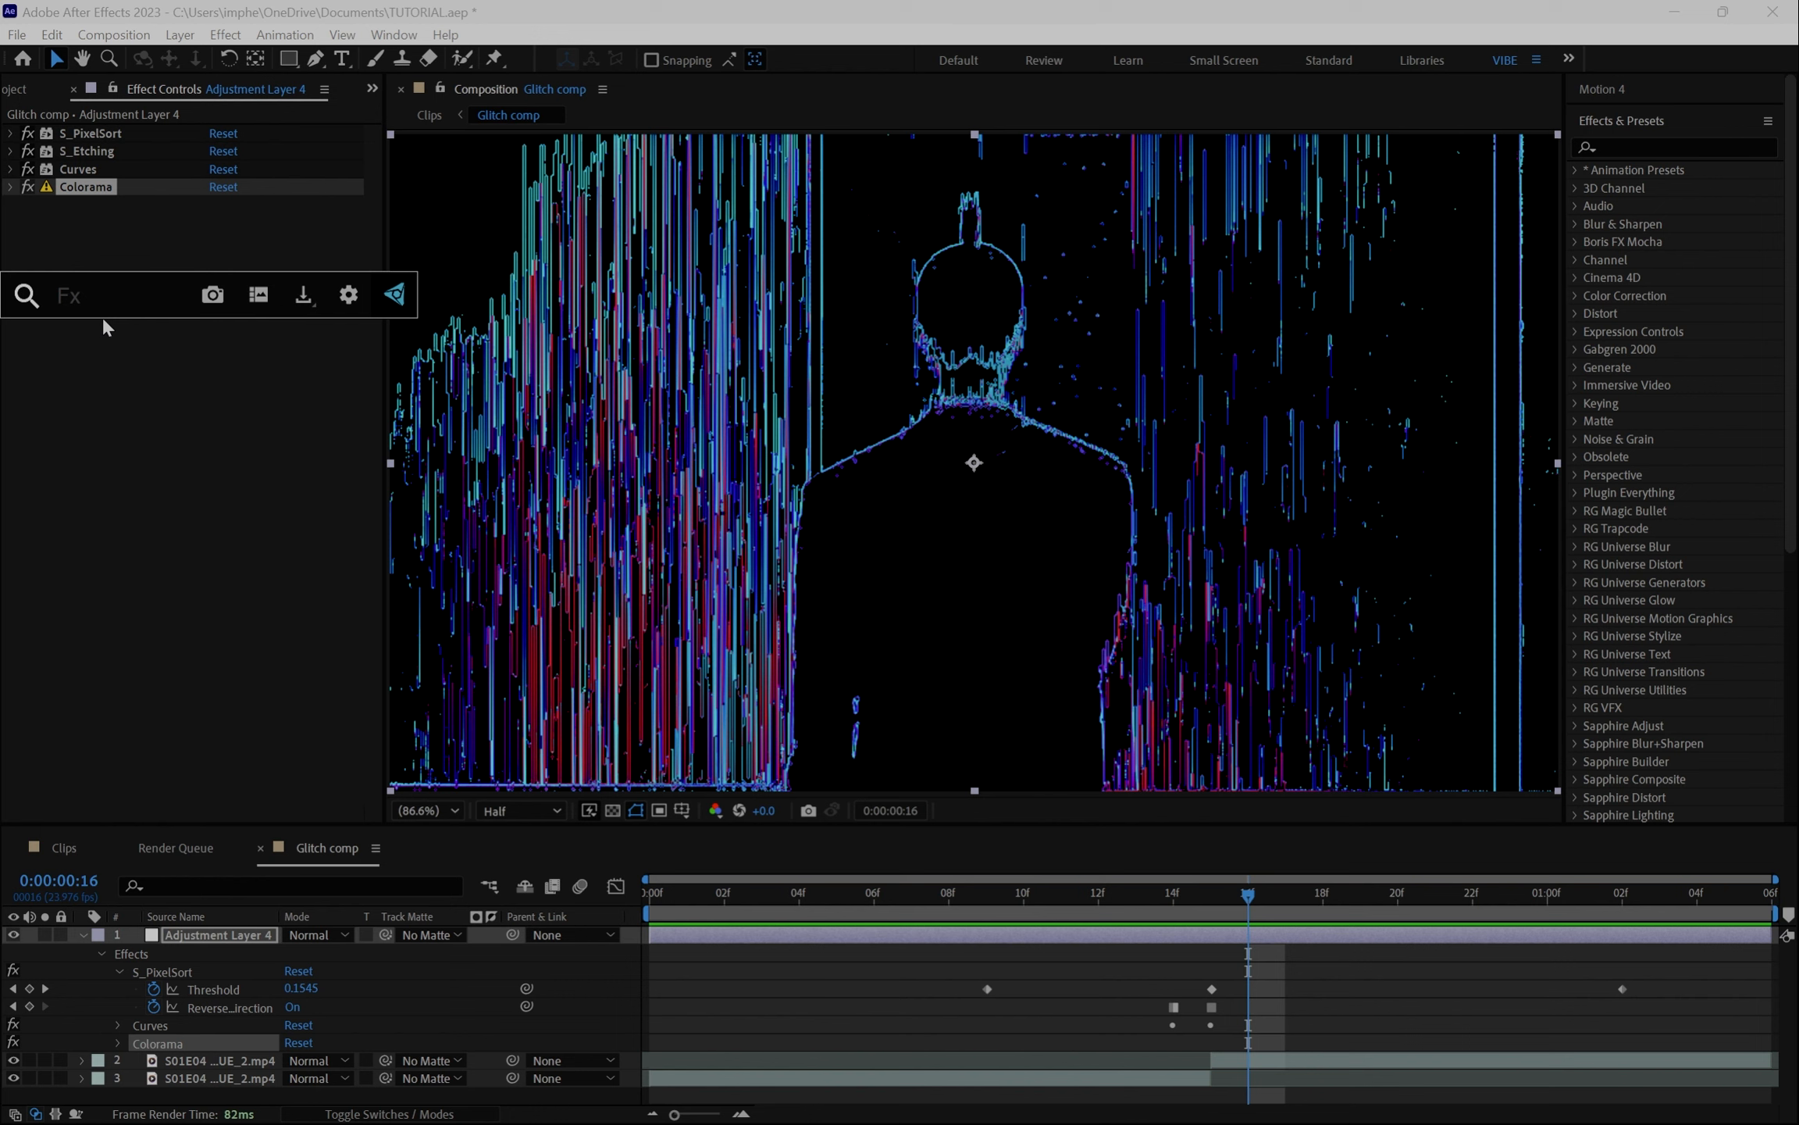
{"action": "type", "text": "trans"}
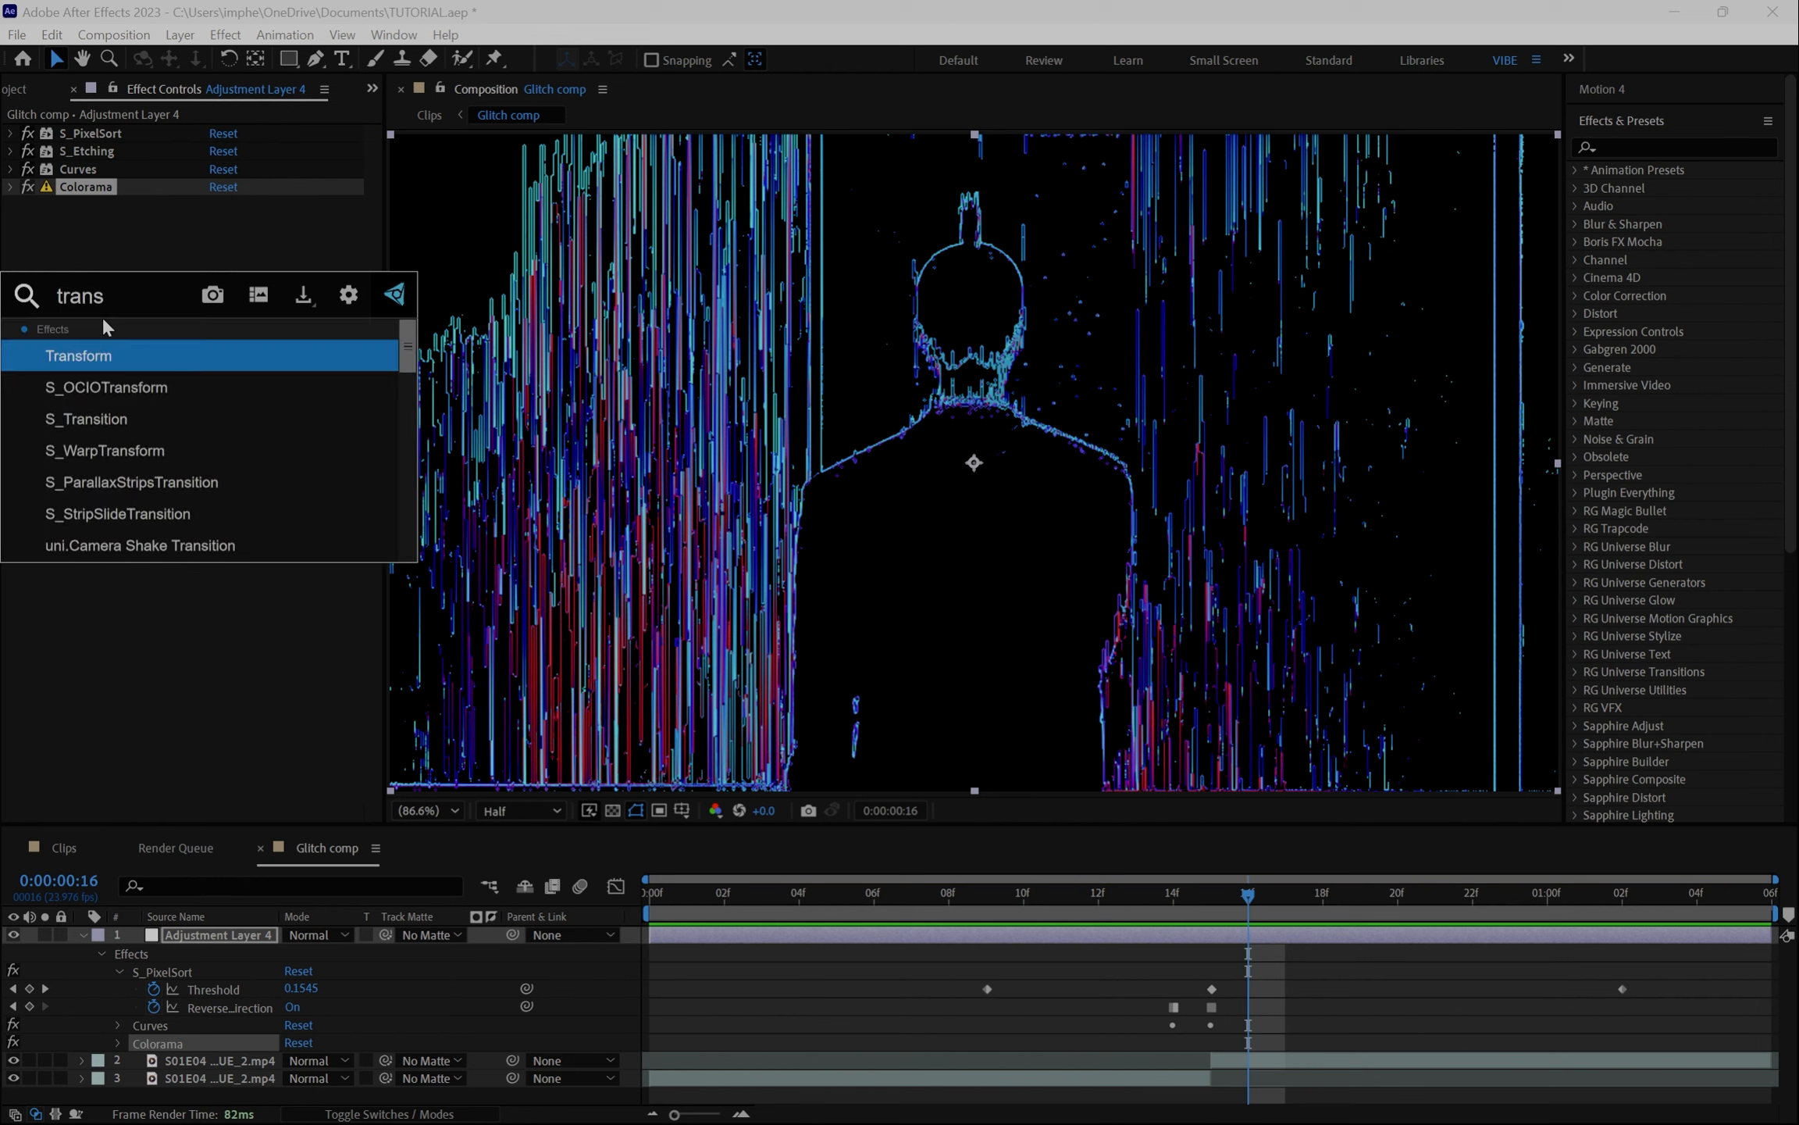
{"action": "type", "text": "f"}
{"action": "left_click", "coordinate": [118, 356]}
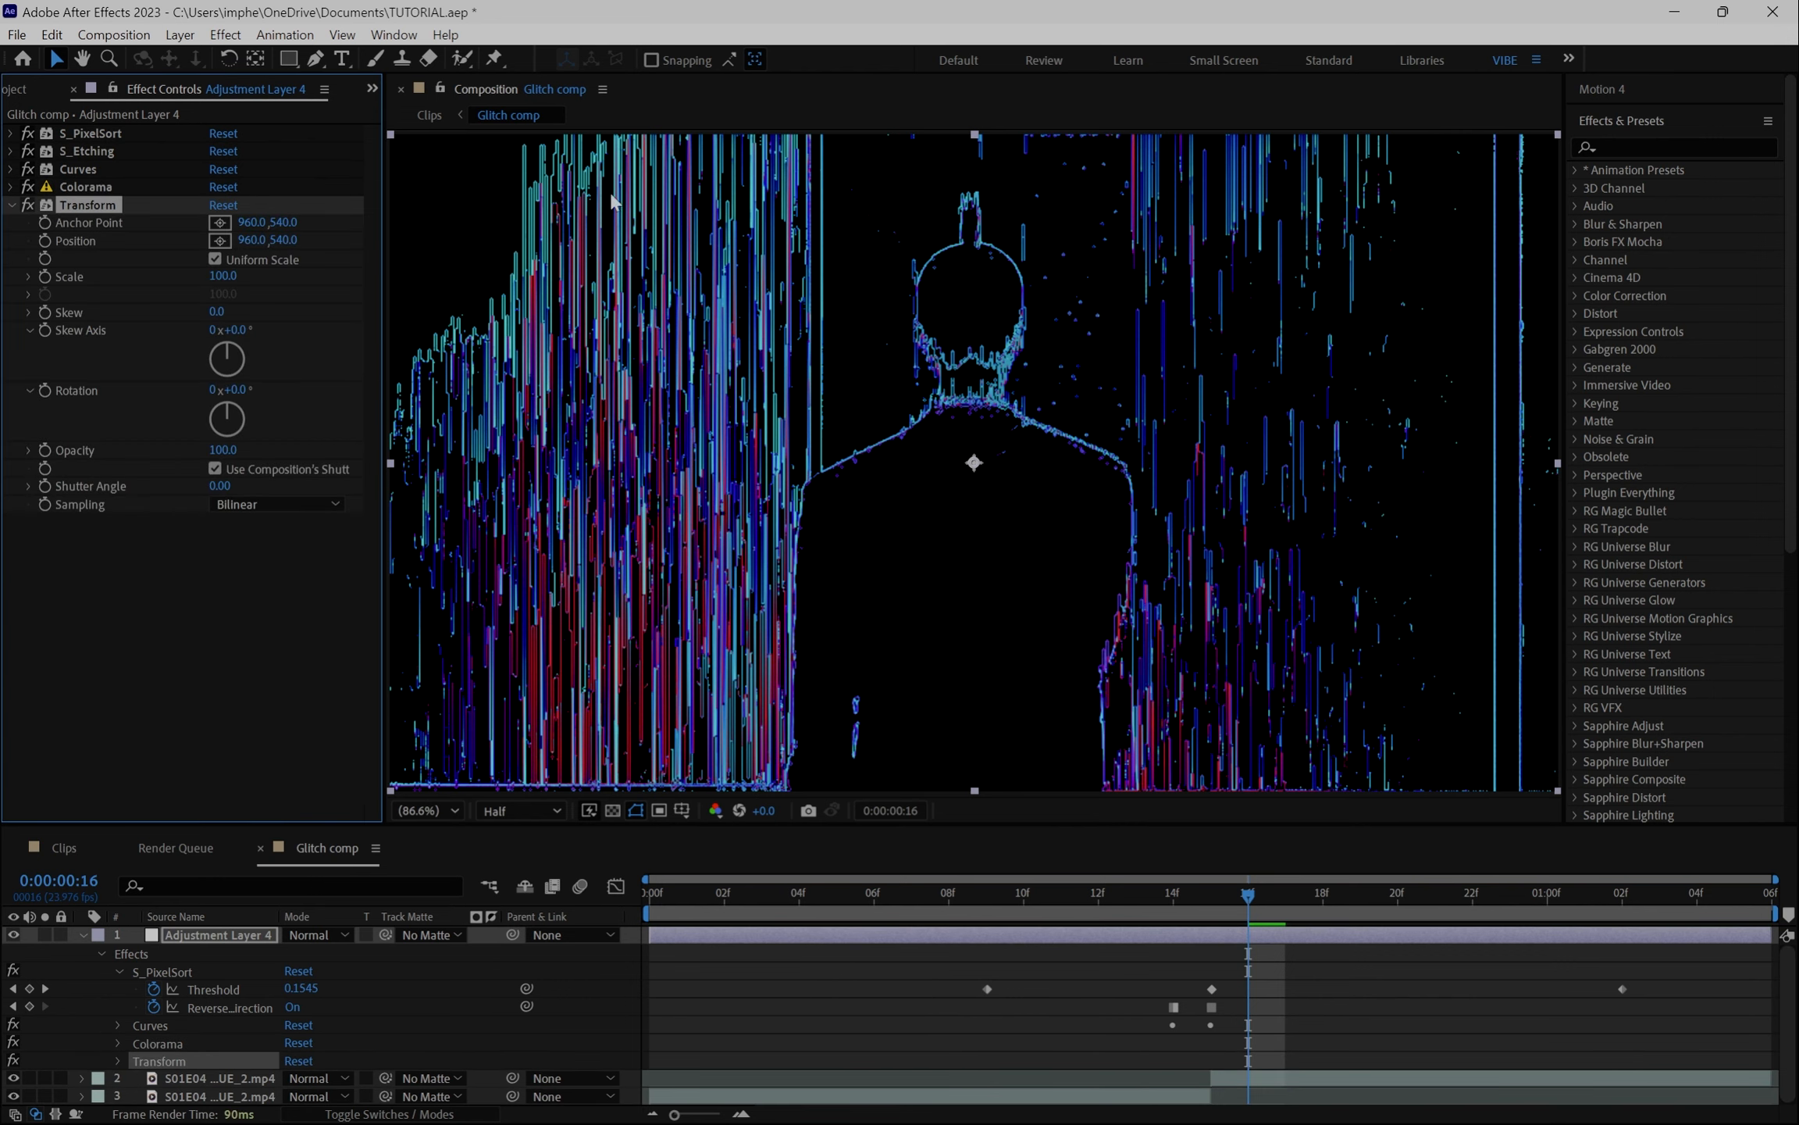
- At frame 9, set a keyframe on the Transform effect's Opacity and reveal the keyframed properties
{"action": "left_click", "coordinate": [988, 890]}
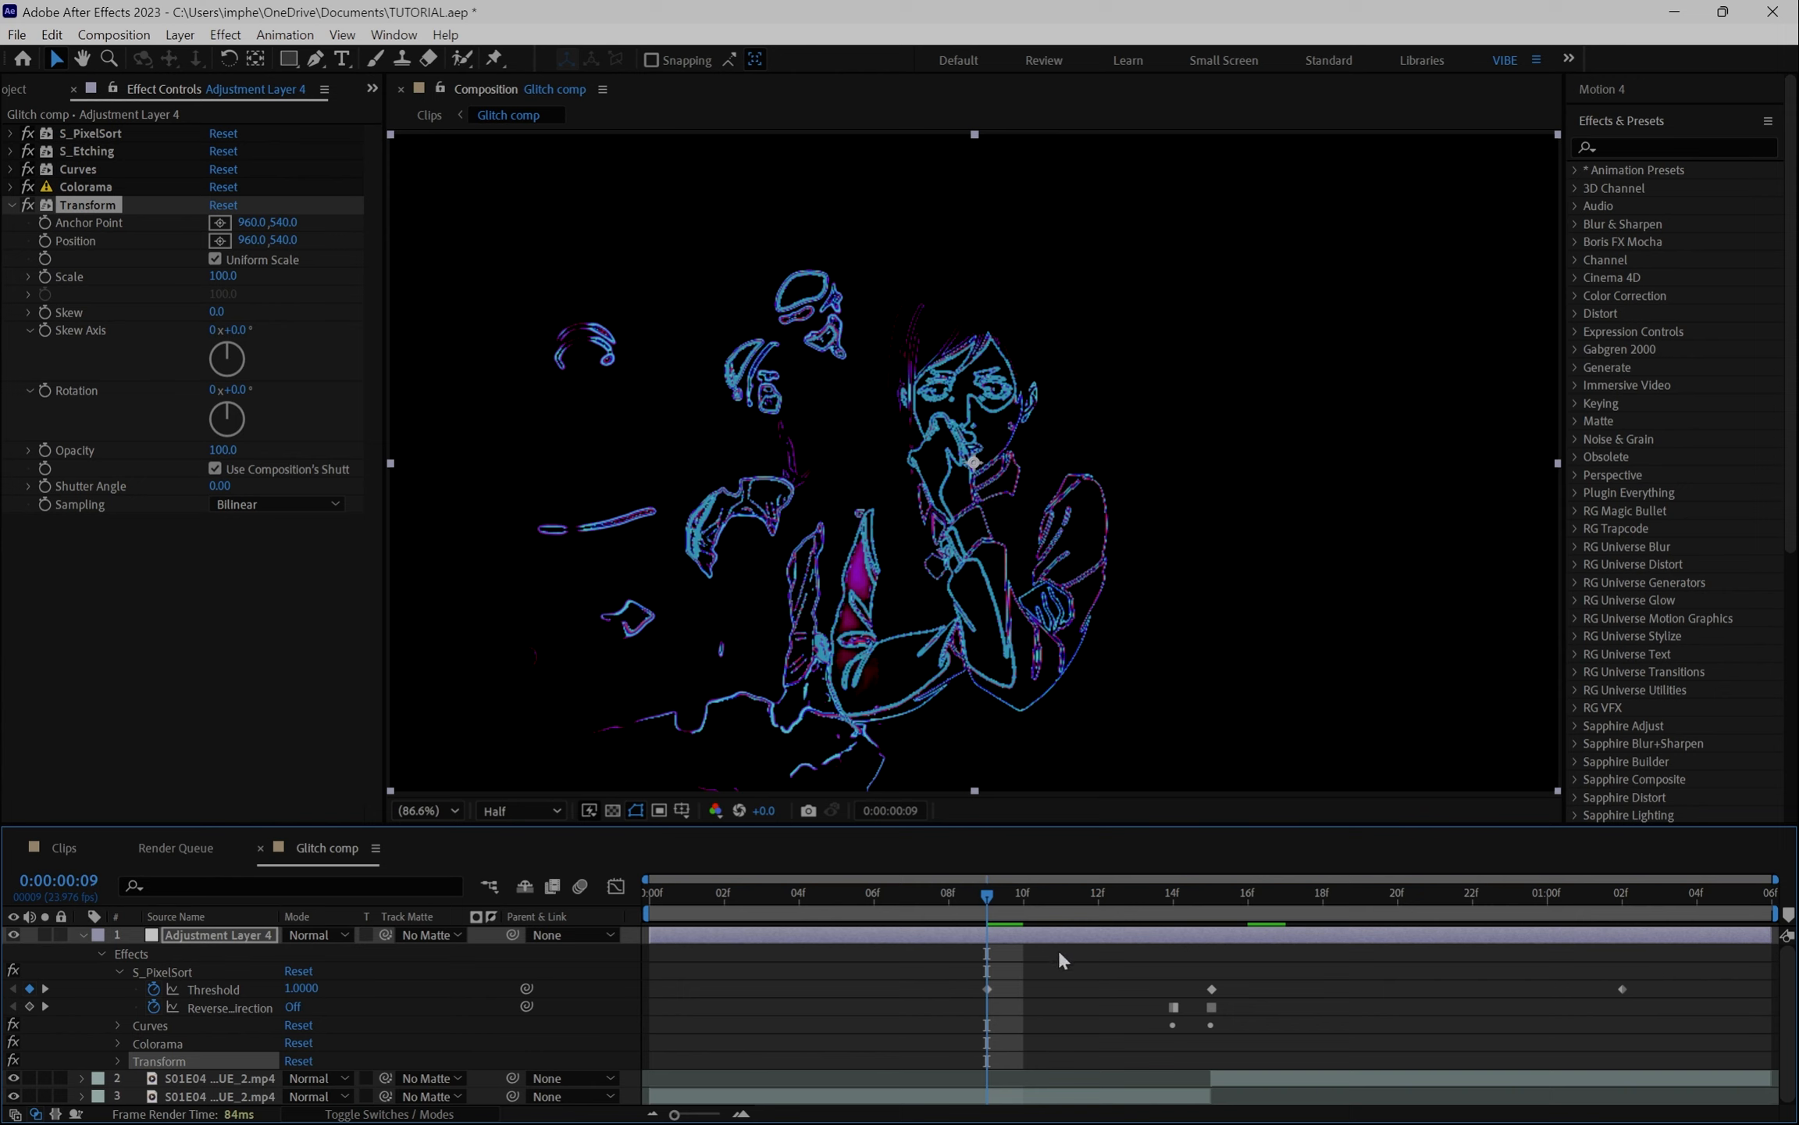
{"action": "left_click", "coordinate": [987, 990]}
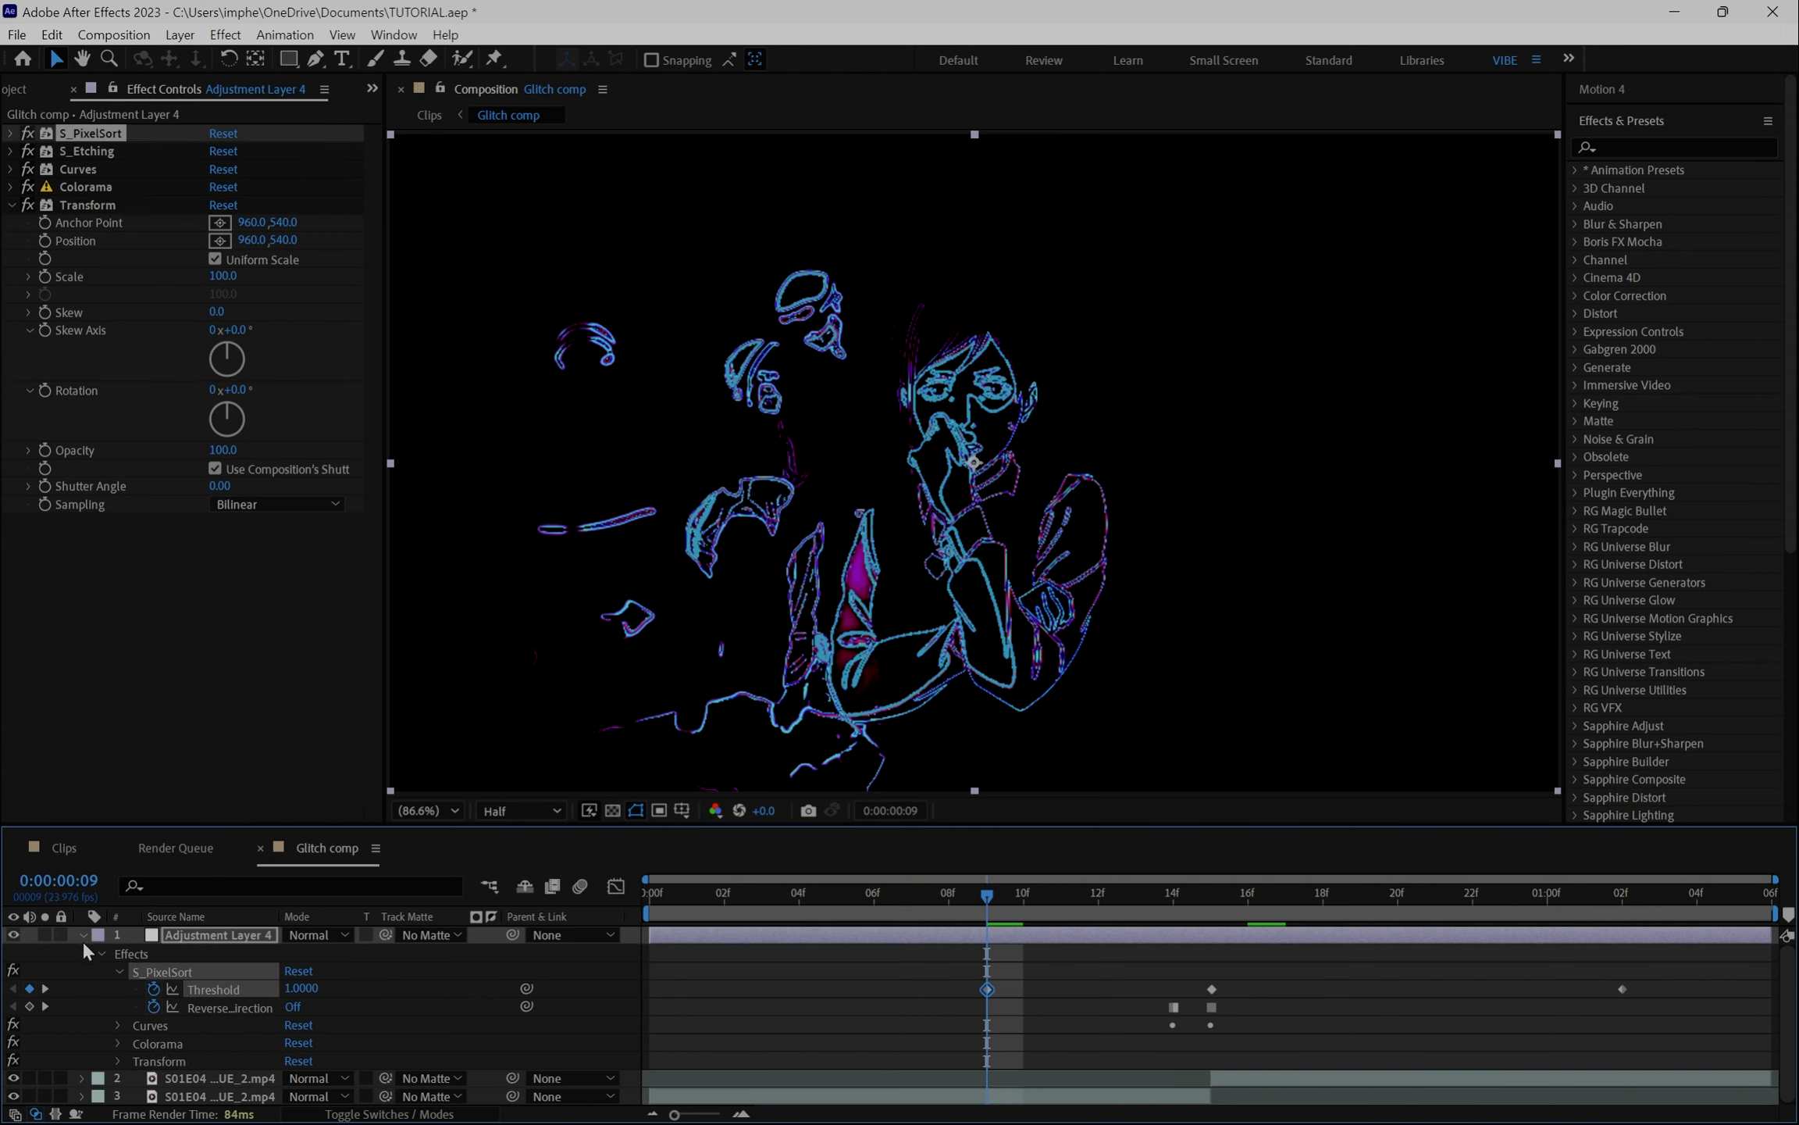
{"action": "left_click", "coordinate": [45, 449]}
{"action": "key", "text": "u"}
{"action": "key", "text": "u"}
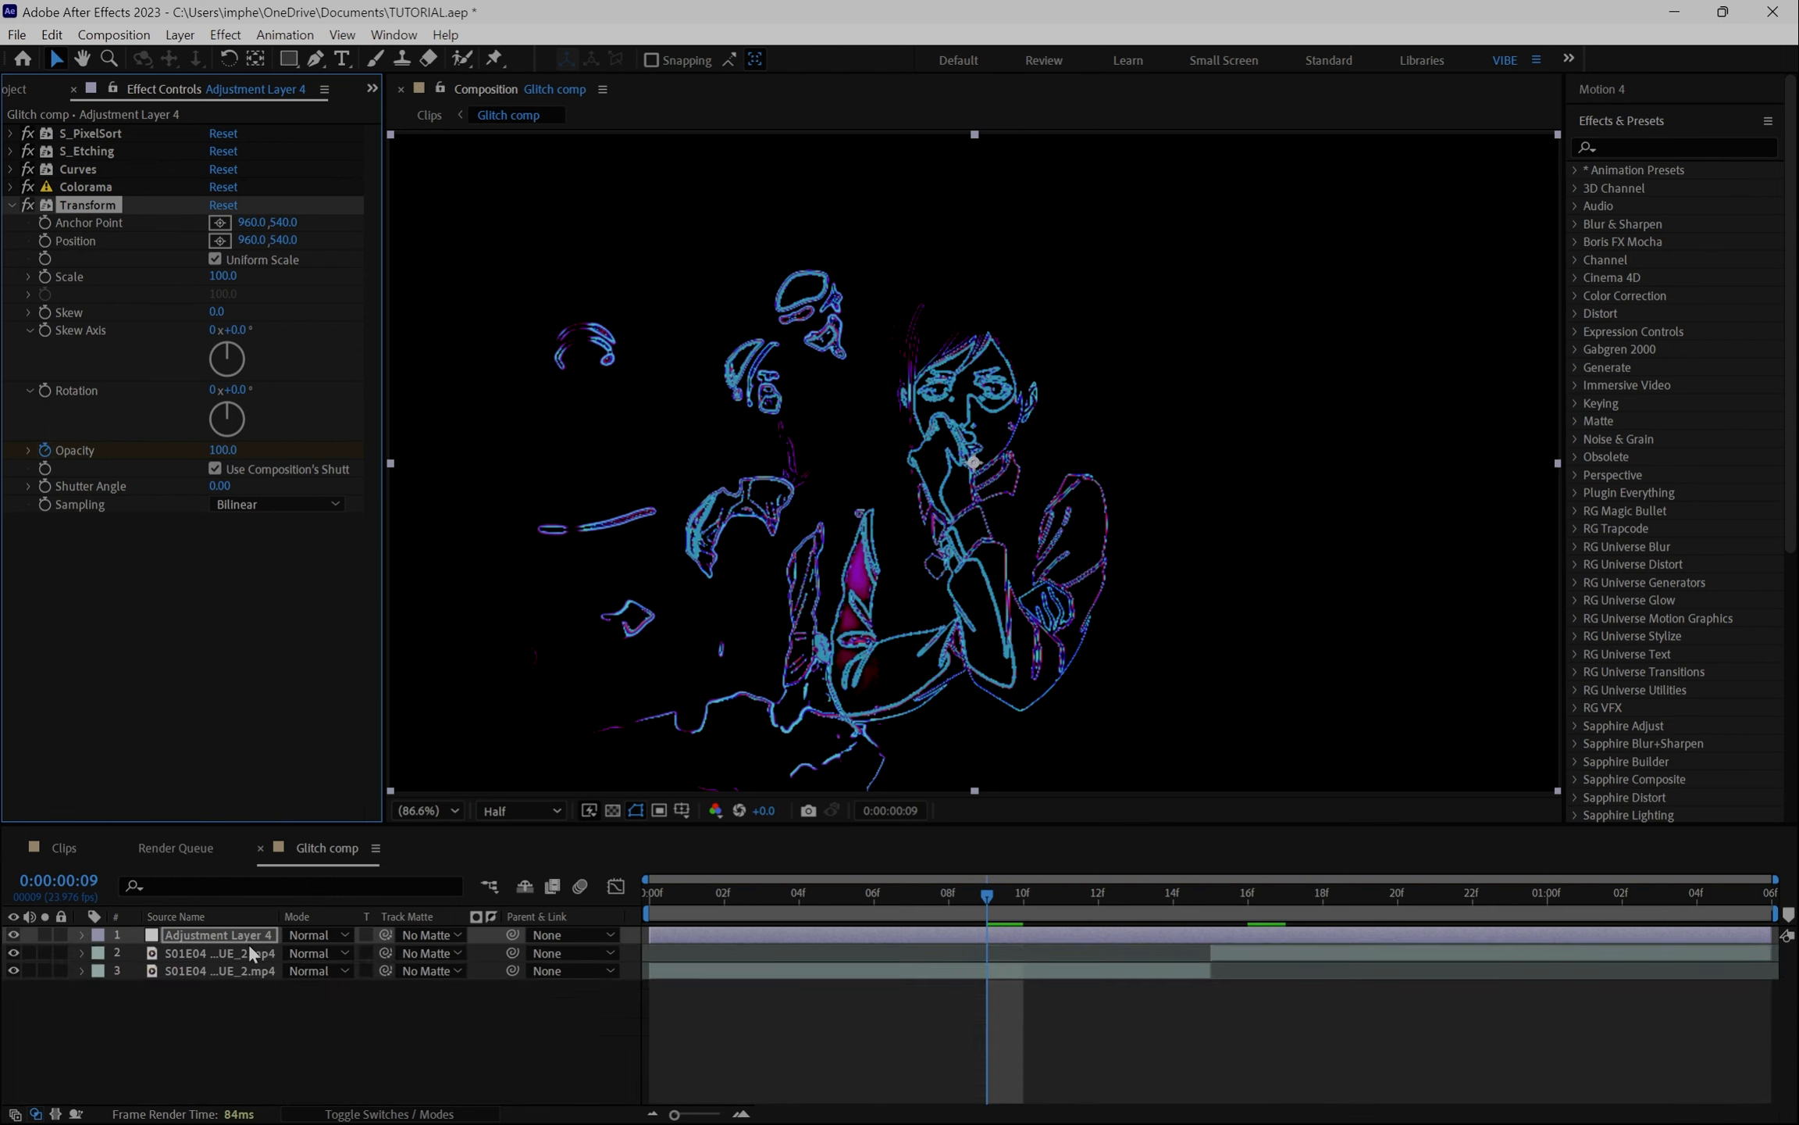
- Add a second Opacity keyframe at frame 21 while previewing the transition
{"action": "scroll", "coordinate": [1168, 975], "scroll_direction": "down", "scroll_amount": 3}
{"action": "left_click_drag", "start_coordinate": [1072, 903], "coordinate": [1212, 946]}
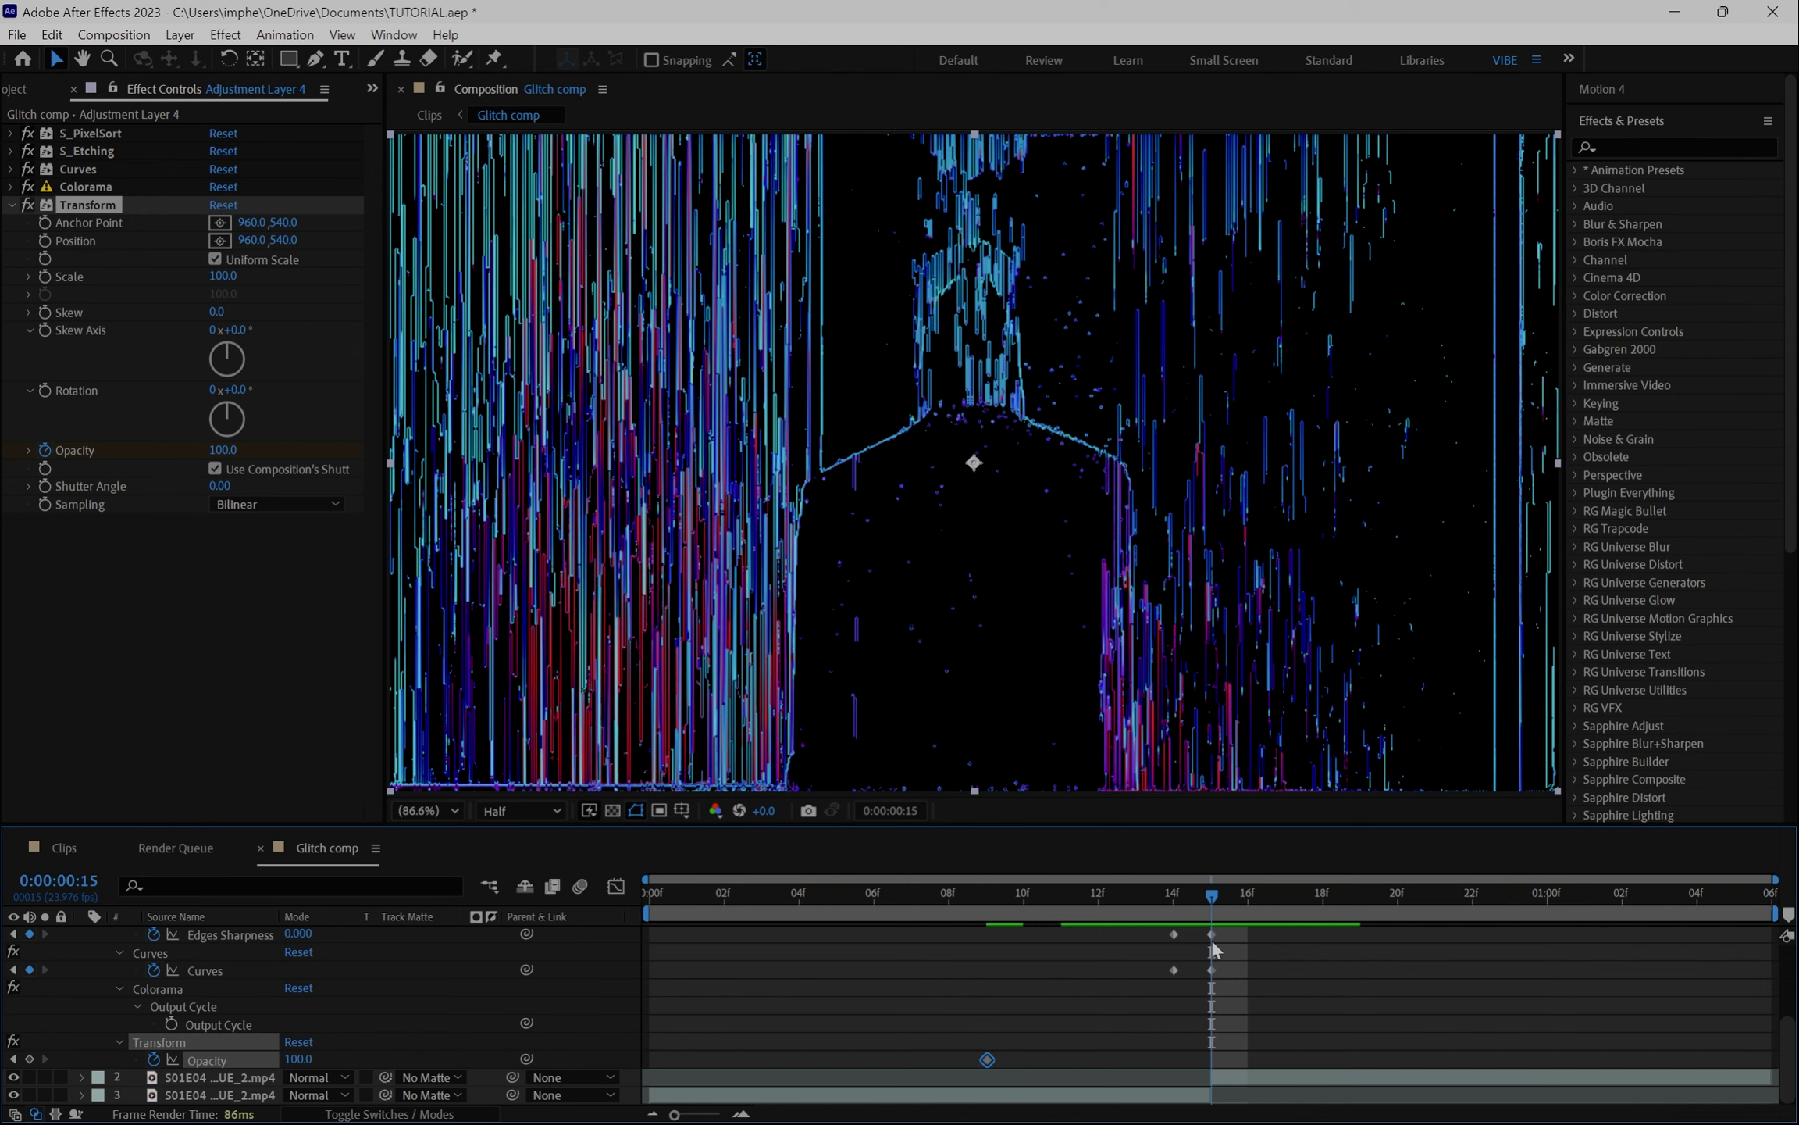
{"action": "key", "text": "space"}
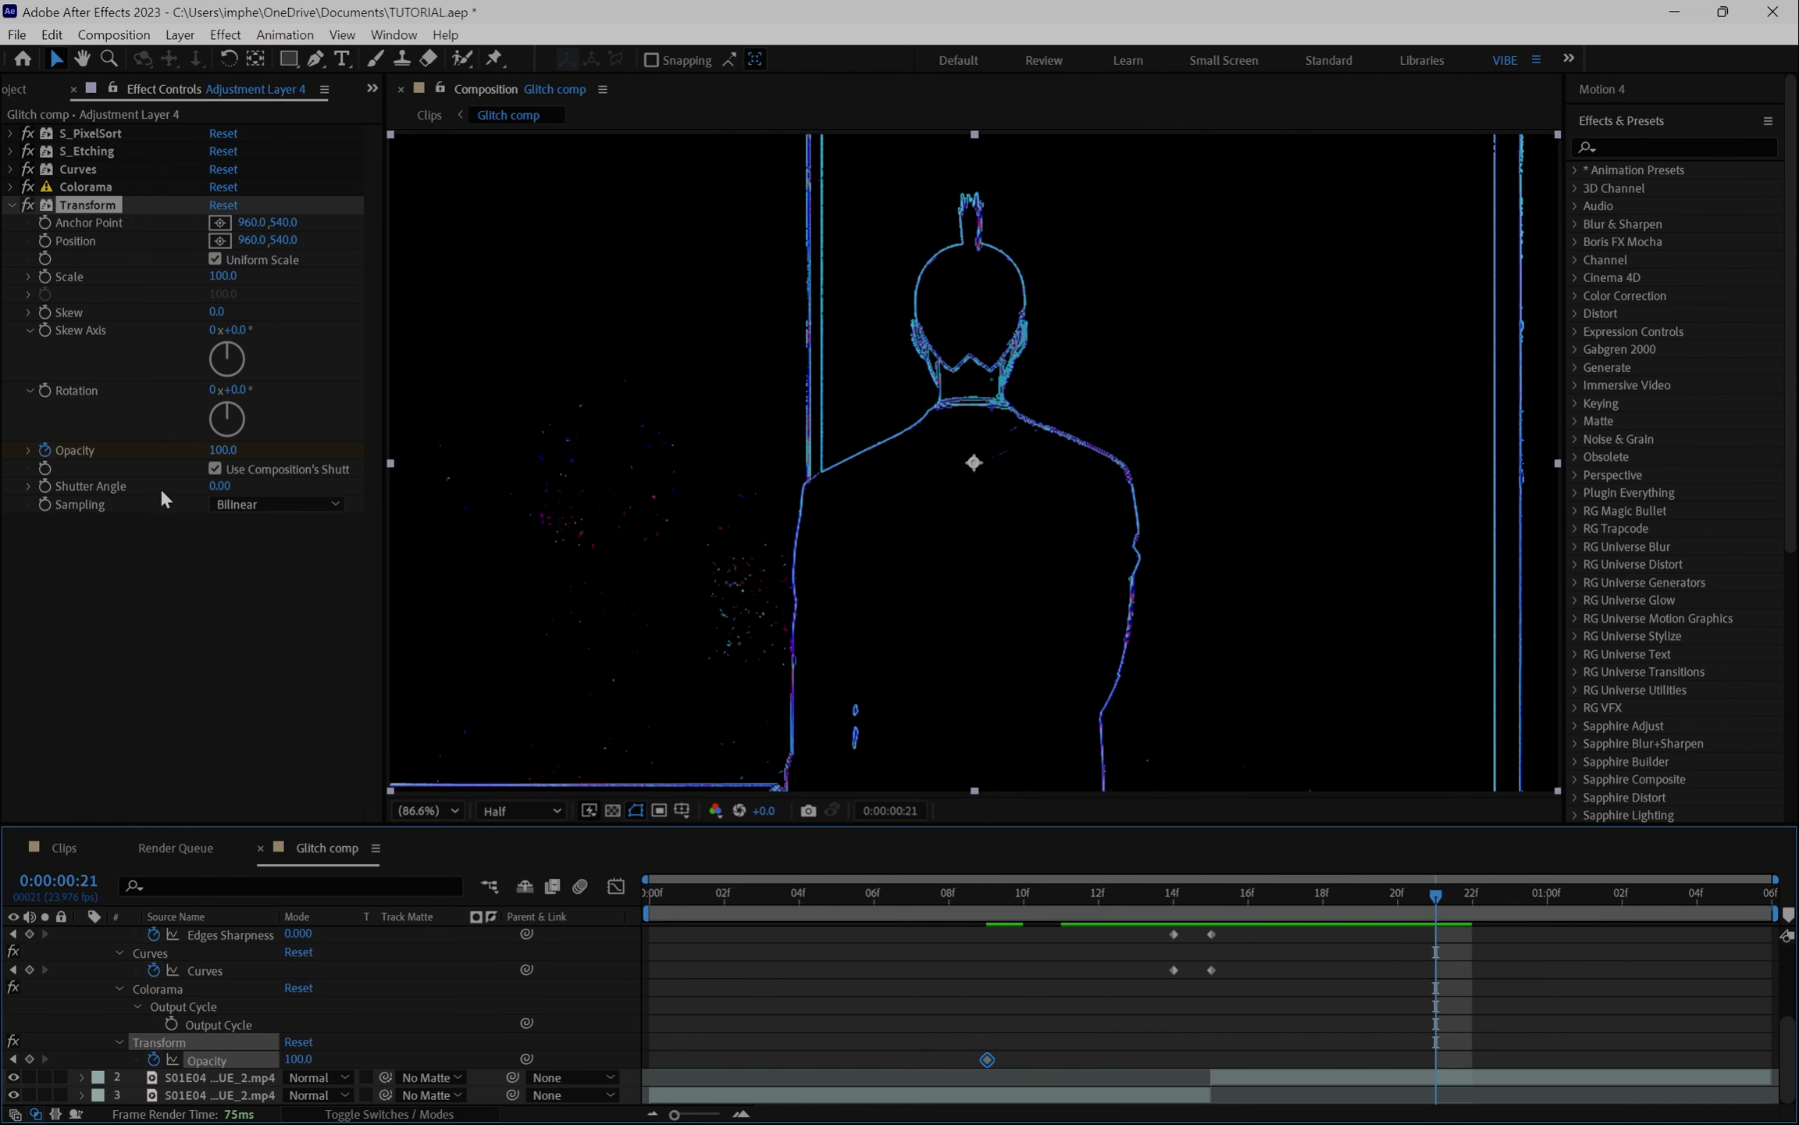
{"action": "left_click", "coordinate": [30, 1059]}
{"action": "key", "text": "space"}
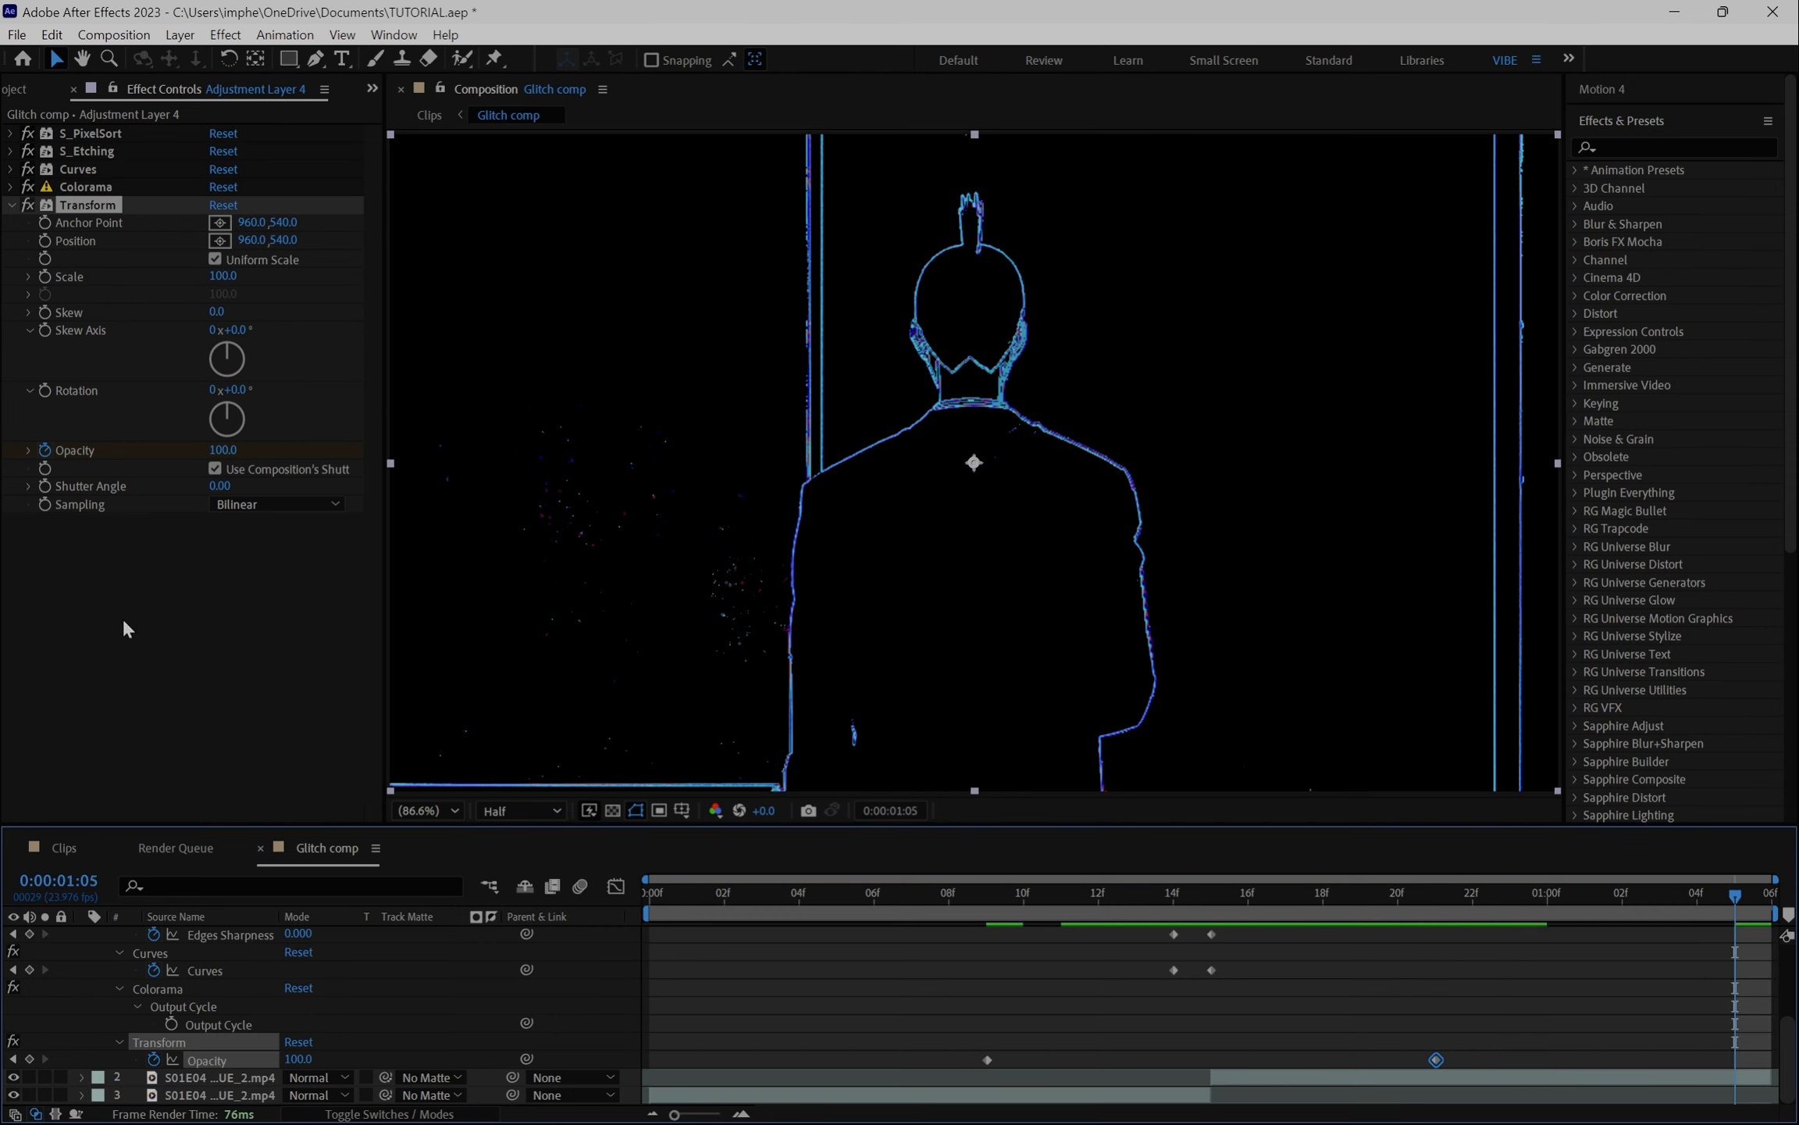
- At 1:05, set Opacity to 0 and move that keyframe to the end of the composition
{"action": "left_click_drag", "start_coordinate": [219, 451], "coordinate": [133, 458]}
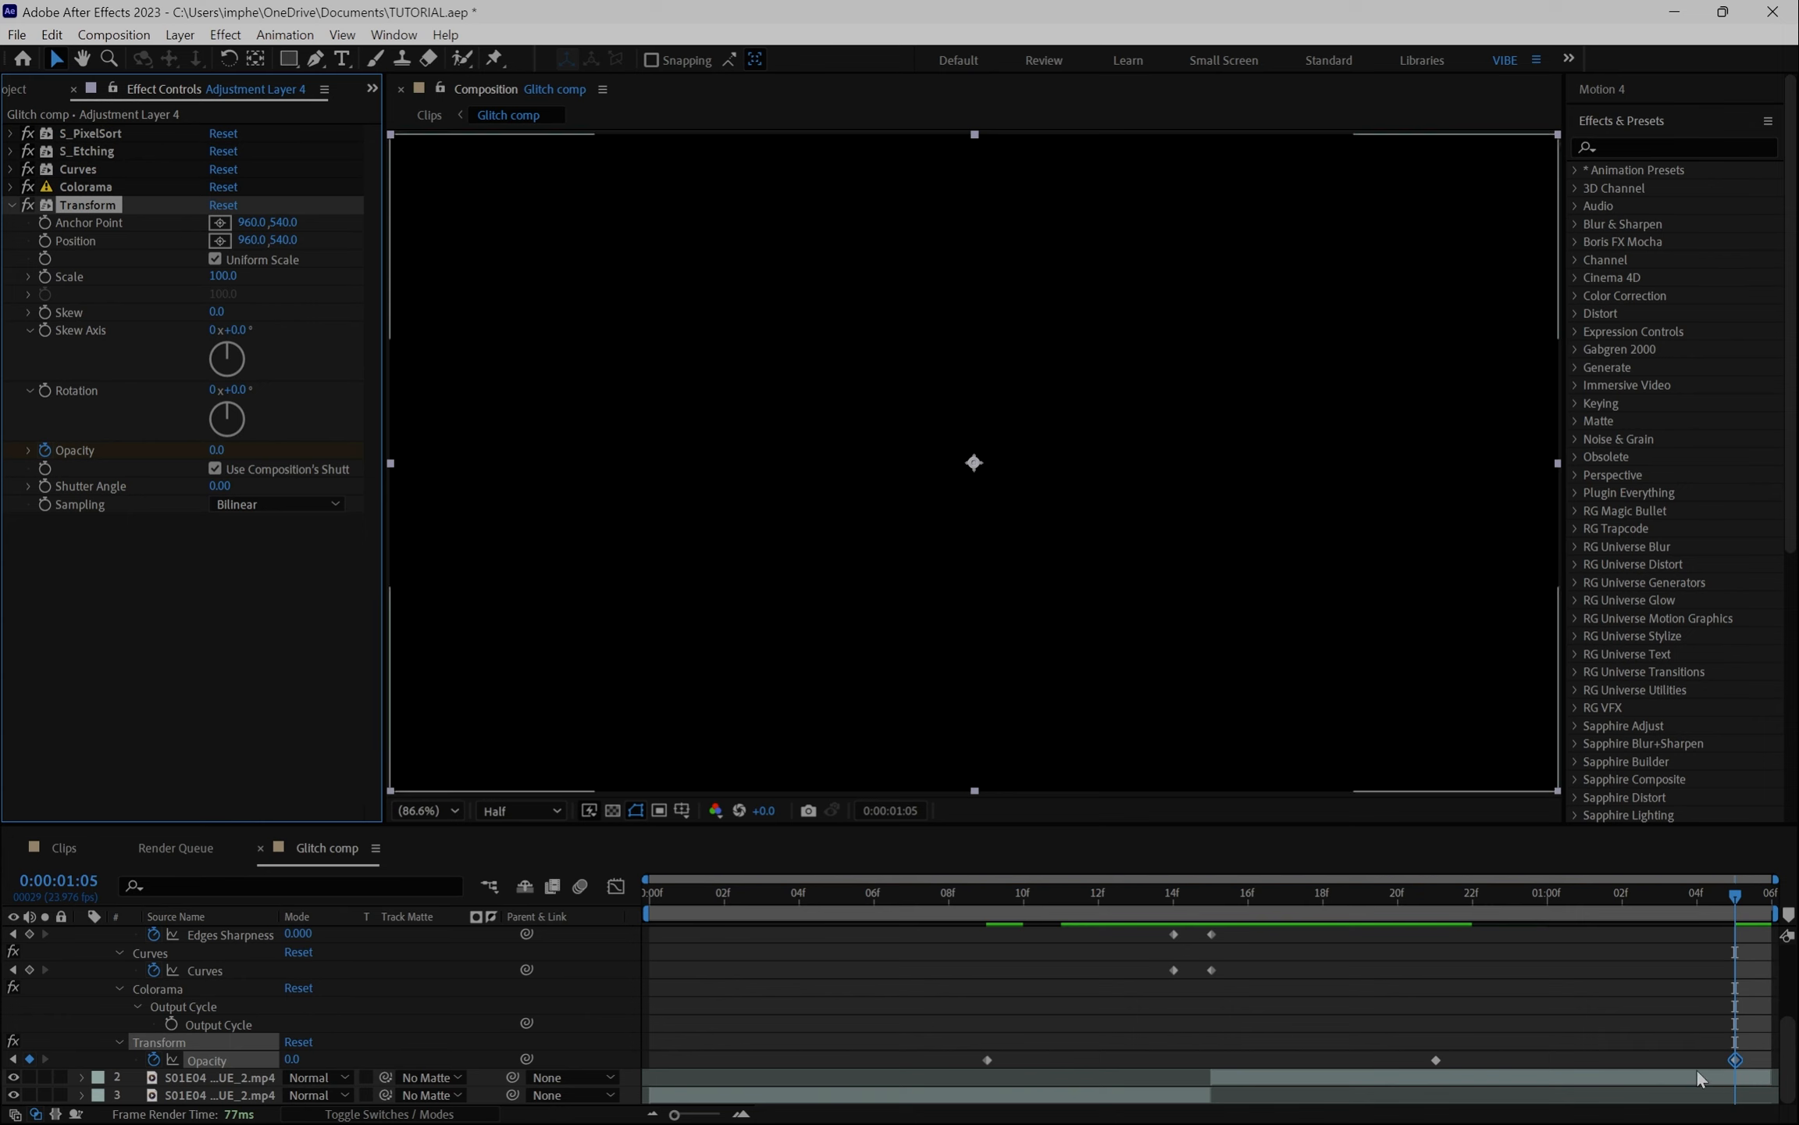
{"action": "left_click_drag", "start_coordinate": [1736, 1060], "coordinate": [1770, 1062]}
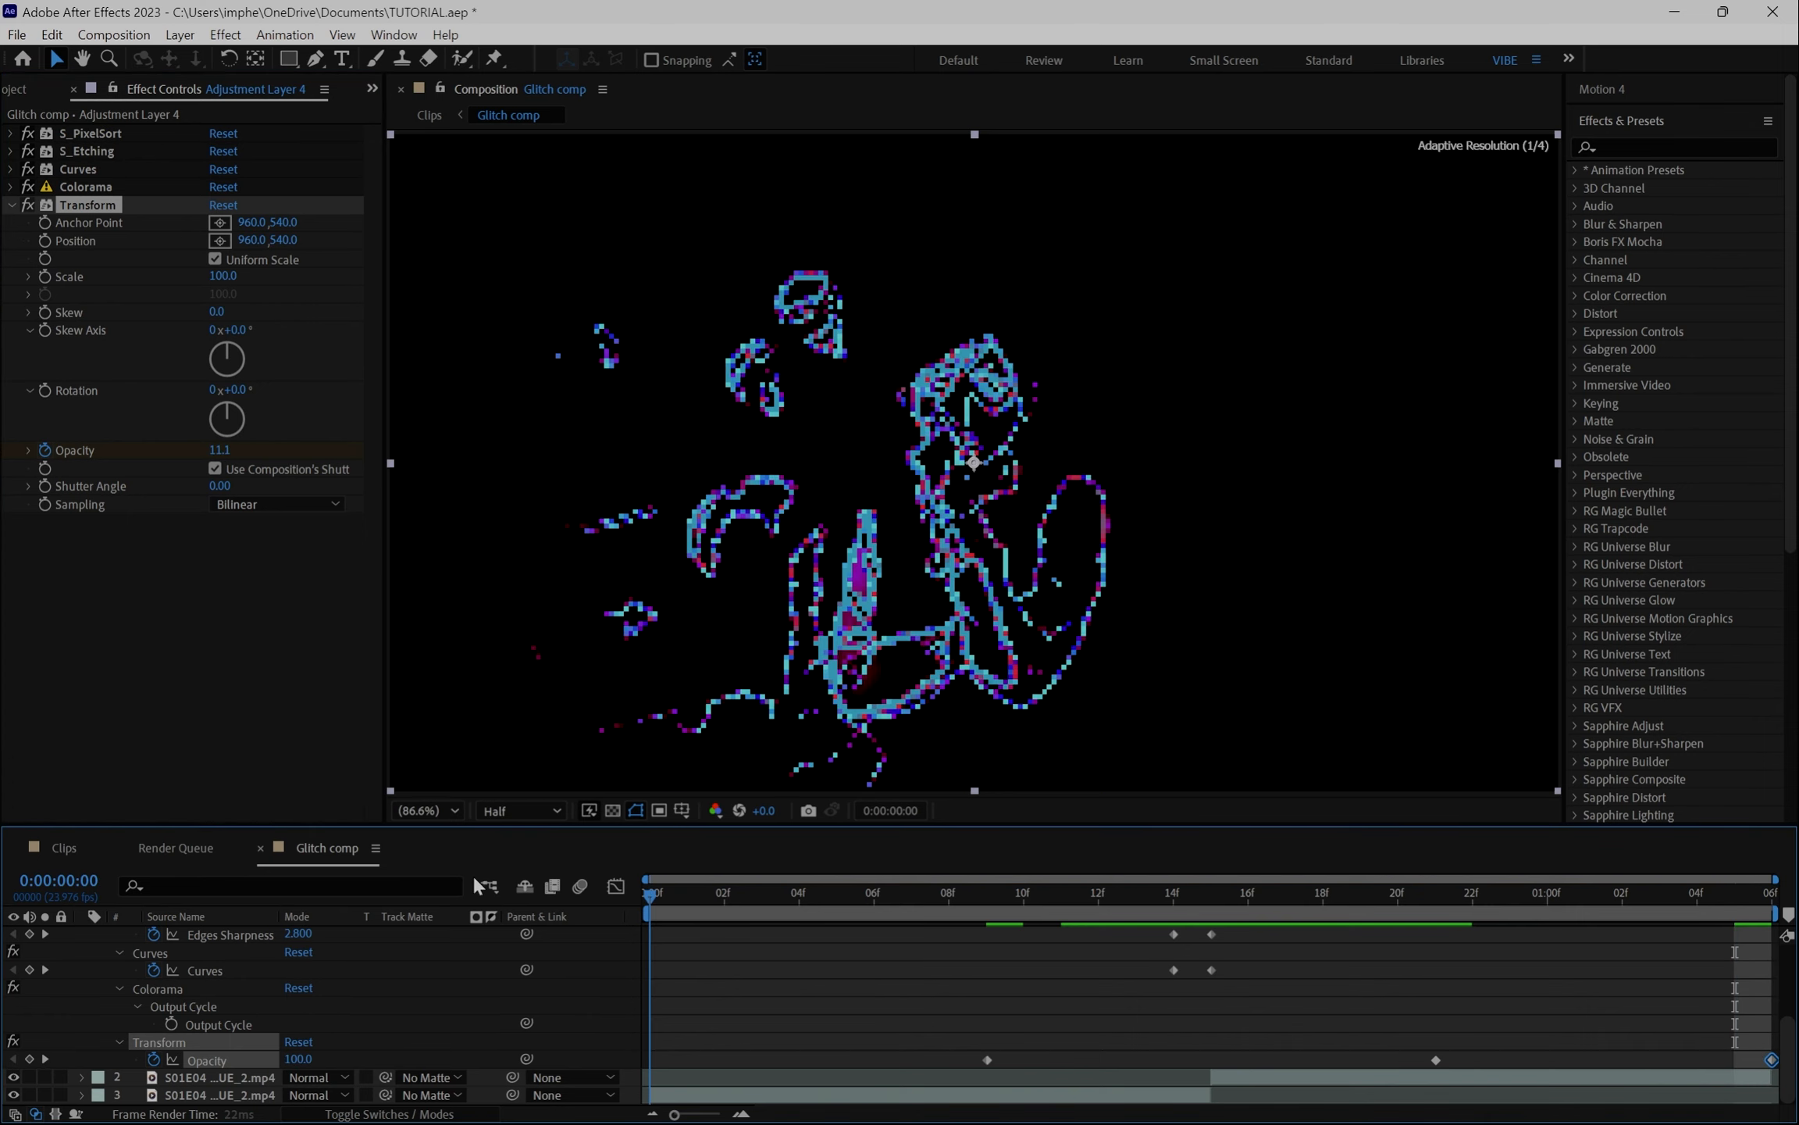
- Paste the 0% Opacity keyframe at the start of the composition and preview
{"action": "key", "text": "Home"}
{"action": "key", "text": "ctrl+v"}
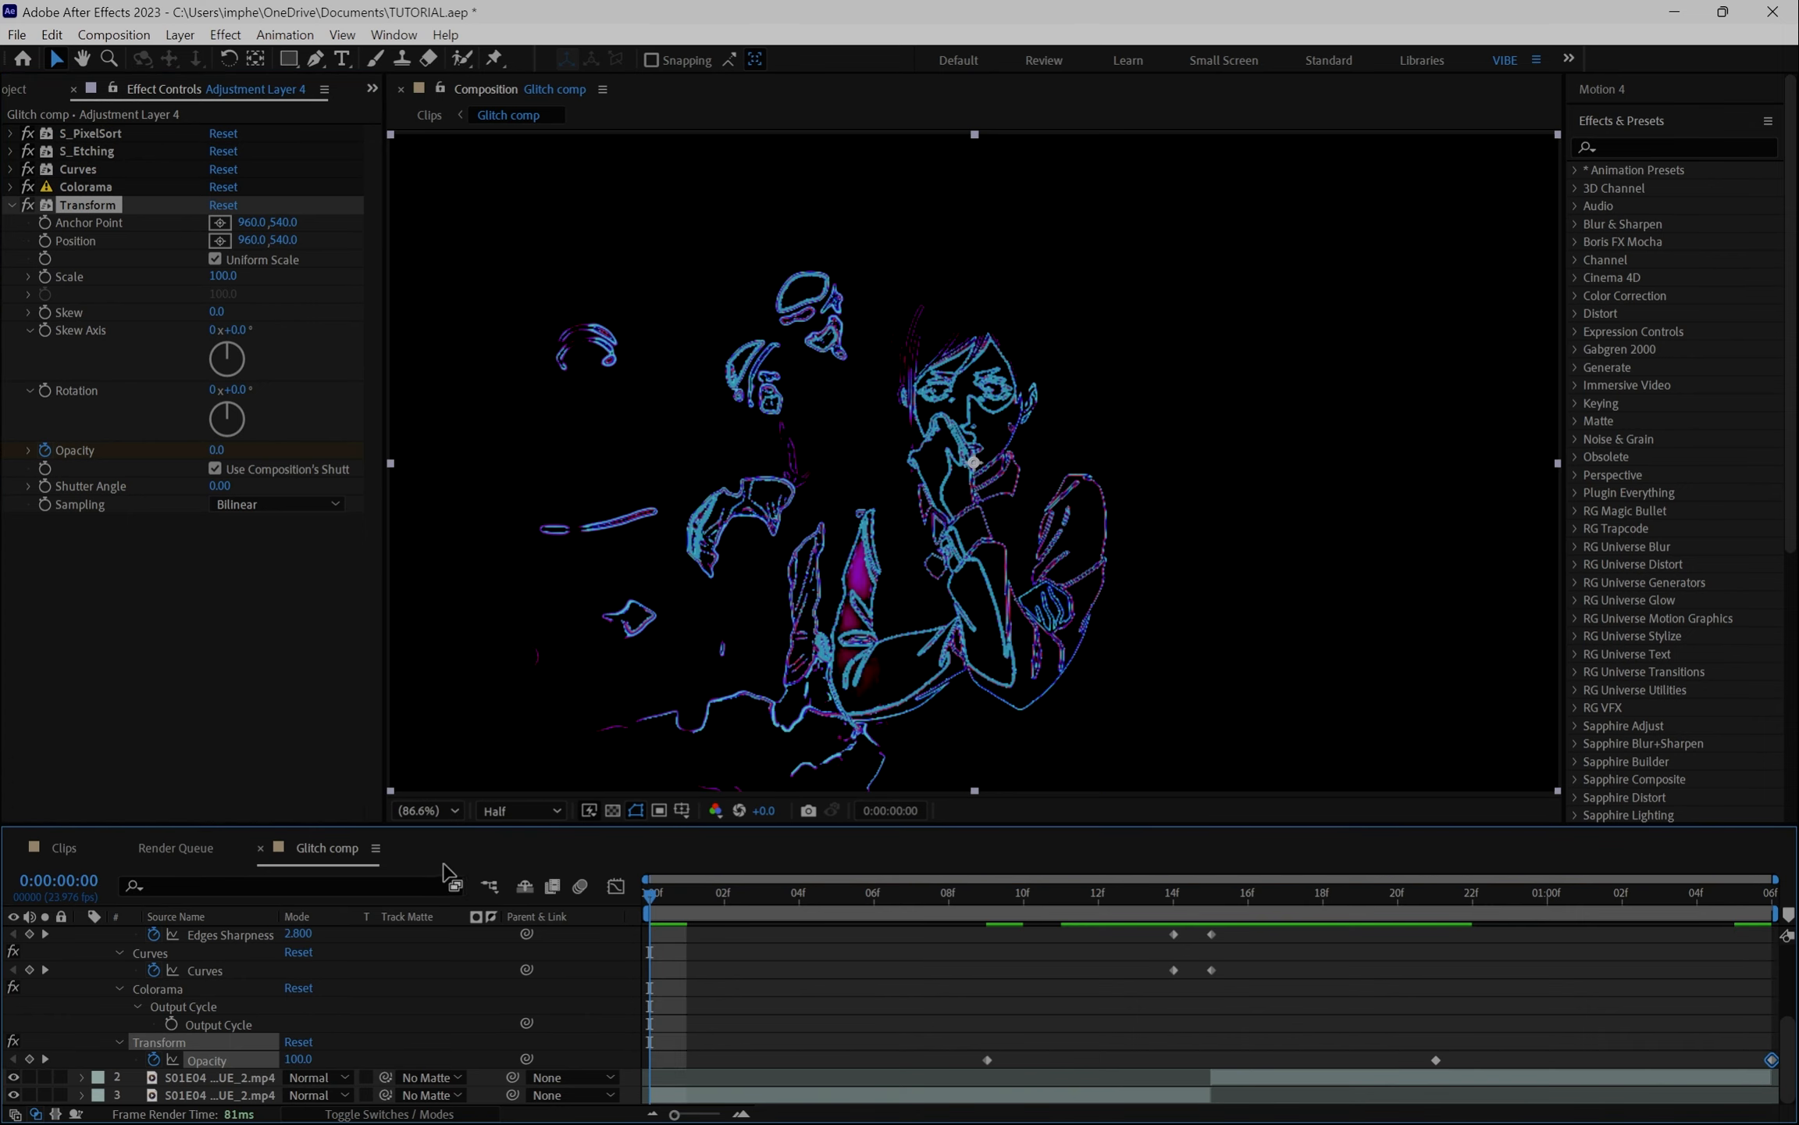
{"action": "left_click_drag", "start_coordinate": [781, 893], "coordinate": [1044, 916]}
{"action": "key", "text": "space"}
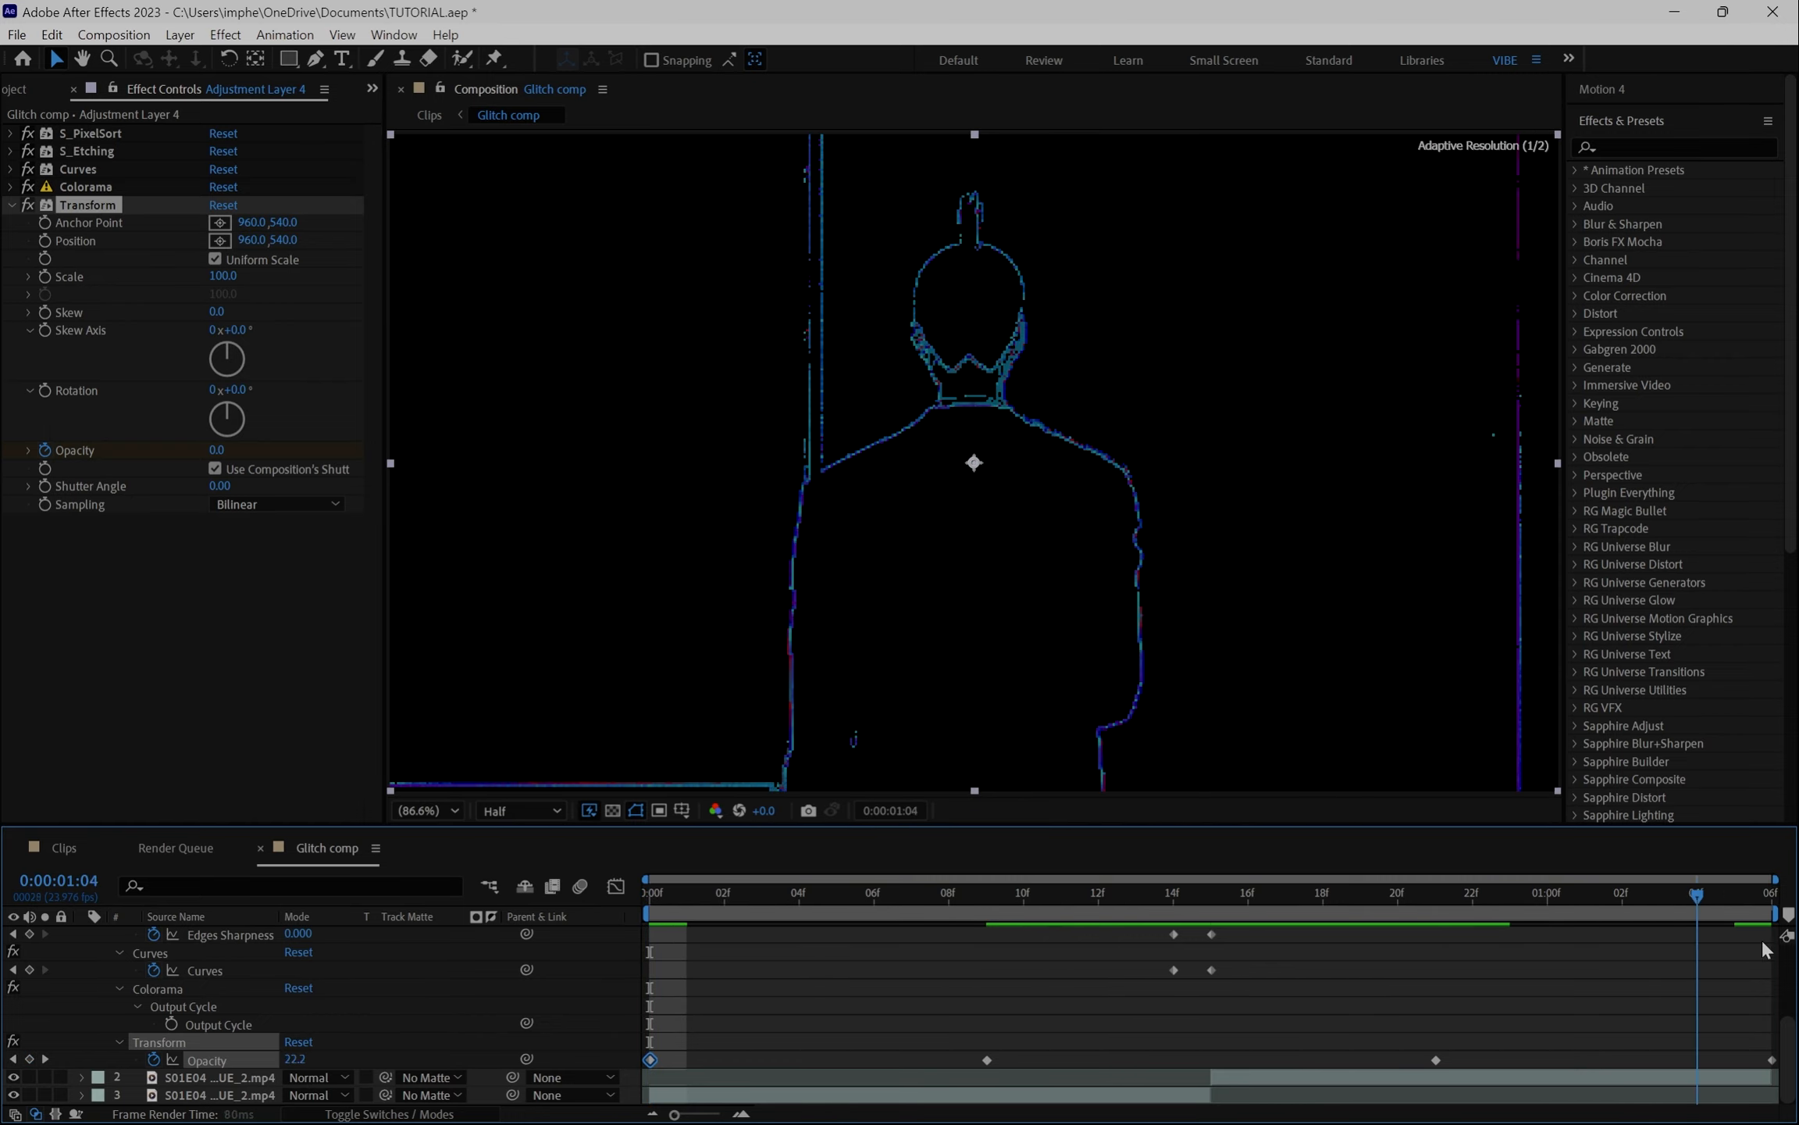
- Apply Easy Ease to the Opacity keyframes and to the Curves and S_Etching keyframes
{"action": "left_click_drag", "start_coordinate": [656, 1031], "coordinate": [1772, 1078]}
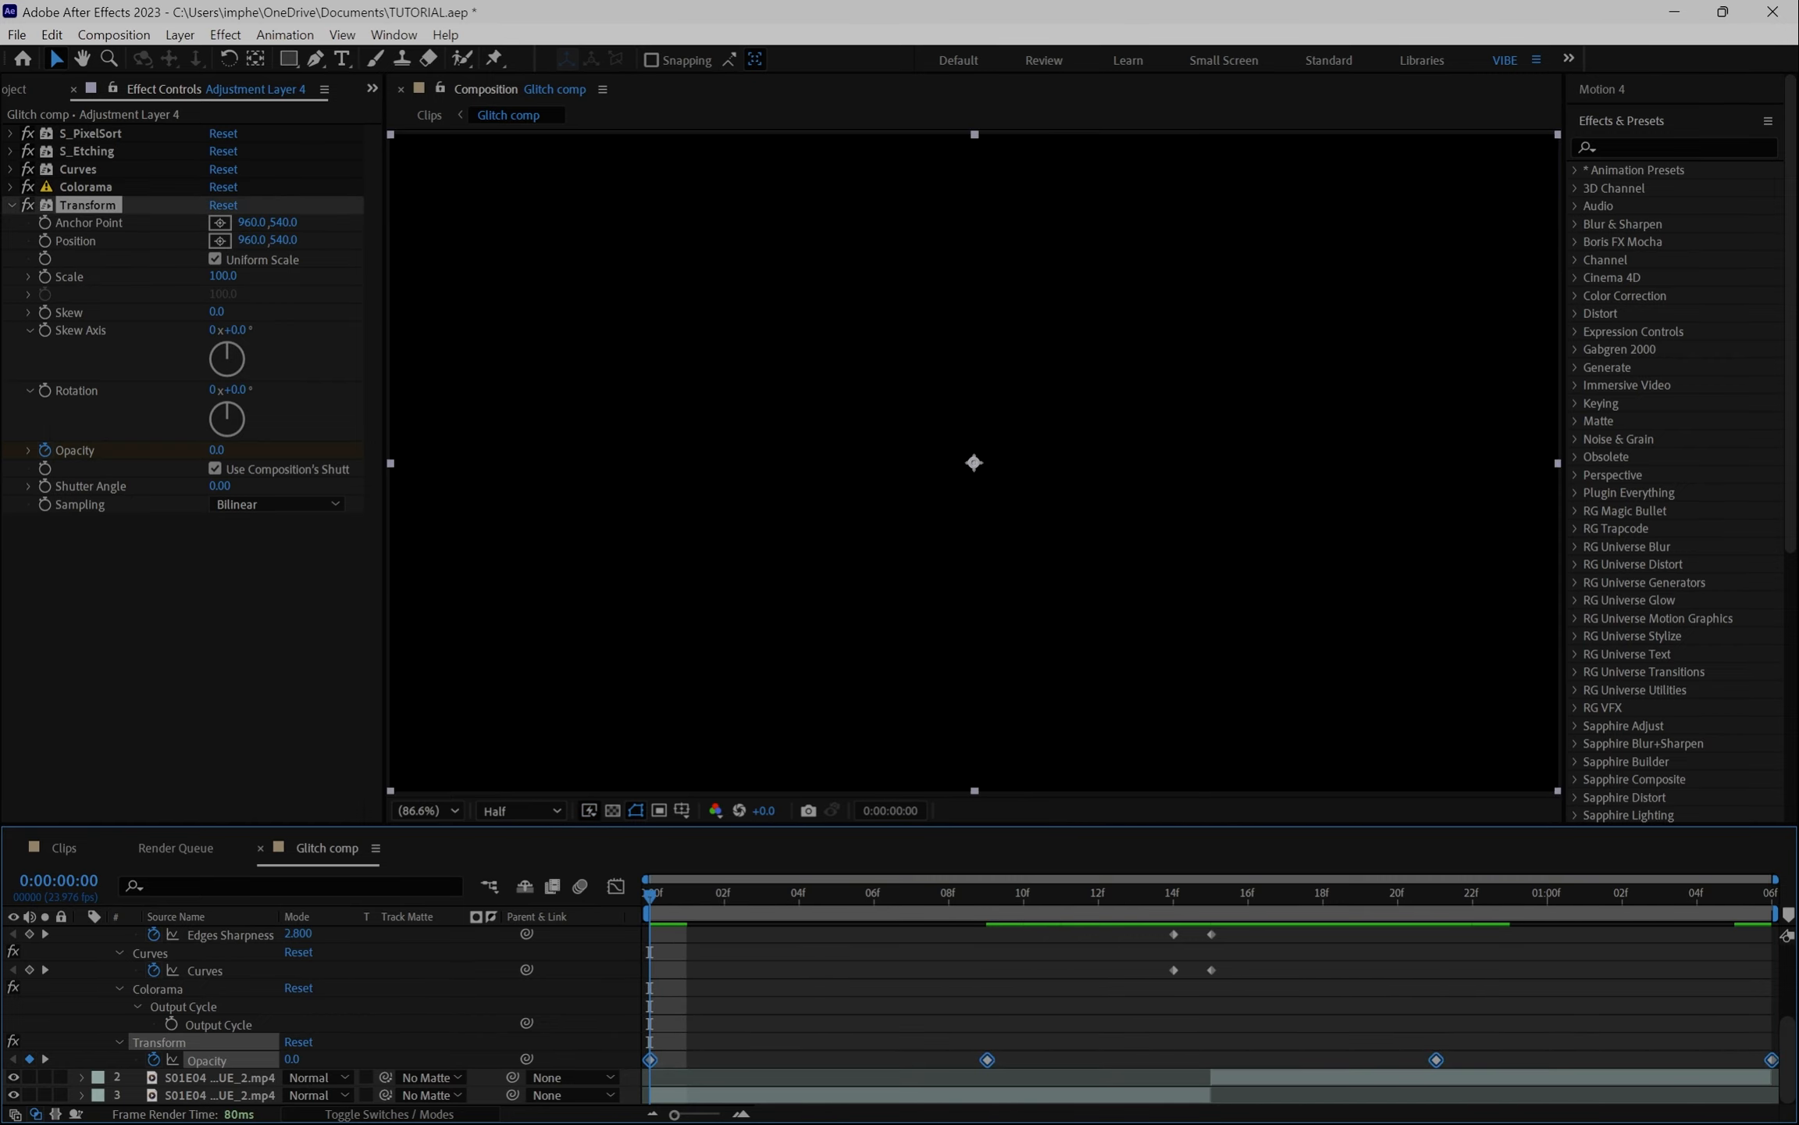
{"action": "key", "text": "F9"}
{"action": "left_click_drag", "start_coordinate": [1148, 926], "coordinate": [1234, 980]}
{"action": "key", "text": "F9"}
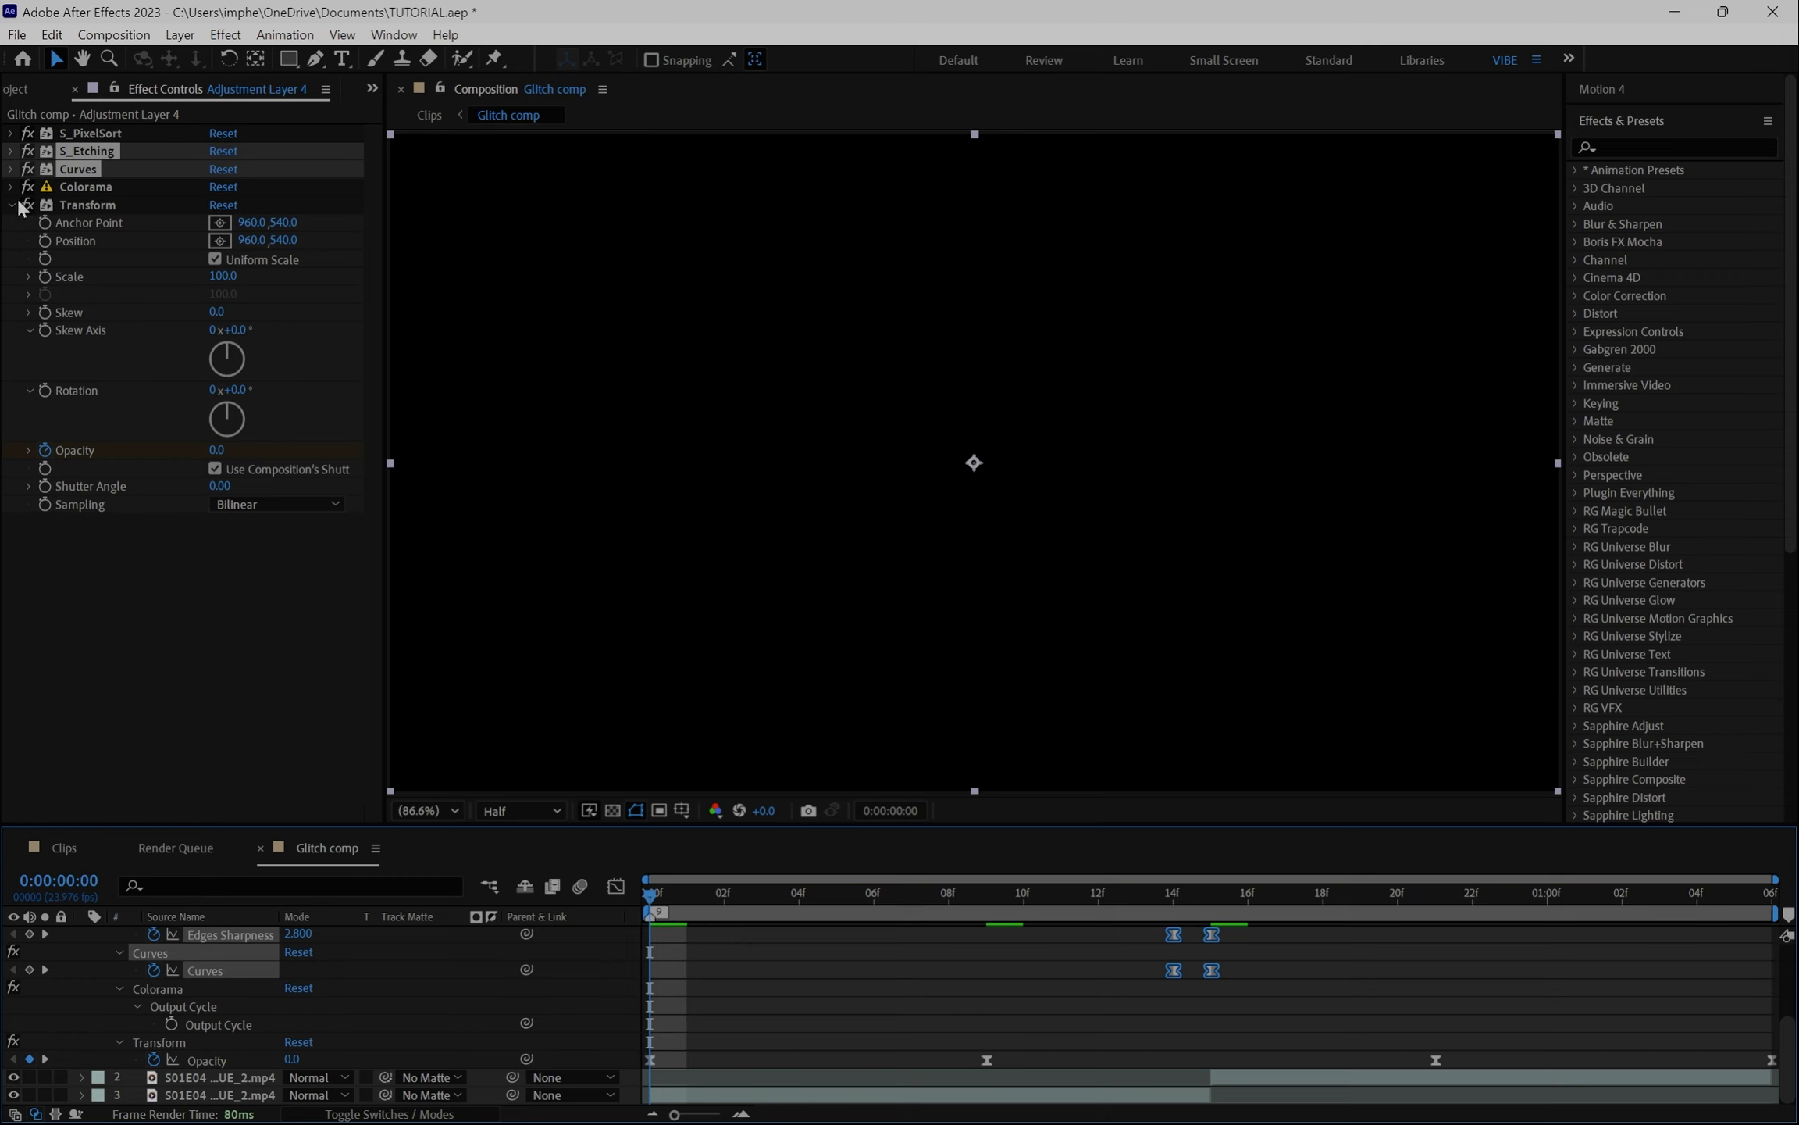
- Collapse Transform and apply the Deep Glow effect to the adjustment layer
{"action": "left_click", "coordinate": [11, 204]}
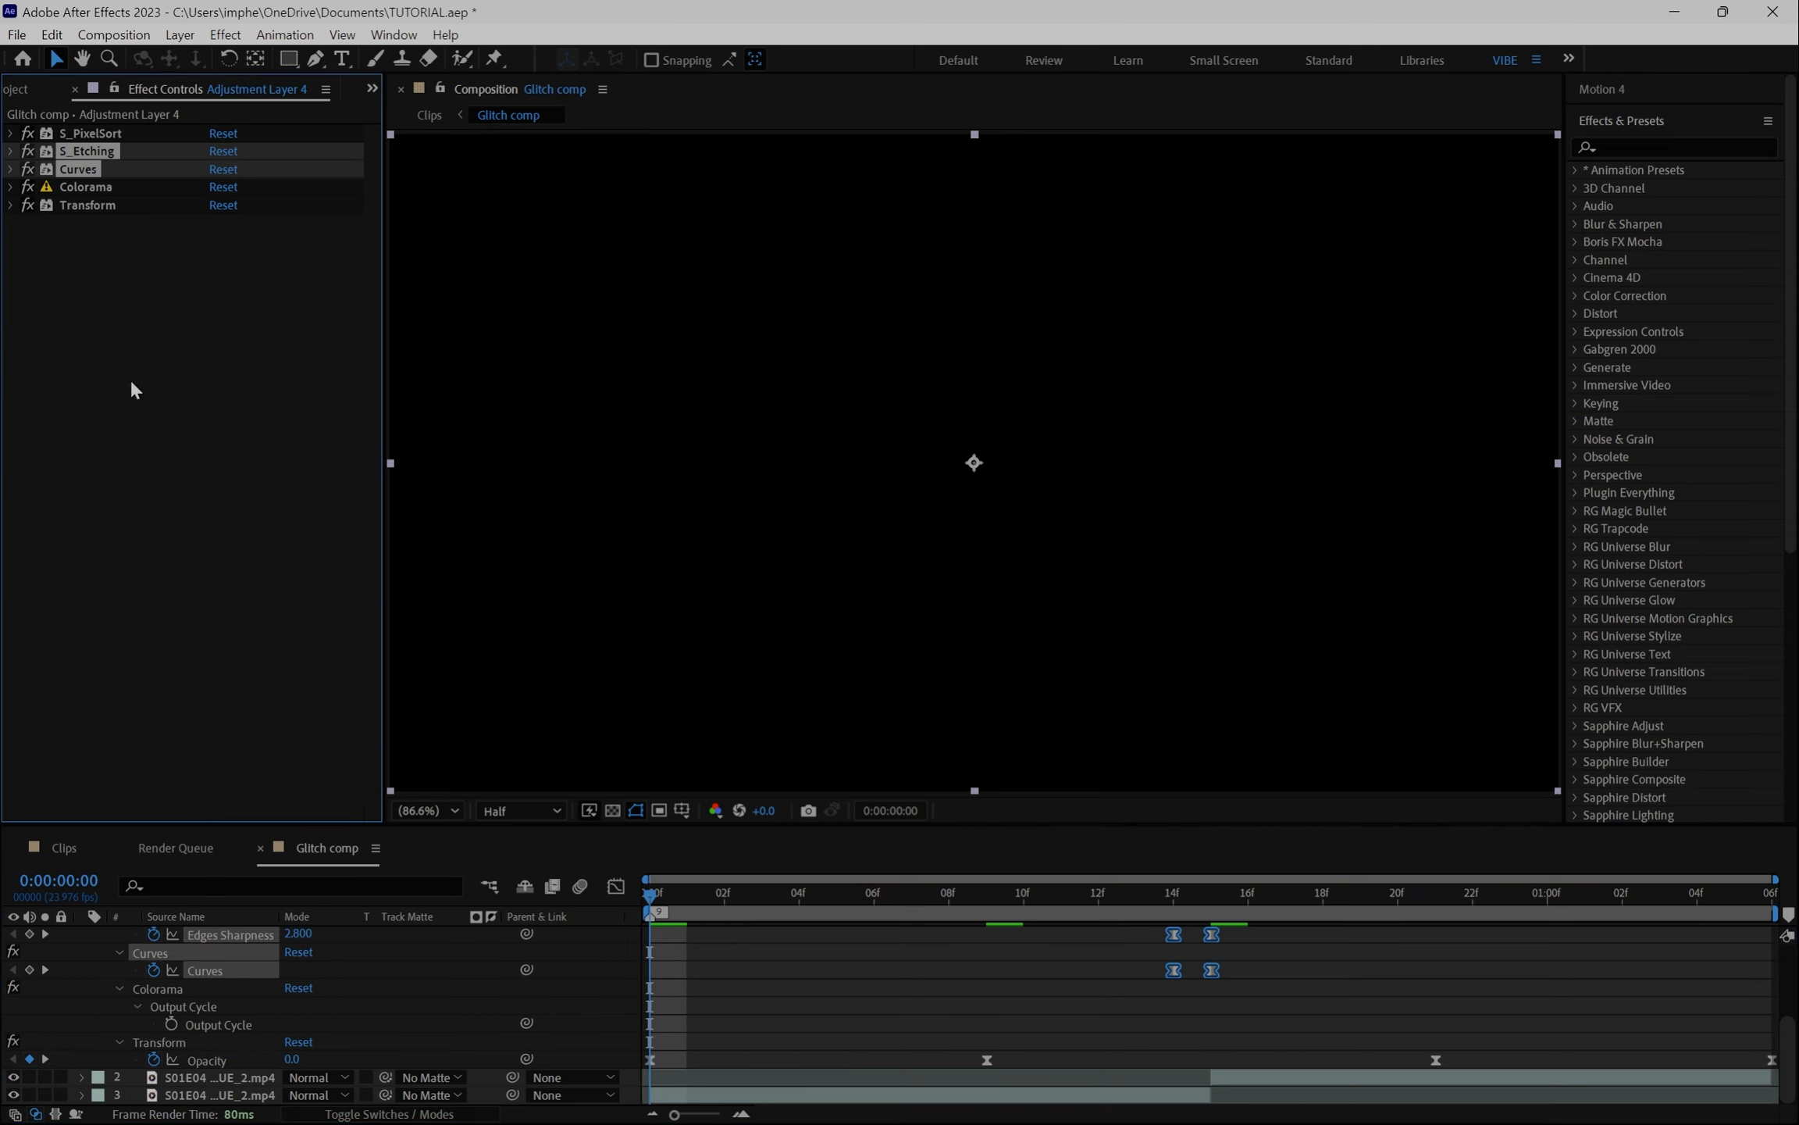
{"action": "key", "text": "ctrl+space"}
{"action": "type", "text": "deep"}
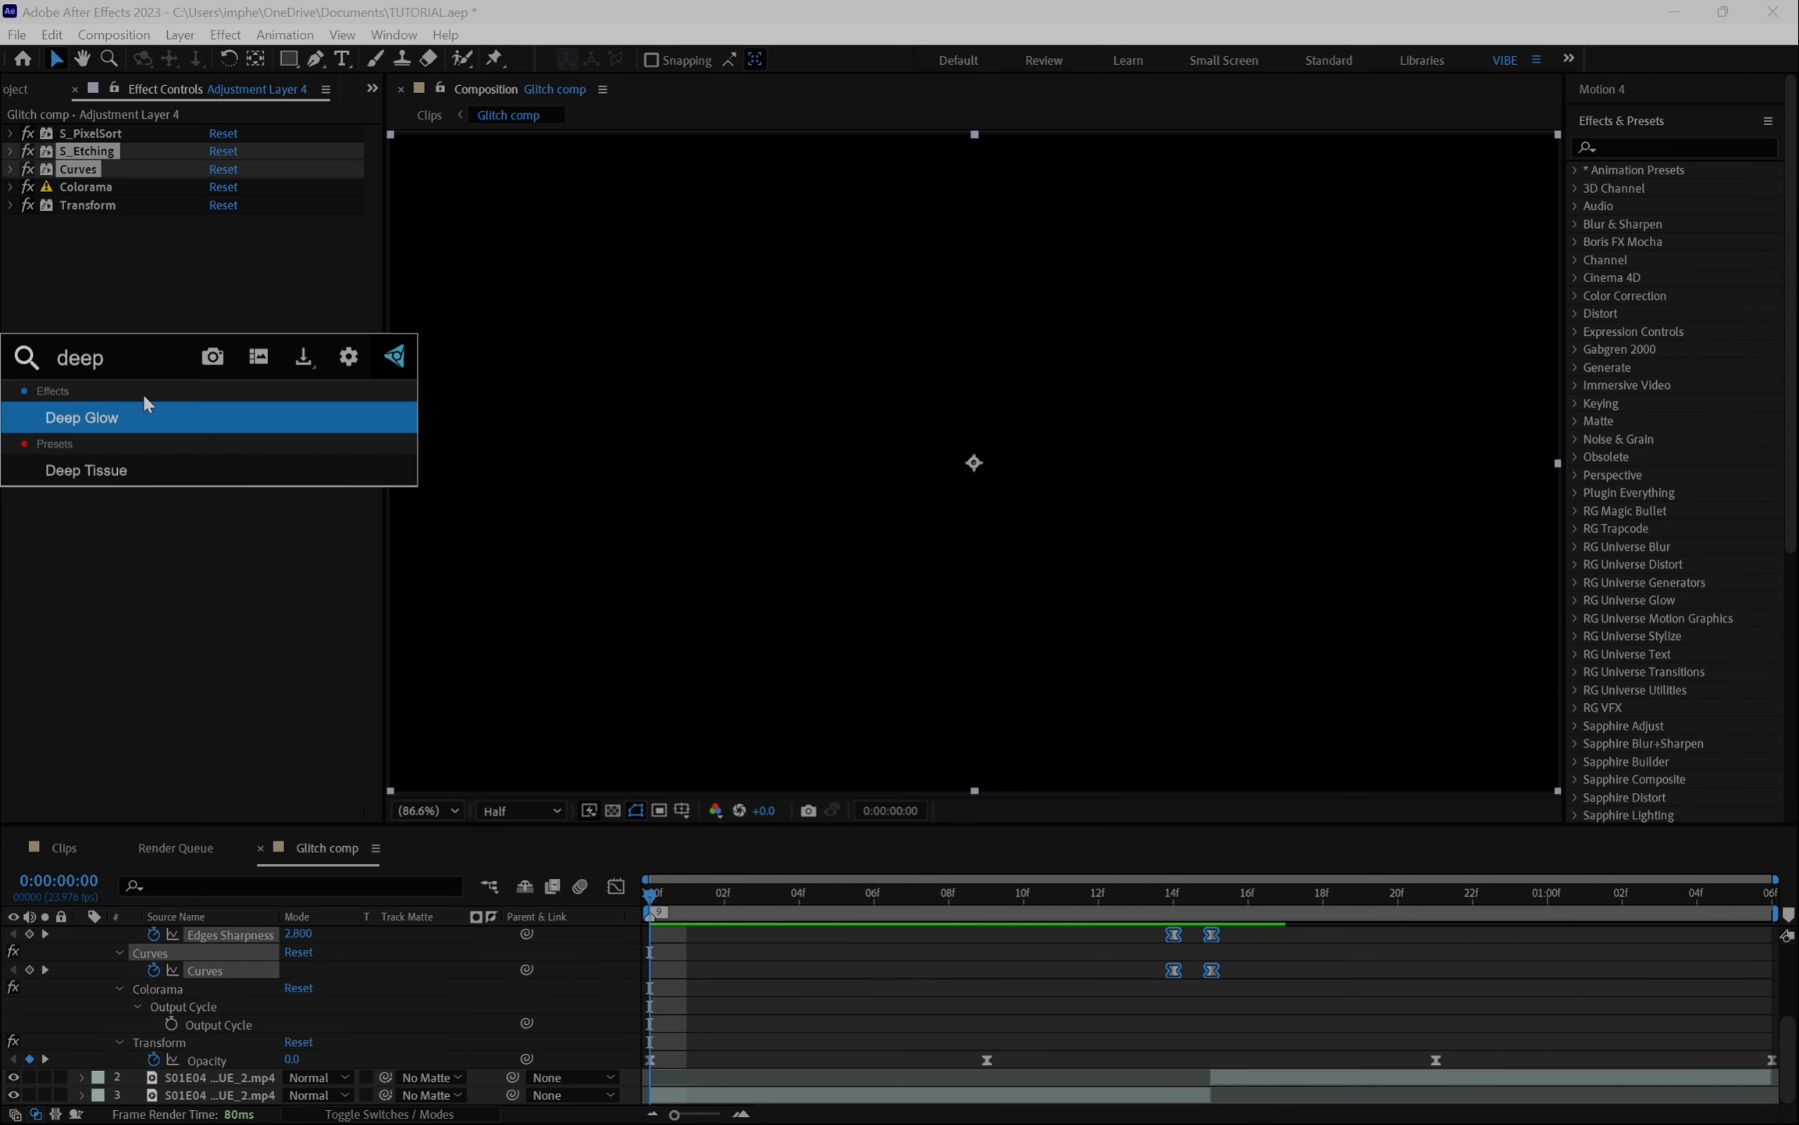
{"action": "key", "text": "Return"}
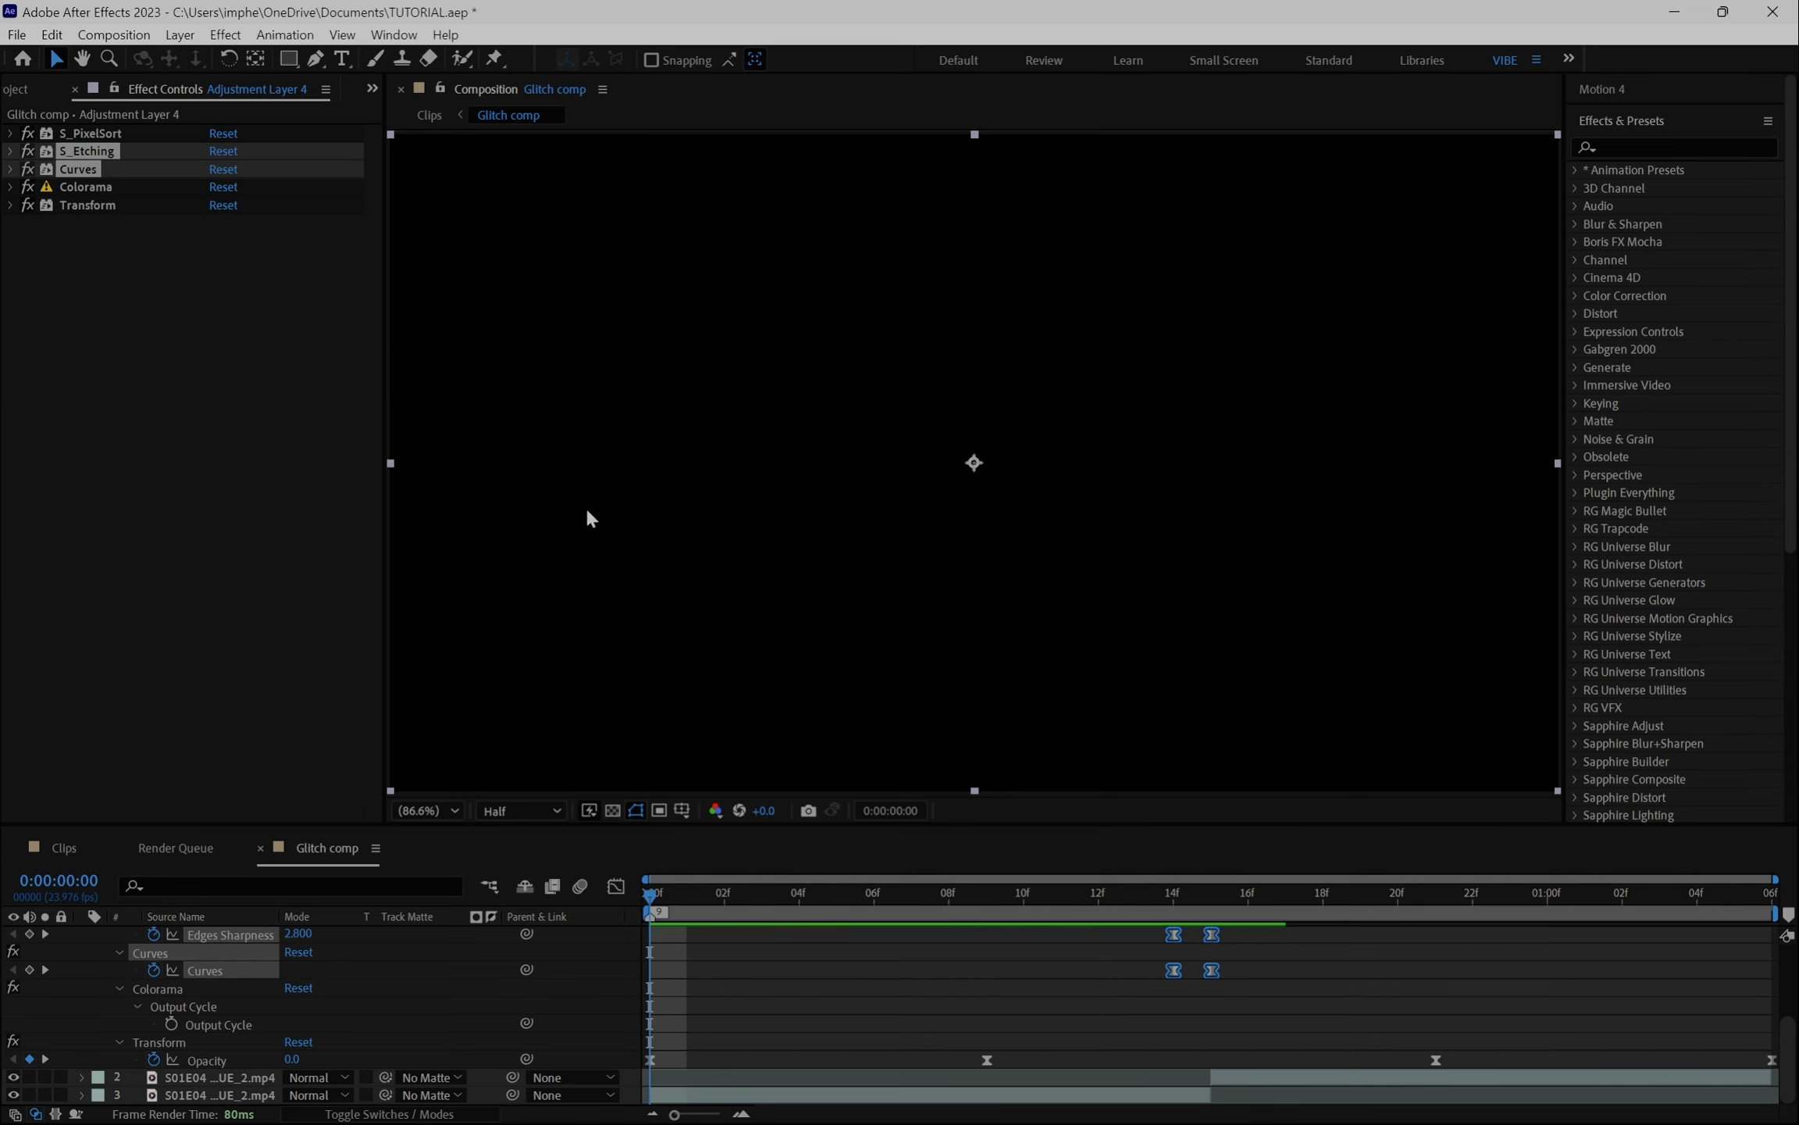
- Set the Deep Glow Exposure to 0.5 and Radius to 750 on the adjustment layer
{"action": "left_click", "coordinate": [1098, 893]}
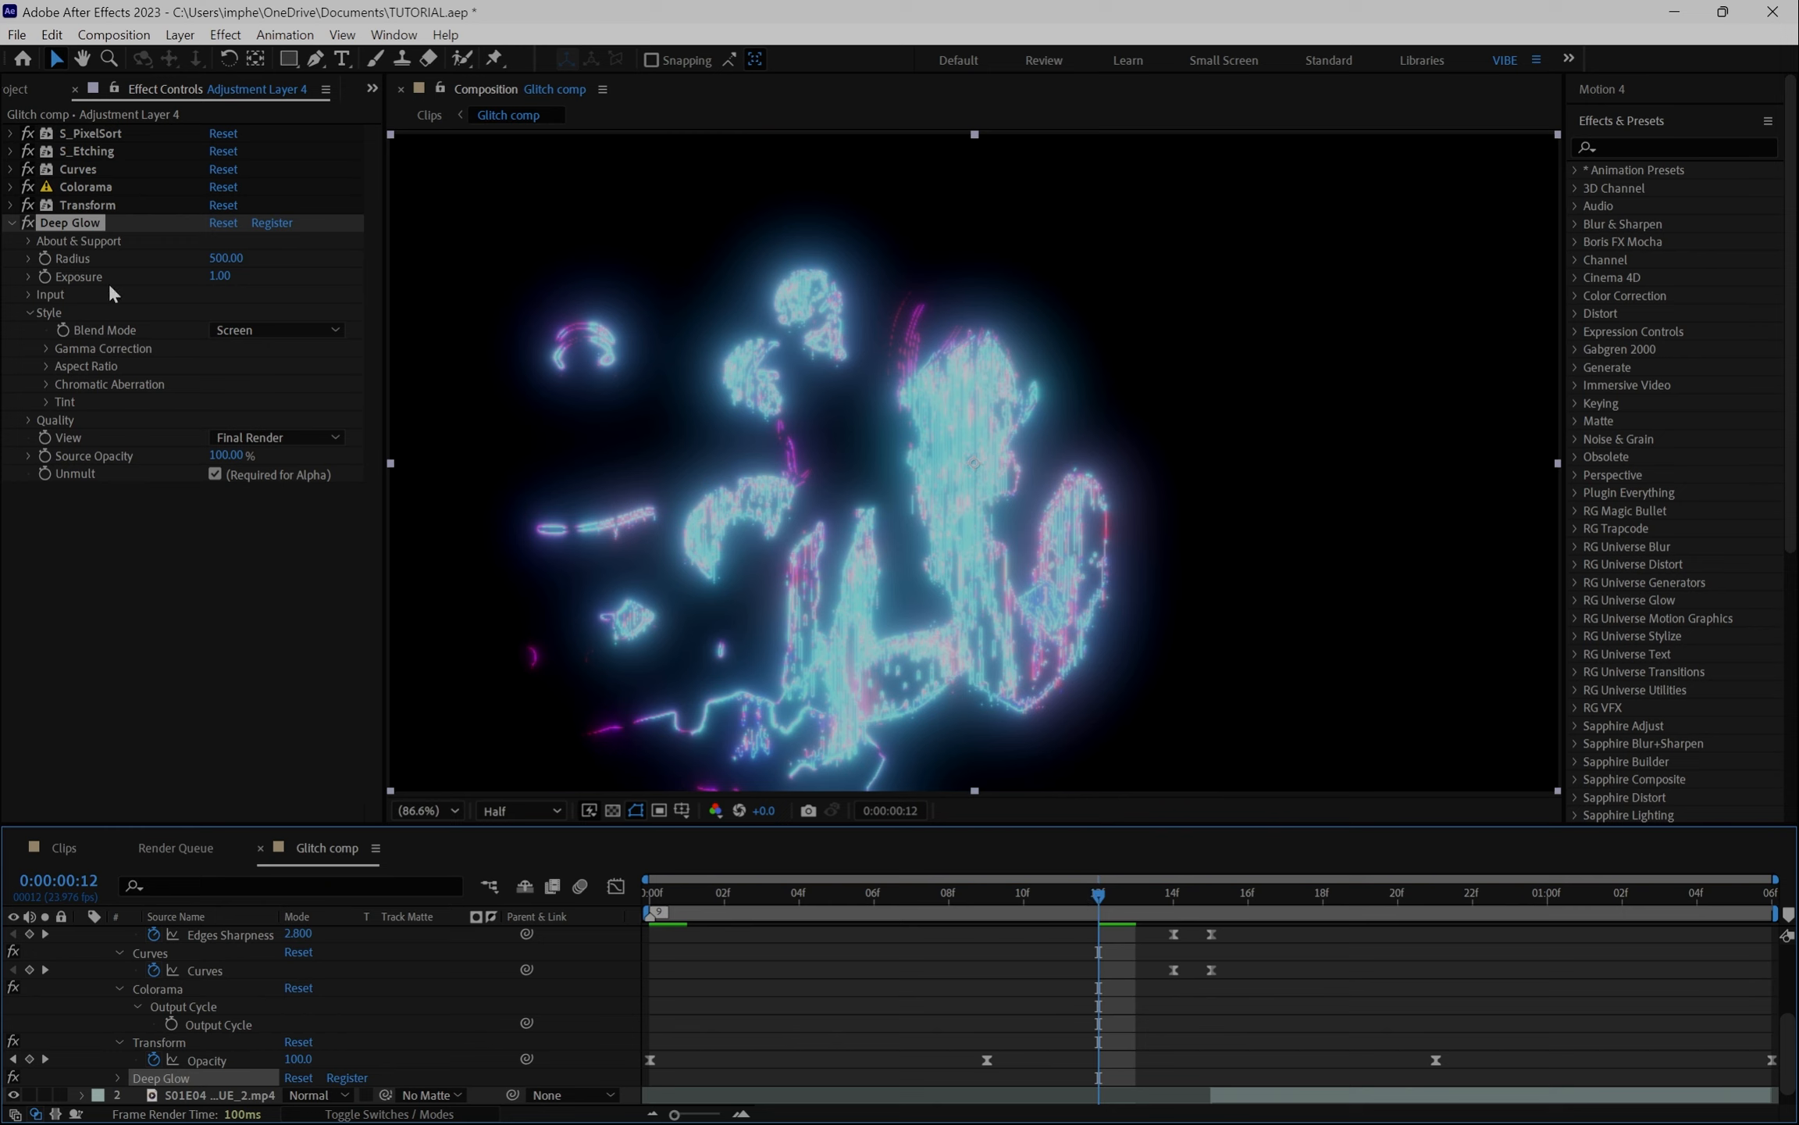
{"action": "left_click", "coordinate": [221, 277]}
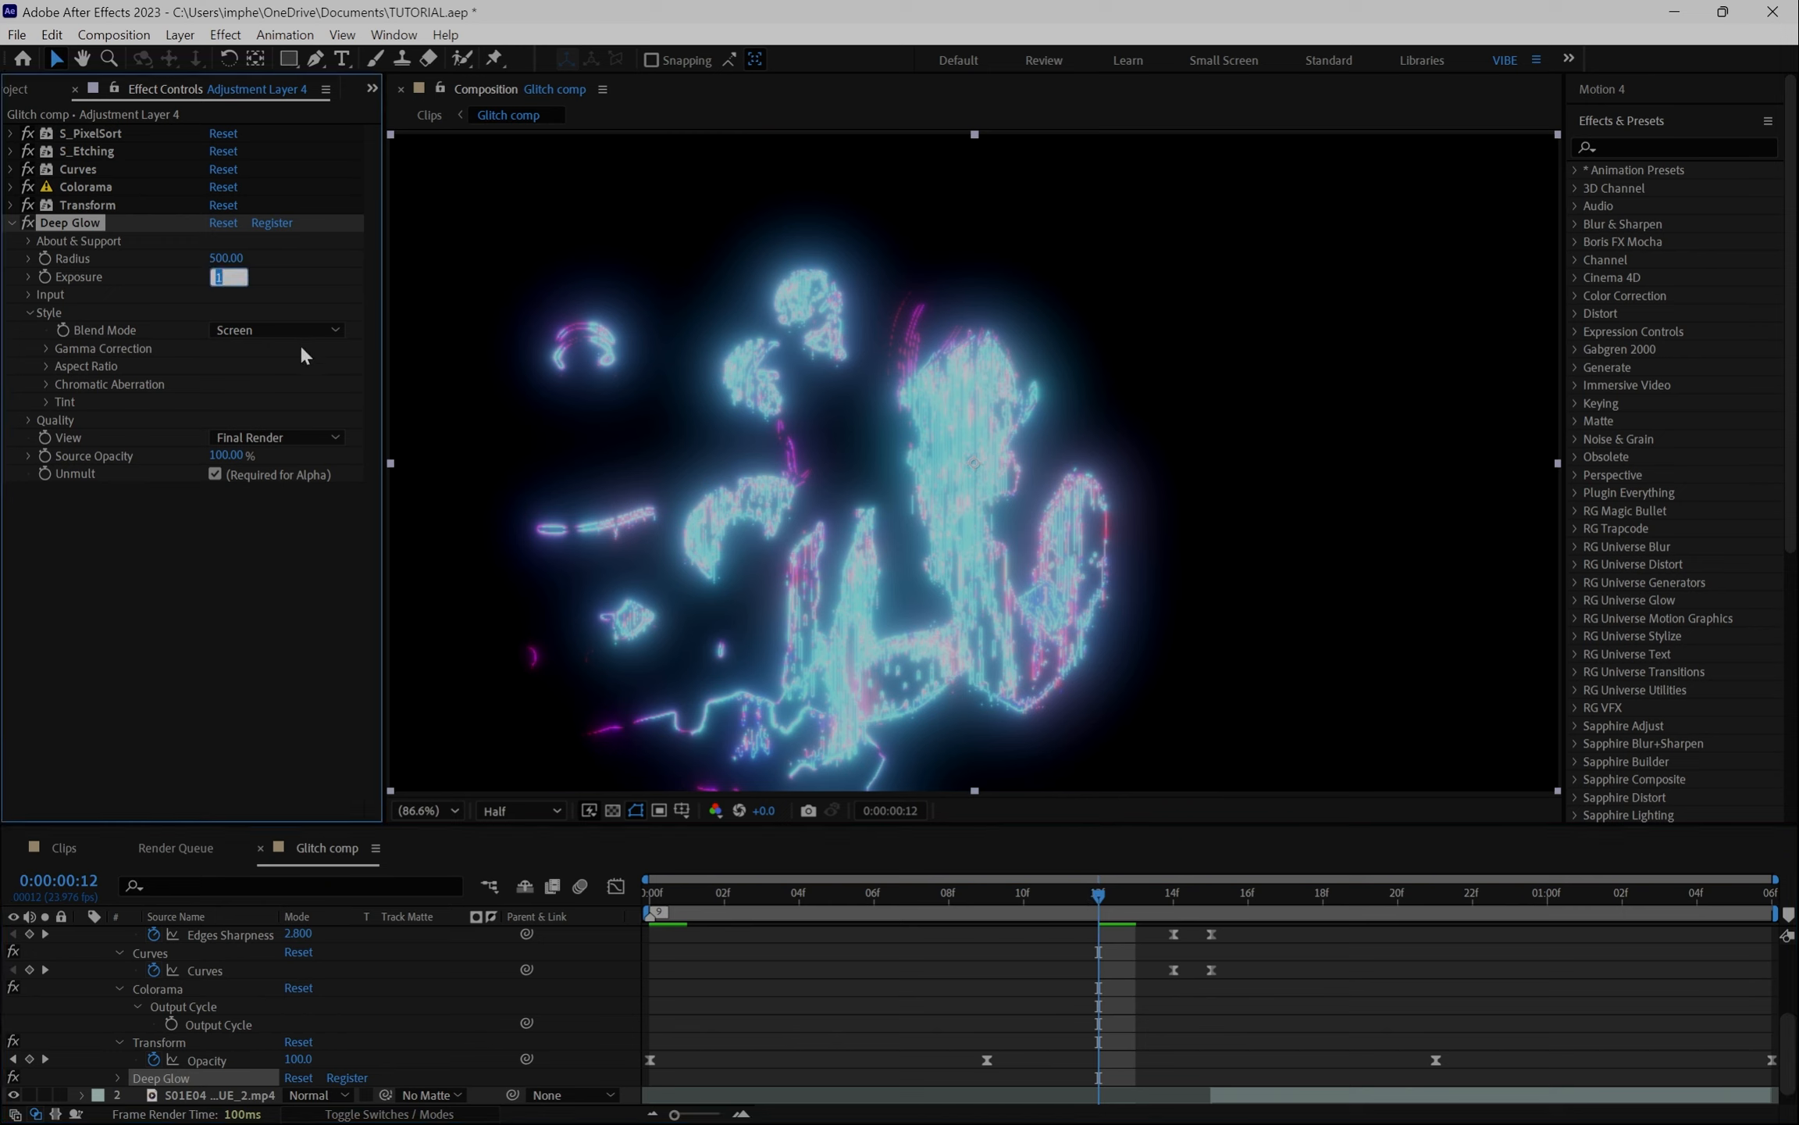
{"action": "type", "text": ".5"}
{"action": "key", "text": "Return"}
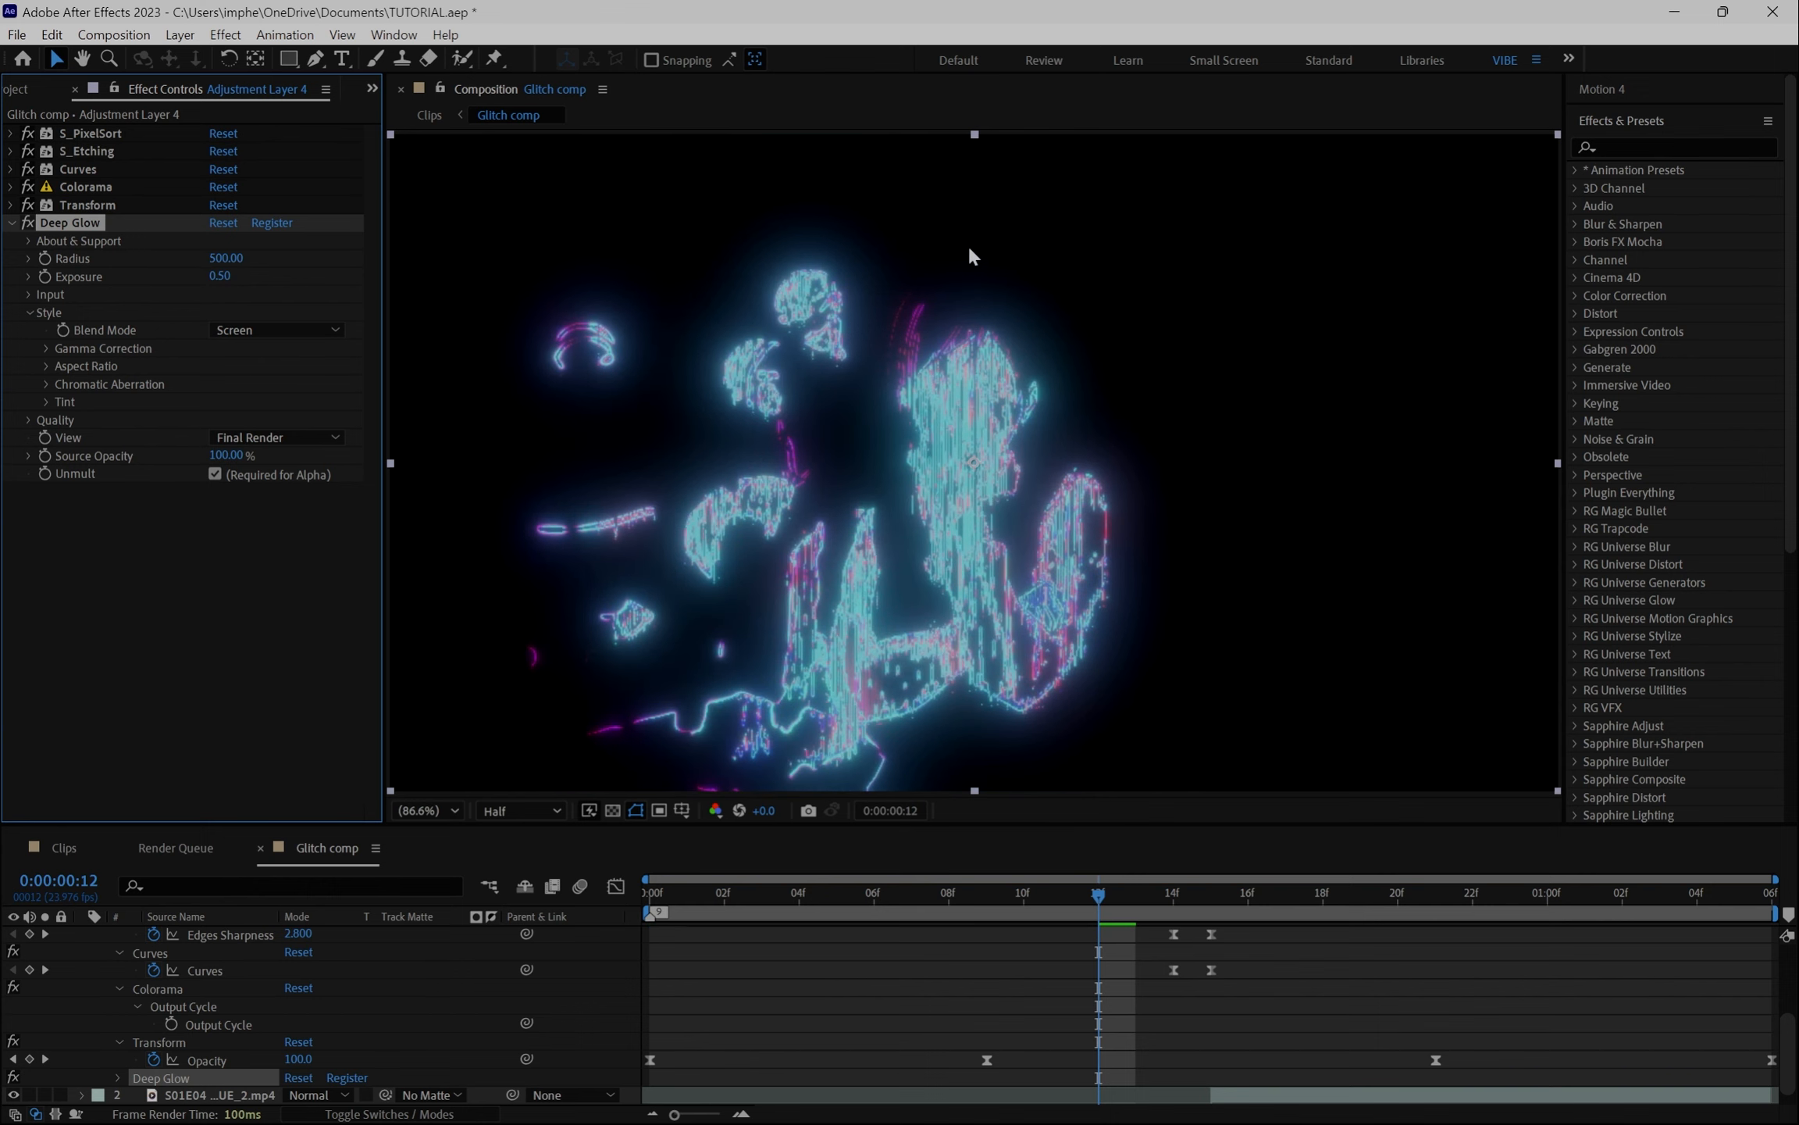
{"action": "left_click_drag", "start_coordinate": [227, 256], "coordinate": [296, 250]}
{"action": "left_click", "coordinate": [227, 255]}
{"action": "type", "text": "750"}
{"action": "key", "text": "Return"}
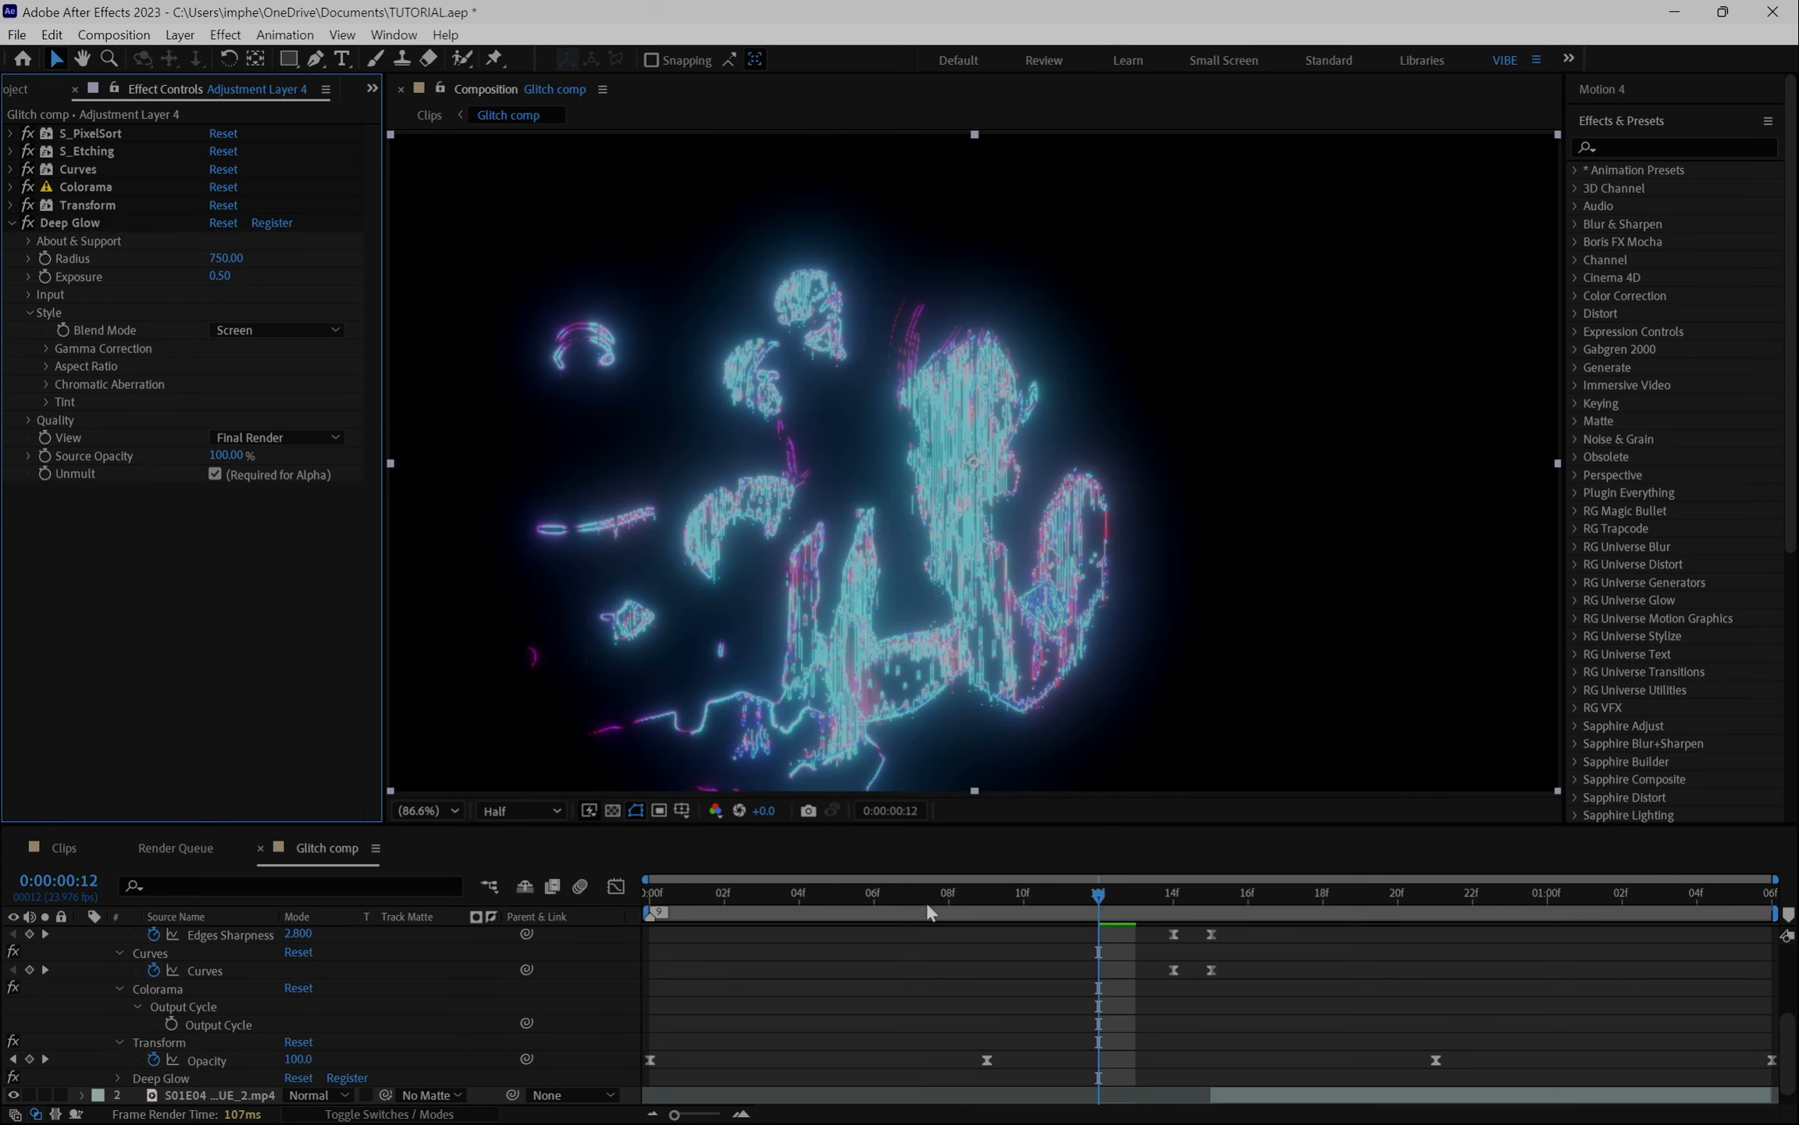
{"action": "left_click", "coordinate": [20, 90]}
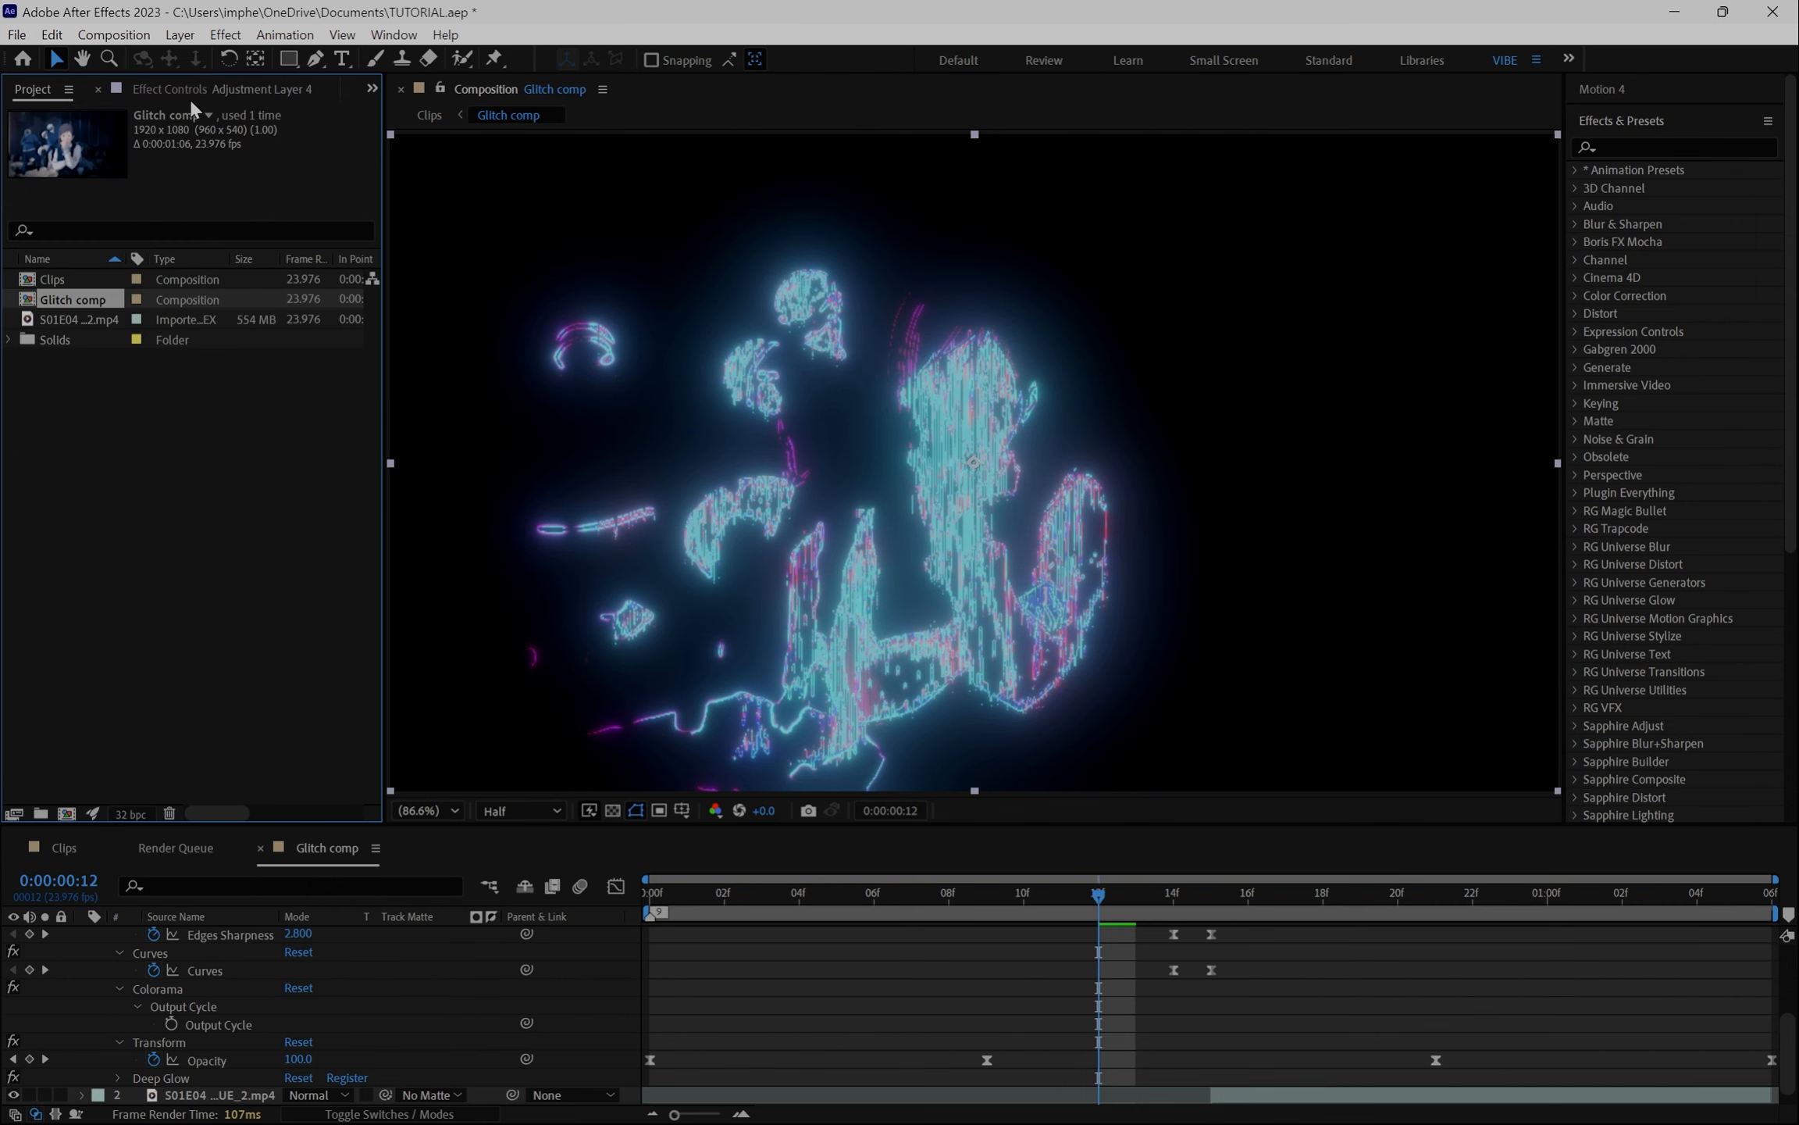
{"action": "left_click", "coordinate": [300, 90]}
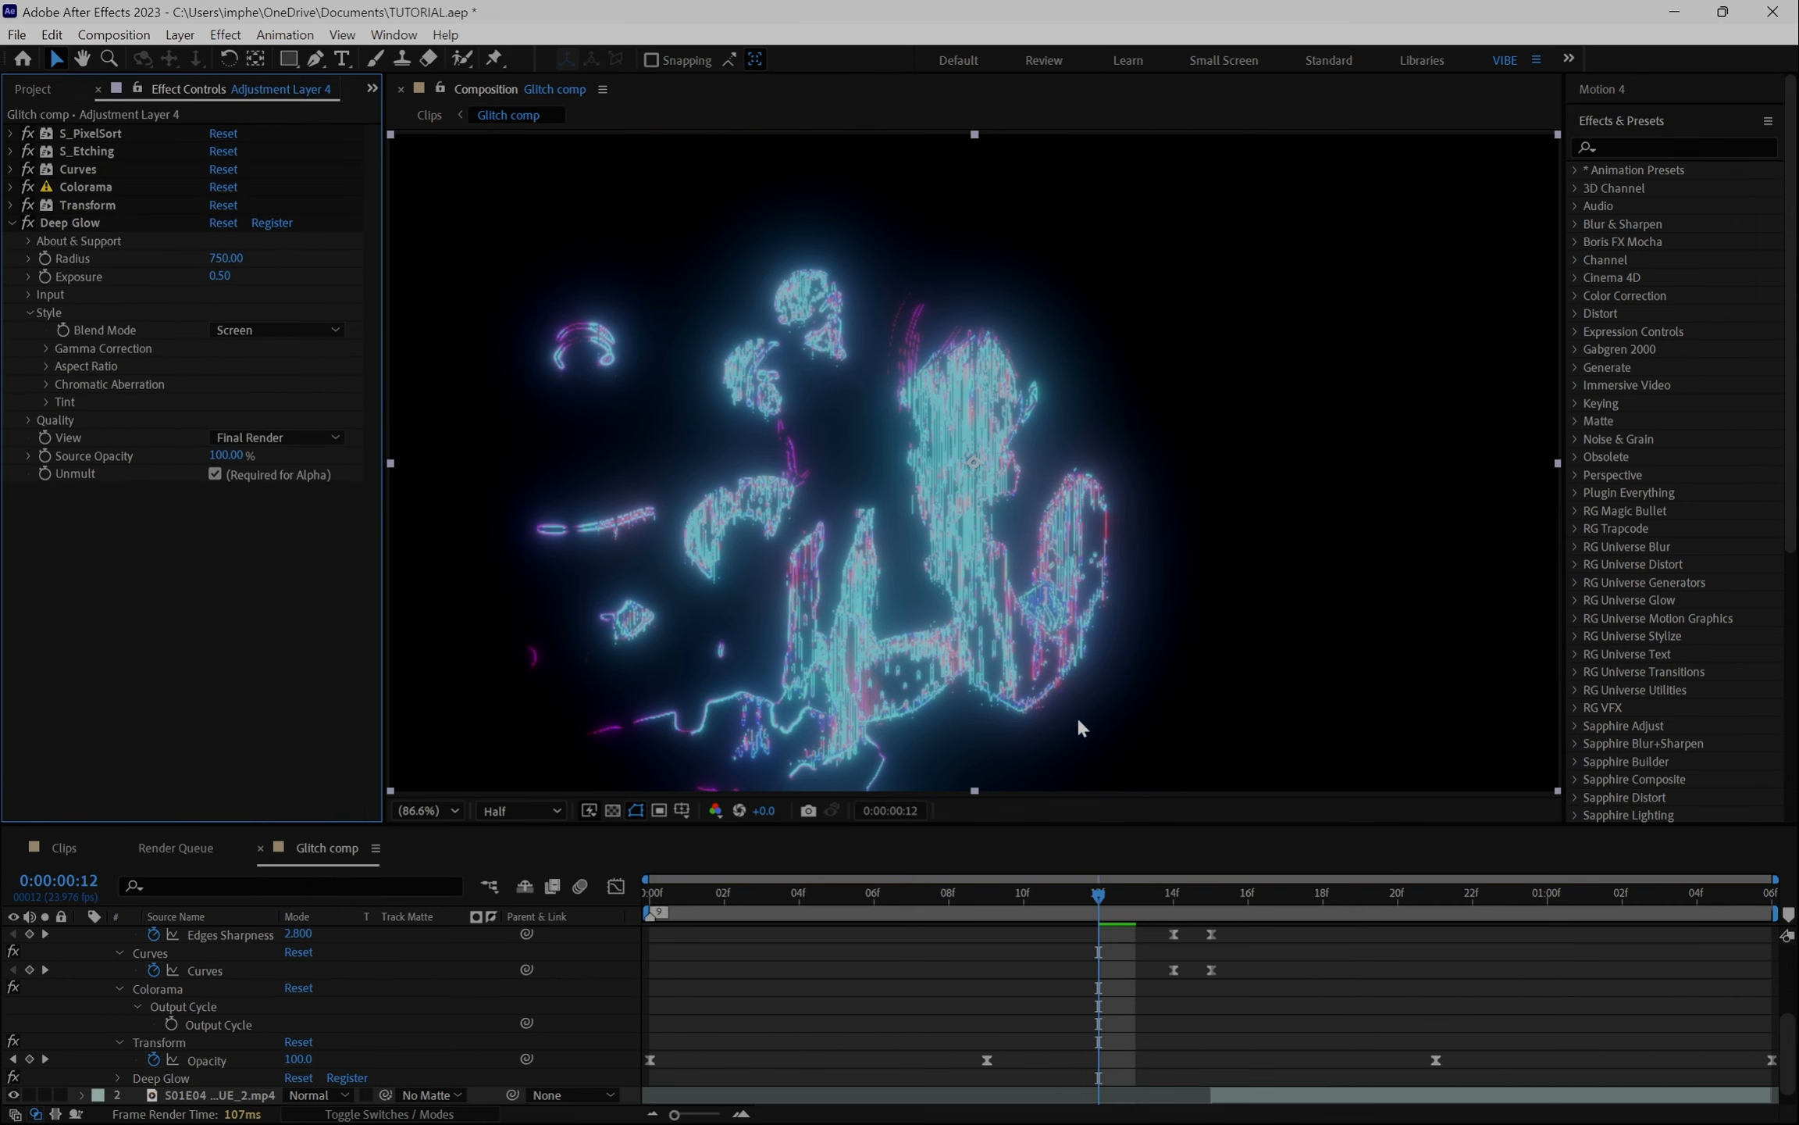
{"action": "left_click", "coordinate": [32, 90]}
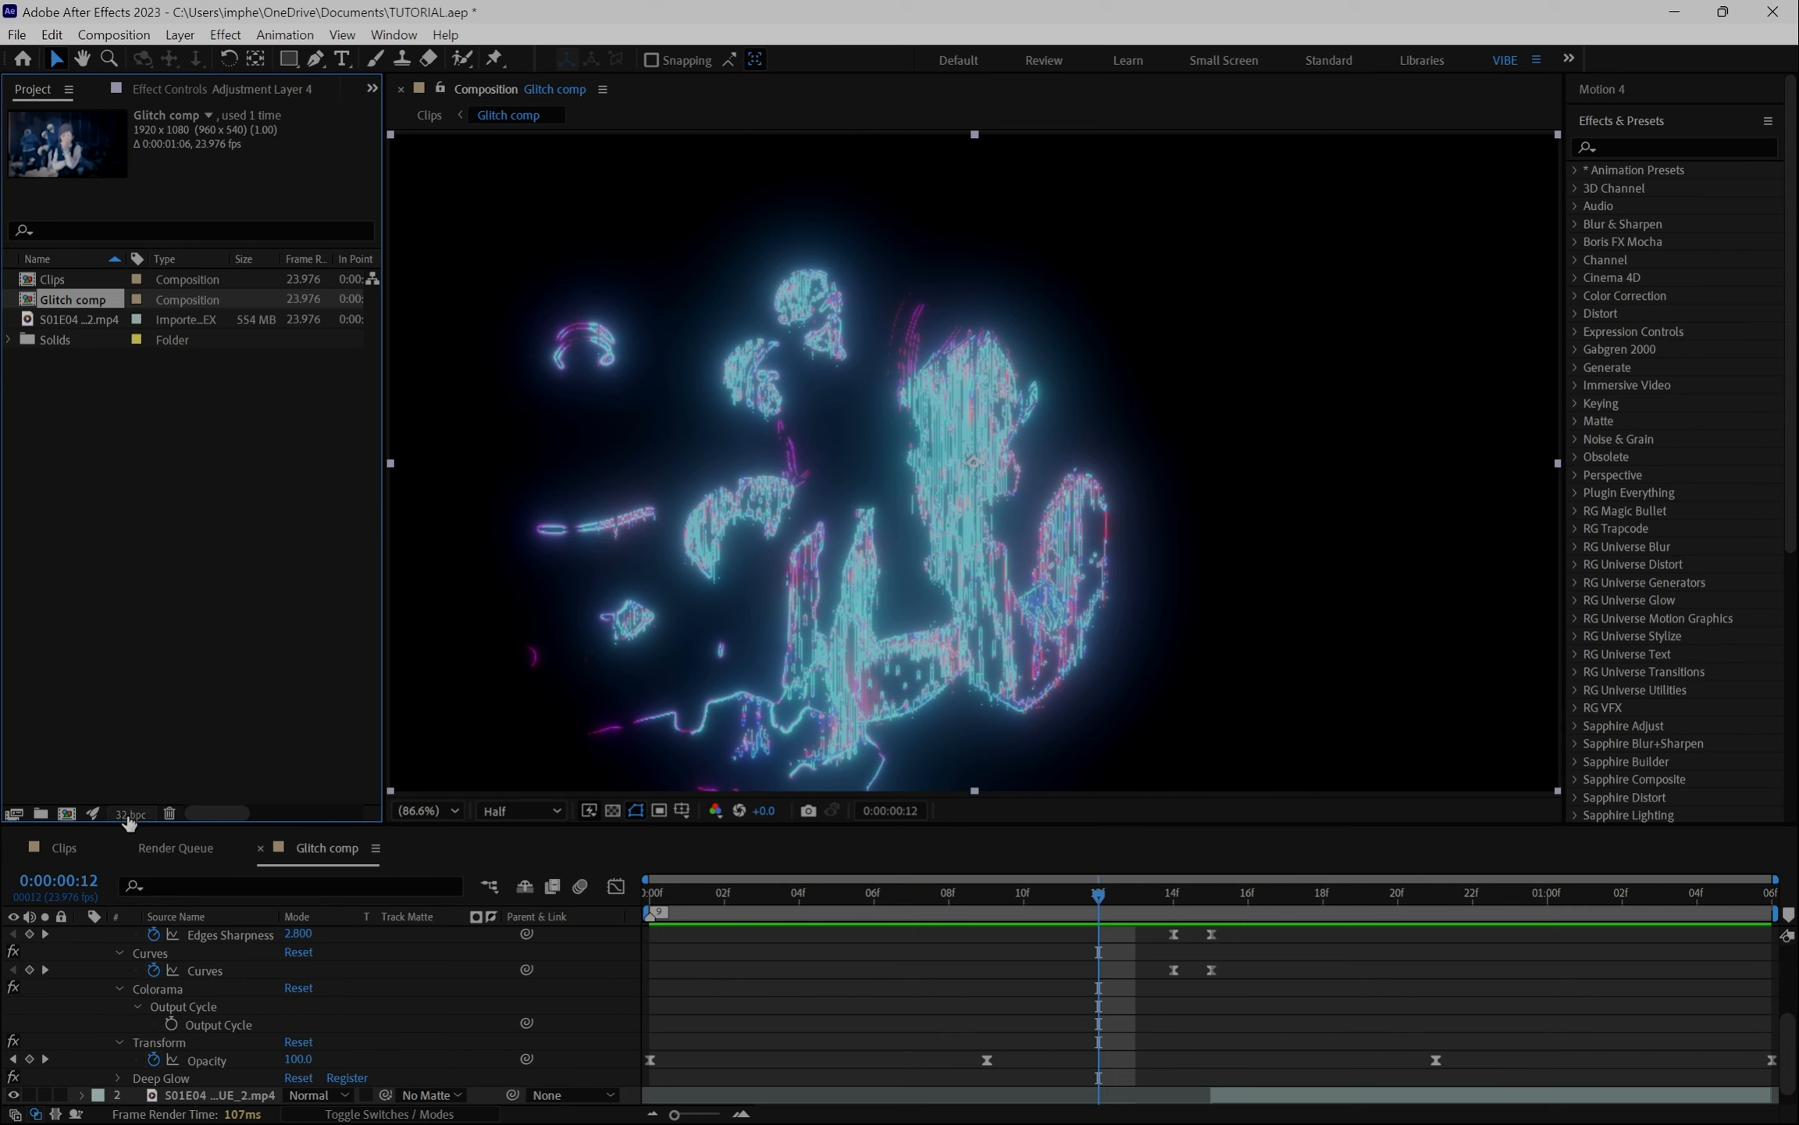
{"action": "left_click", "coordinate": [127, 816], "text": "alt"}
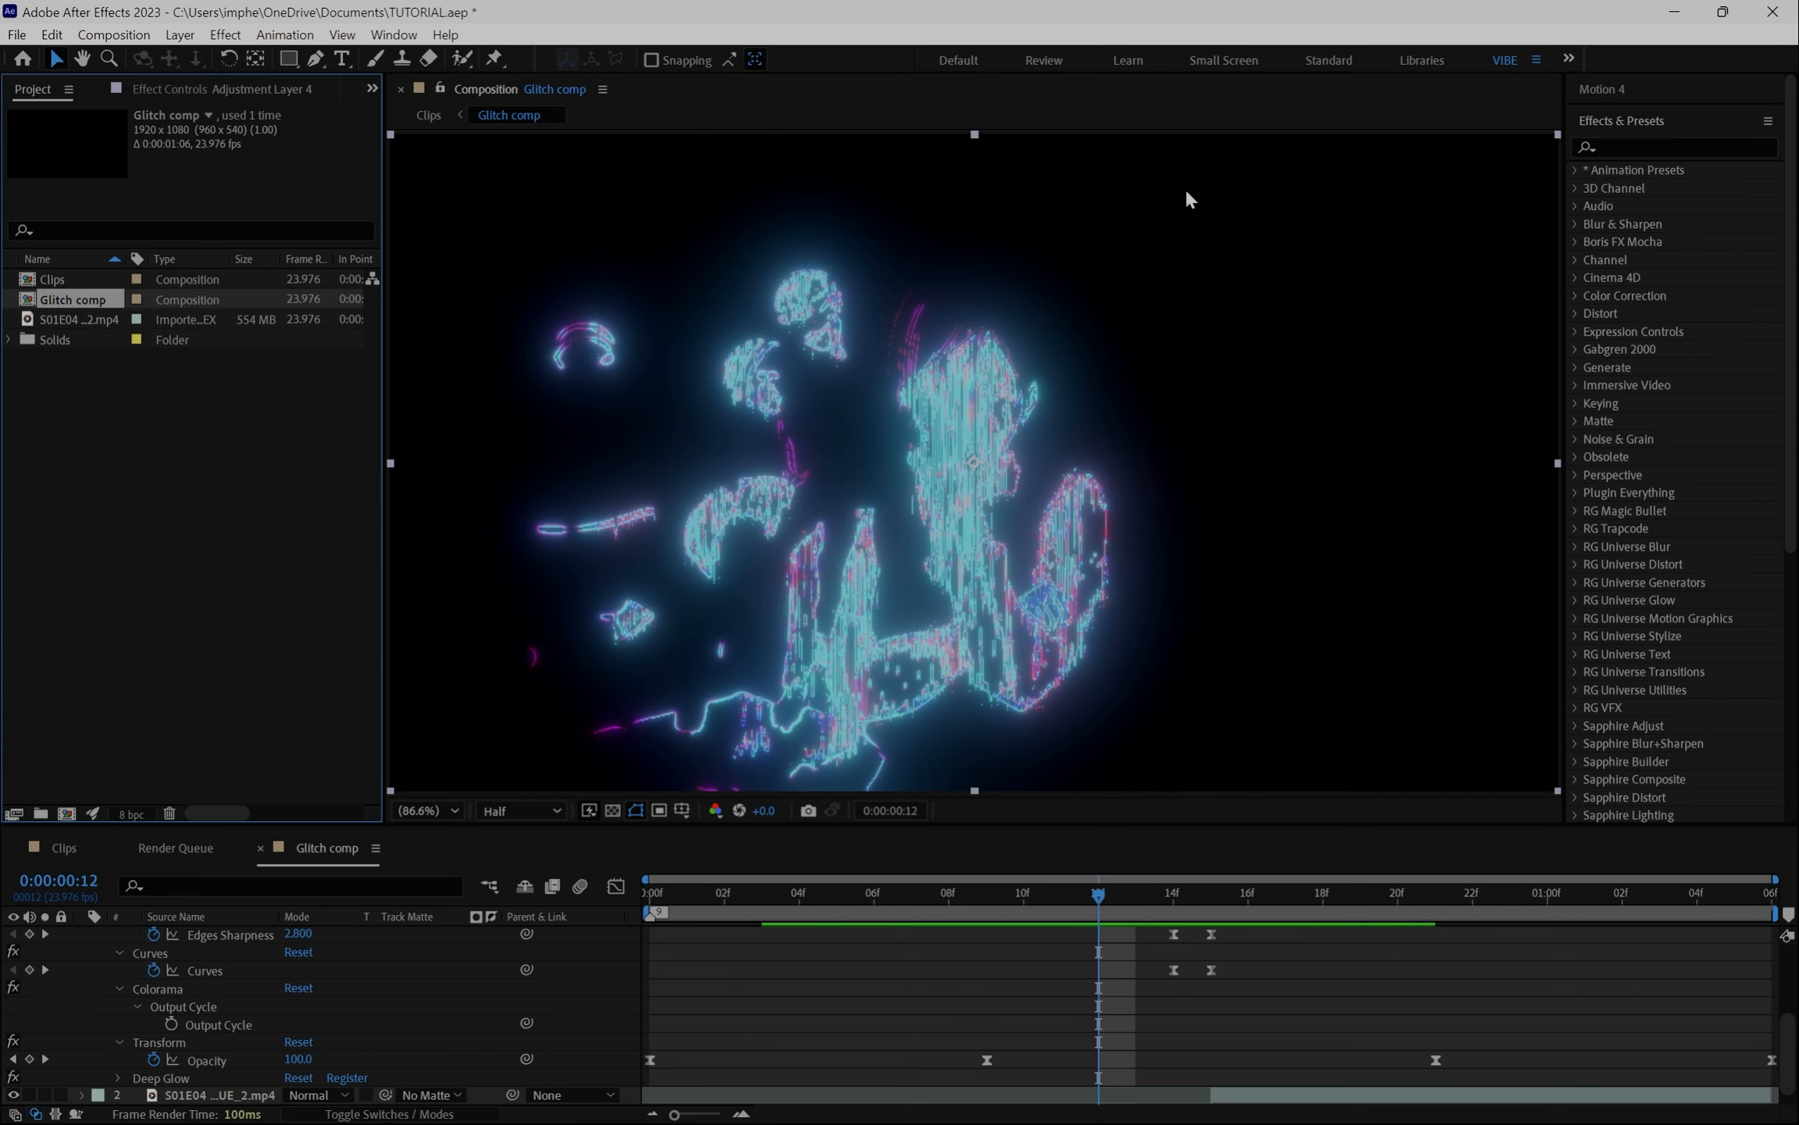
{"action": "left_click", "coordinate": [131, 815]}
{"action": "left_click", "coordinate": [133, 816]}
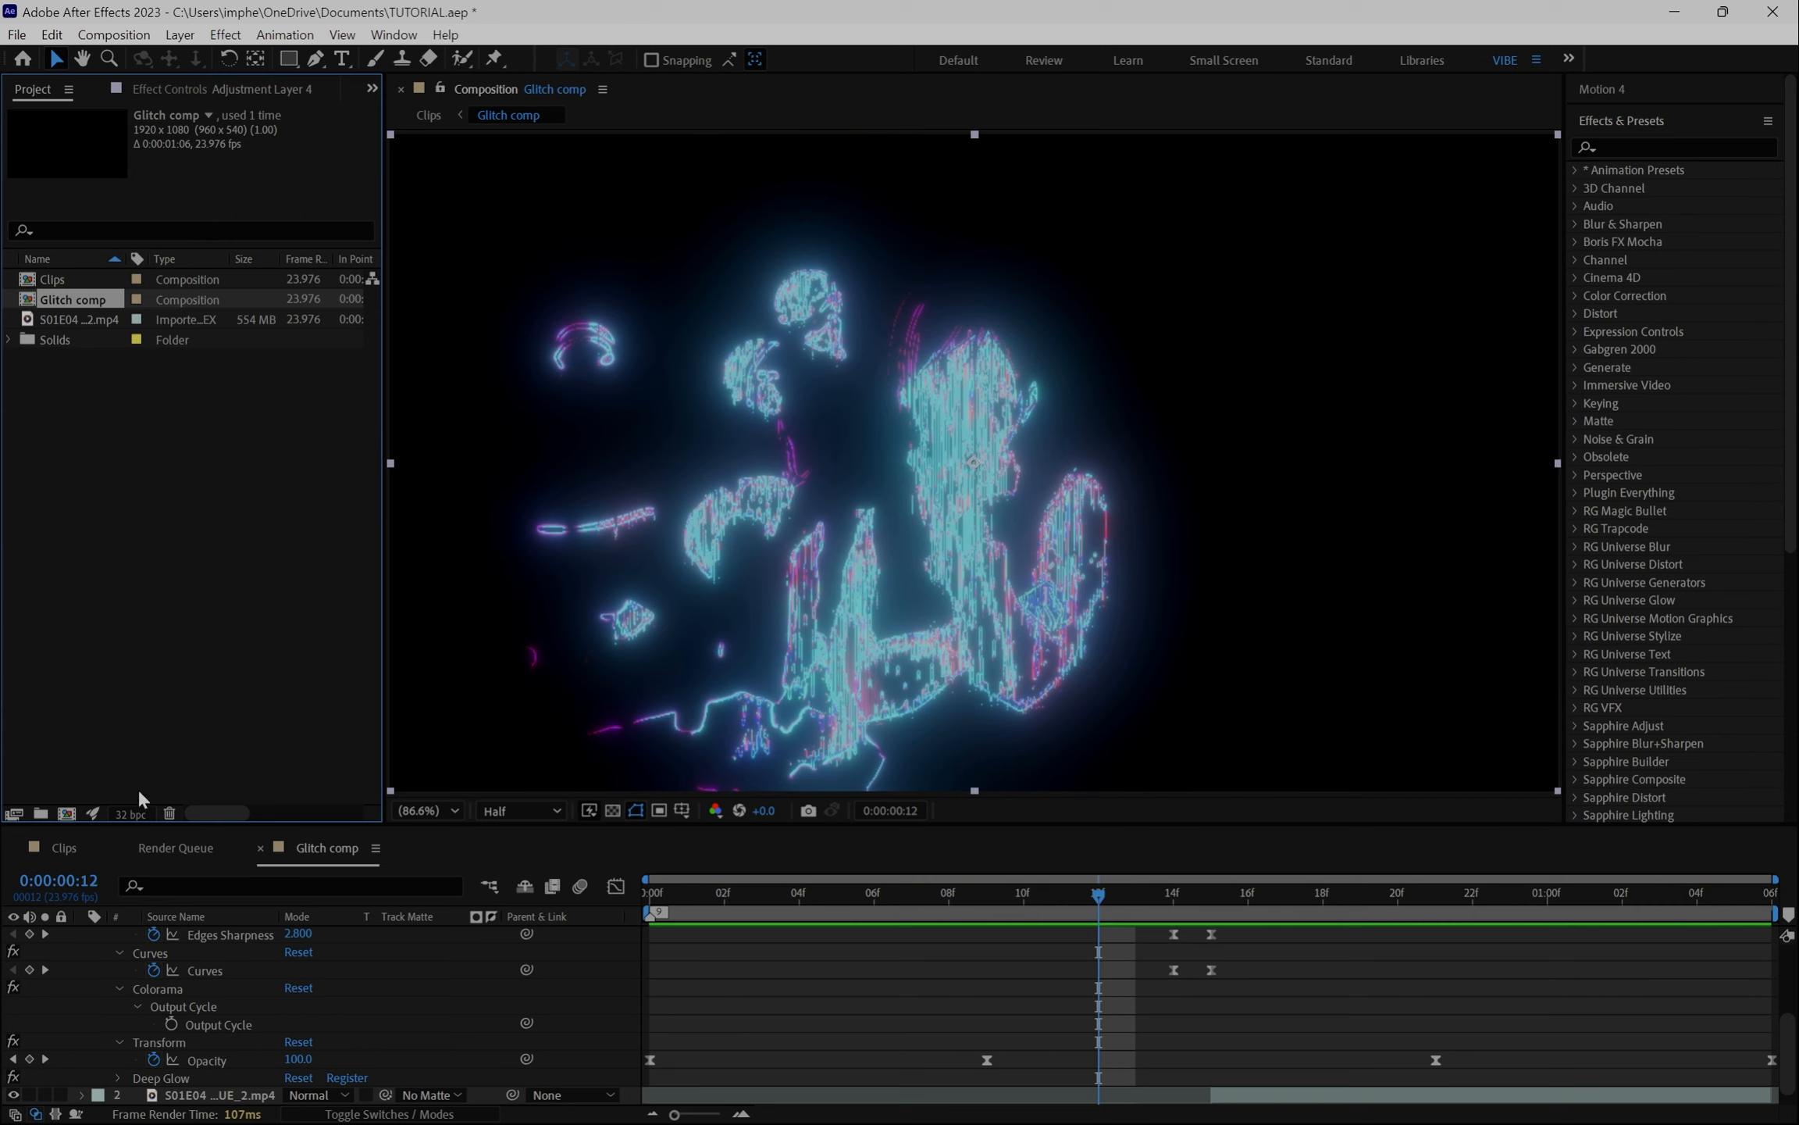
- Duplicate the Glitch comp layer inside the Clips composition using True Layer Duplicator
{"action": "scroll", "coordinate": [1164, 1033], "scroll_direction": "up", "scroll_amount": 4}
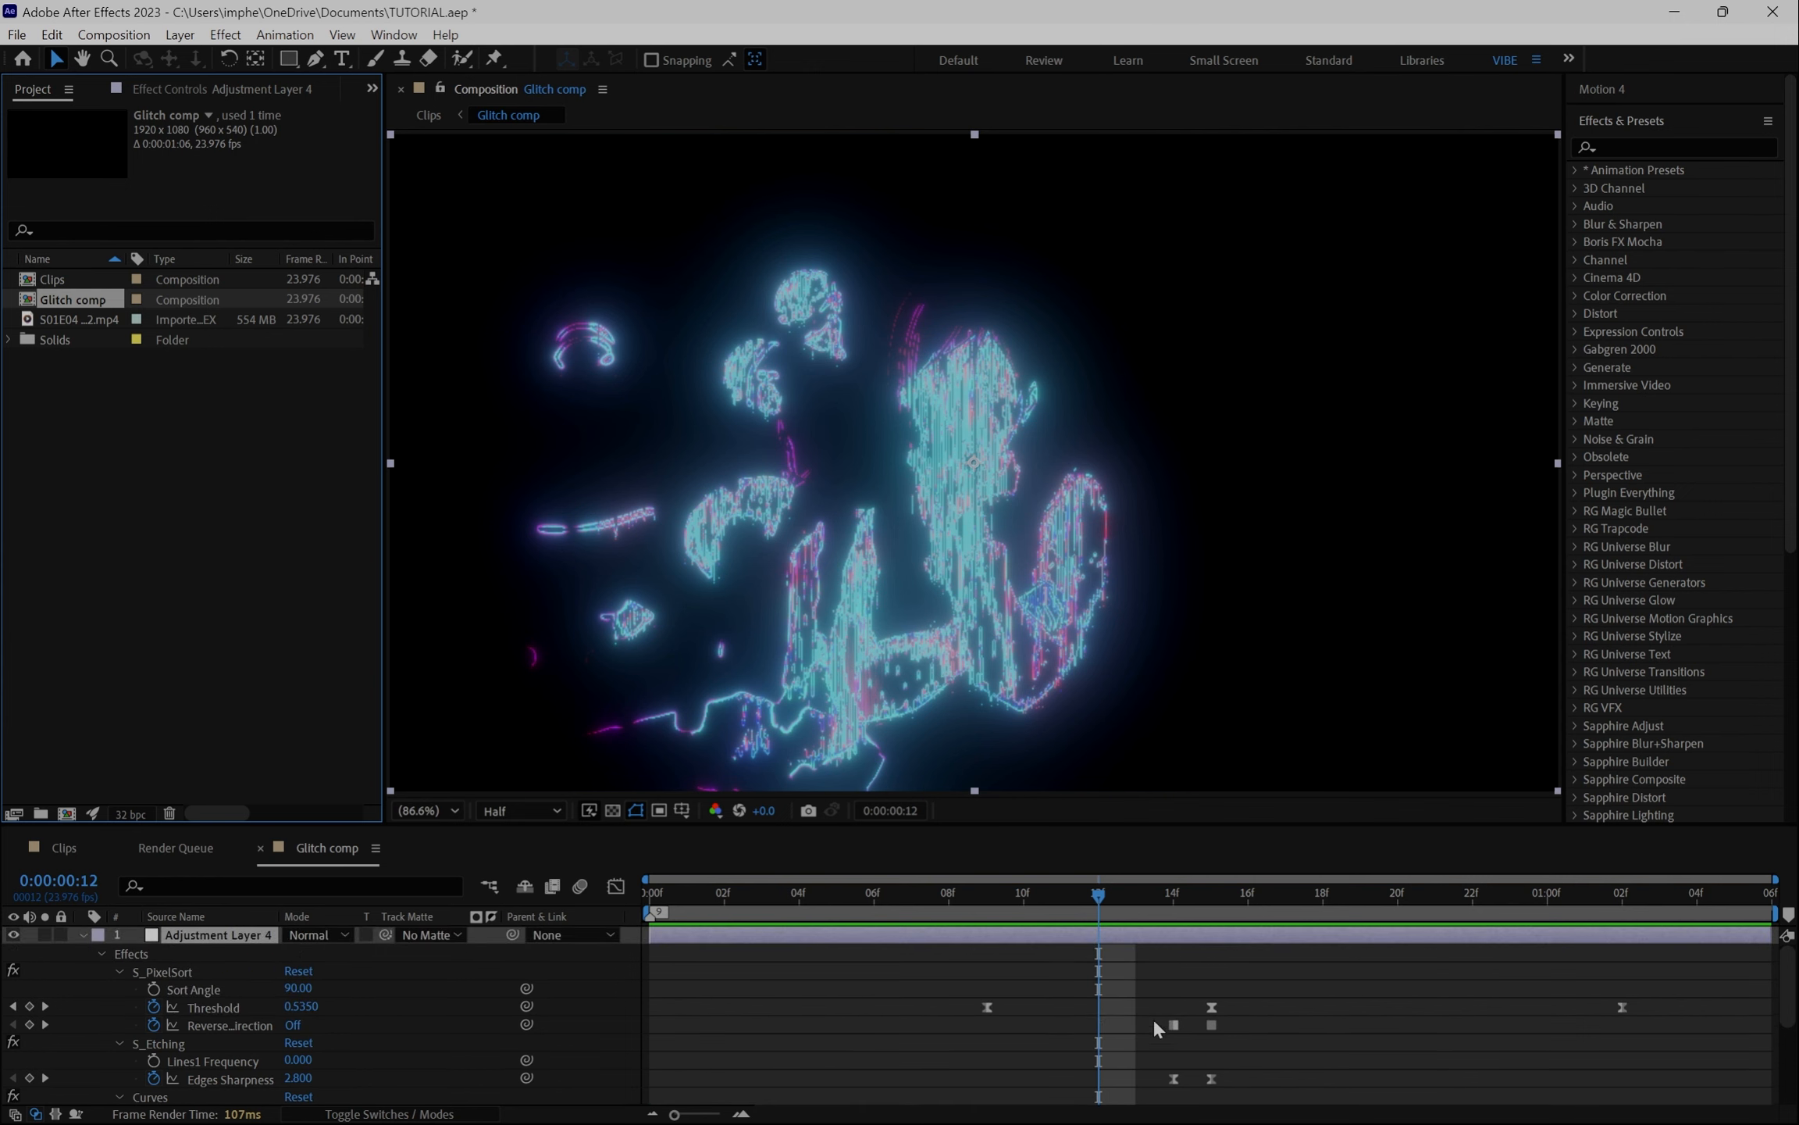
{"action": "left_click", "coordinate": [82, 935]}
{"action": "left_click_drag", "start_coordinate": [1112, 895], "coordinate": [1796, 937]}
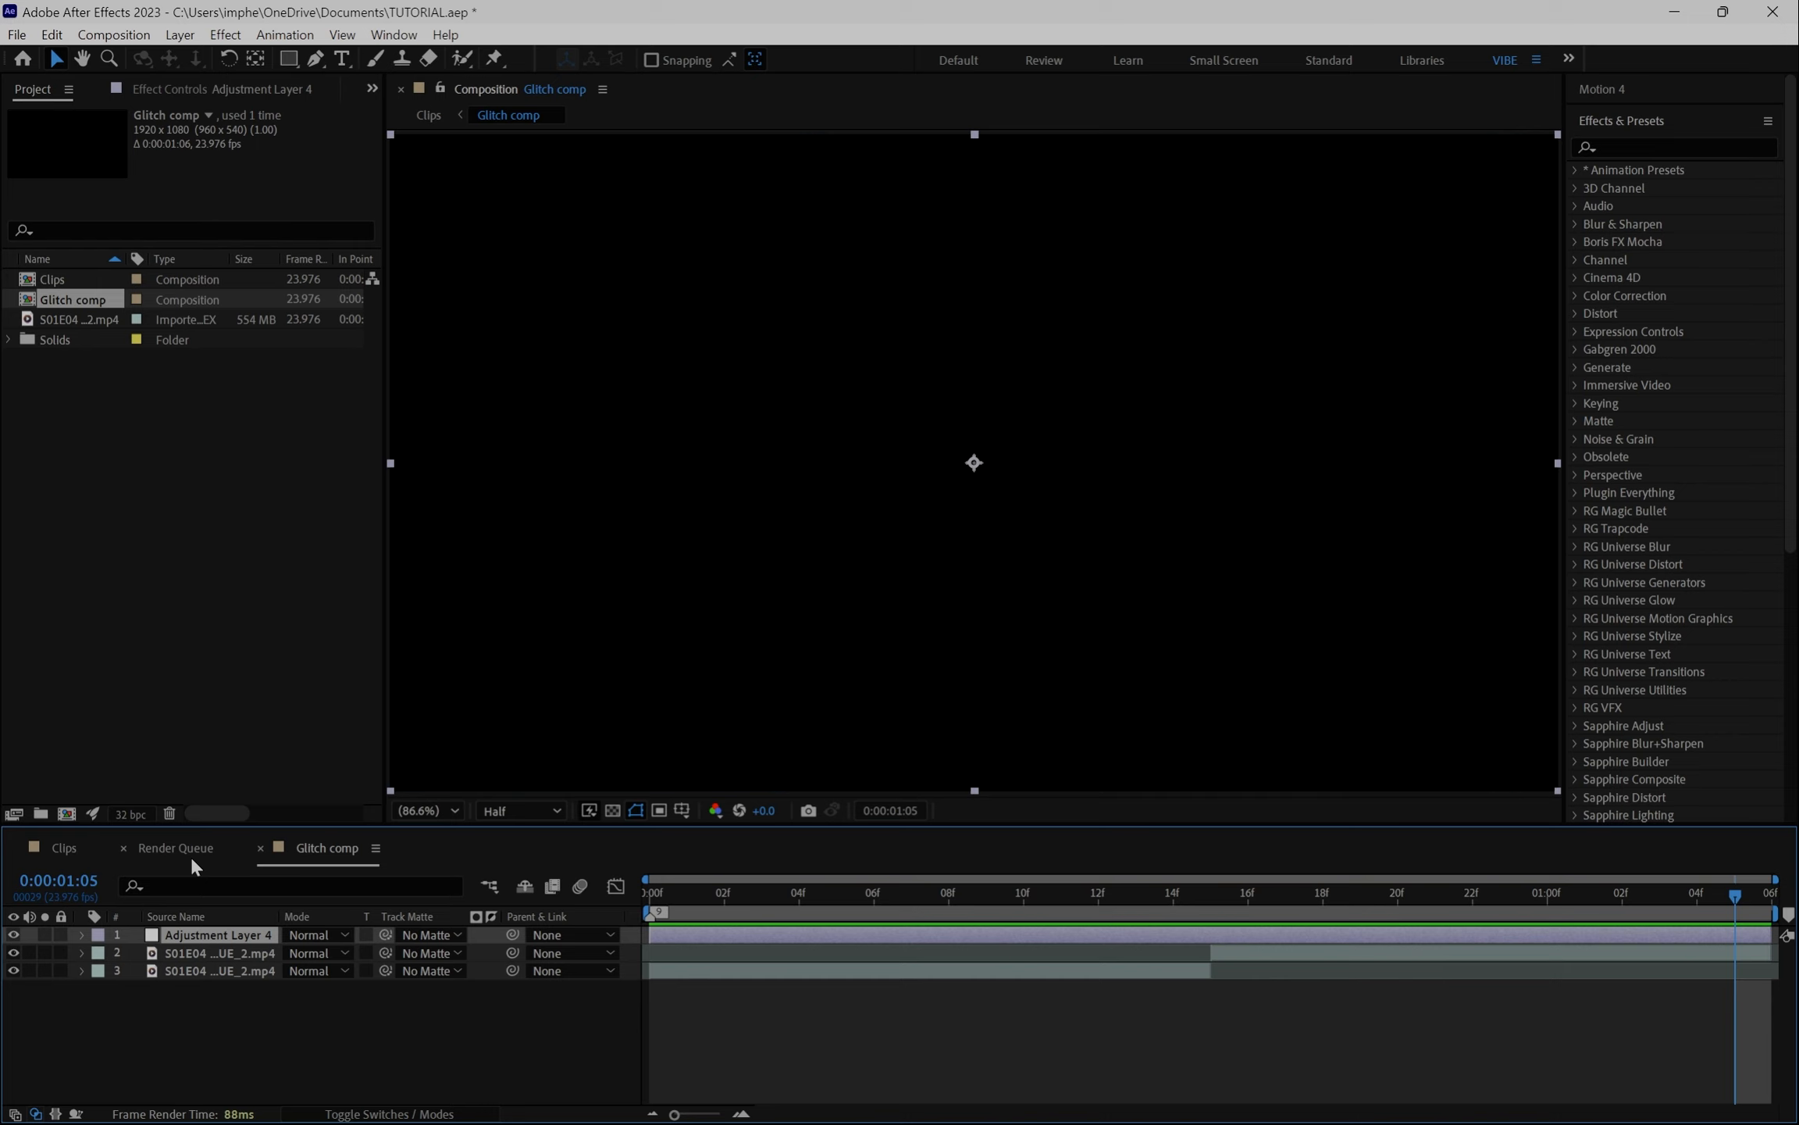
{"action": "left_click", "coordinate": [64, 852]}
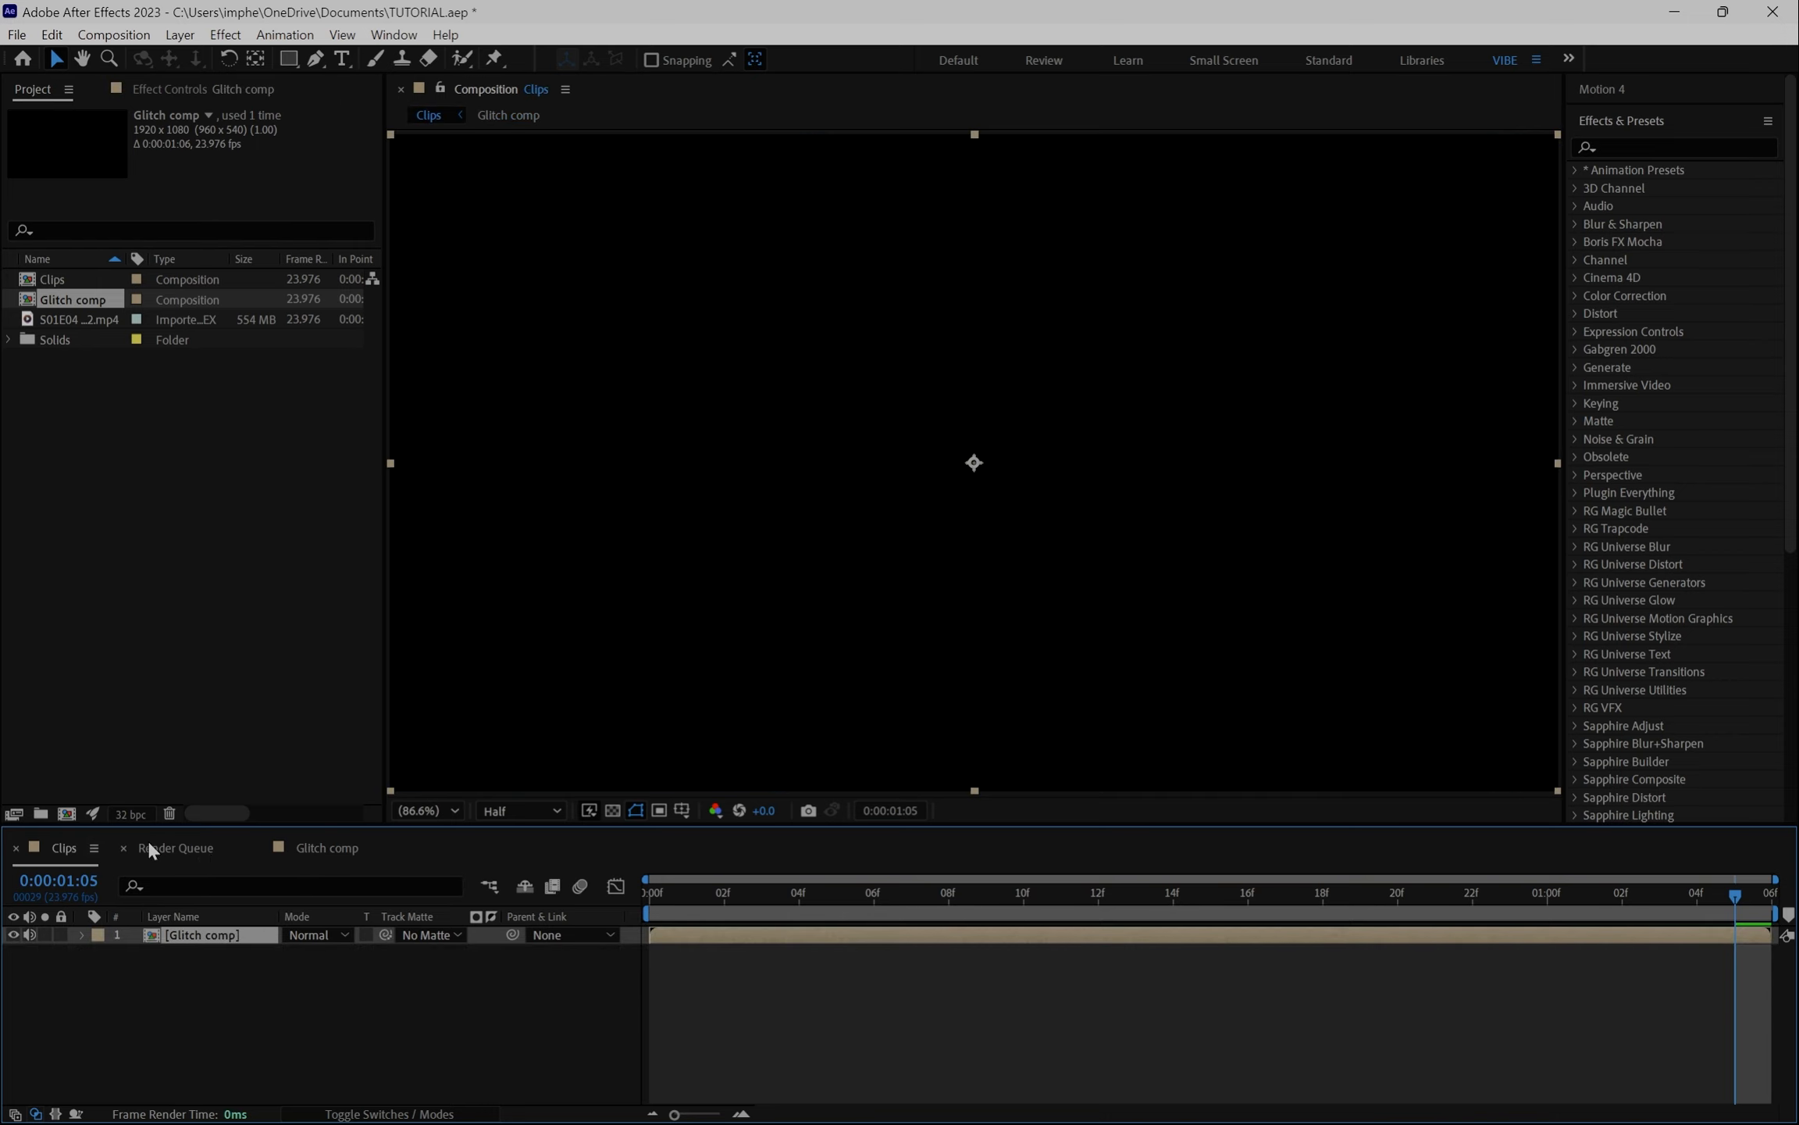
{"action": "left_click", "coordinate": [147, 842]}
{"action": "left_click_drag", "start_coordinate": [174, 849], "coordinate": [313, 852]}
{"action": "left_click", "coordinate": [43, 849]}
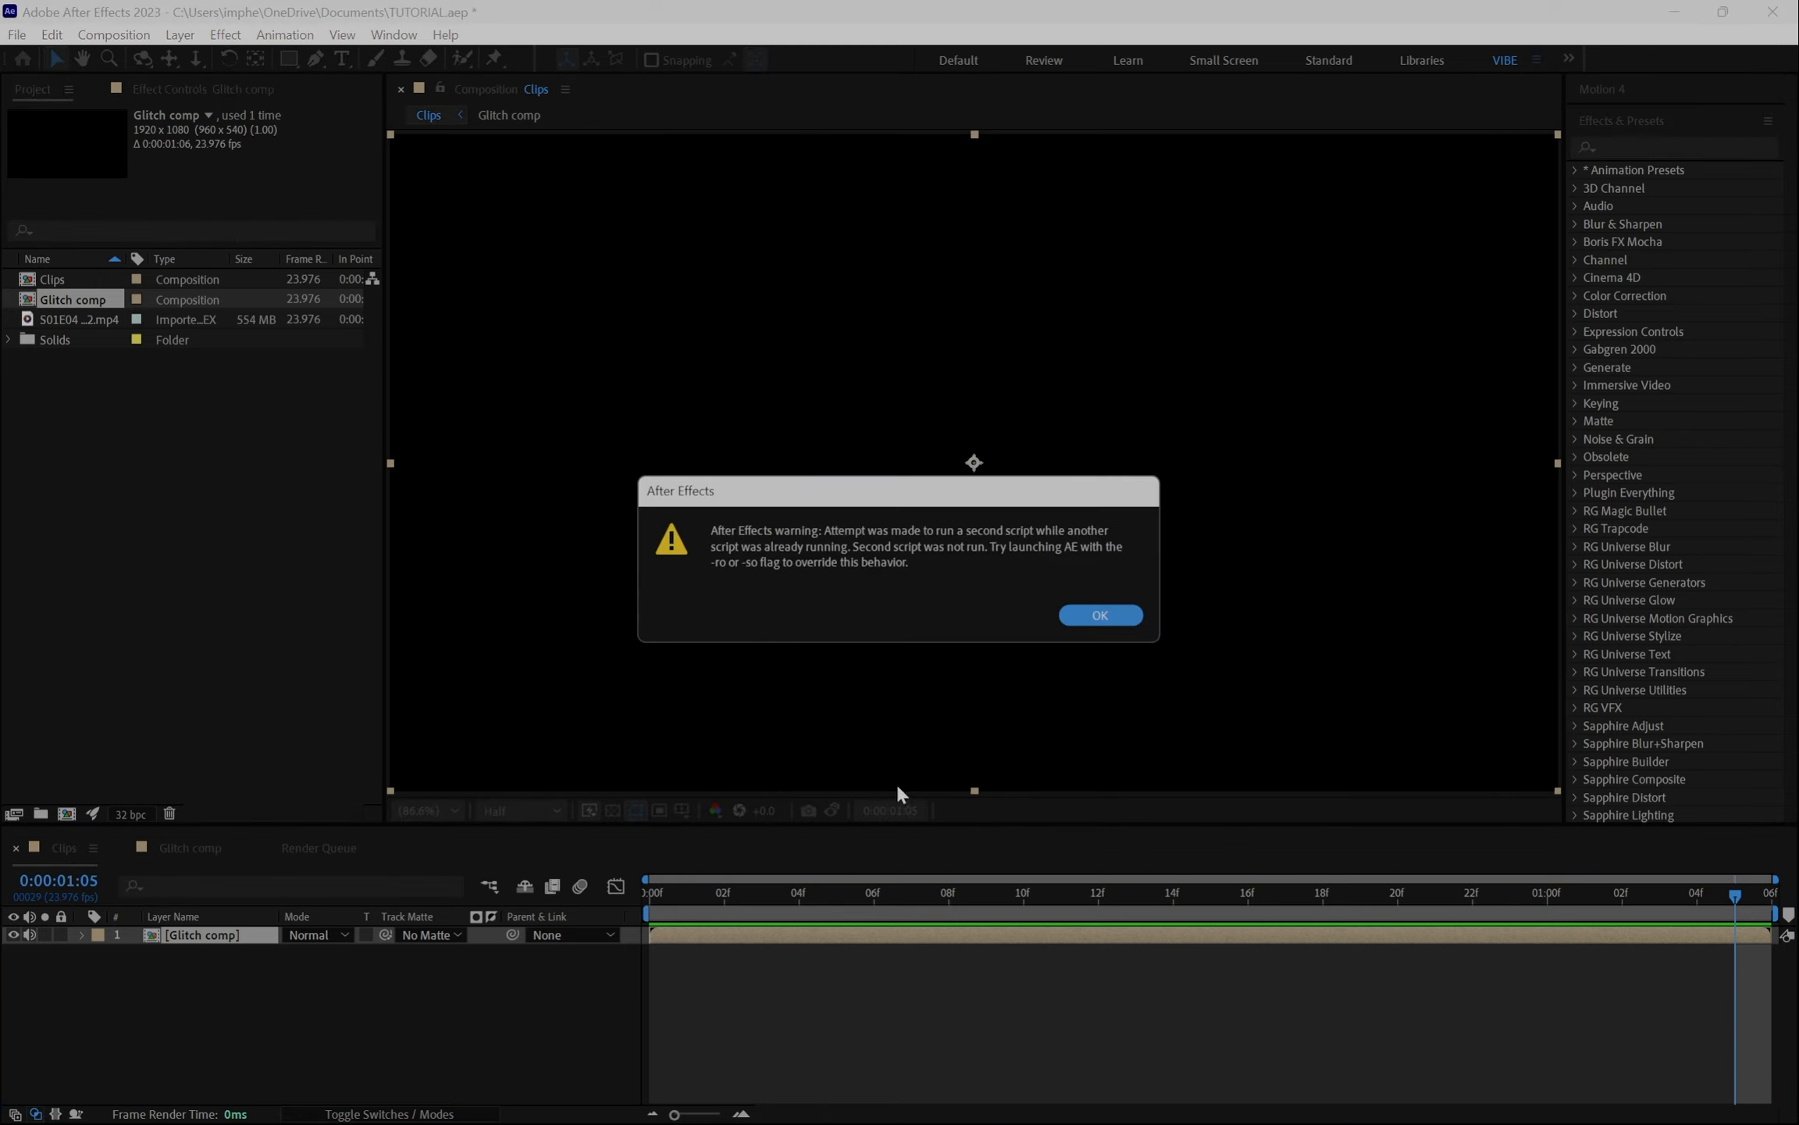
{"action": "left_click", "coordinate": [1109, 617]}
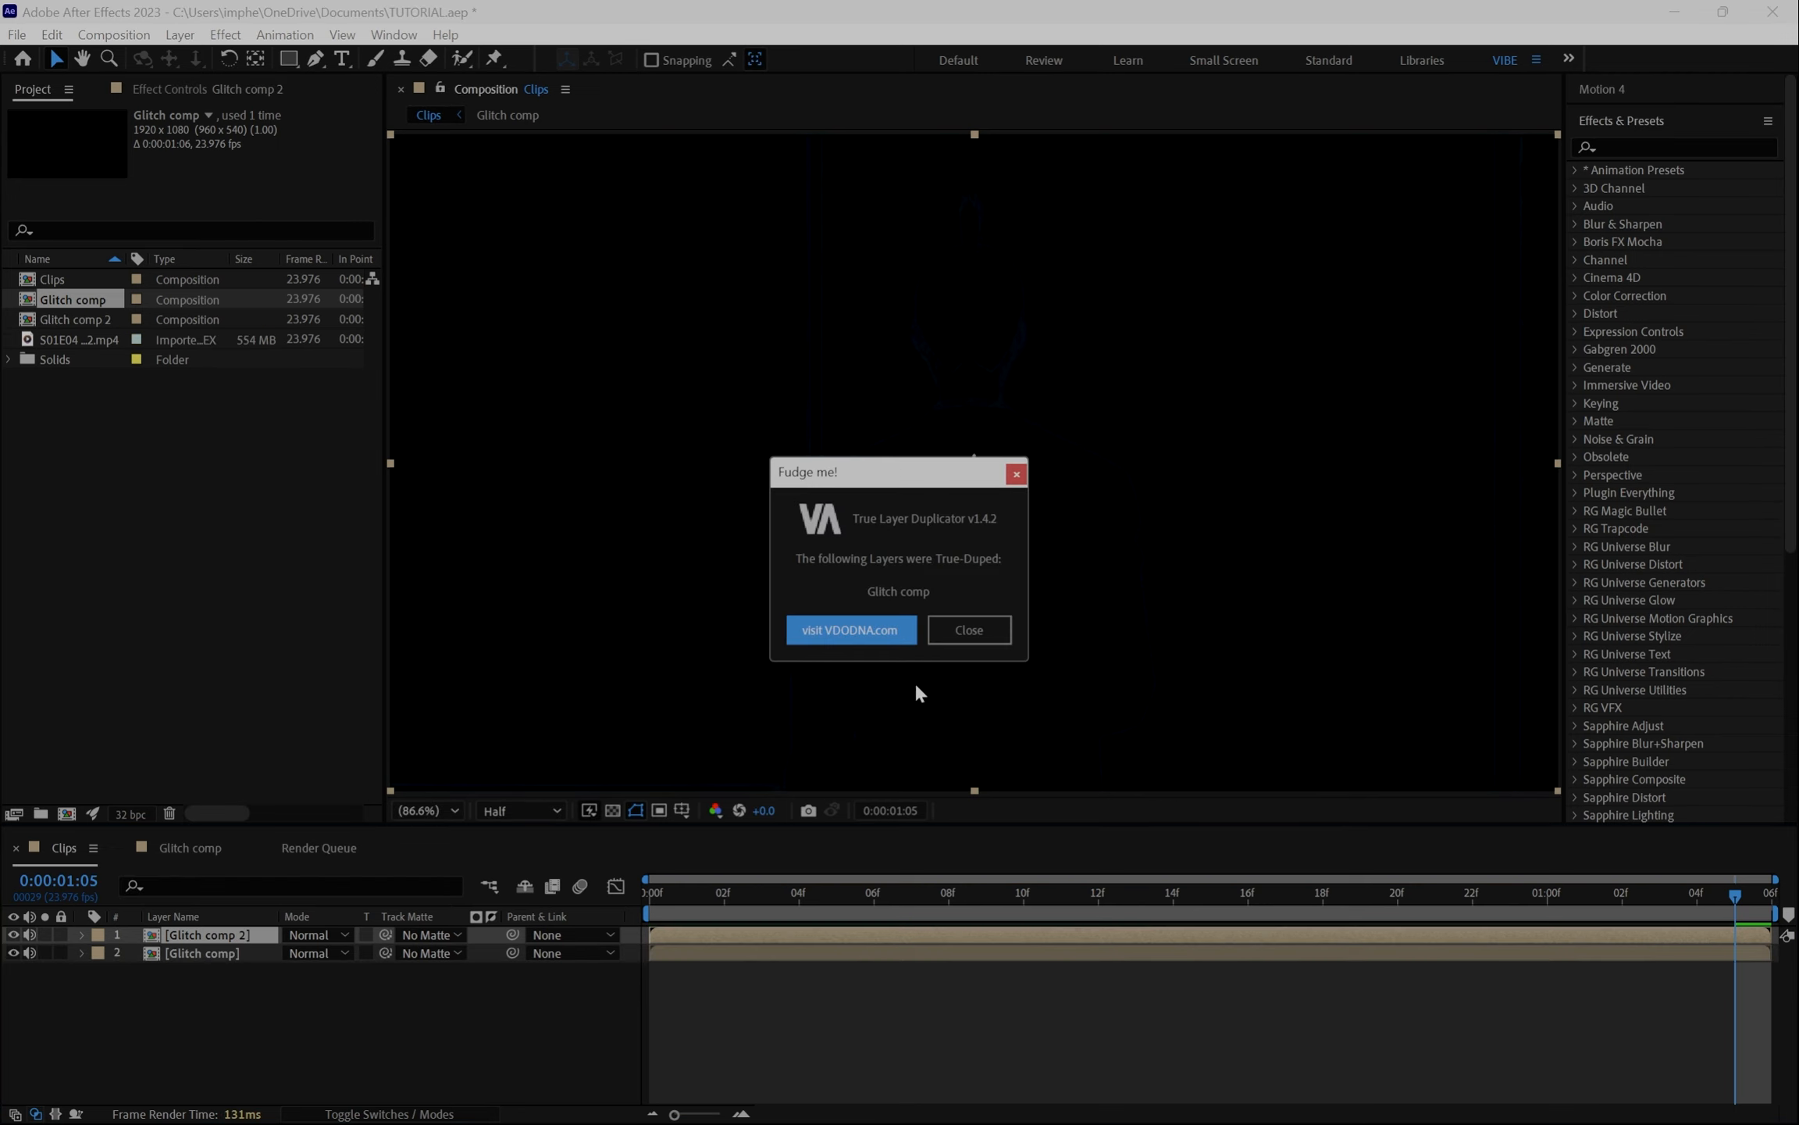
{"action": "left_click", "coordinate": [1000, 630]}
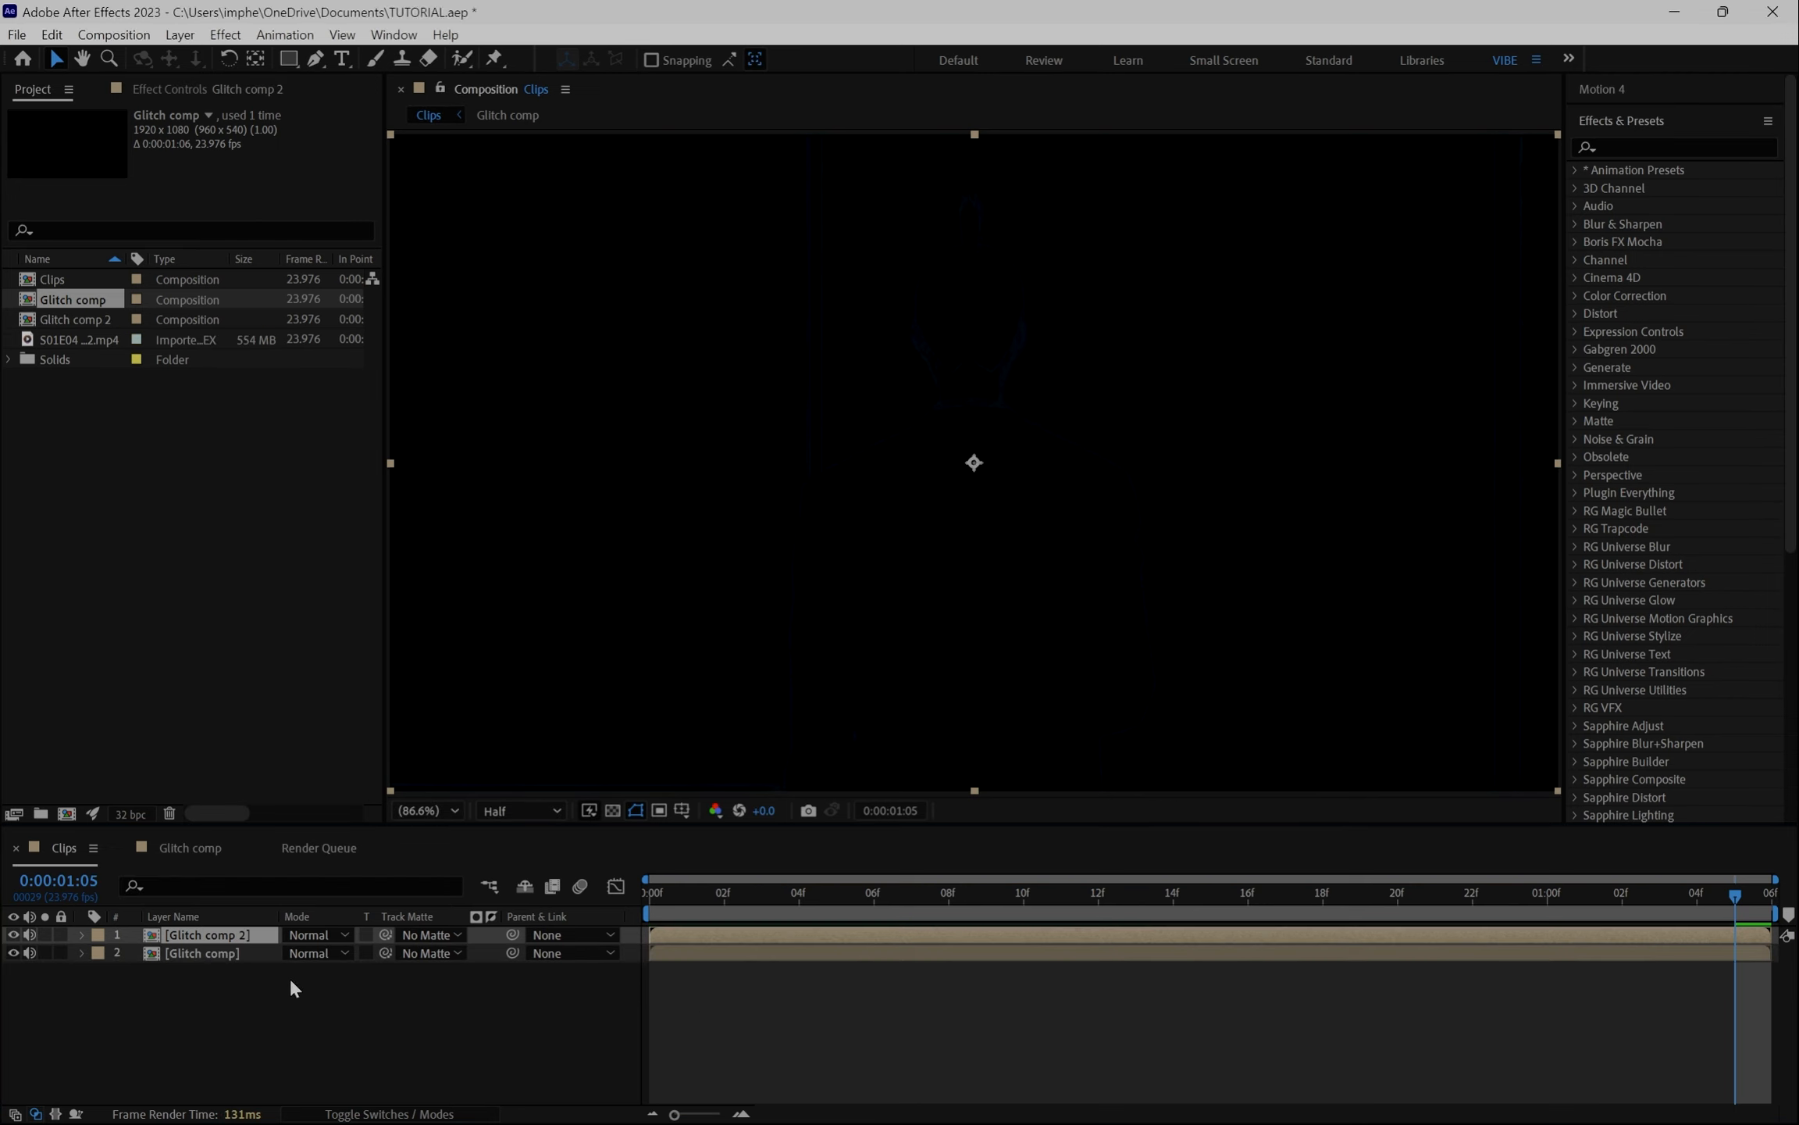
- Rename the duplicated precomp layer as Main Comp
{"action": "left_click", "coordinate": [232, 943]}
{"action": "key", "text": "Return"}
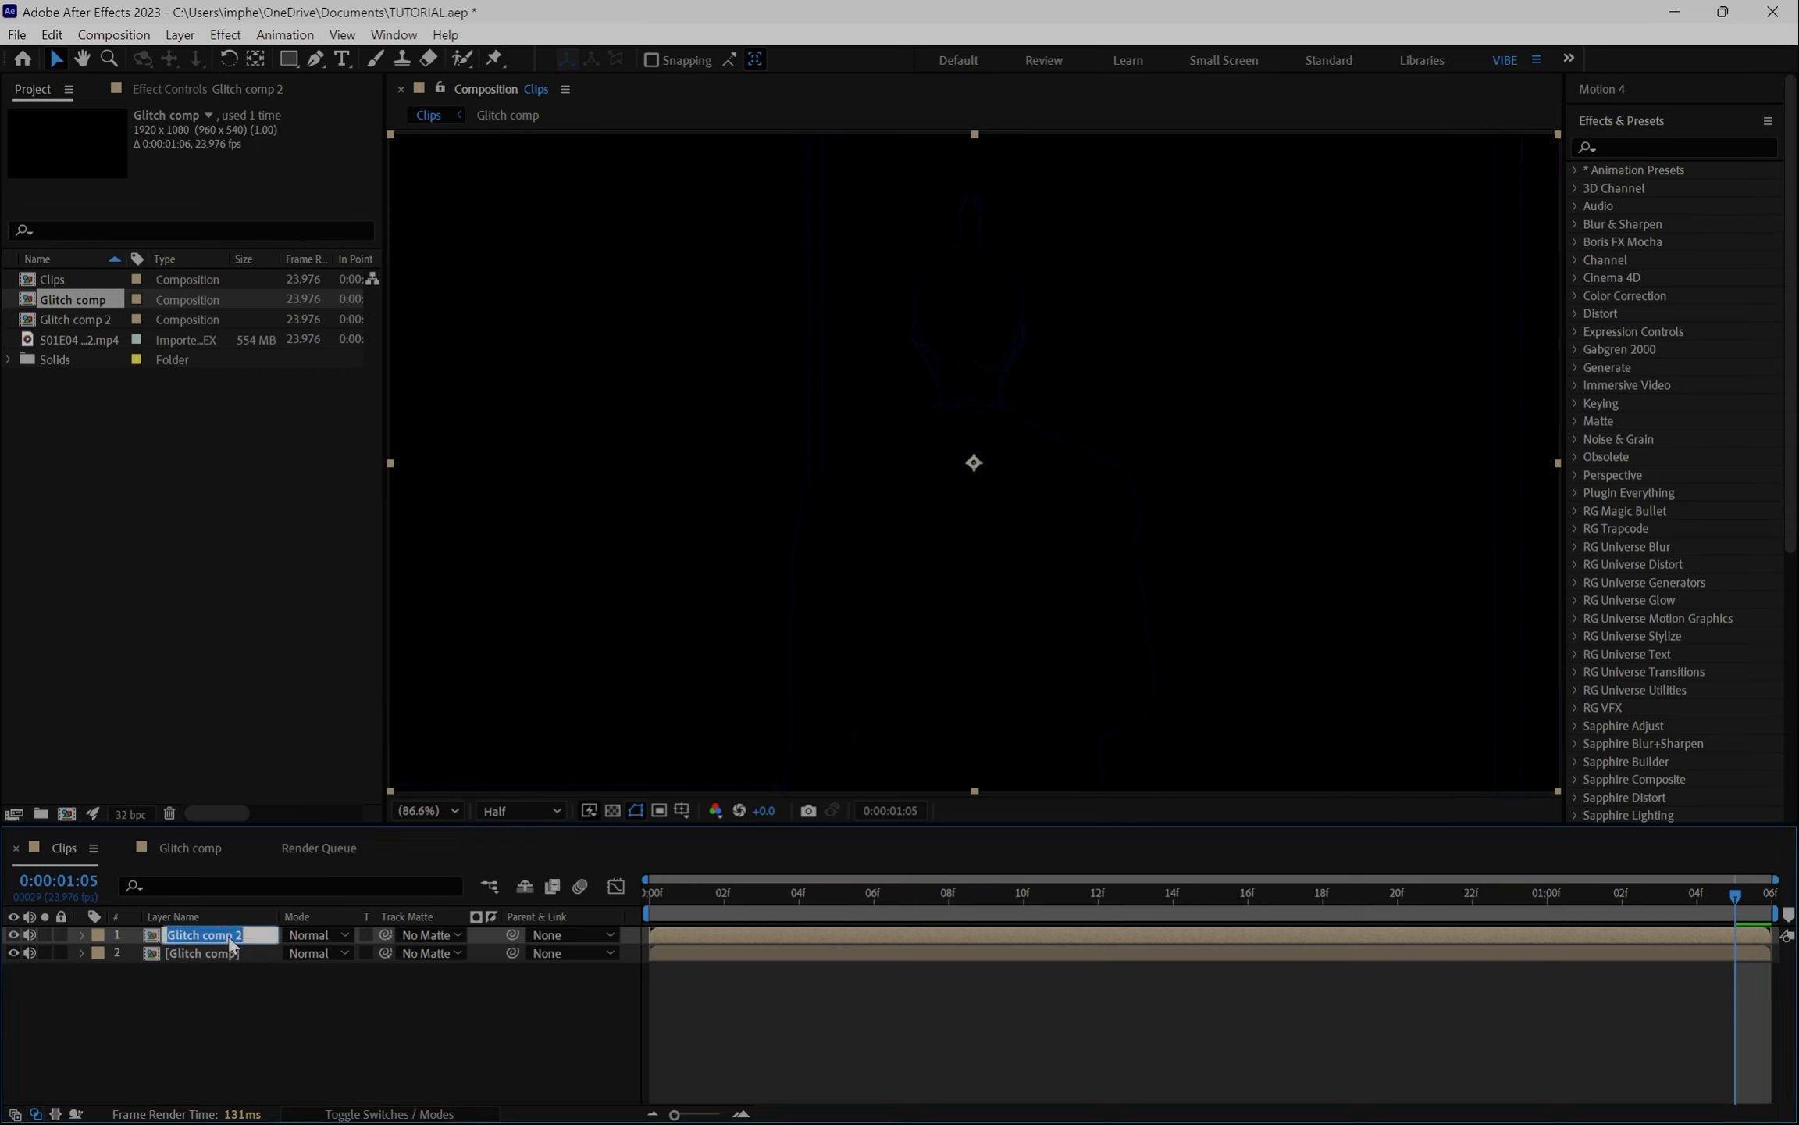
{"action": "type", "text": "Mi"}
{"action": "type", "text": "ain Comp"}
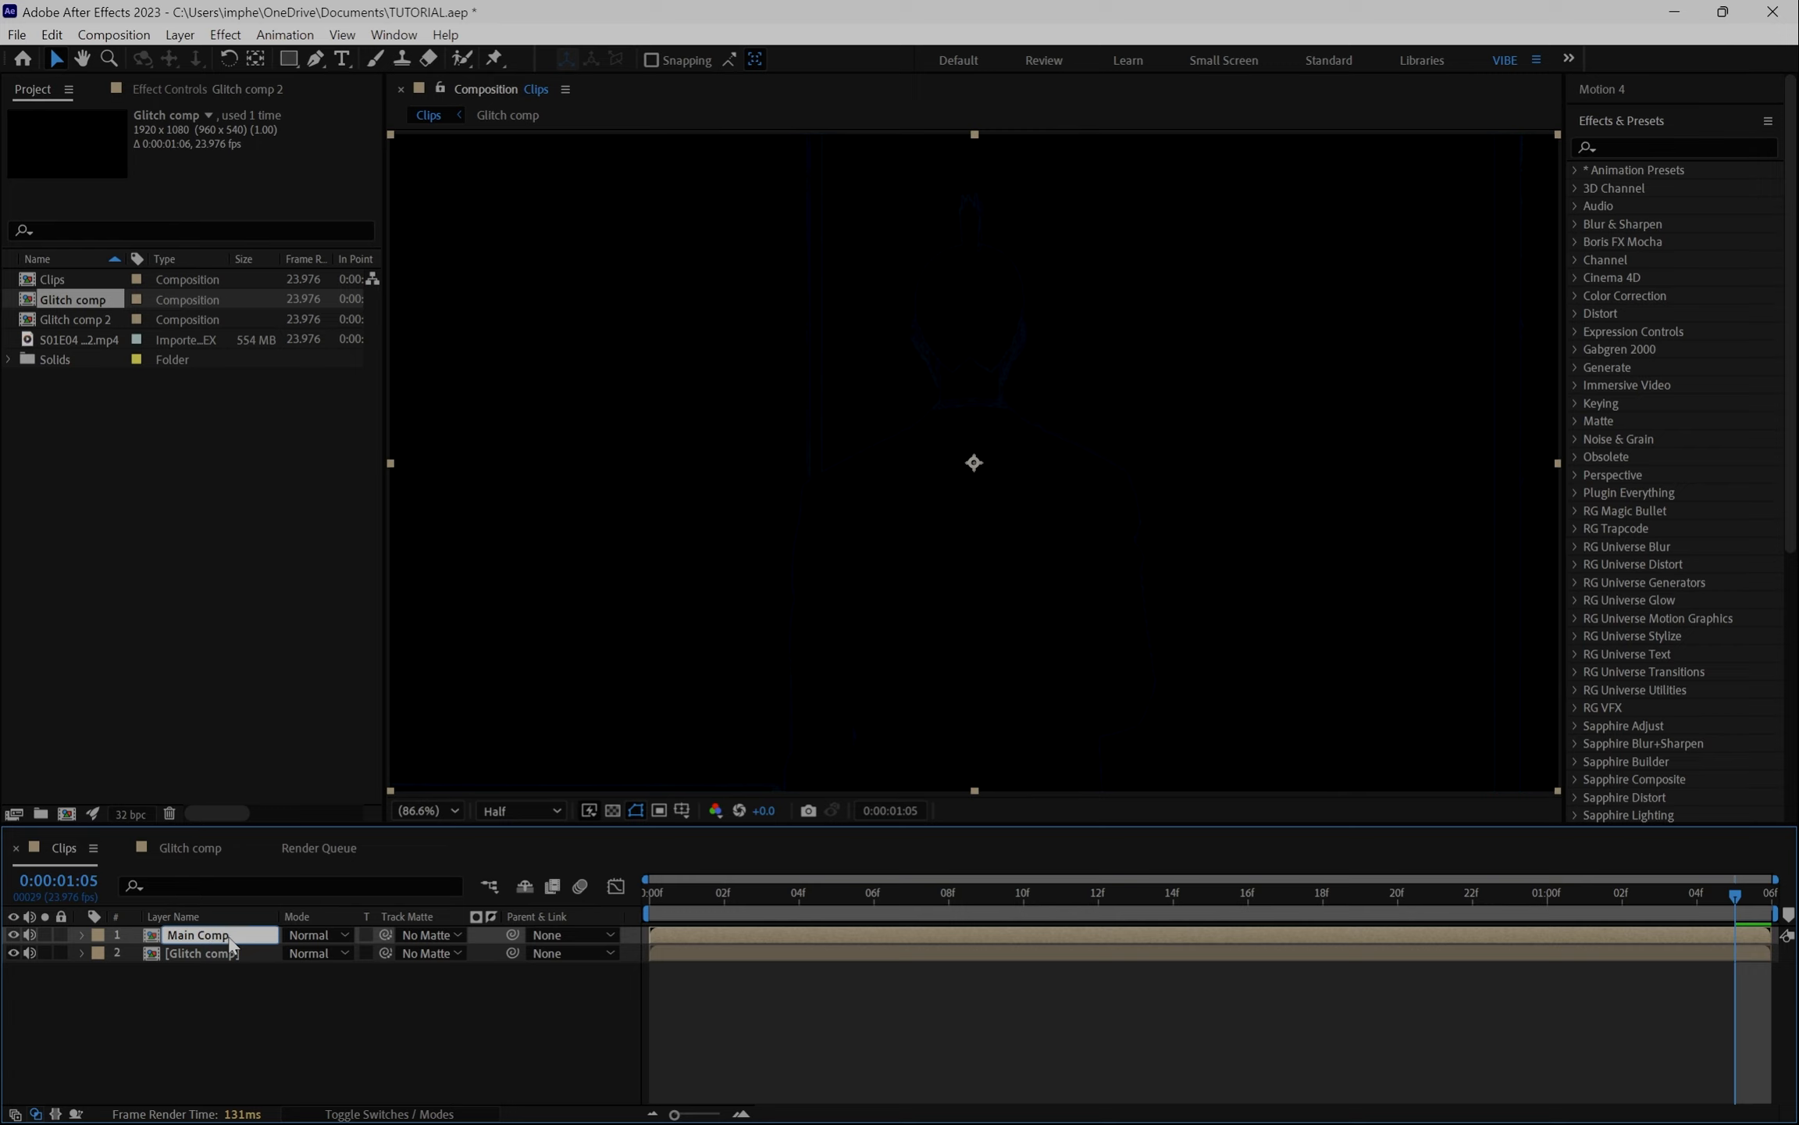